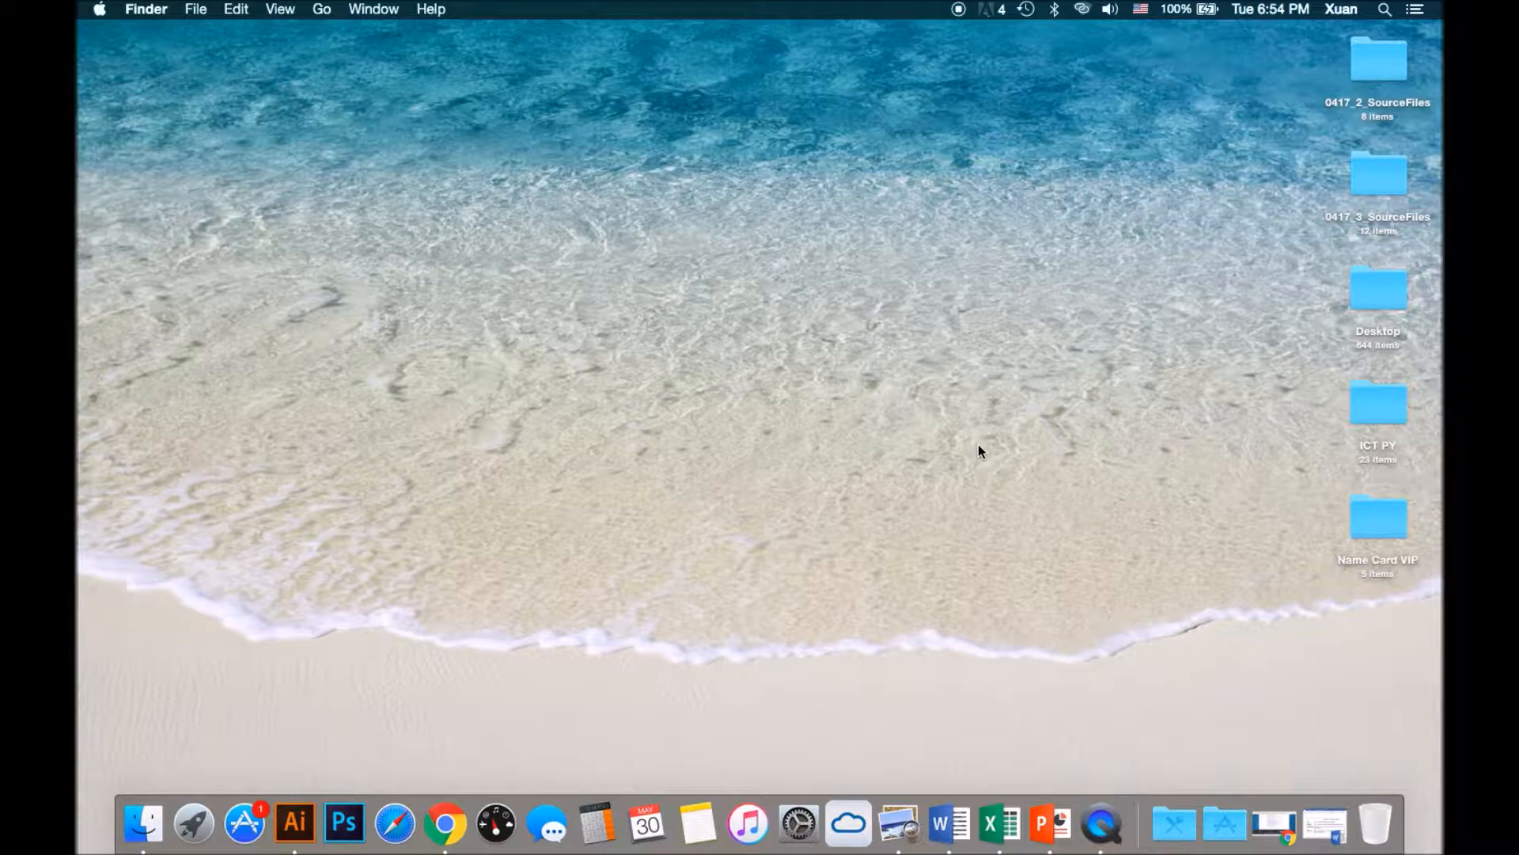
{"action": "key", "text": "ctrl+Right"}
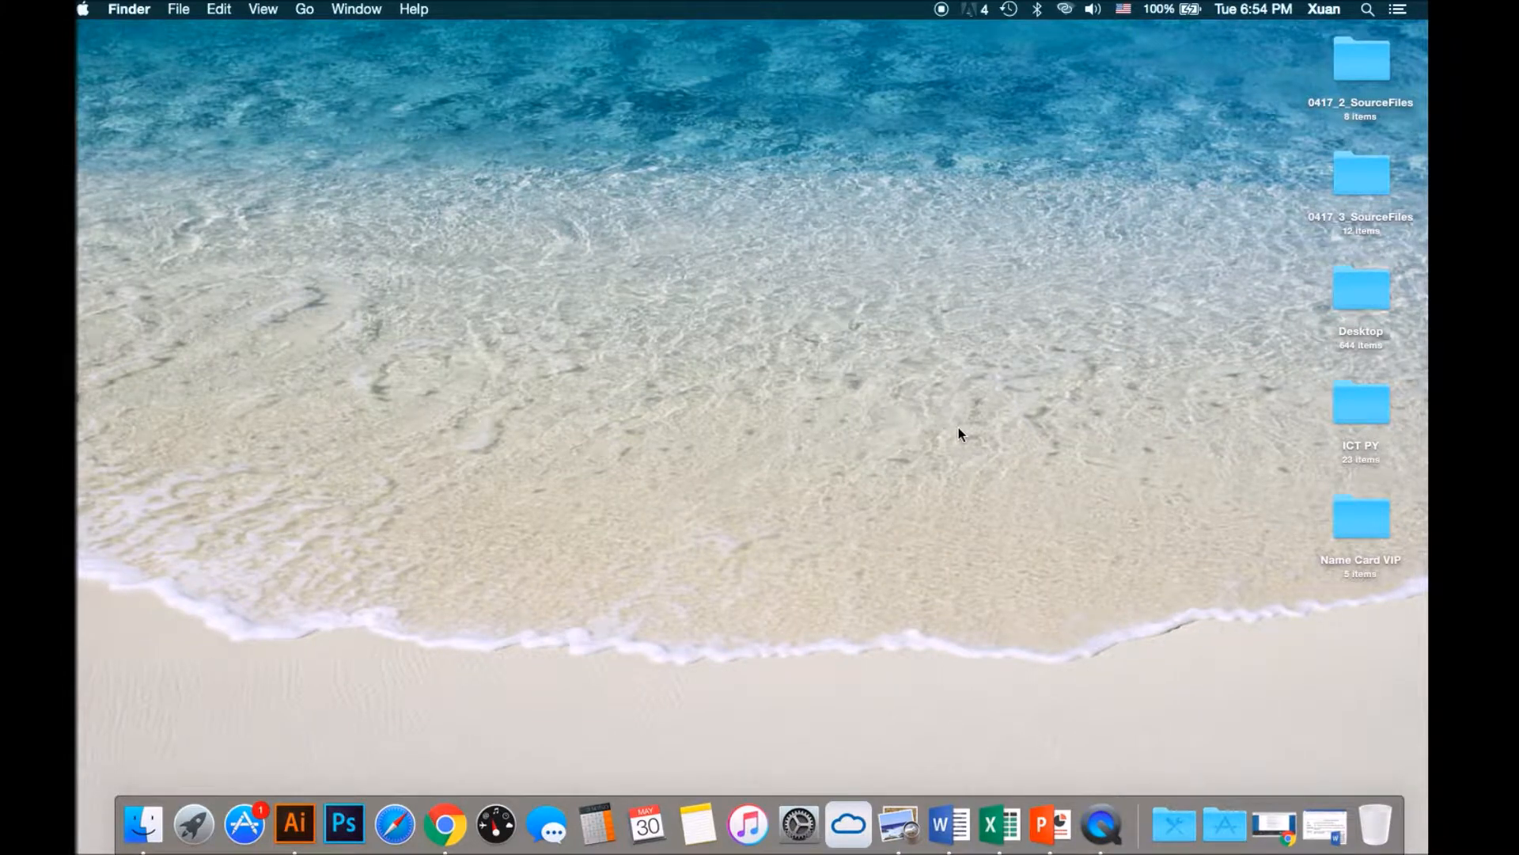
{"action": "key", "text": "ctrl+Right"}
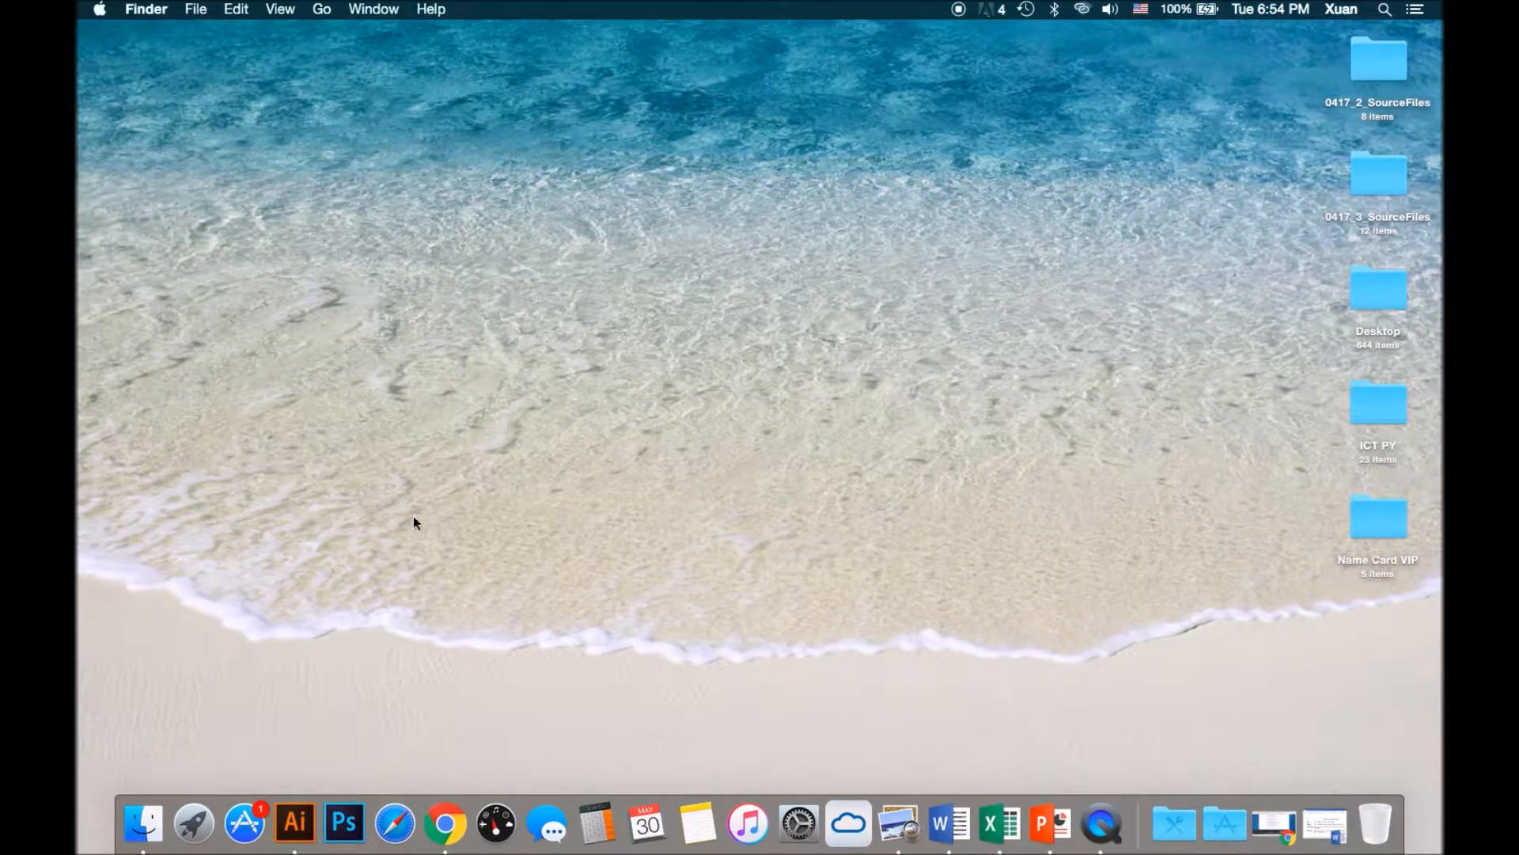
Step: Open S16MAIL.rtf from the 0417_2_SourceFiles desktop folder in Microsoft Word (15.13.4) and make its window full screen
{"action": "left_click", "coordinate": [1371, 76]}
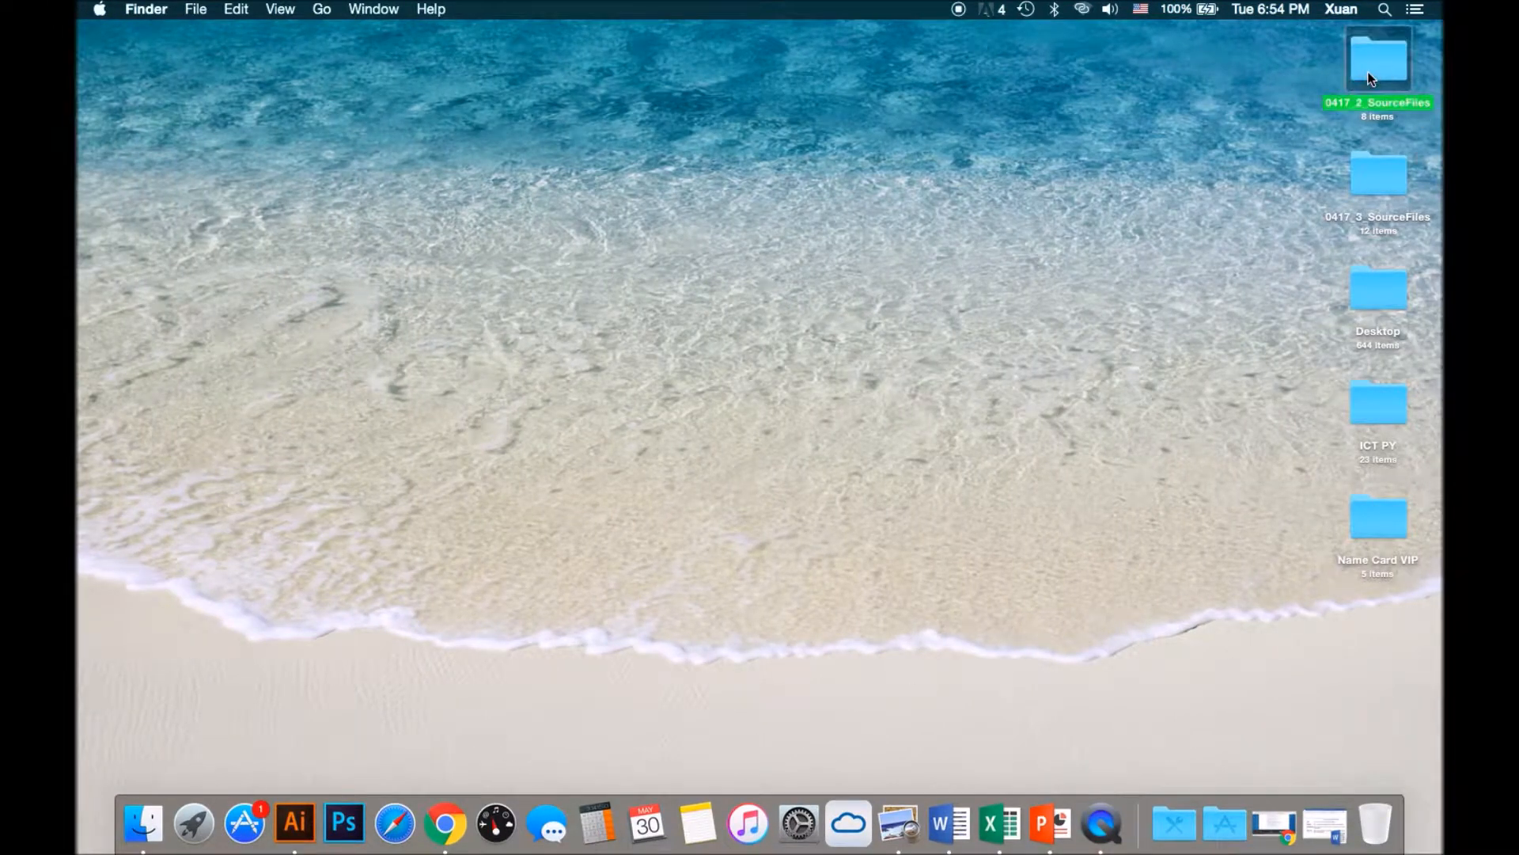
{"action": "key", "text": "super+o"}
{"action": "left_click", "coordinate": [339, 418]}
{"action": "right_click", "coordinate": [340, 419]}
{"action": "mouse_move", "coordinate": [412, 431]}
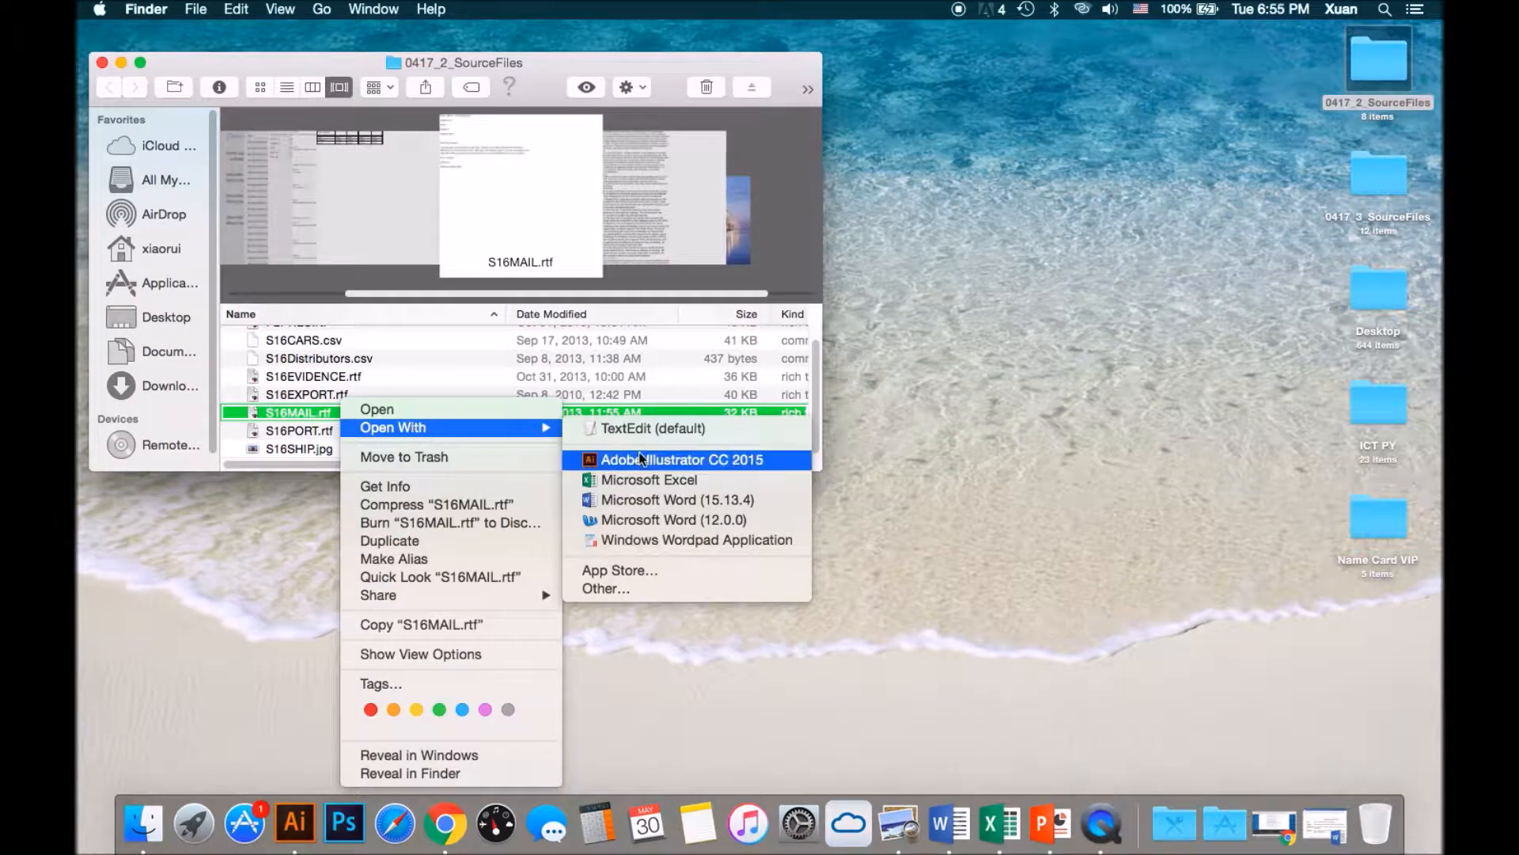
{"action": "left_click", "coordinate": [644, 500]}
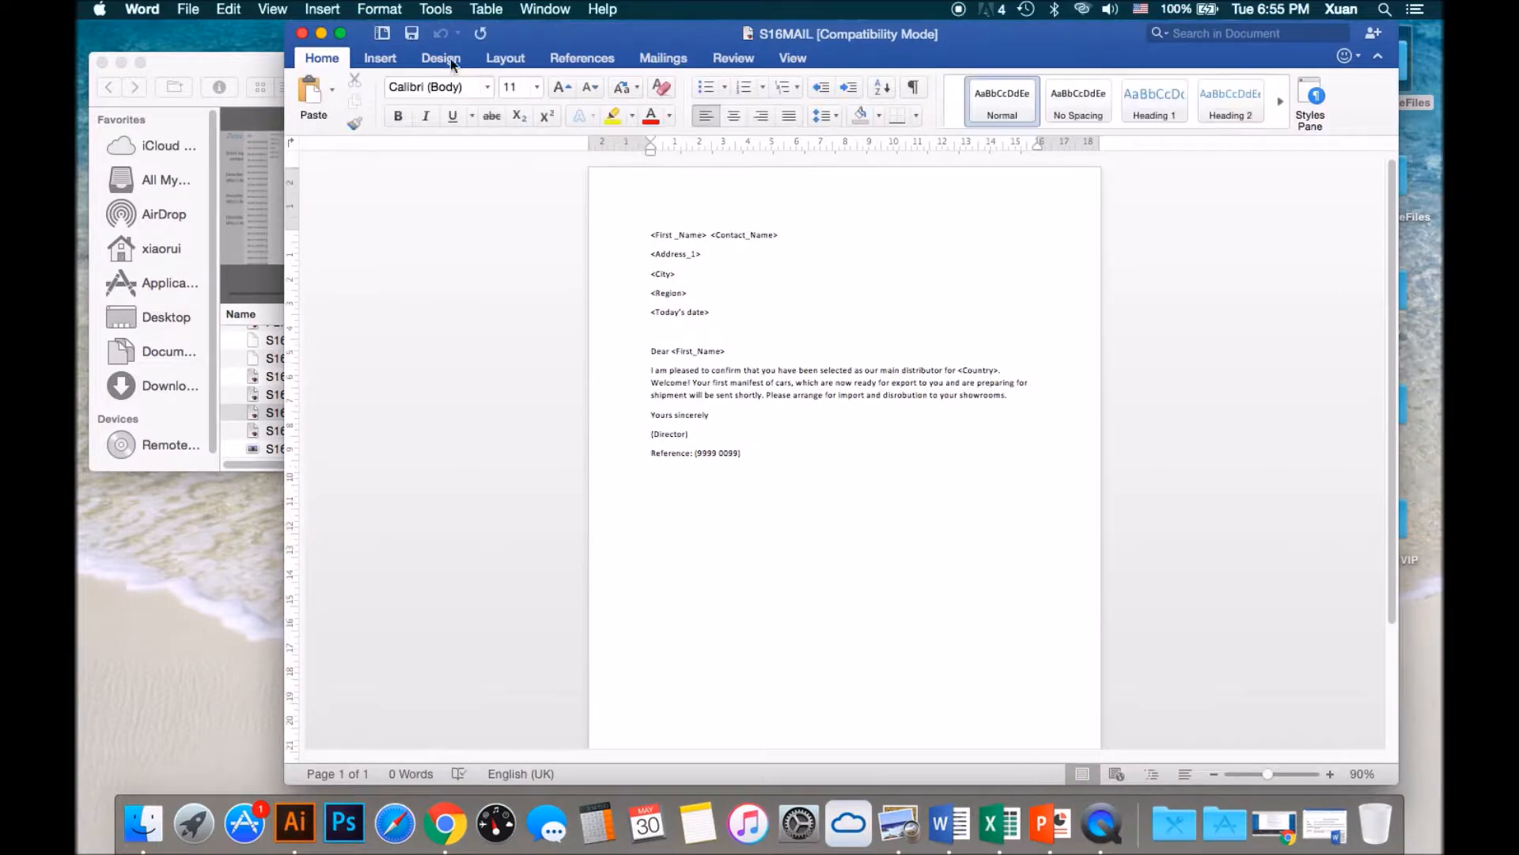
{"action": "left_click", "coordinate": [342, 33]}
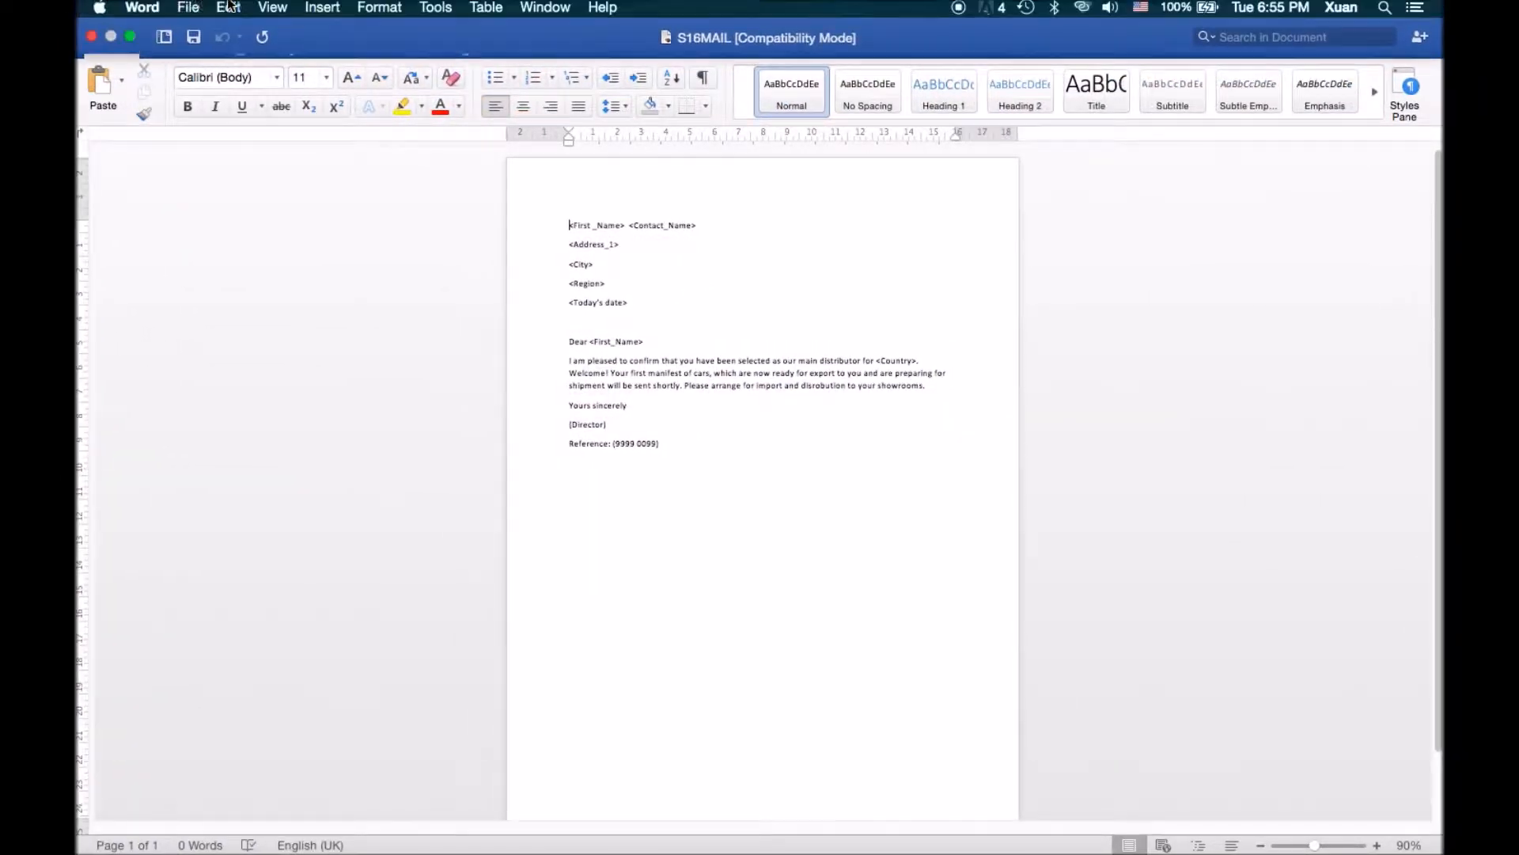
Step: Save a copy of the letter as a Word Document (.docx) named S16MAILNAME, accepting the file format update
{"action": "left_click", "coordinate": [190, 8]}
{"action": "left_click", "coordinate": [260, 152]}
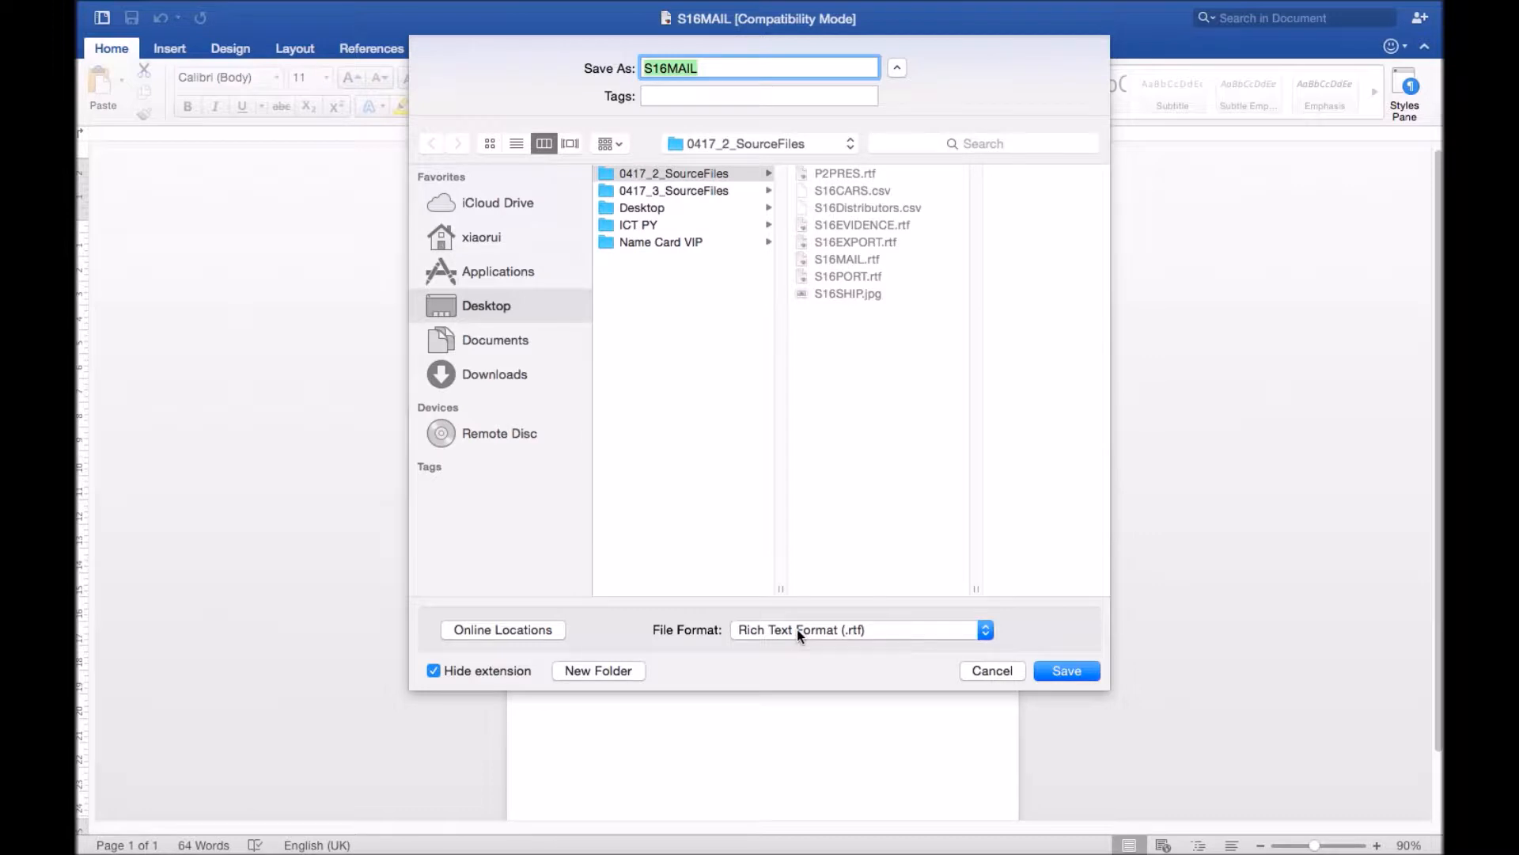
{"action": "left_click", "coordinate": [796, 629]}
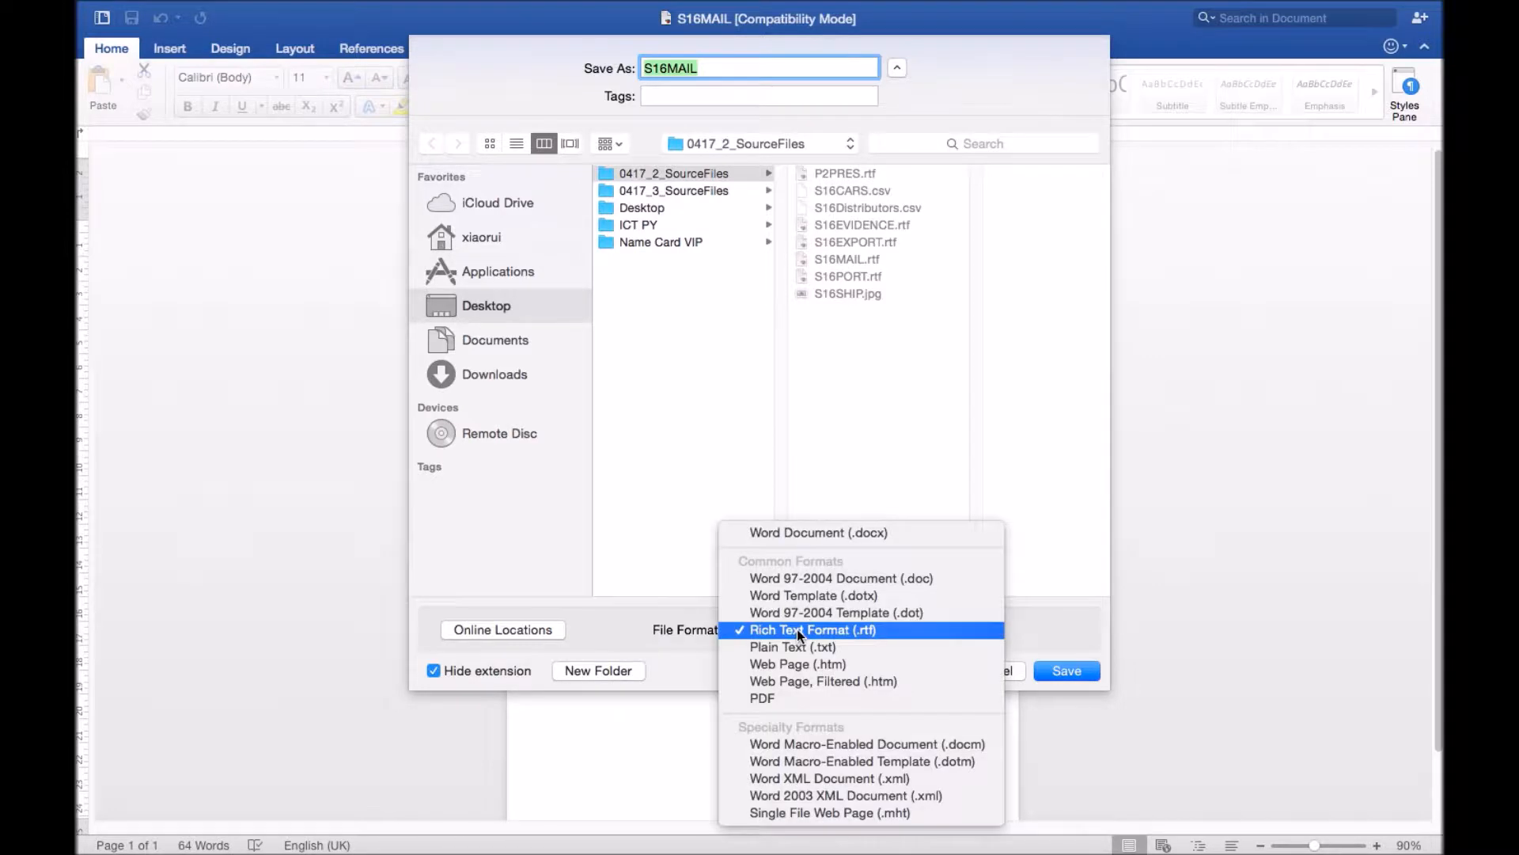
{"action": "left_click", "coordinate": [785, 534]}
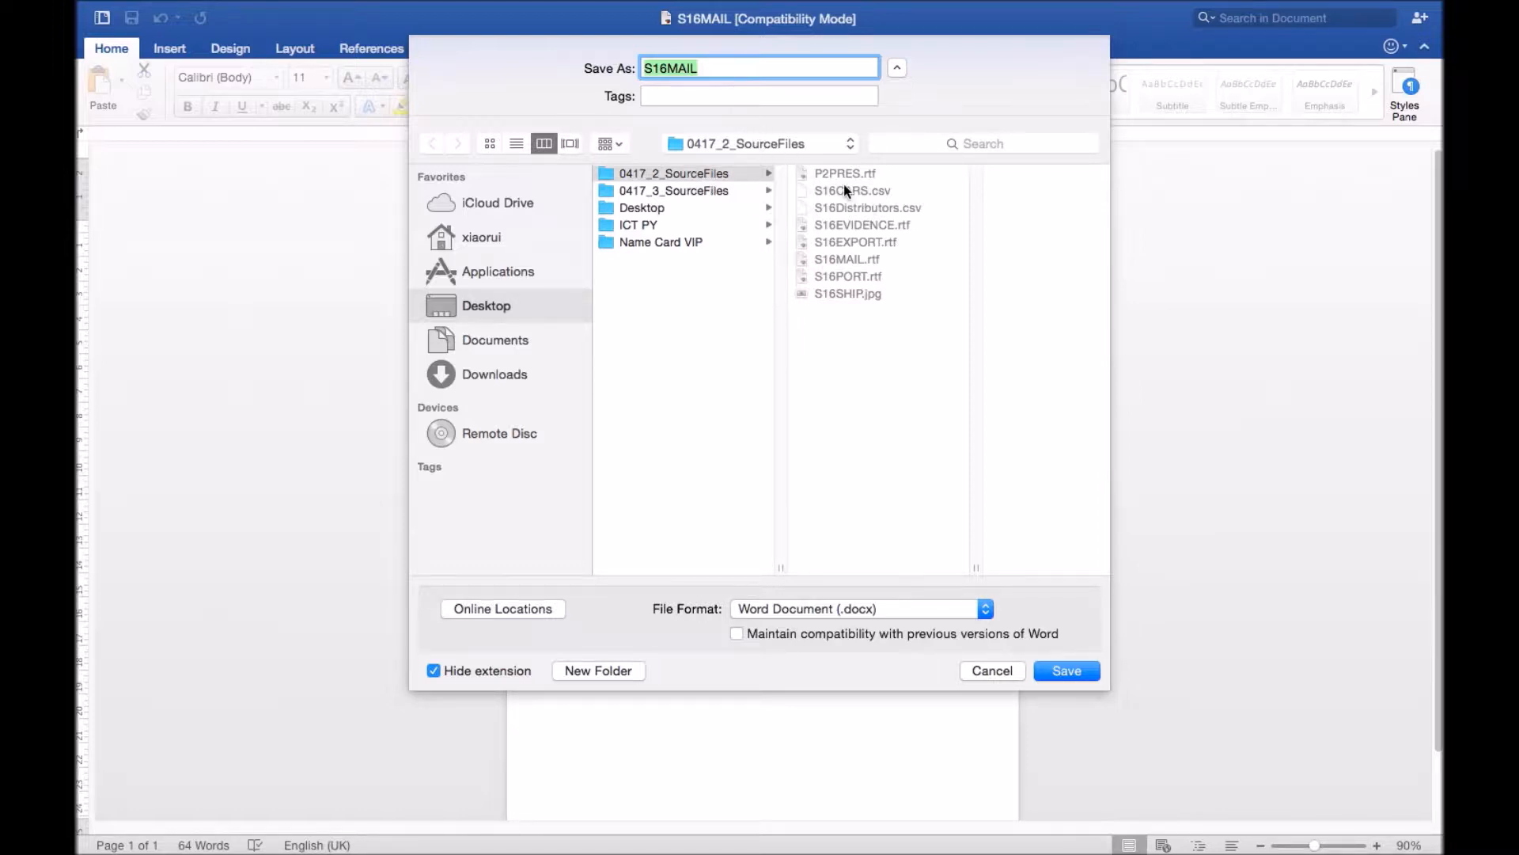
{"action": "key", "text": "Right"}
{"action": "type", "text": "NAME"}
{"action": "key", "text": "Return"}
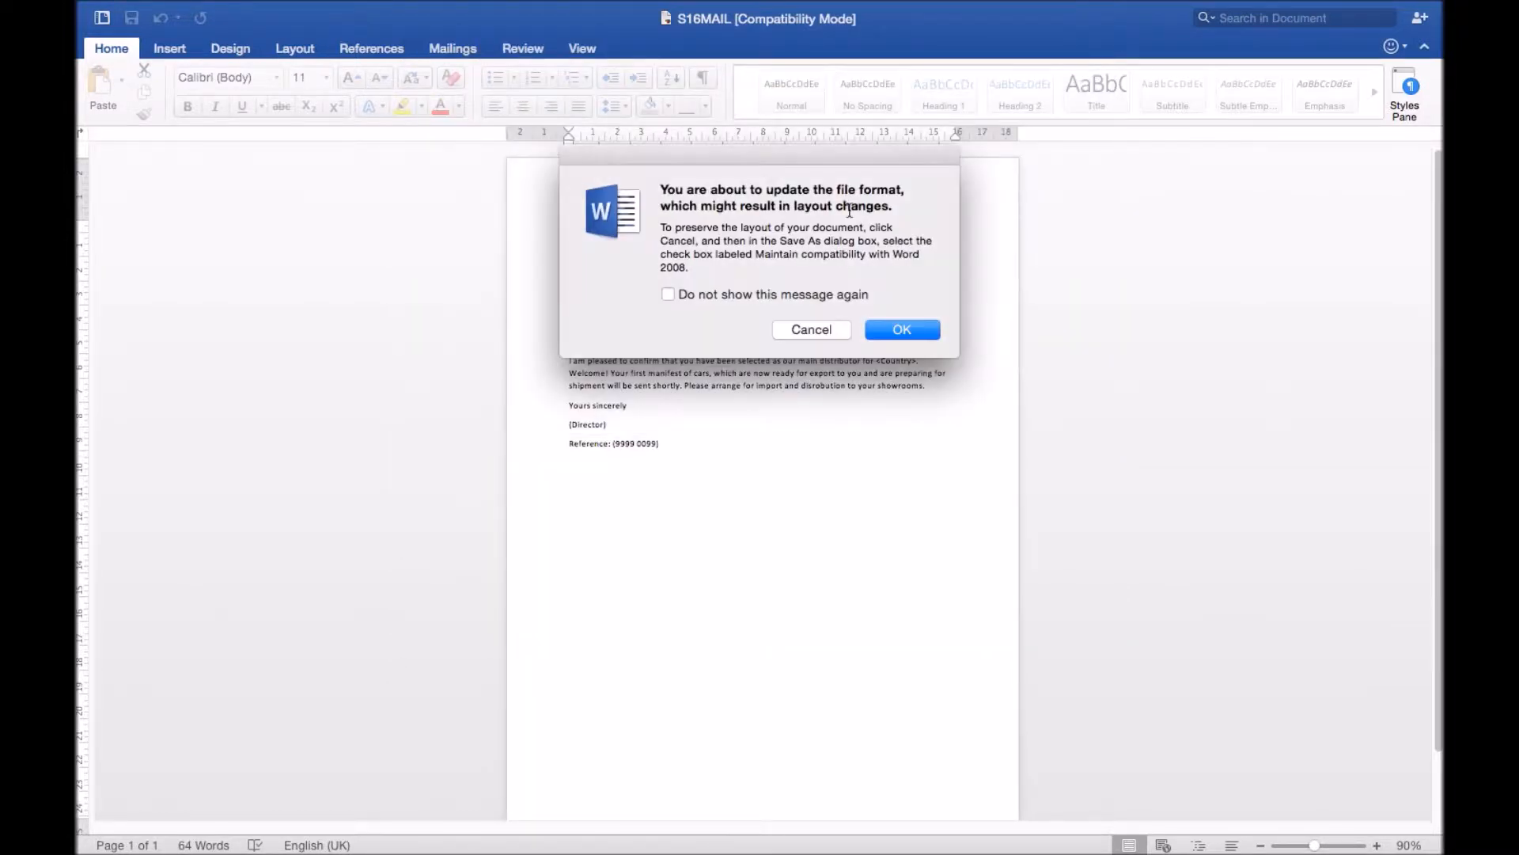
{"action": "left_click", "coordinate": [904, 330]}
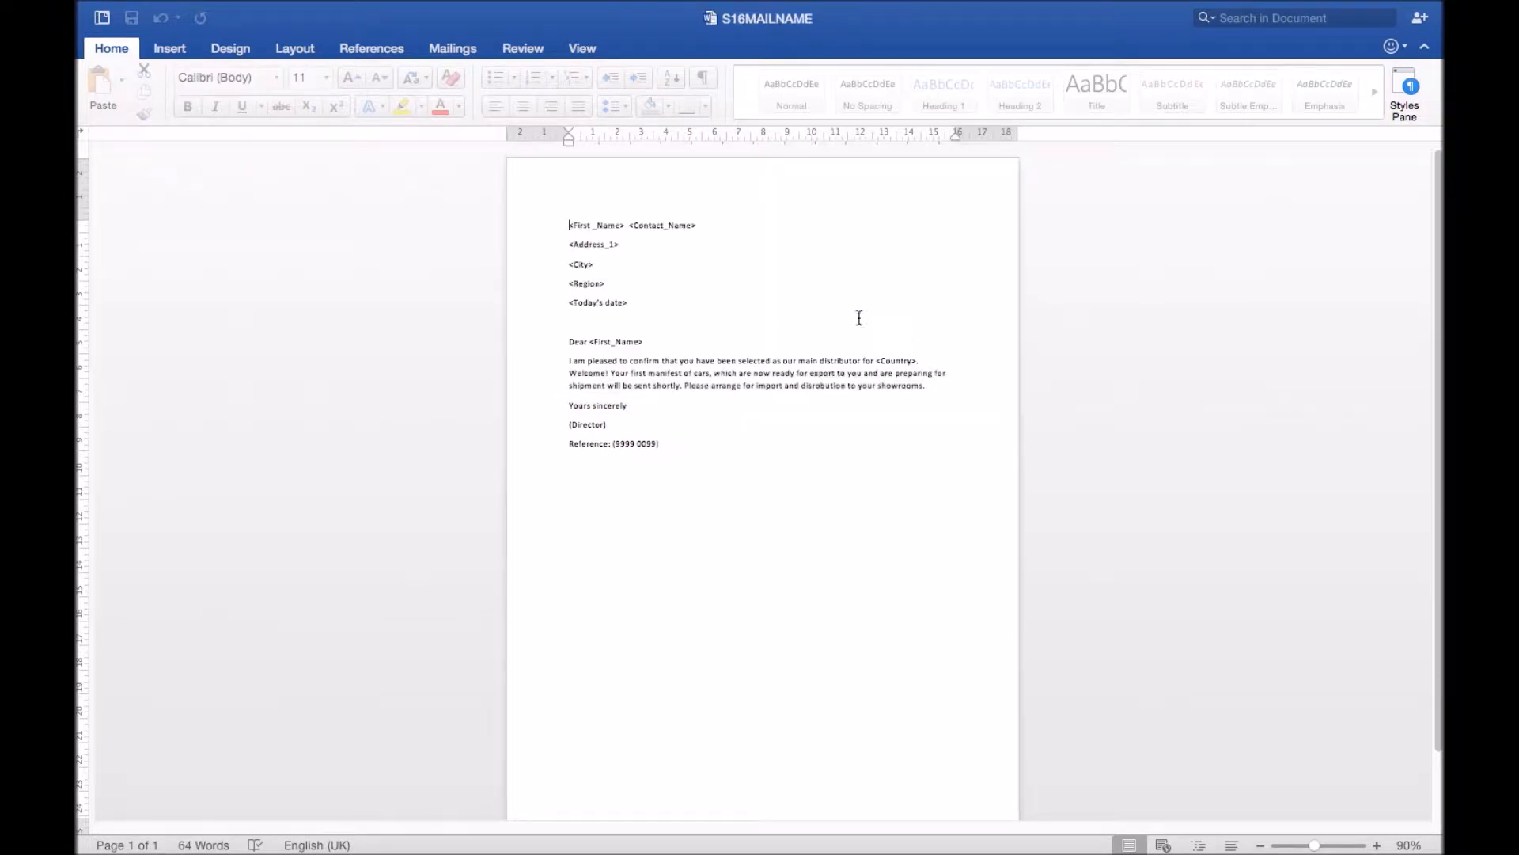
Step: Attach S16Distributors.csv from the 0417_2_SourceFiles folder as the letter's mail merge recipient list
{"action": "key", "text": "ctrl+Right"}
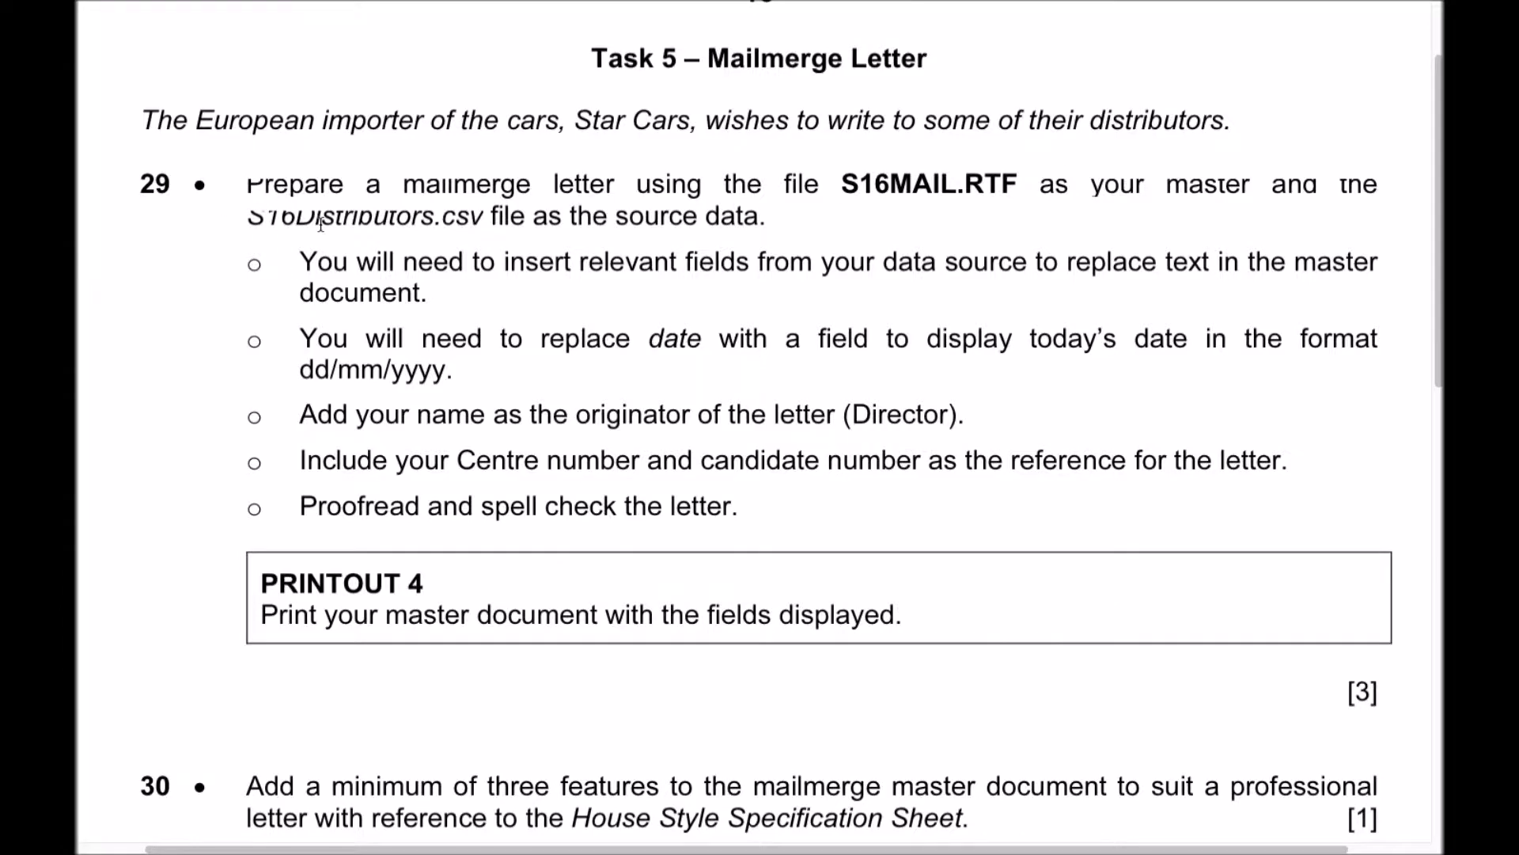
{"action": "key", "text": "ctrl+Left"}
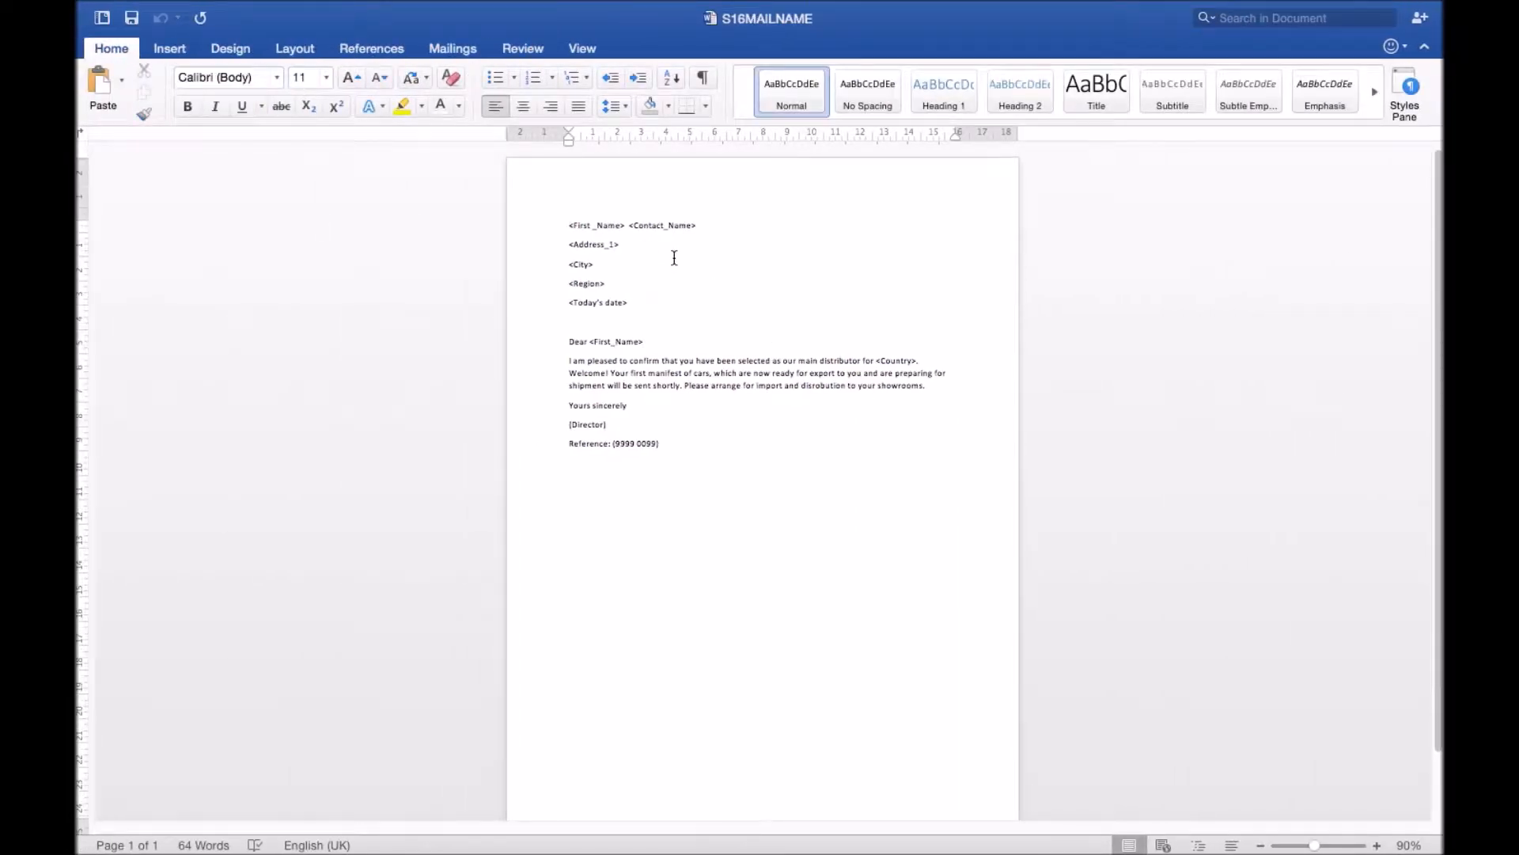
{"action": "key", "text": "ctrl+Right"}
{"action": "left_click", "coordinate": [445, 49]}
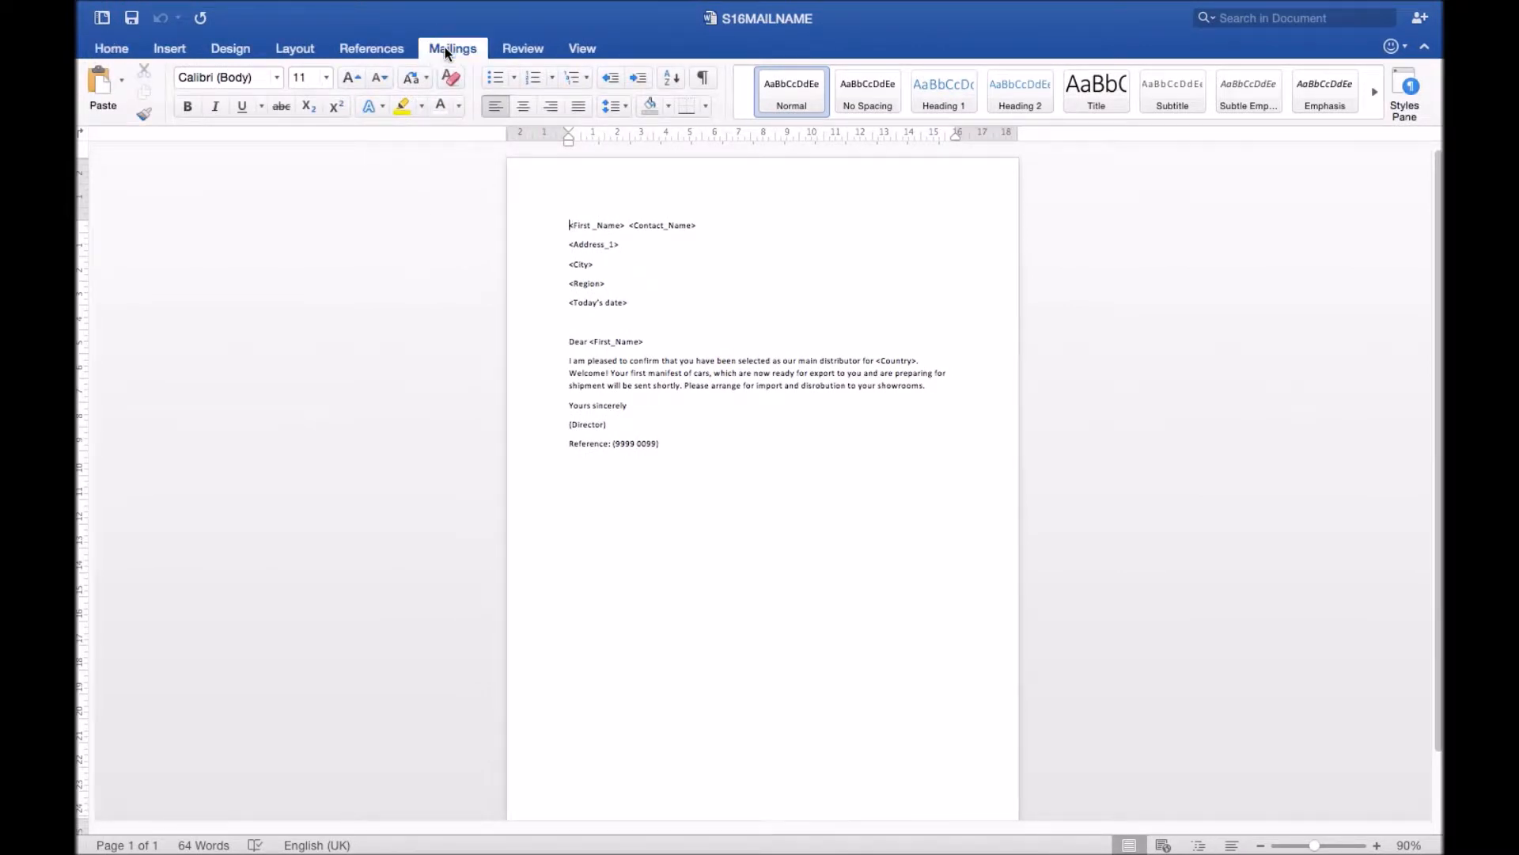
{"action": "left_click", "coordinate": [268, 81]}
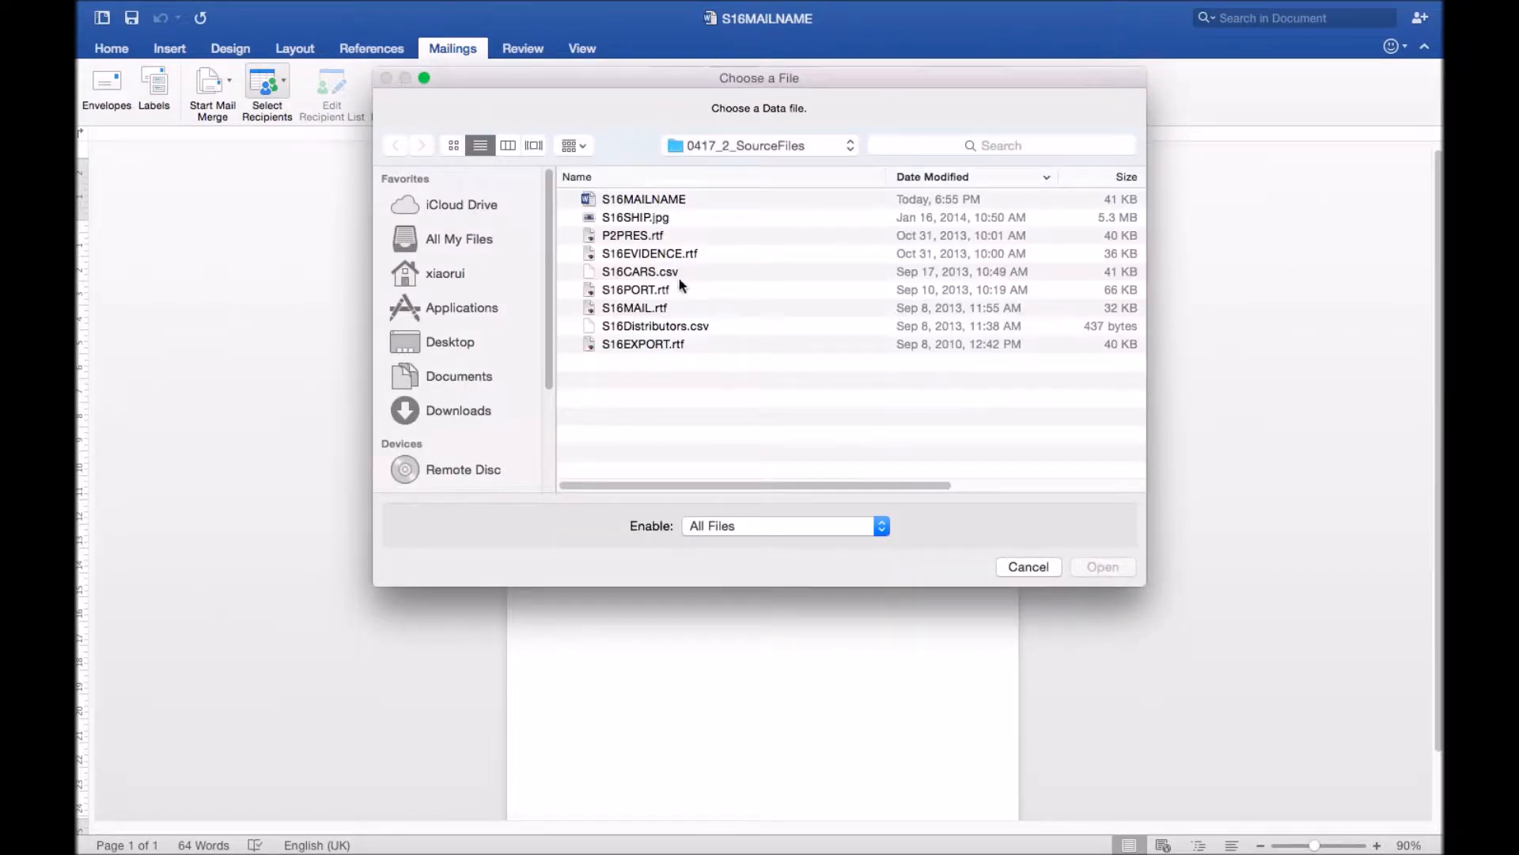
{"action": "left_click", "coordinate": [651, 326]}
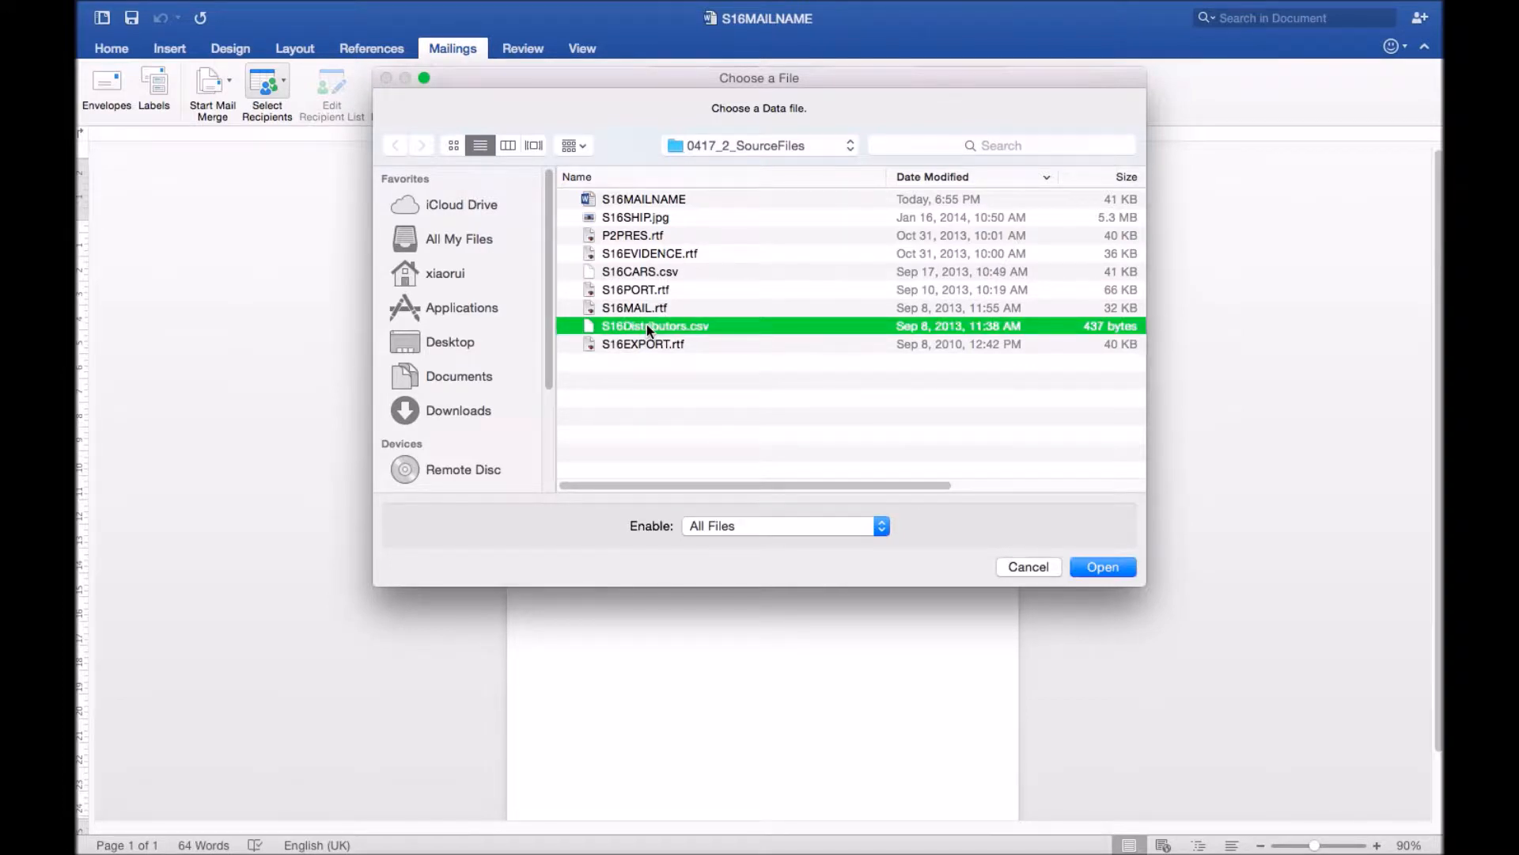
{"action": "key", "text": "Return"}
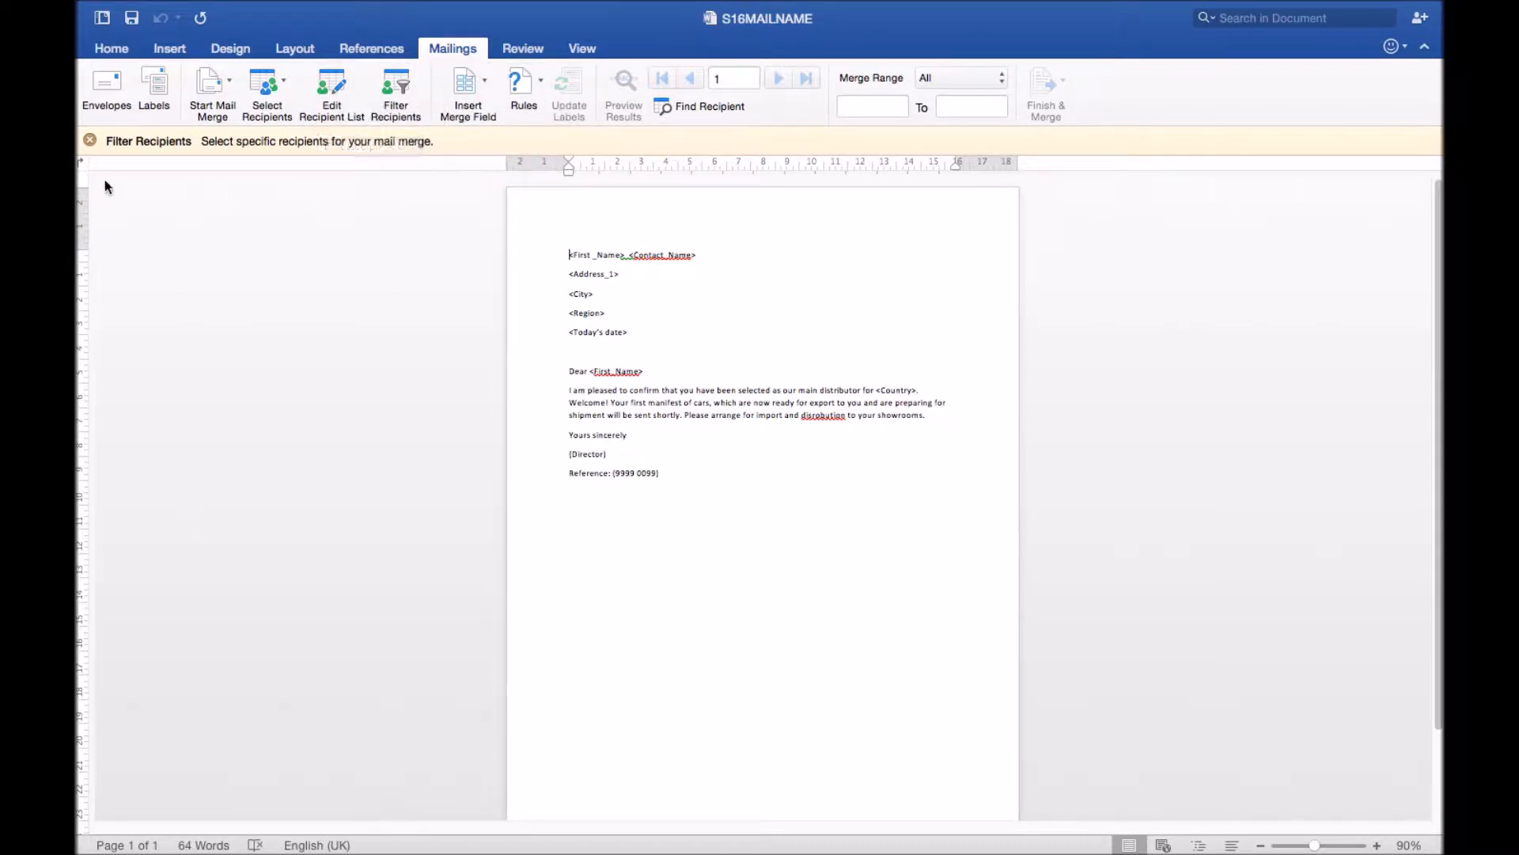
{"action": "left_click", "coordinate": [90, 140]}
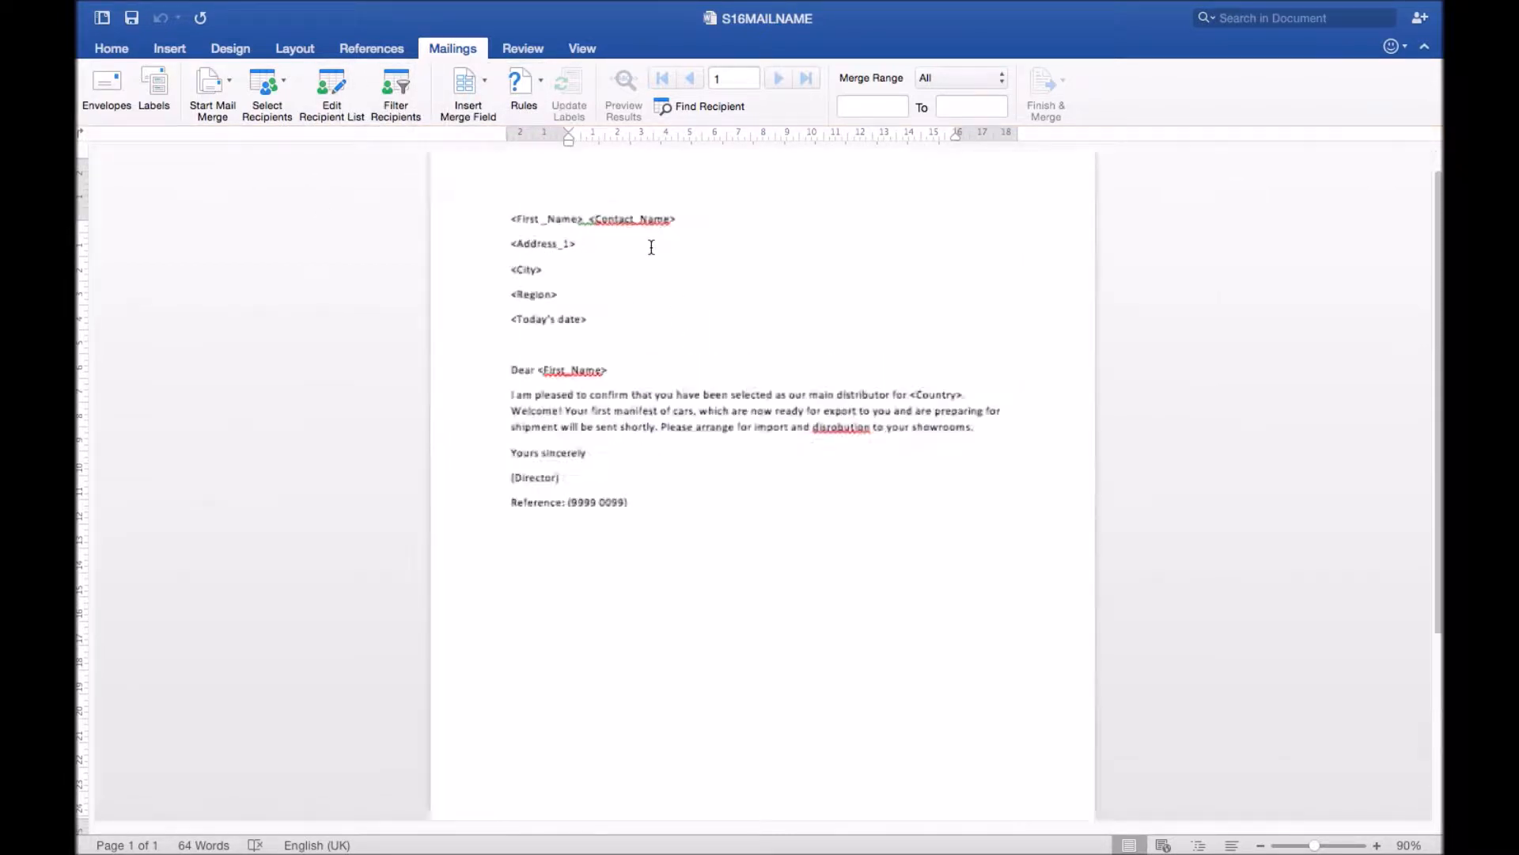
Step: Highlight question 29's instruction about the master and source data files in the task document, and return to the letter
{"action": "scroll", "coordinate": [652, 247], "scroll_direction": "up", "scroll_amount": 6}
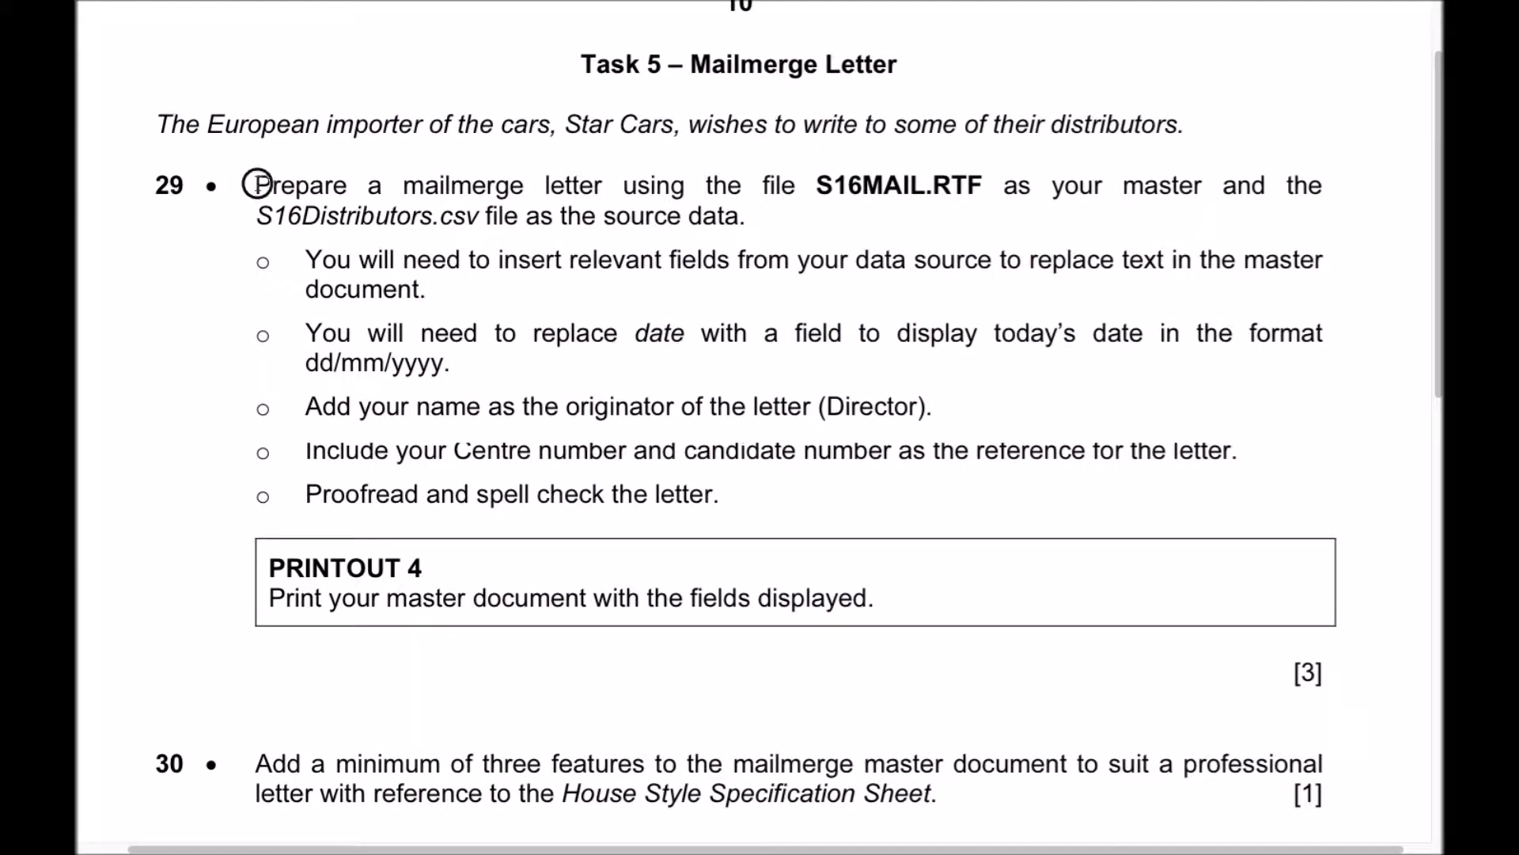
{"action": "left_click_drag", "start_coordinate": [257, 184], "coordinate": [752, 220]}
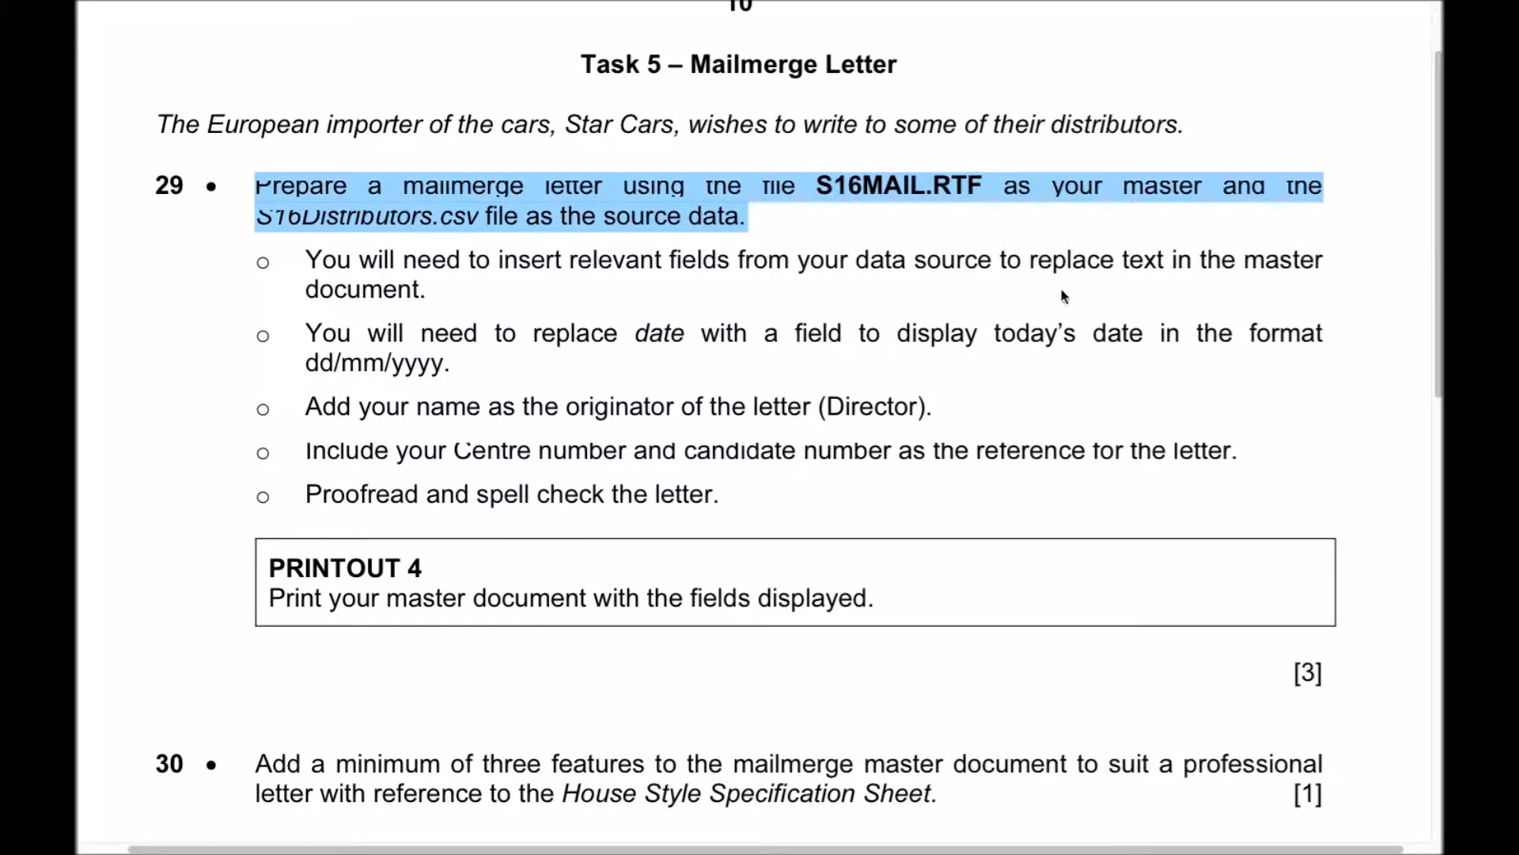
{"action": "key", "text": "ctrl+Left"}
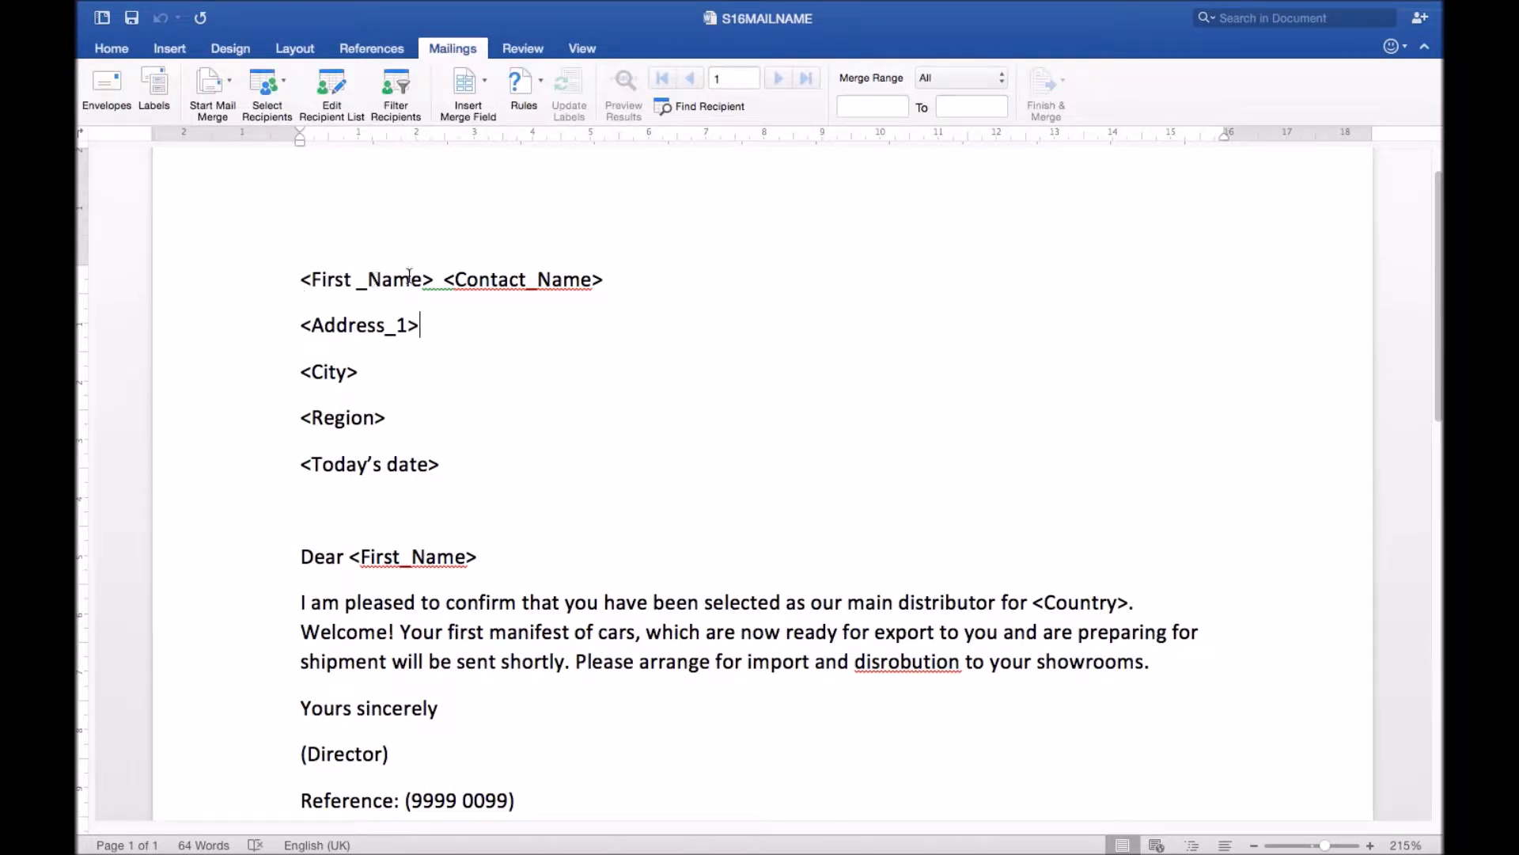
Step: Replace the <First _Name> placeholder on the letter's first line with the First_Name merge field, keeping the space after it
{"action": "left_click", "coordinate": [301, 284]}
{"action": "left_click_drag", "start_coordinate": [301, 279], "coordinate": [442, 279]}
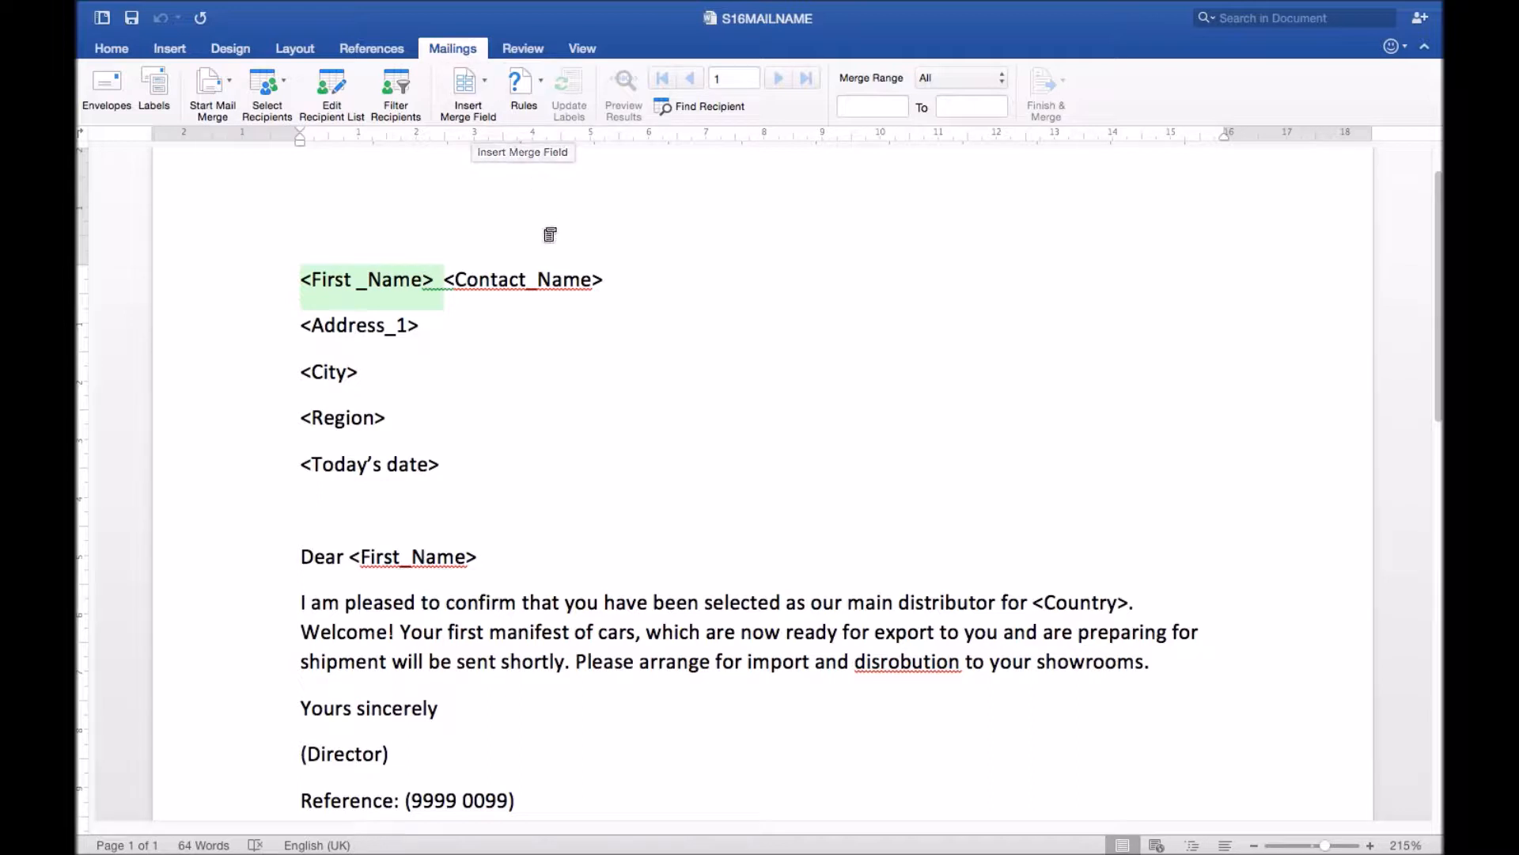
{"action": "left_click", "coordinate": [478, 79]}
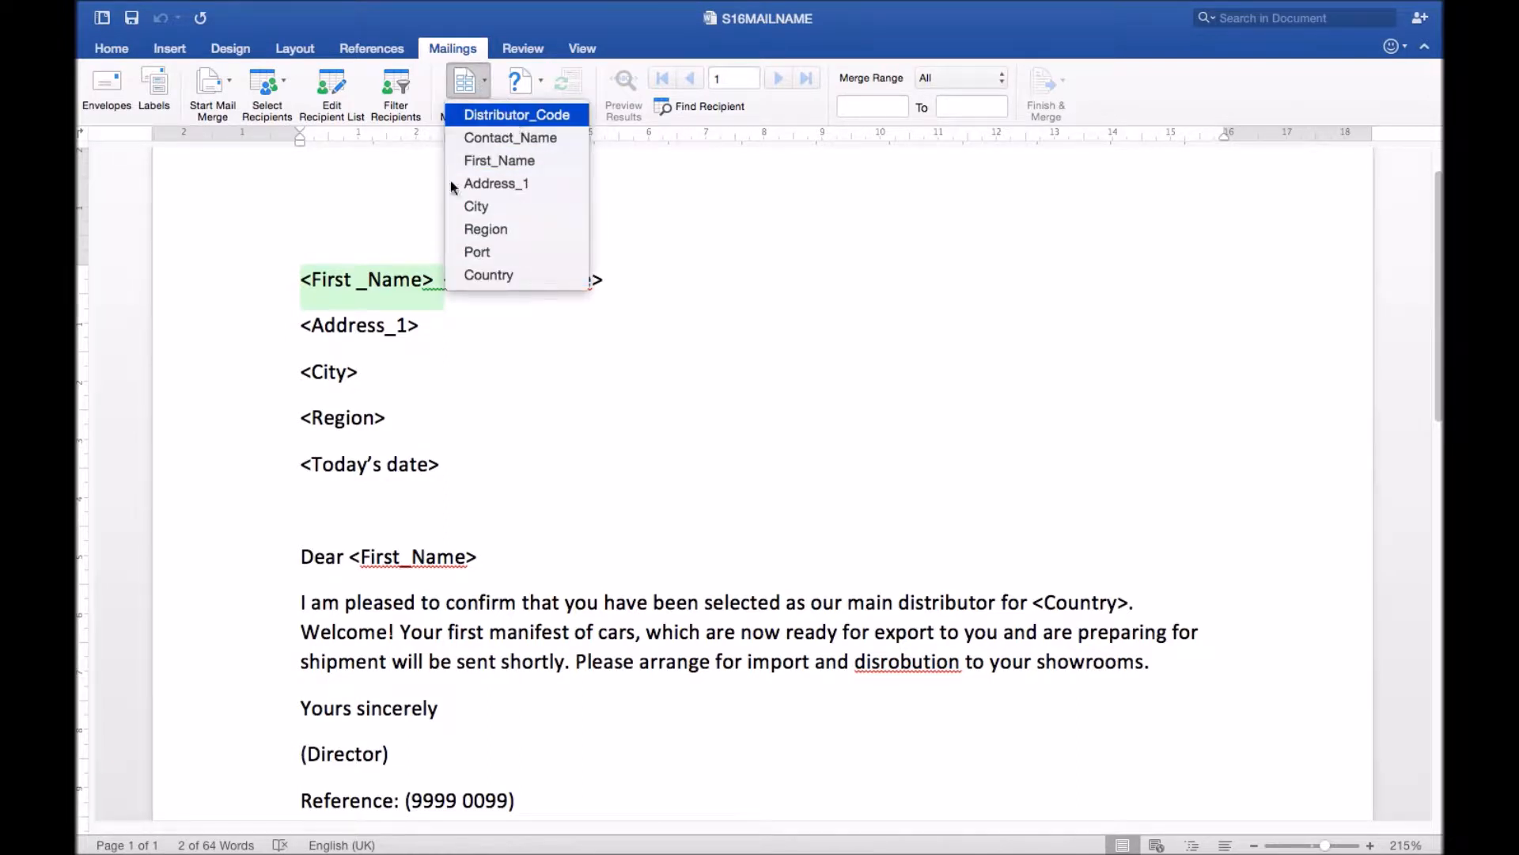
{"action": "left_click", "coordinate": [353, 436]}
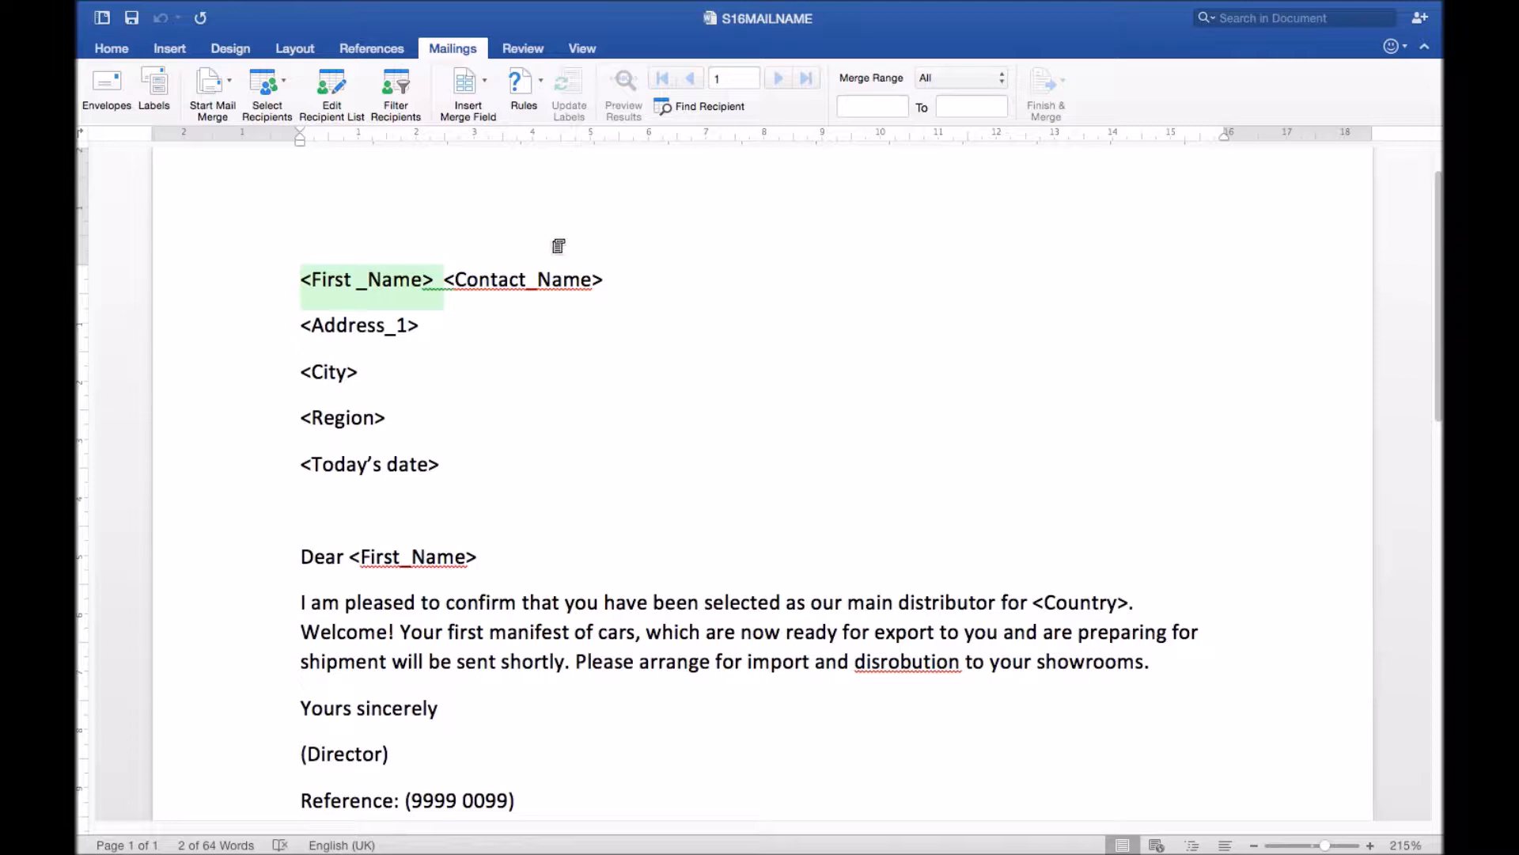
{"action": "left_click", "coordinate": [480, 82]}
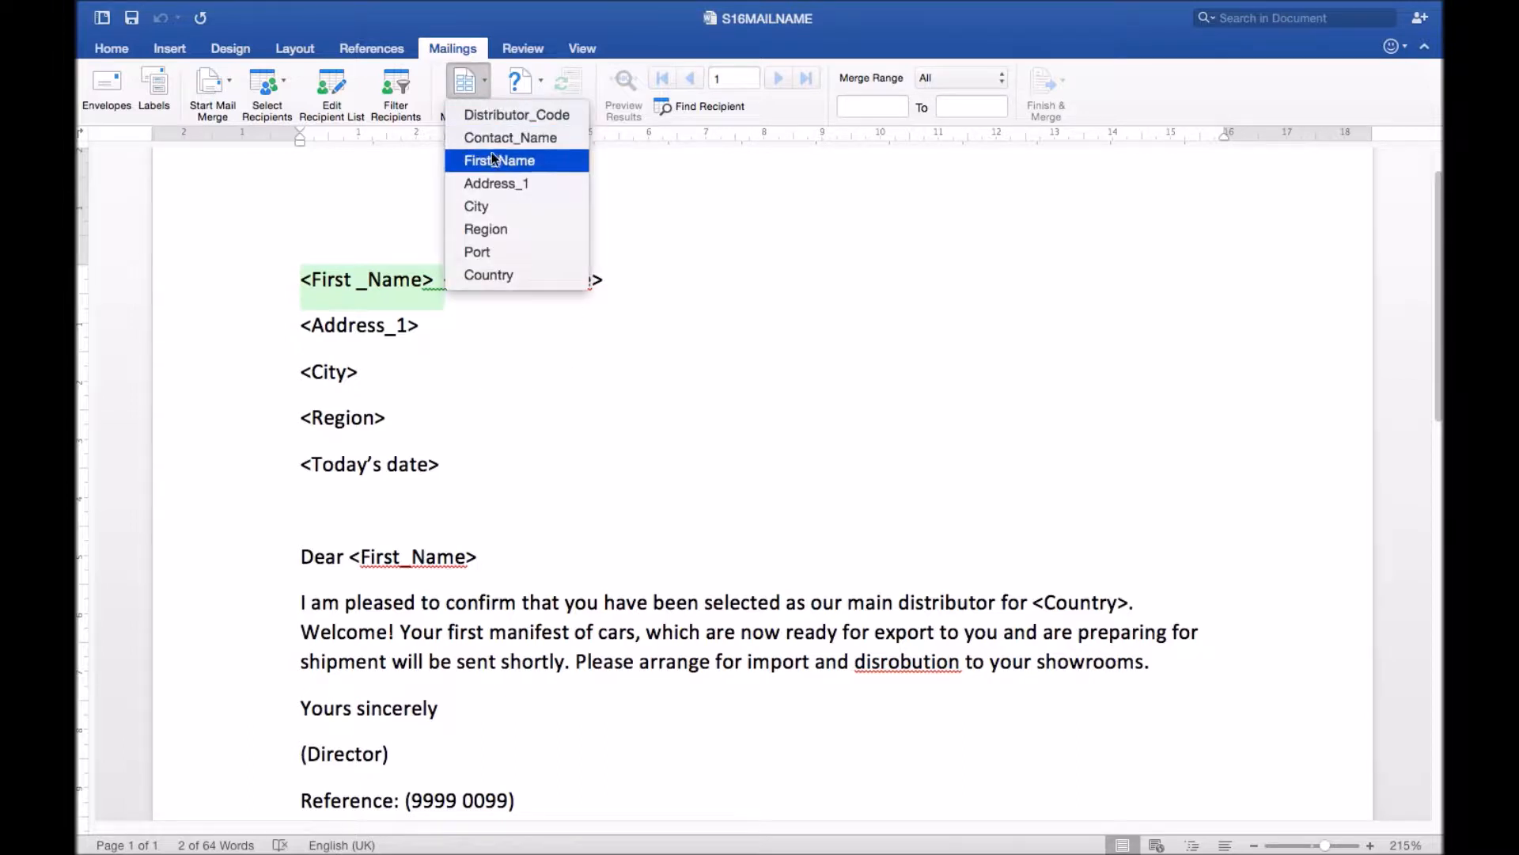
{"action": "left_click", "coordinate": [299, 283]}
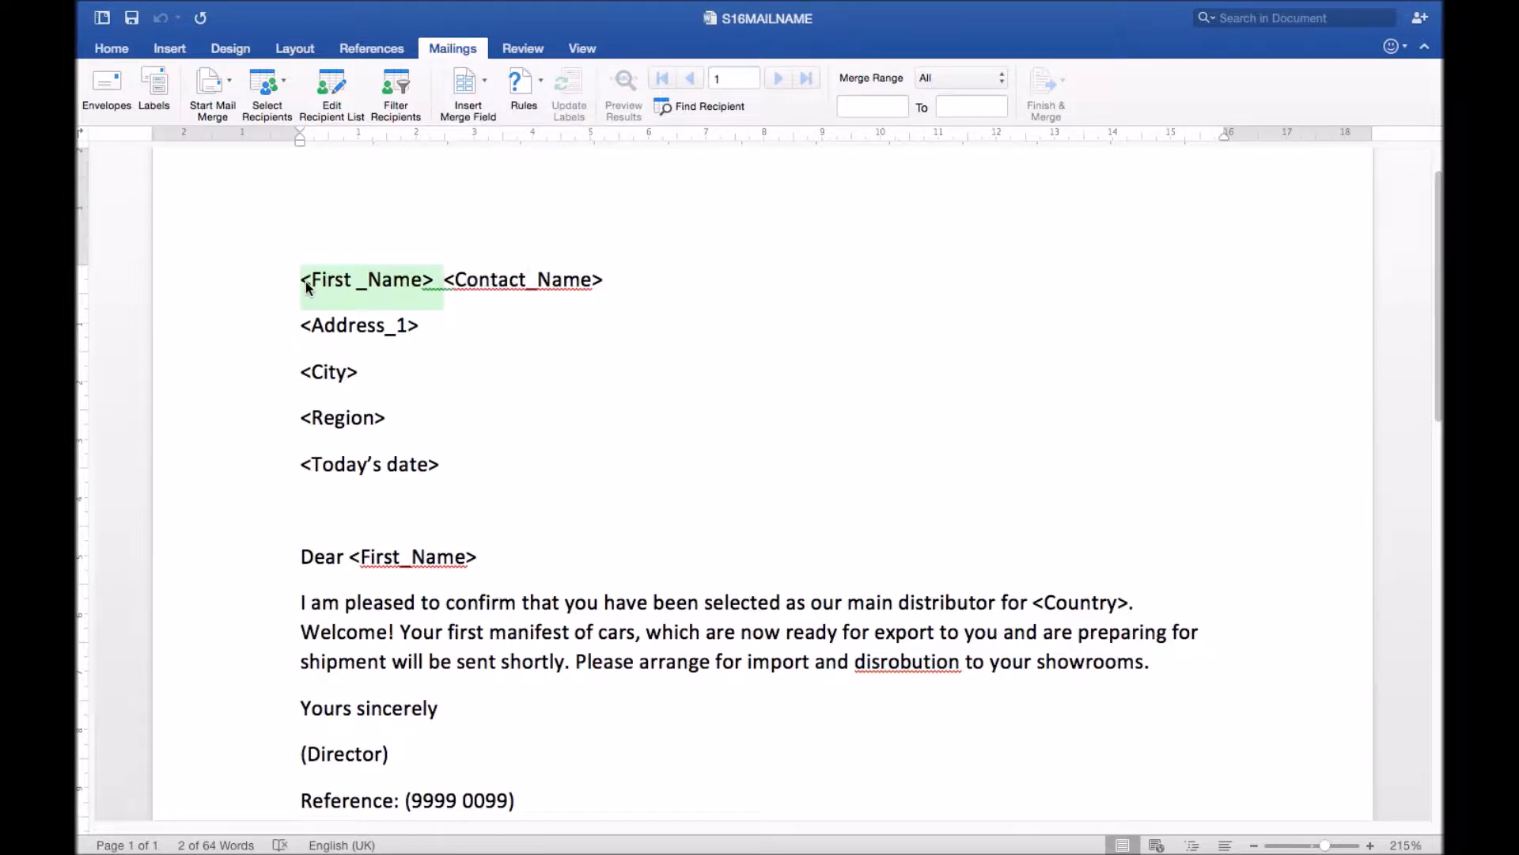
{"action": "left_click", "coordinate": [431, 281]}
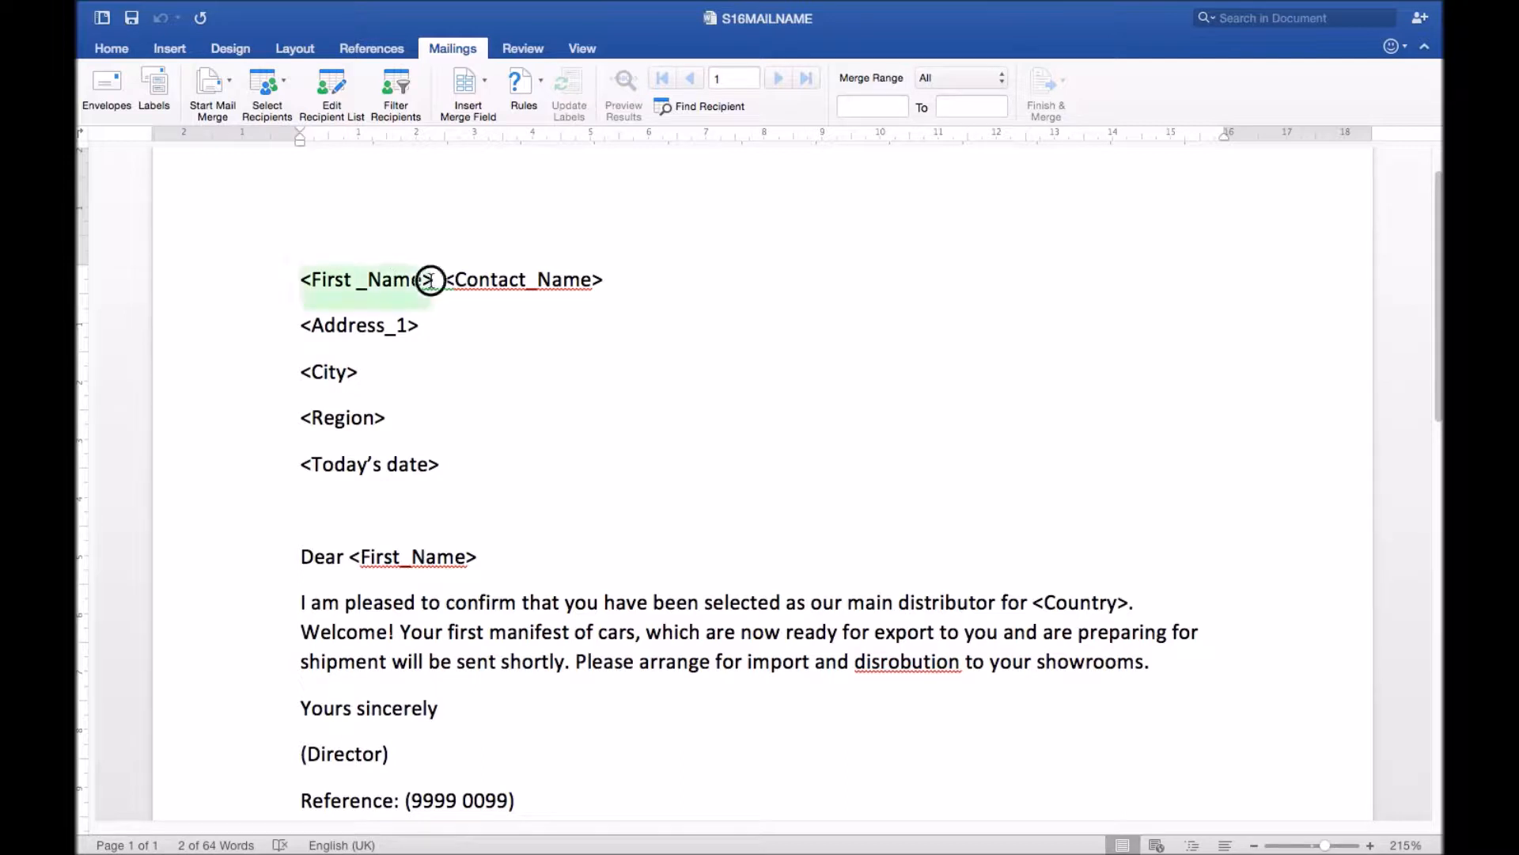
{"action": "left_click", "coordinate": [469, 82]}
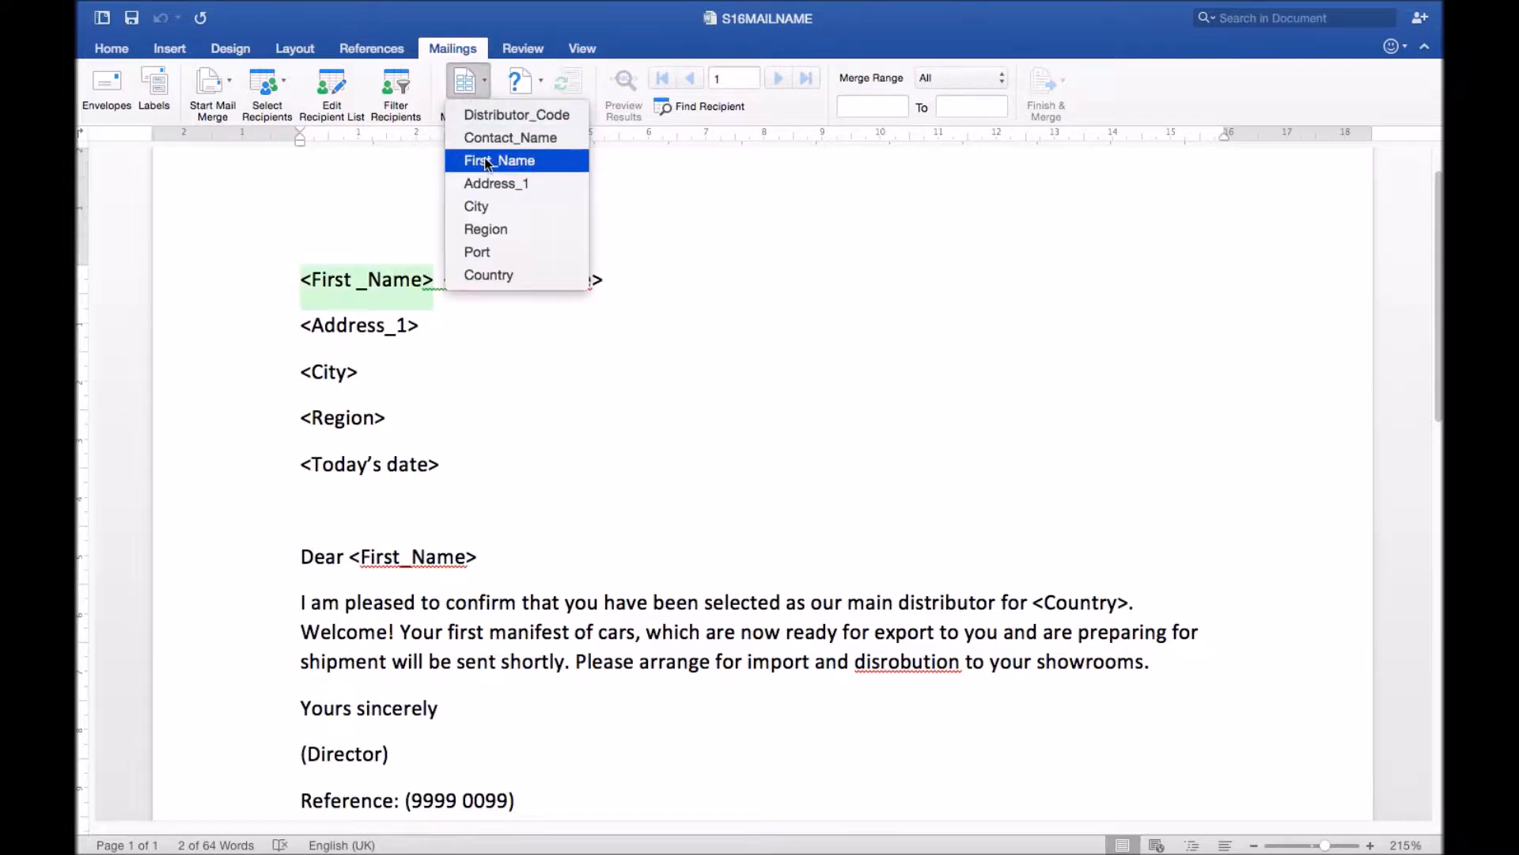
{"action": "left_click", "coordinate": [487, 162]}
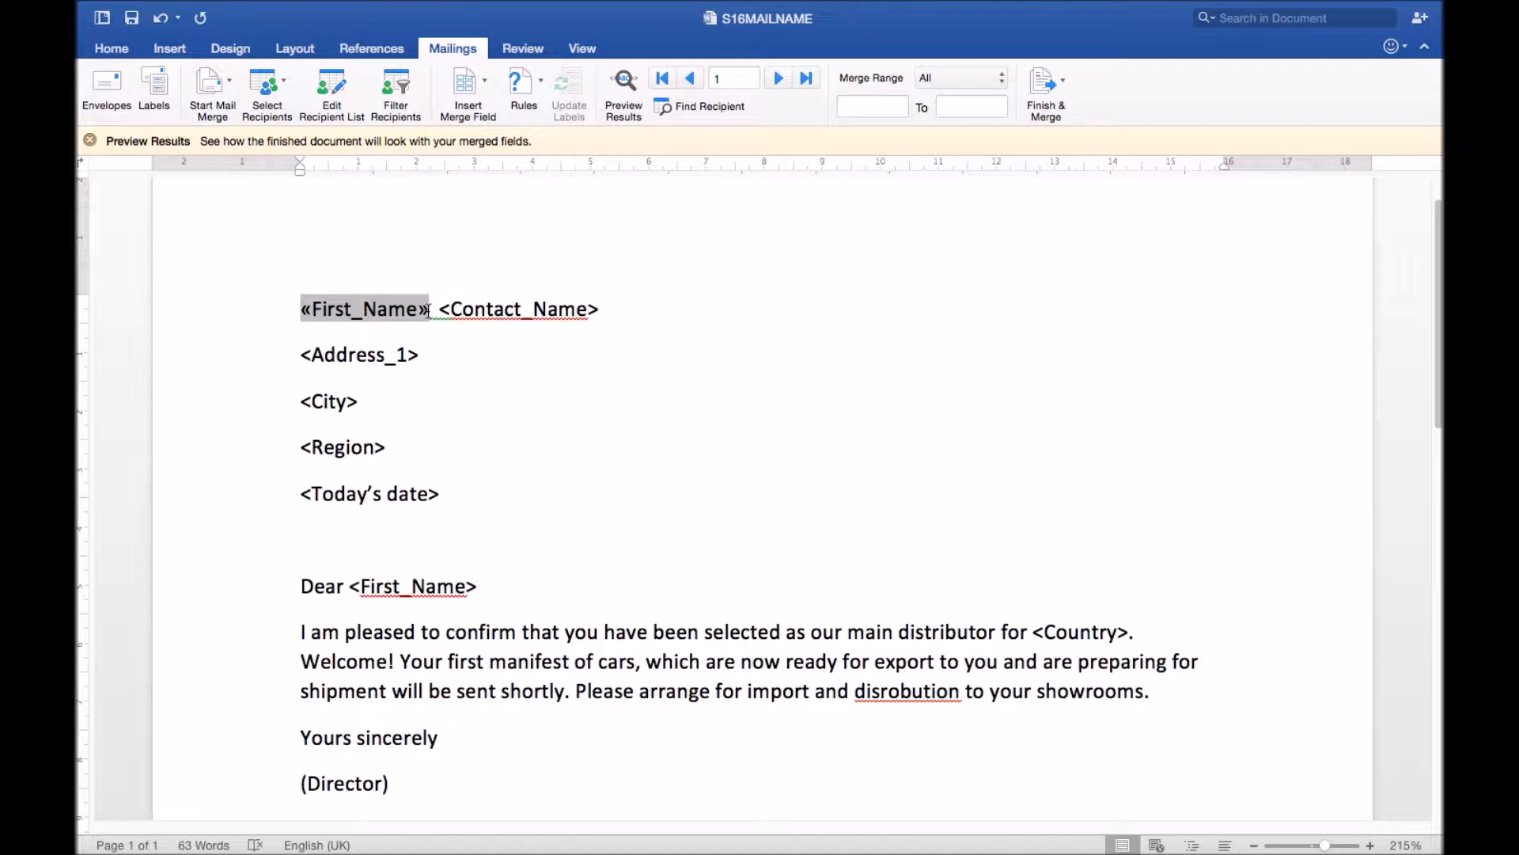
Step: Replace the <Contact_Name> and <Address_1> placeholders with the Contact_Name and Address_1 merge fields
{"action": "left_click", "coordinate": [468, 311]}
{"action": "left_click_drag", "start_coordinate": [468, 312], "coordinate": [601, 306]}
{"action": "left_click", "coordinate": [475, 79]}
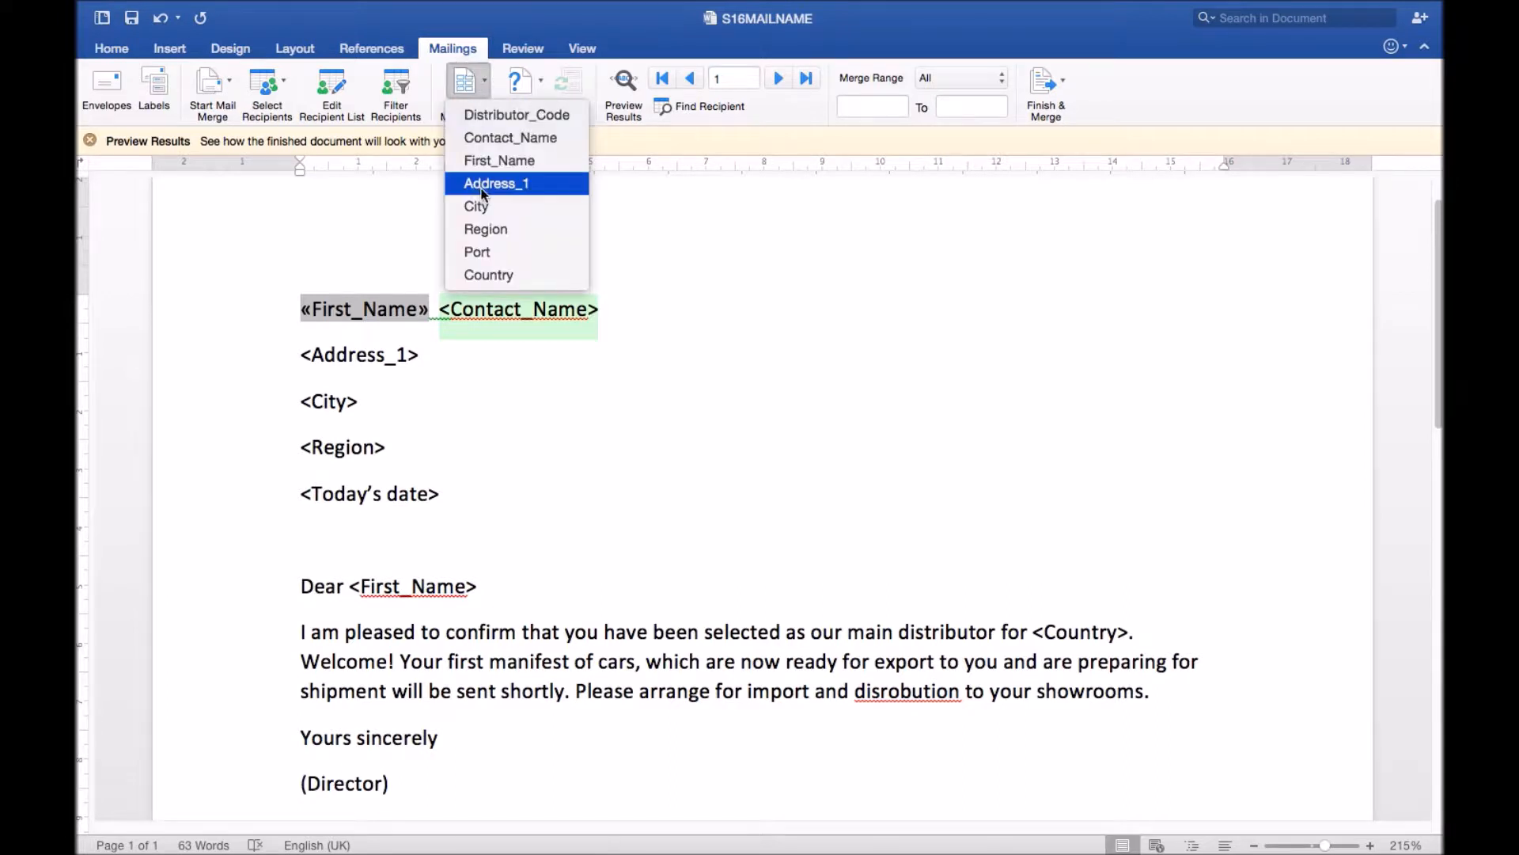
{"action": "left_click", "coordinate": [483, 137]}
{"action": "left_click_drag", "start_coordinate": [299, 354], "coordinate": [415, 356]}
{"action": "left_click", "coordinate": [466, 83]}
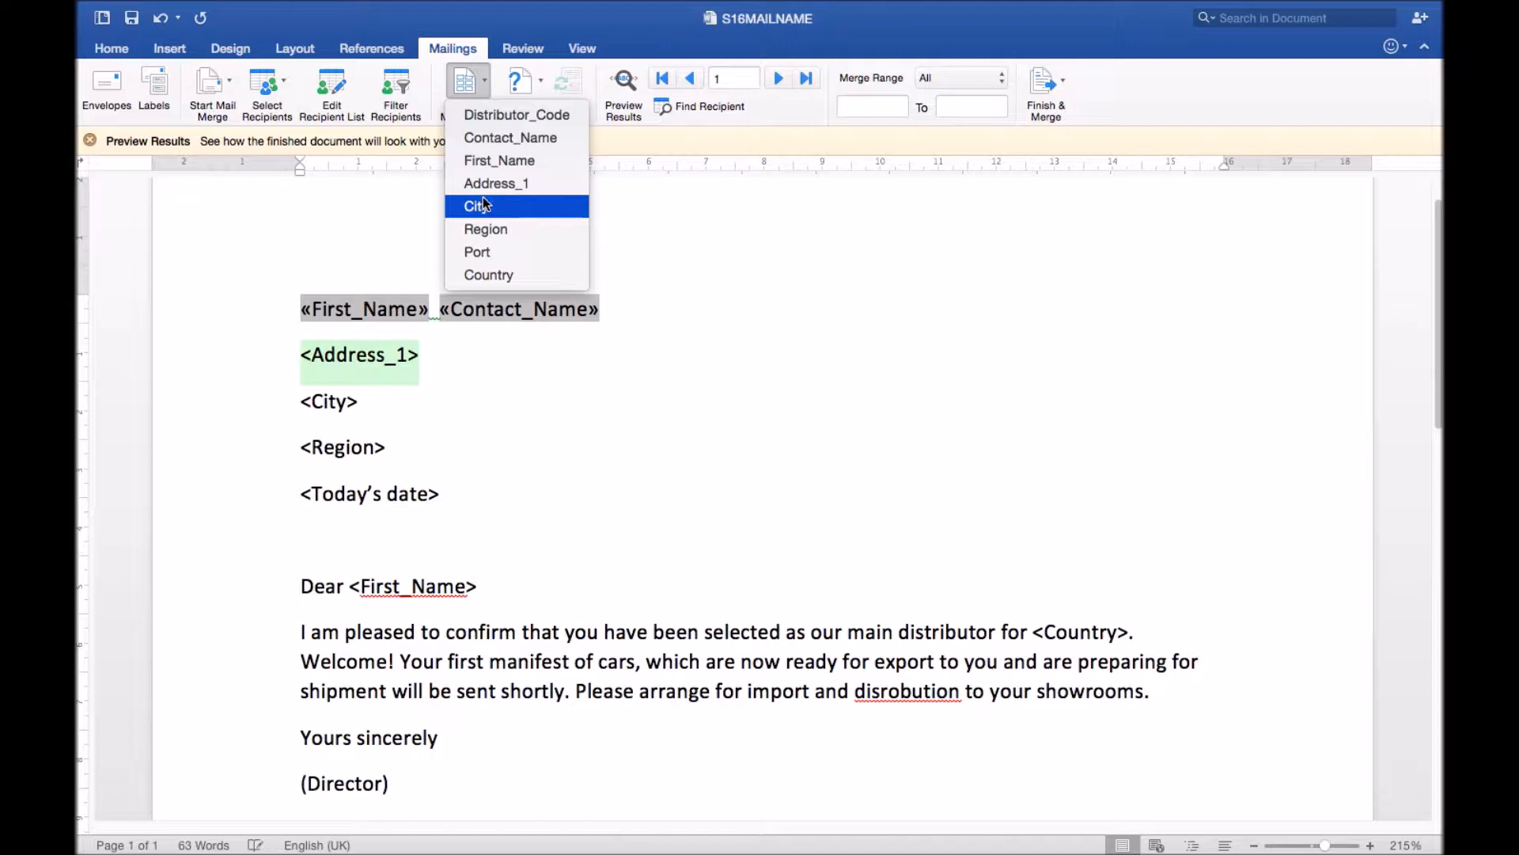
{"action": "left_click", "coordinate": [484, 184]}
Step: Replace the <City> and <Region> placeholders with the City and Region merge fields, with a line break between them
{"action": "left_click_drag", "start_coordinate": [355, 404], "coordinate": [294, 405]}
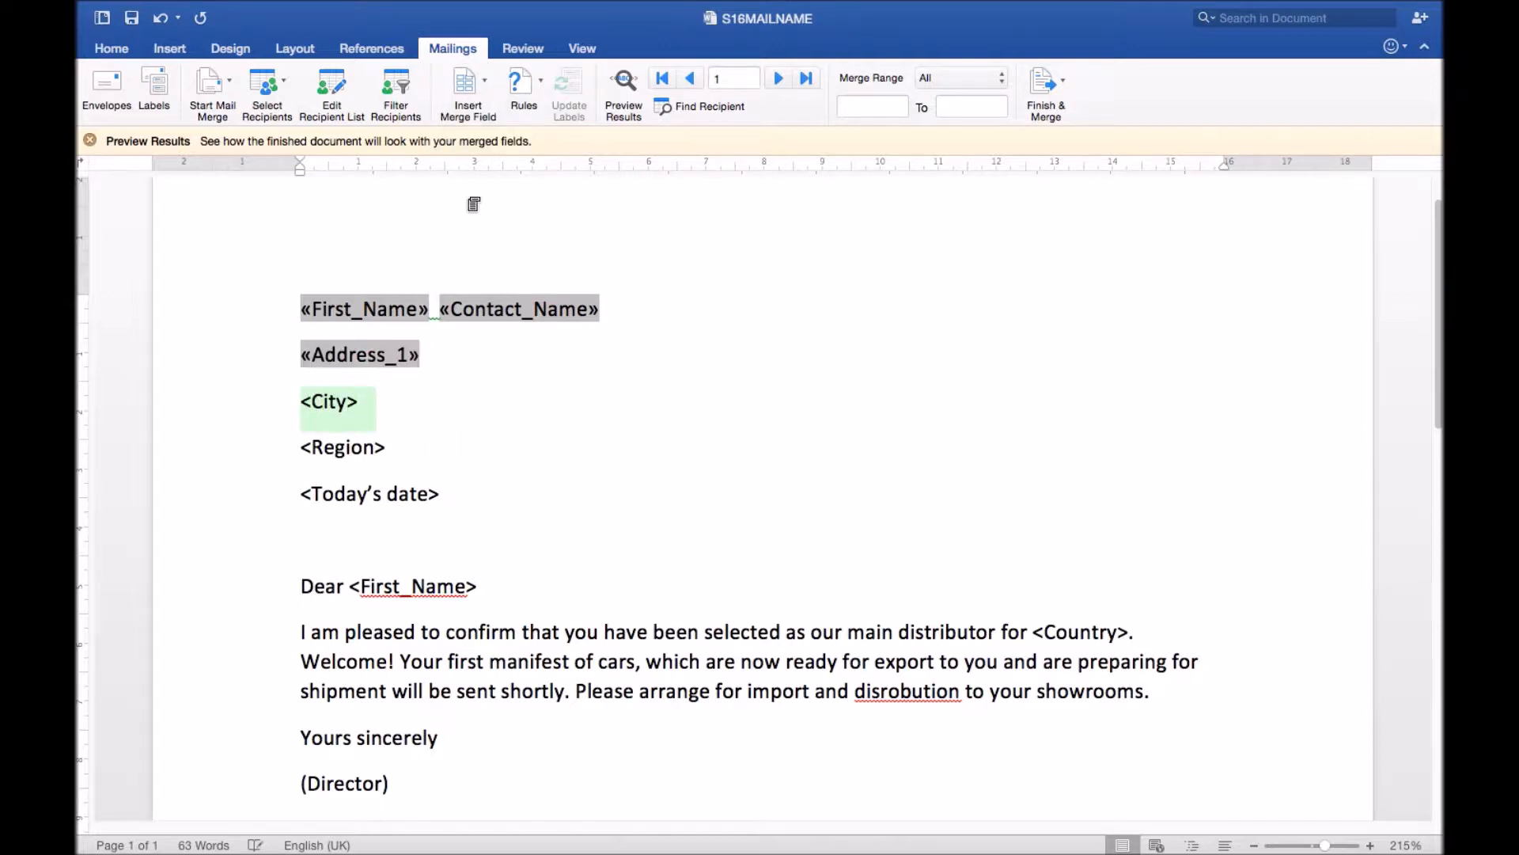
{"action": "left_click", "coordinate": [466, 83]}
{"action": "left_click", "coordinate": [475, 204]}
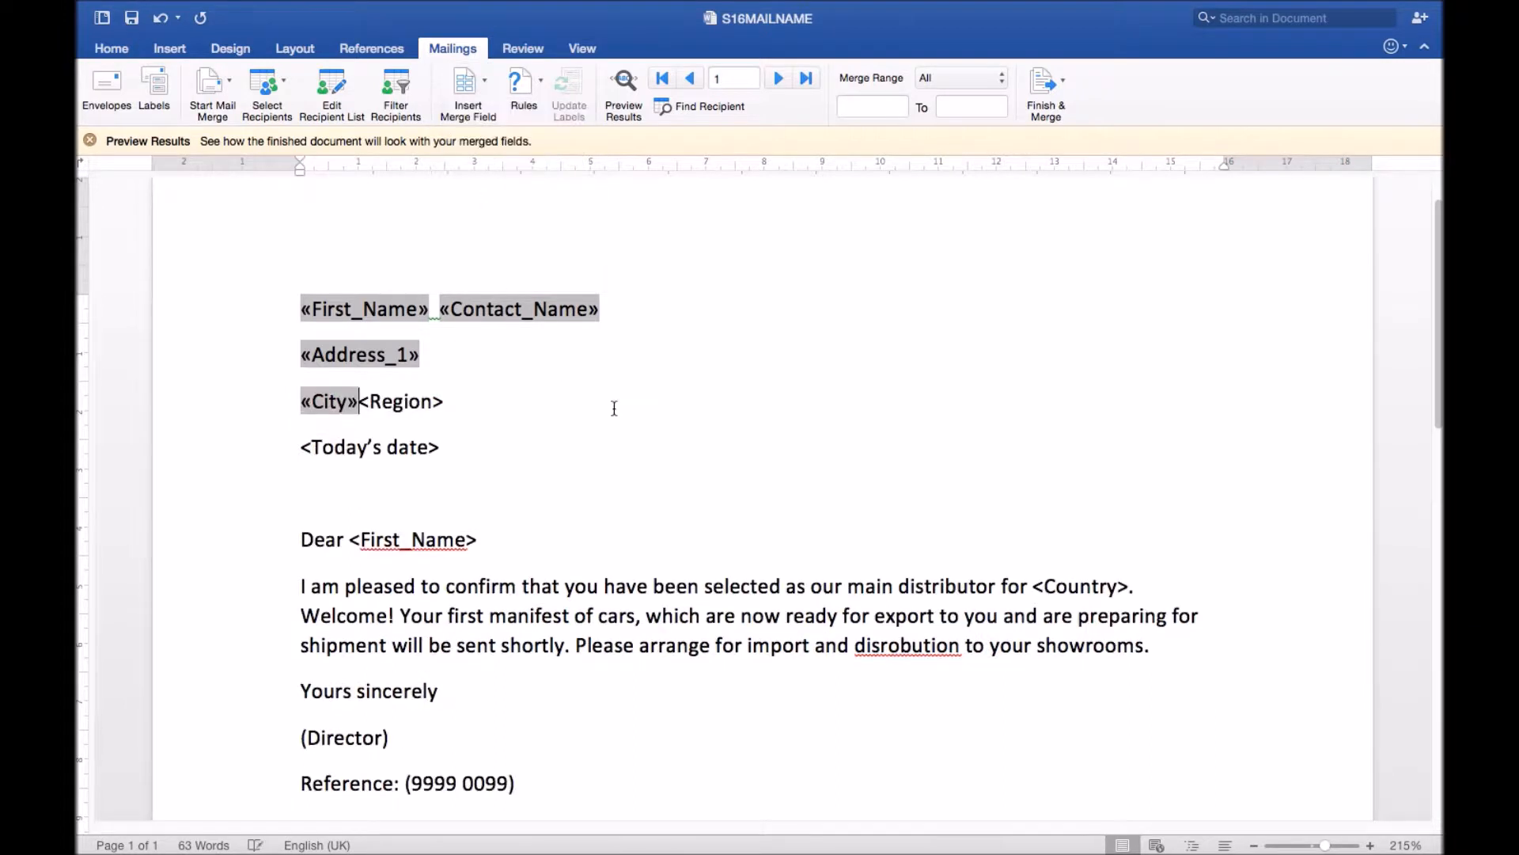
{"action": "key", "text": "Return"}
{"action": "left_click_drag", "start_coordinate": [300, 447], "coordinate": [388, 447]}
{"action": "left_click", "coordinate": [466, 81]}
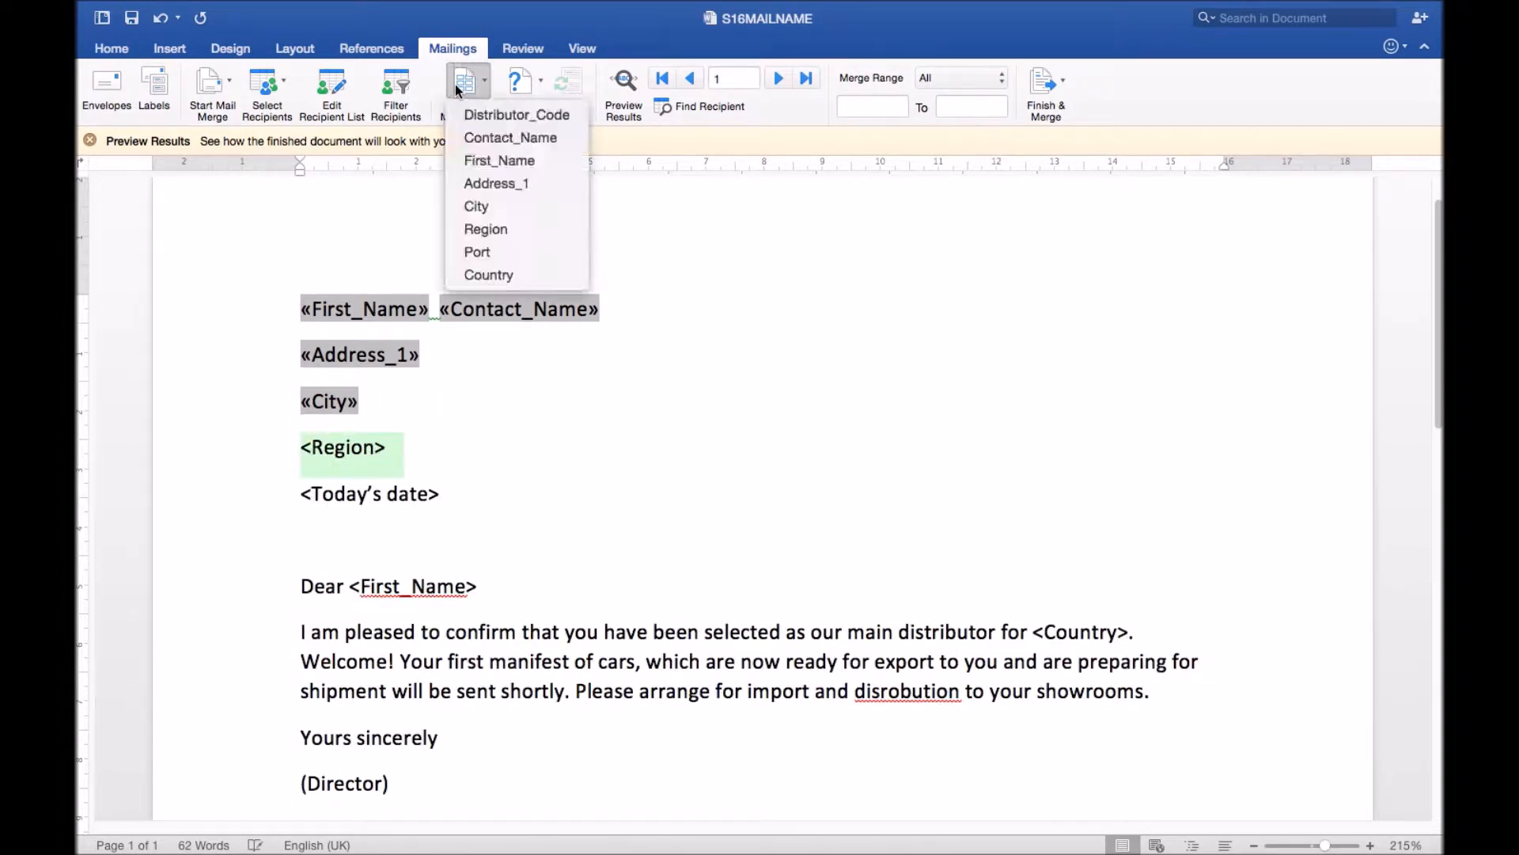
{"action": "left_click", "coordinate": [502, 230]}
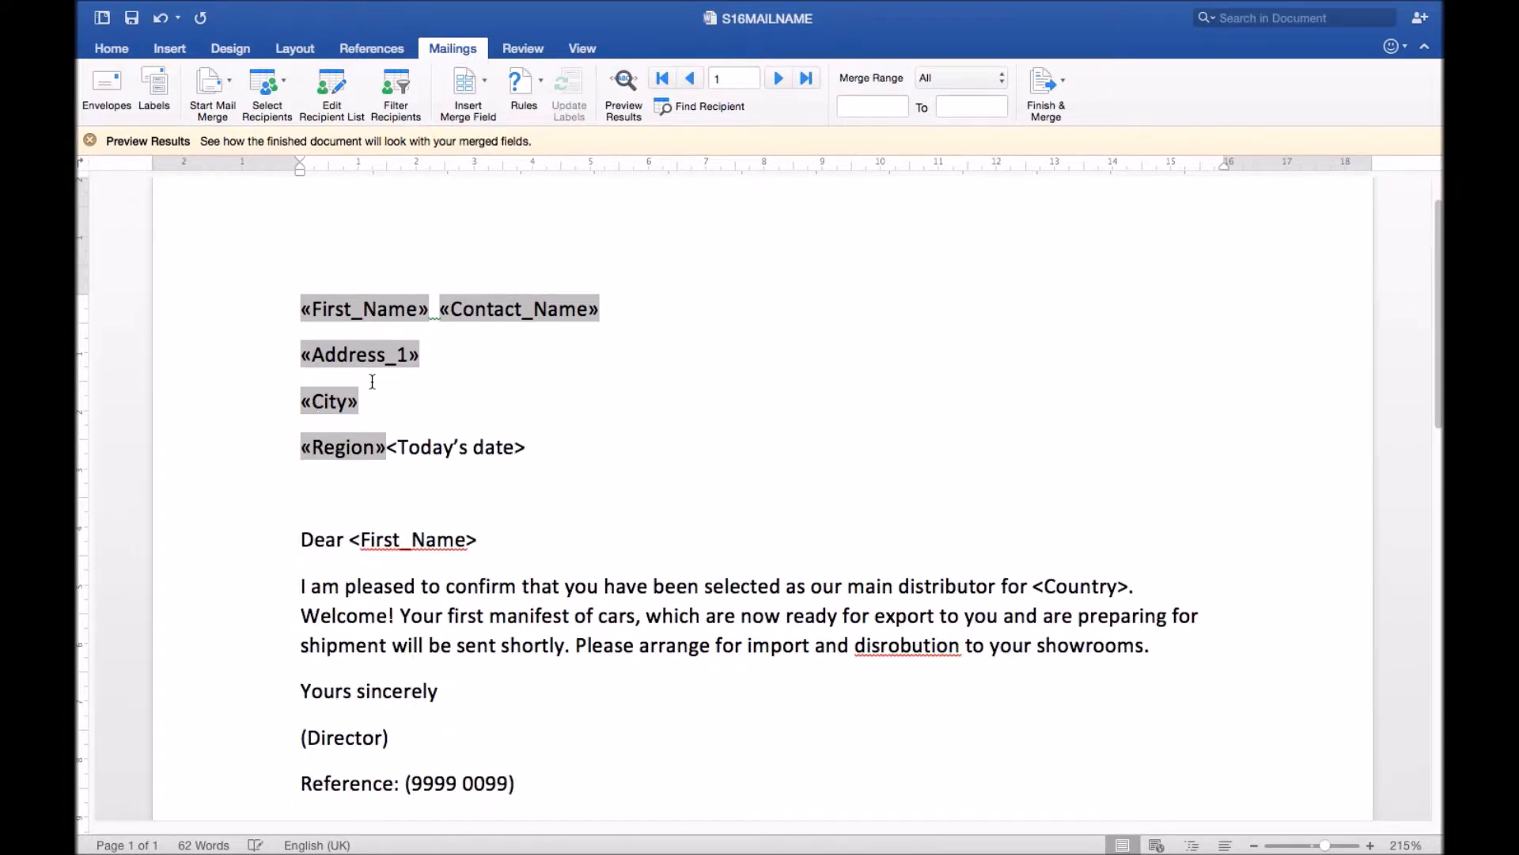
Step: Move the <Today's date> placeholder onto its own line, and highlight the task document's instructions on inserting relevant fields and the dd/mm/yyyy date
{"action": "key", "text": "Return"}
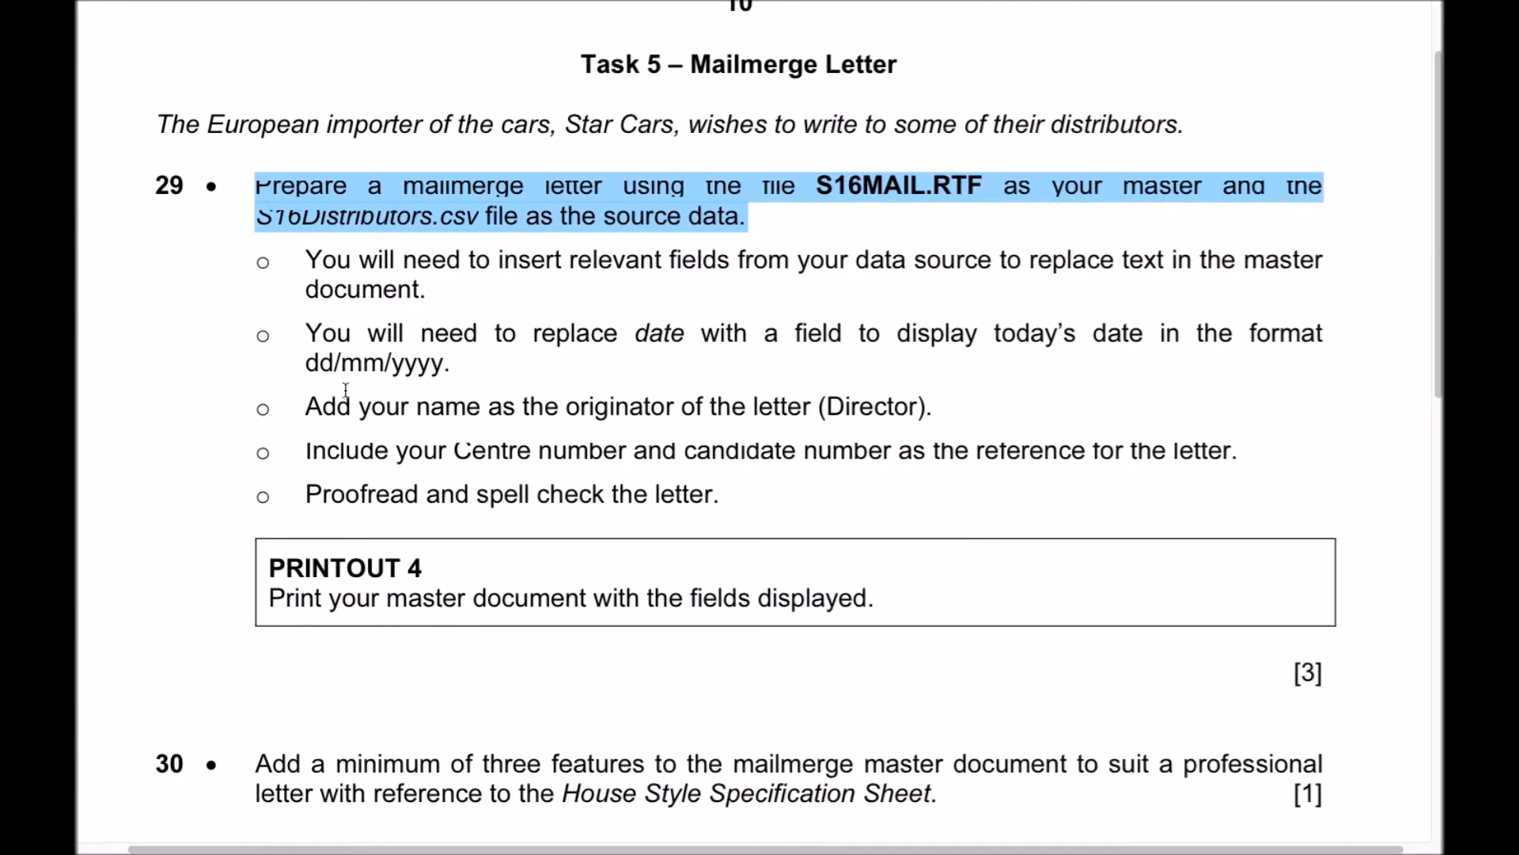
{"action": "left_click_drag", "start_coordinate": [307, 364], "coordinate": [448, 366]}
{"action": "left_click_drag", "start_coordinate": [312, 262], "coordinate": [625, 342]}
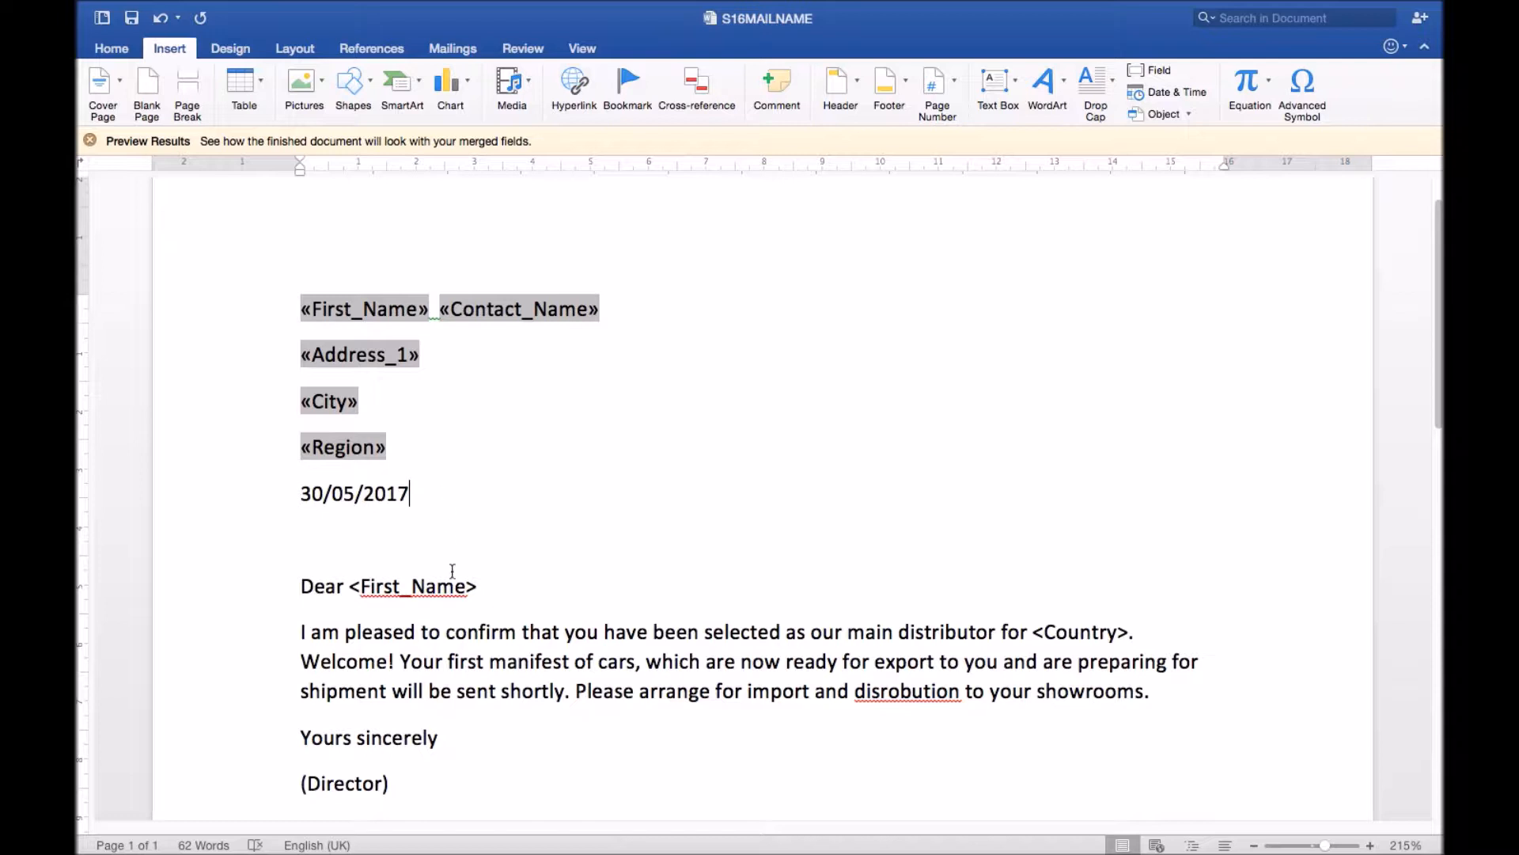
Step: Replace the <First_Name> placeholder after "Dear" with the First_Name merge field
{"action": "left_click", "coordinate": [354, 585]}
{"action": "left_click_drag", "start_coordinate": [354, 586], "coordinate": [476, 586]}
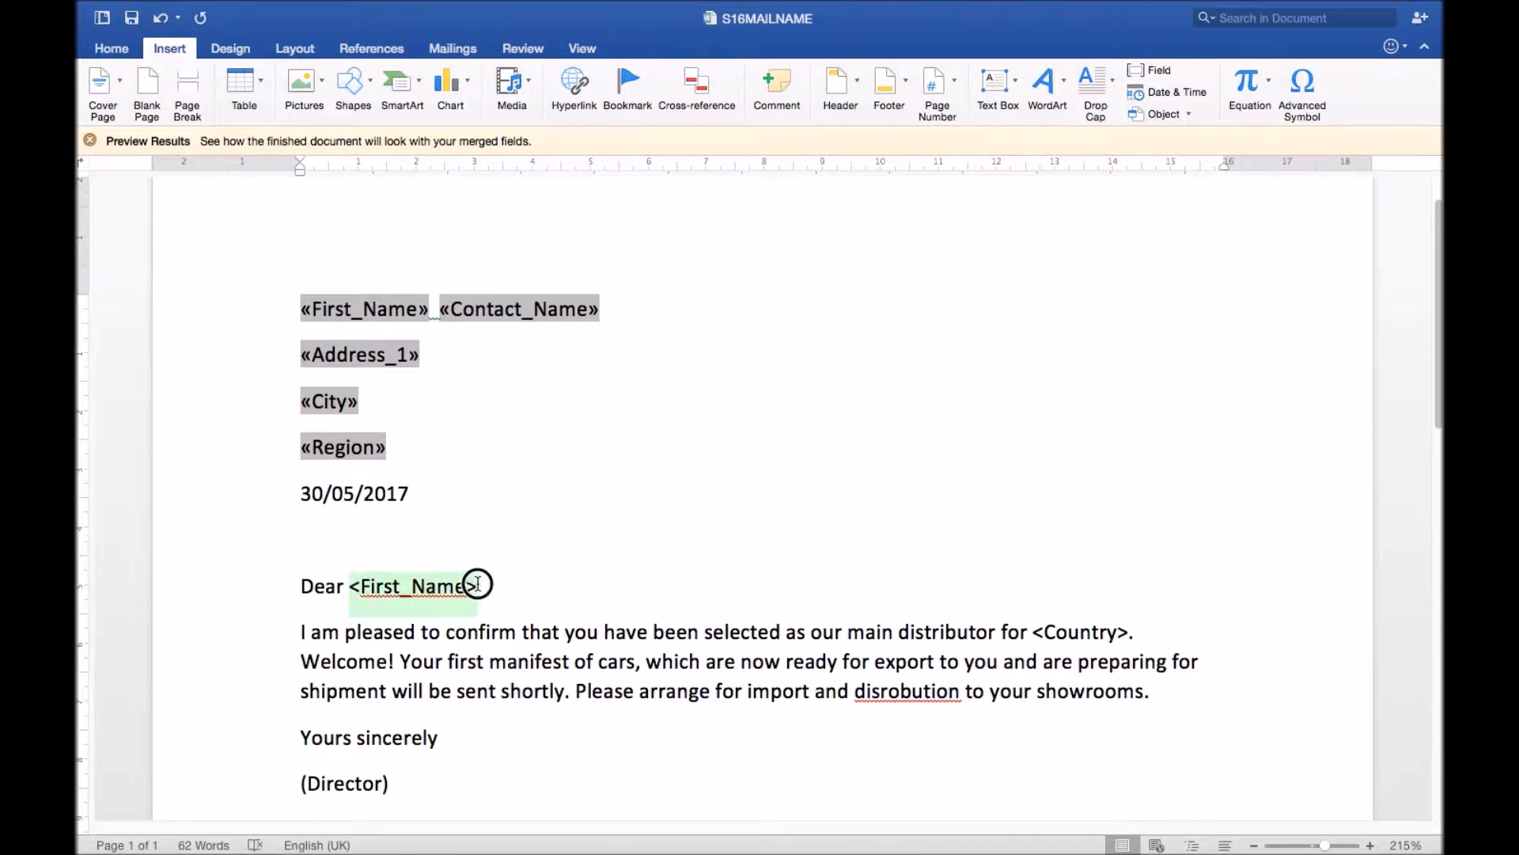
{"action": "left_click", "coordinate": [473, 49]}
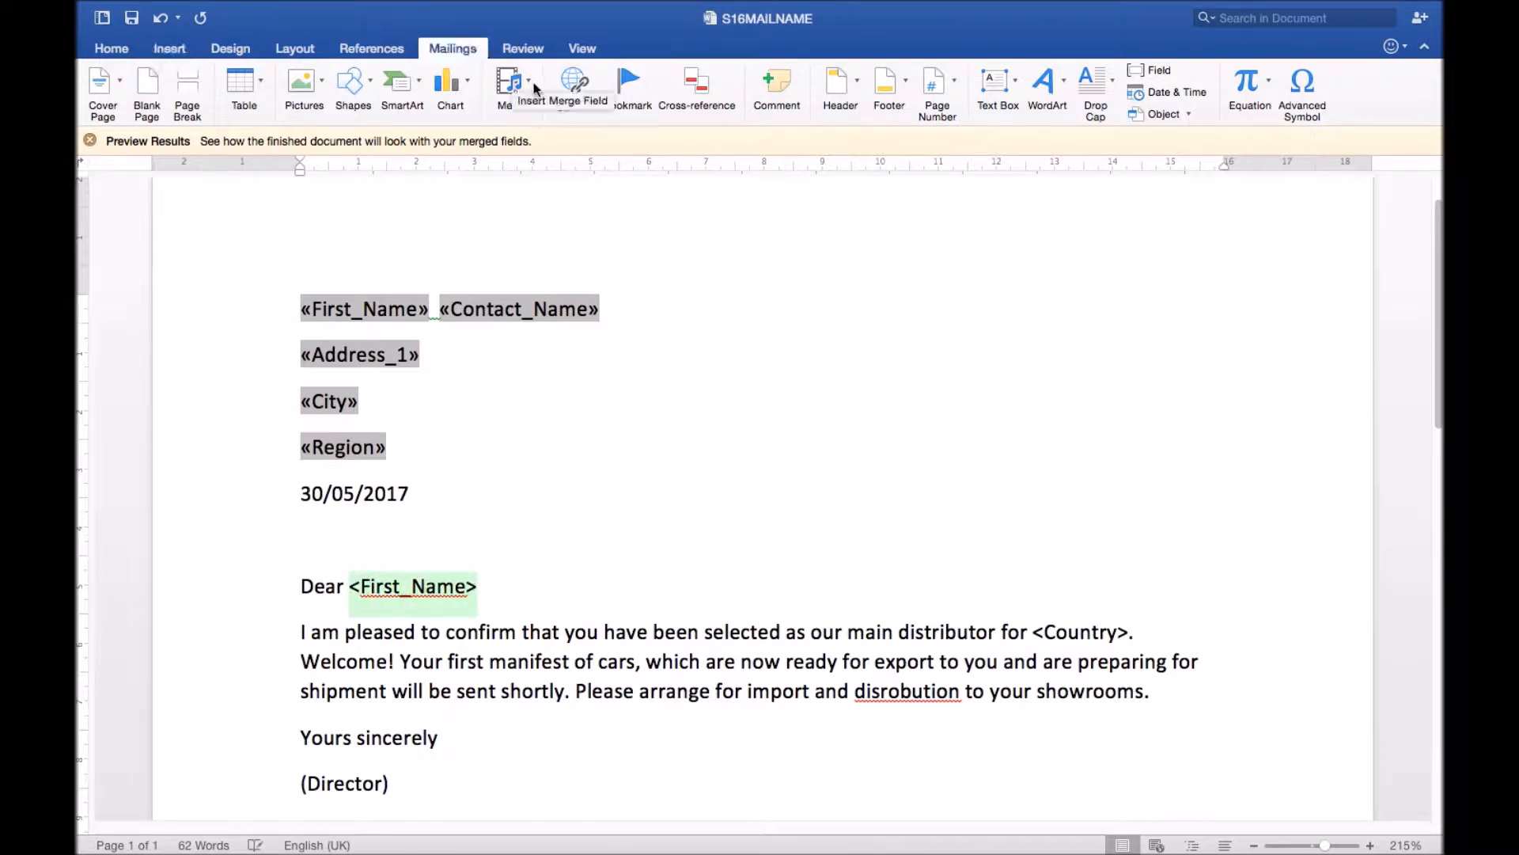
{"action": "left_click", "coordinate": [483, 81]}
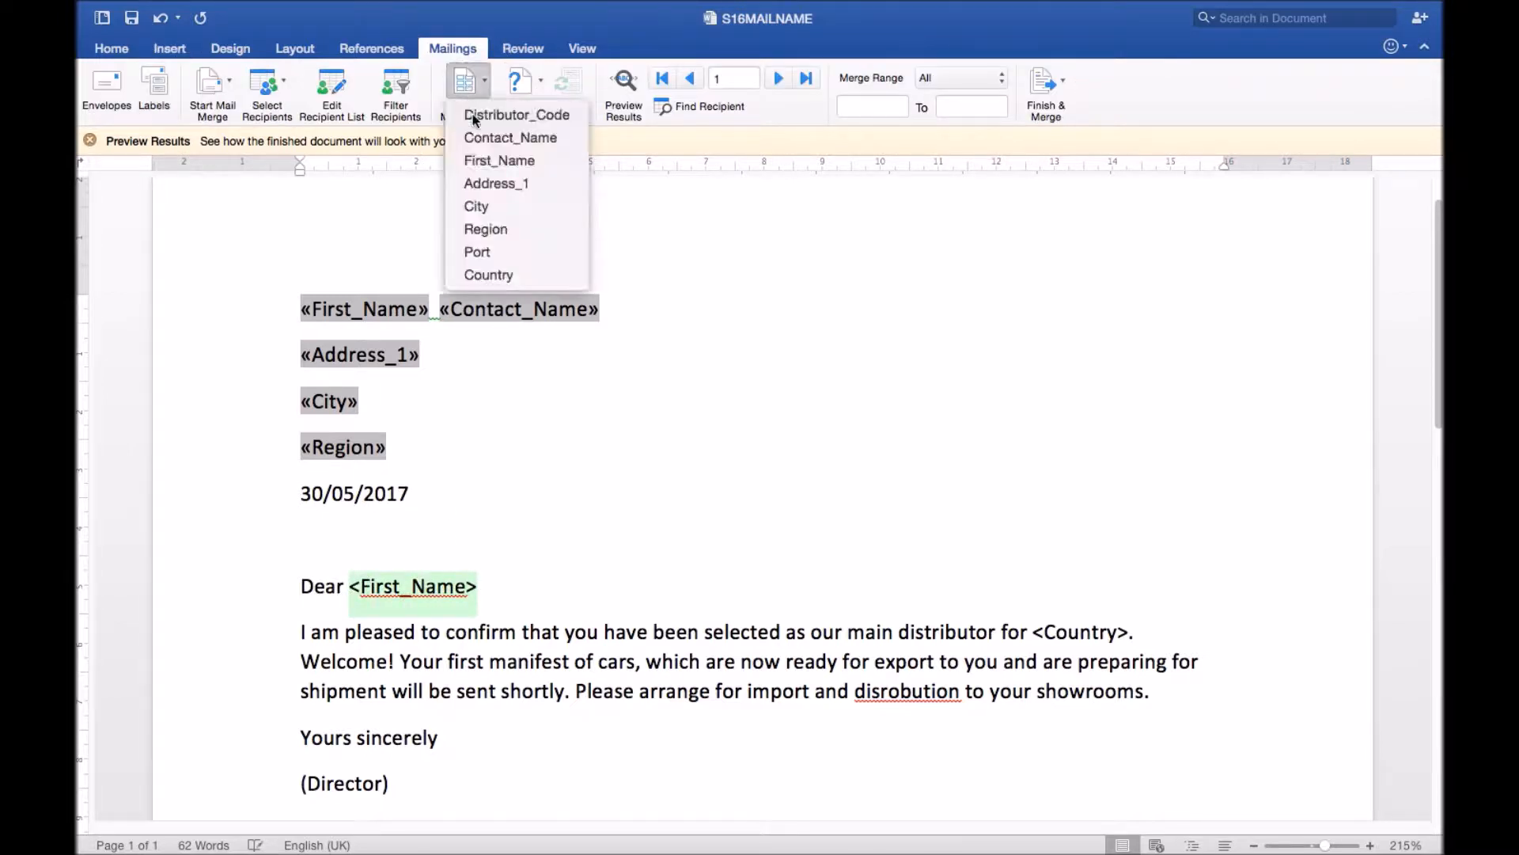
{"action": "left_click", "coordinate": [499, 160]}
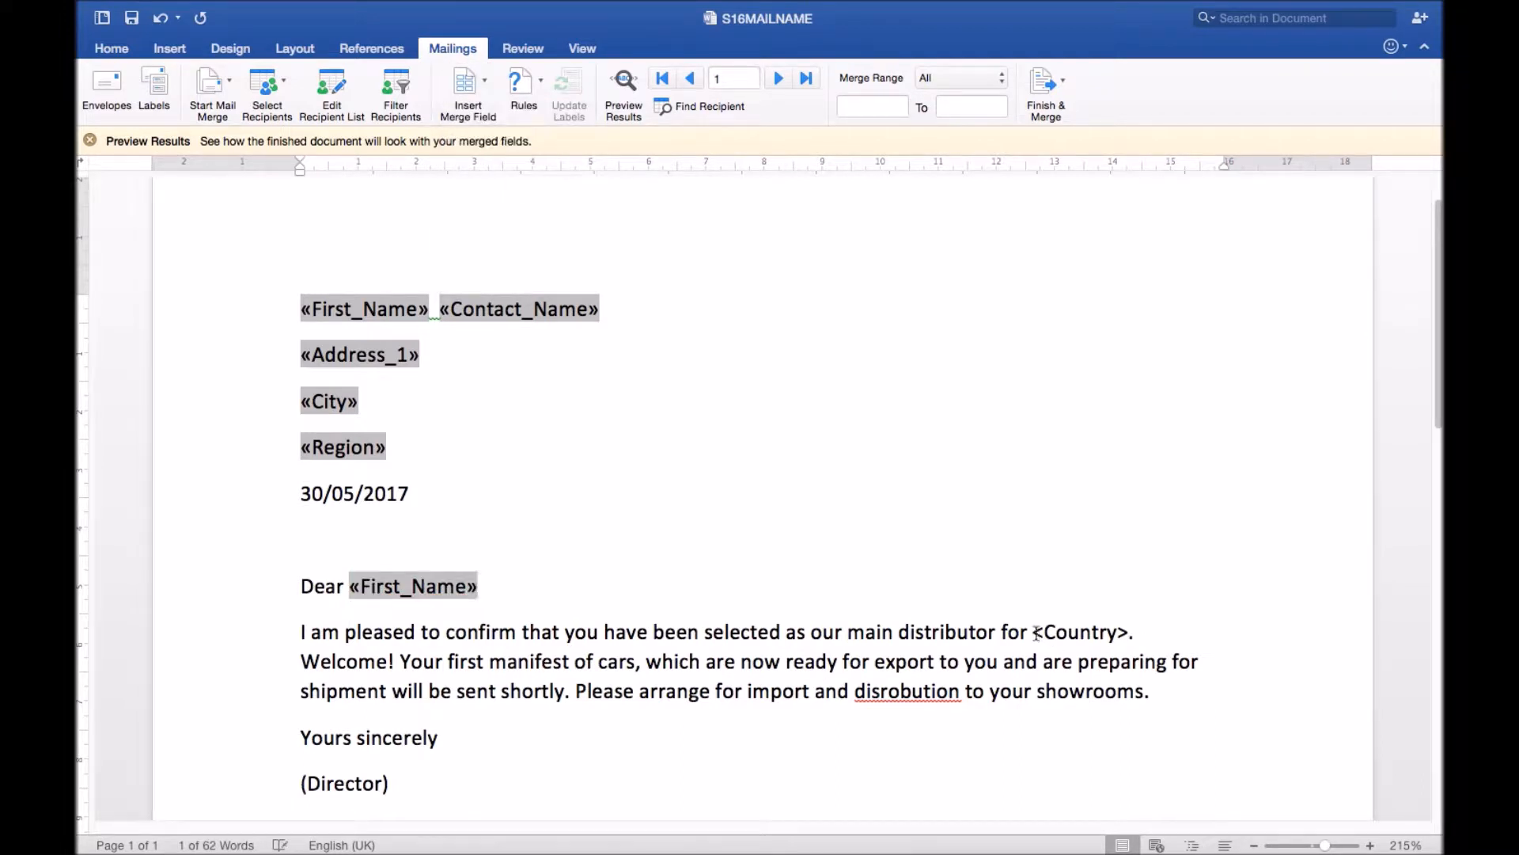
Step: Replace the <Country> placeholder in the body paragraph with the Country merge field, followed by a full stop
{"action": "left_click_drag", "start_coordinate": [1033, 632], "coordinate": [1126, 631]}
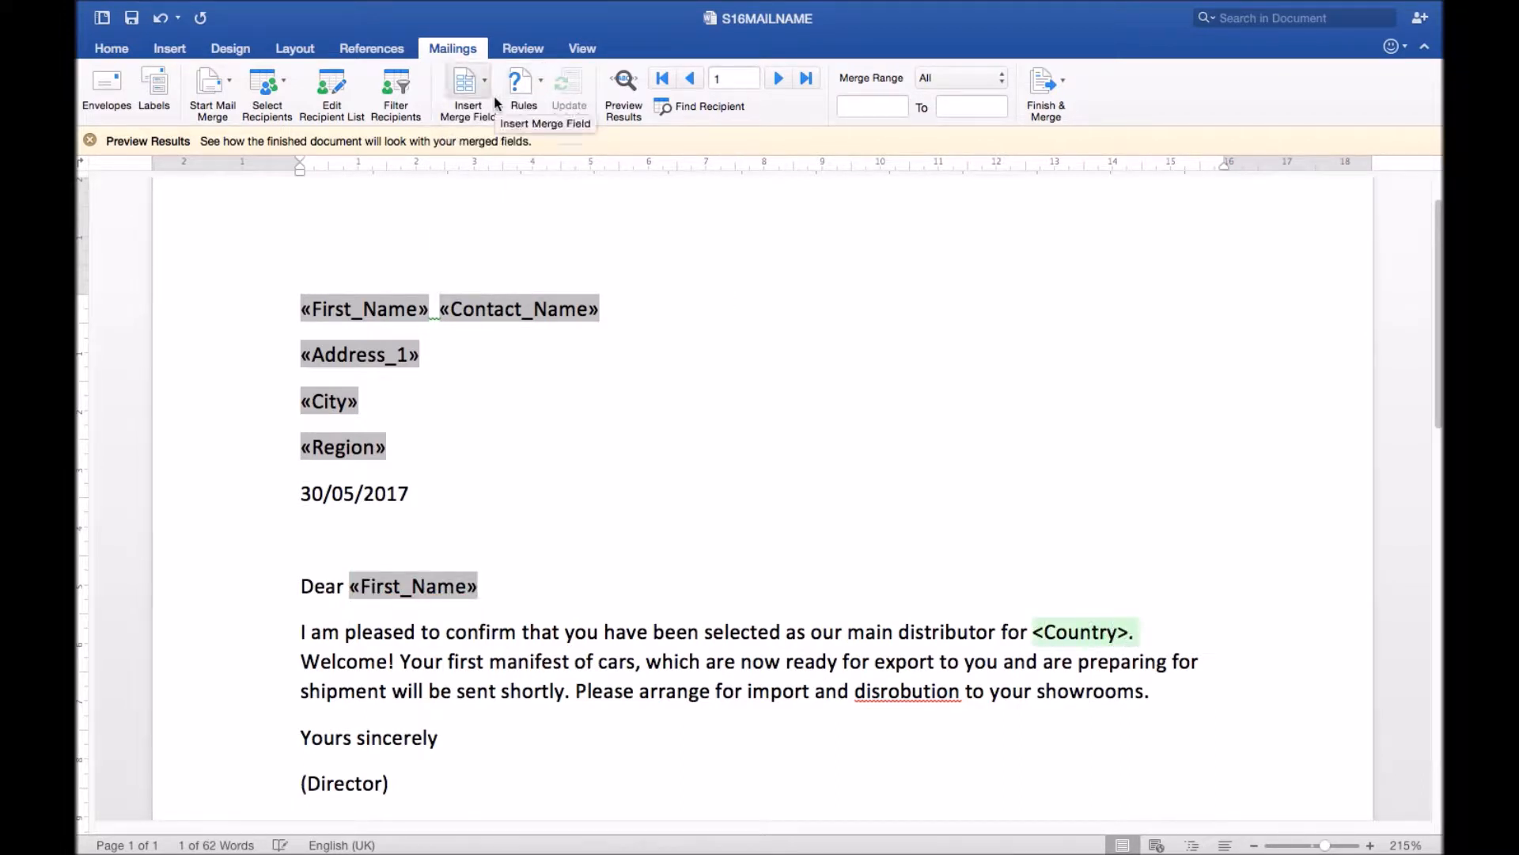
{"action": "left_click", "coordinate": [469, 83]}
{"action": "left_click", "coordinate": [487, 273]}
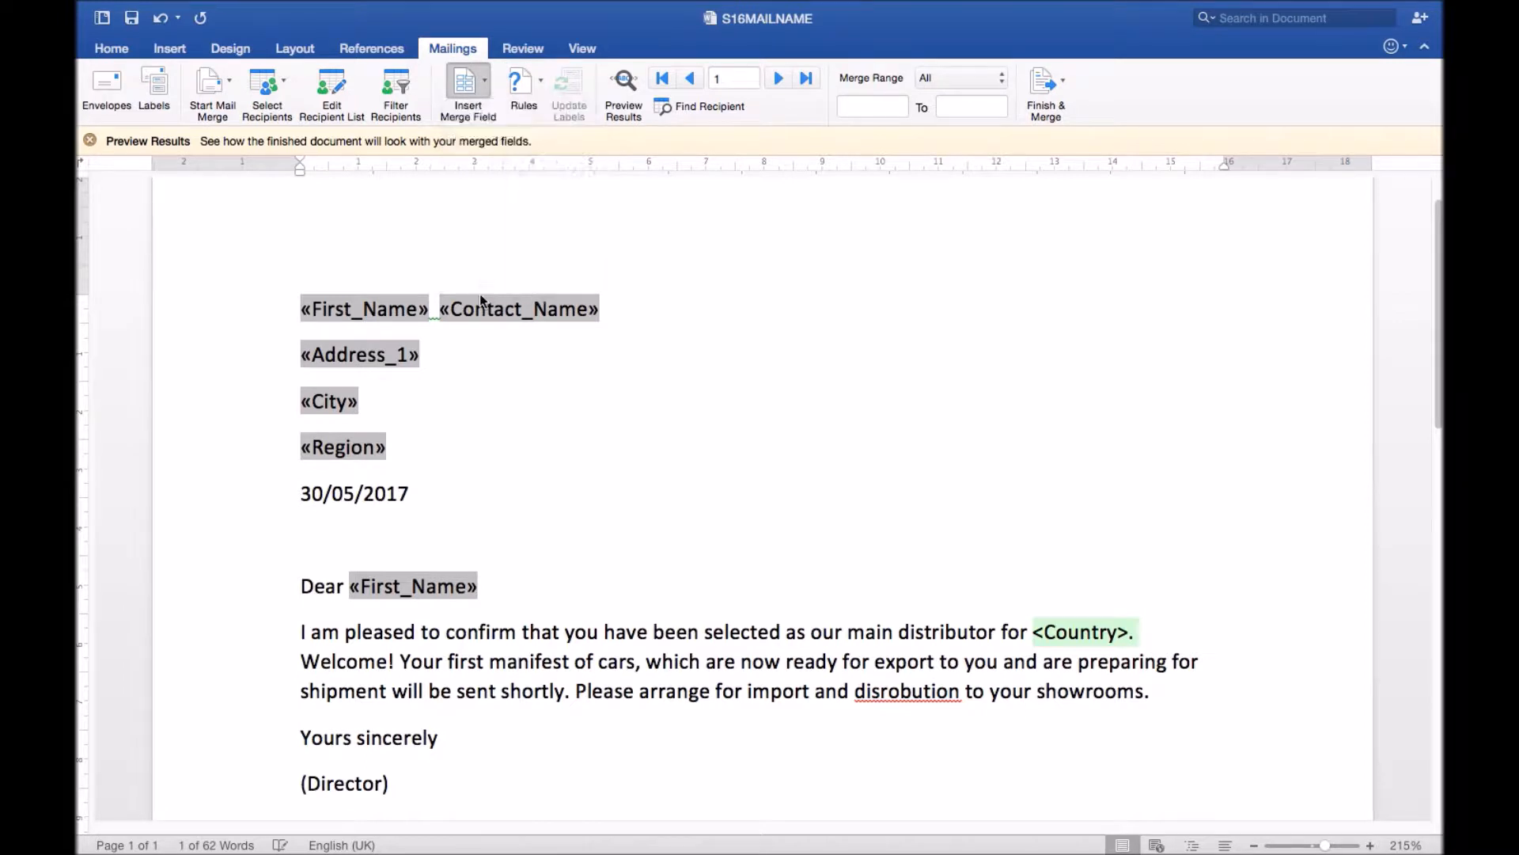
{"action": "type", "text": "."}
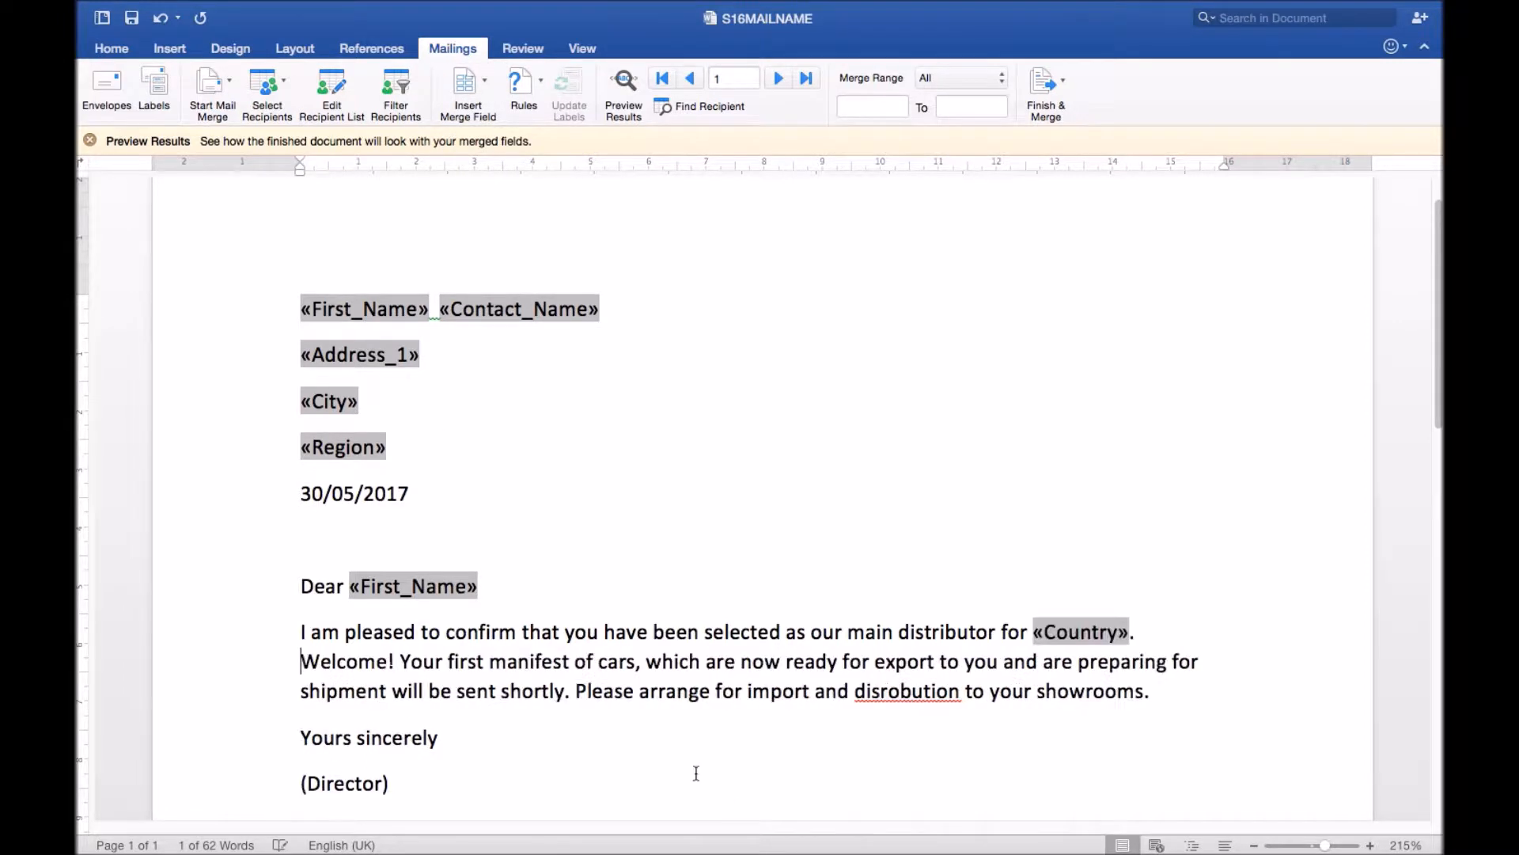
Step: Replace the (Director) placeholder below "Yours sincerely" with YOUR NAME
{"action": "scroll", "coordinate": [742, 731], "scroll_direction": "down", "scroll_amount": 5}
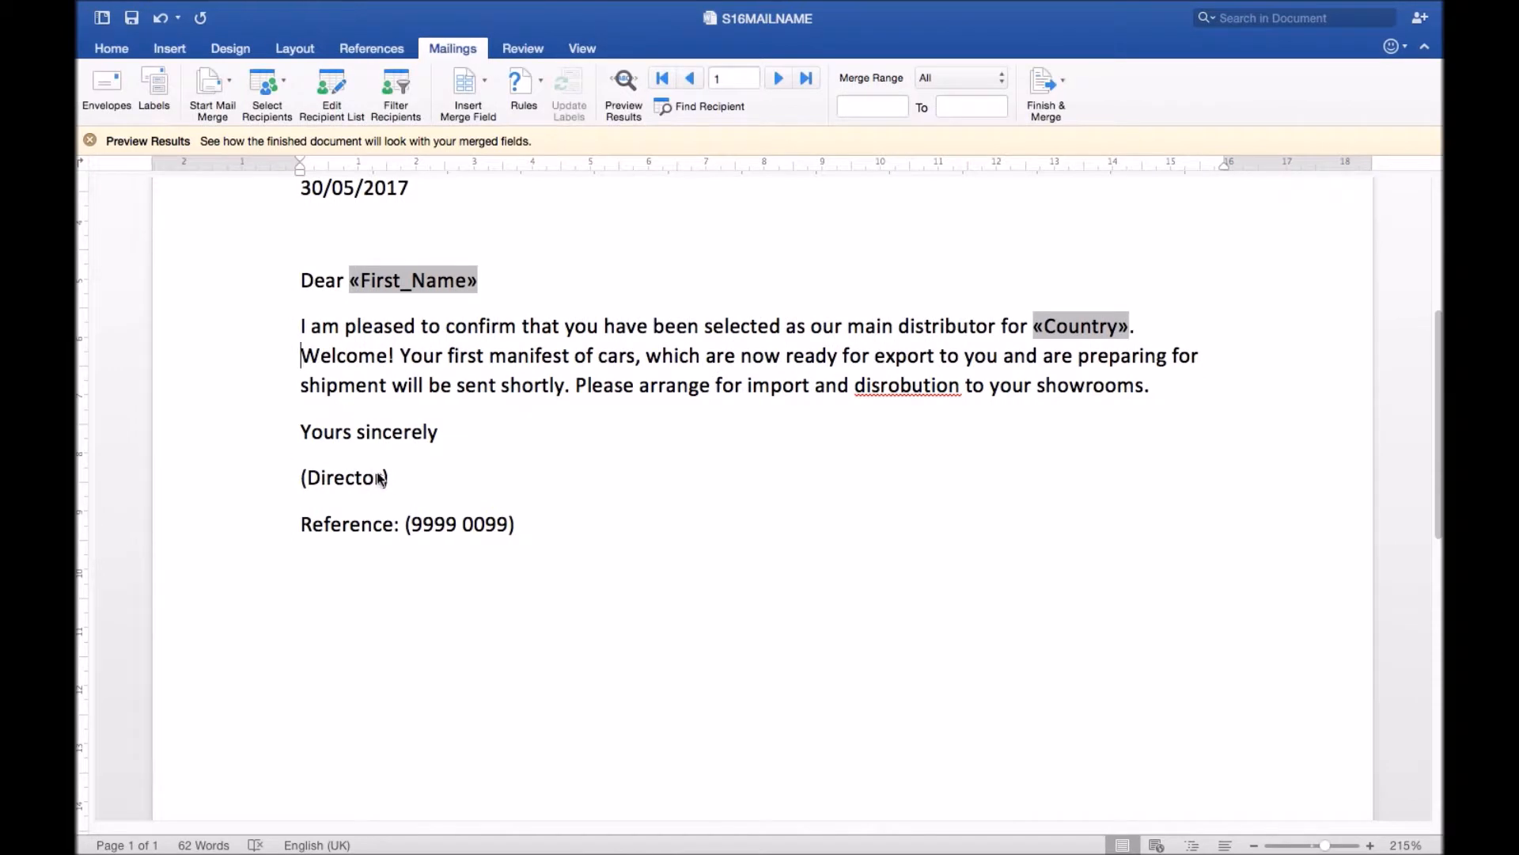
{"action": "left_click", "coordinate": [356, 478]}
{"action": "left_click_drag", "start_coordinate": [356, 478], "coordinate": [288, 475]}
{"action": "type", "text": "YOUR NAME"}
Step: Highlight the task's originator and reference instructions, and replace the bracketed reference in the letter with the centre number and candidate number
{"action": "left_click_drag", "start_coordinate": [408, 527], "coordinate": [520, 530]}
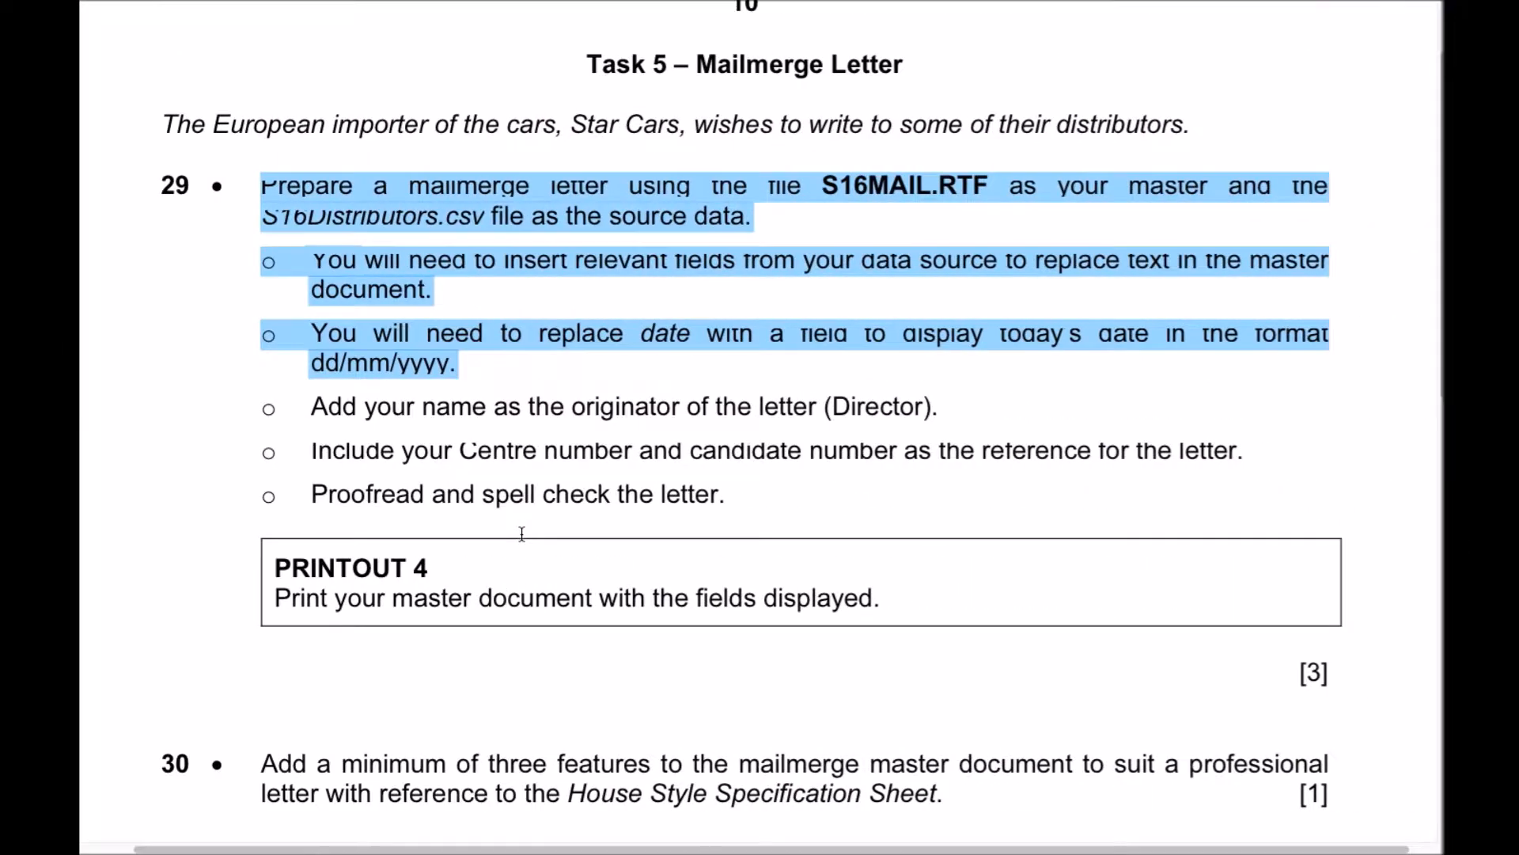
{"action": "left_click_drag", "start_coordinate": [312, 404], "coordinate": [1245, 451]}
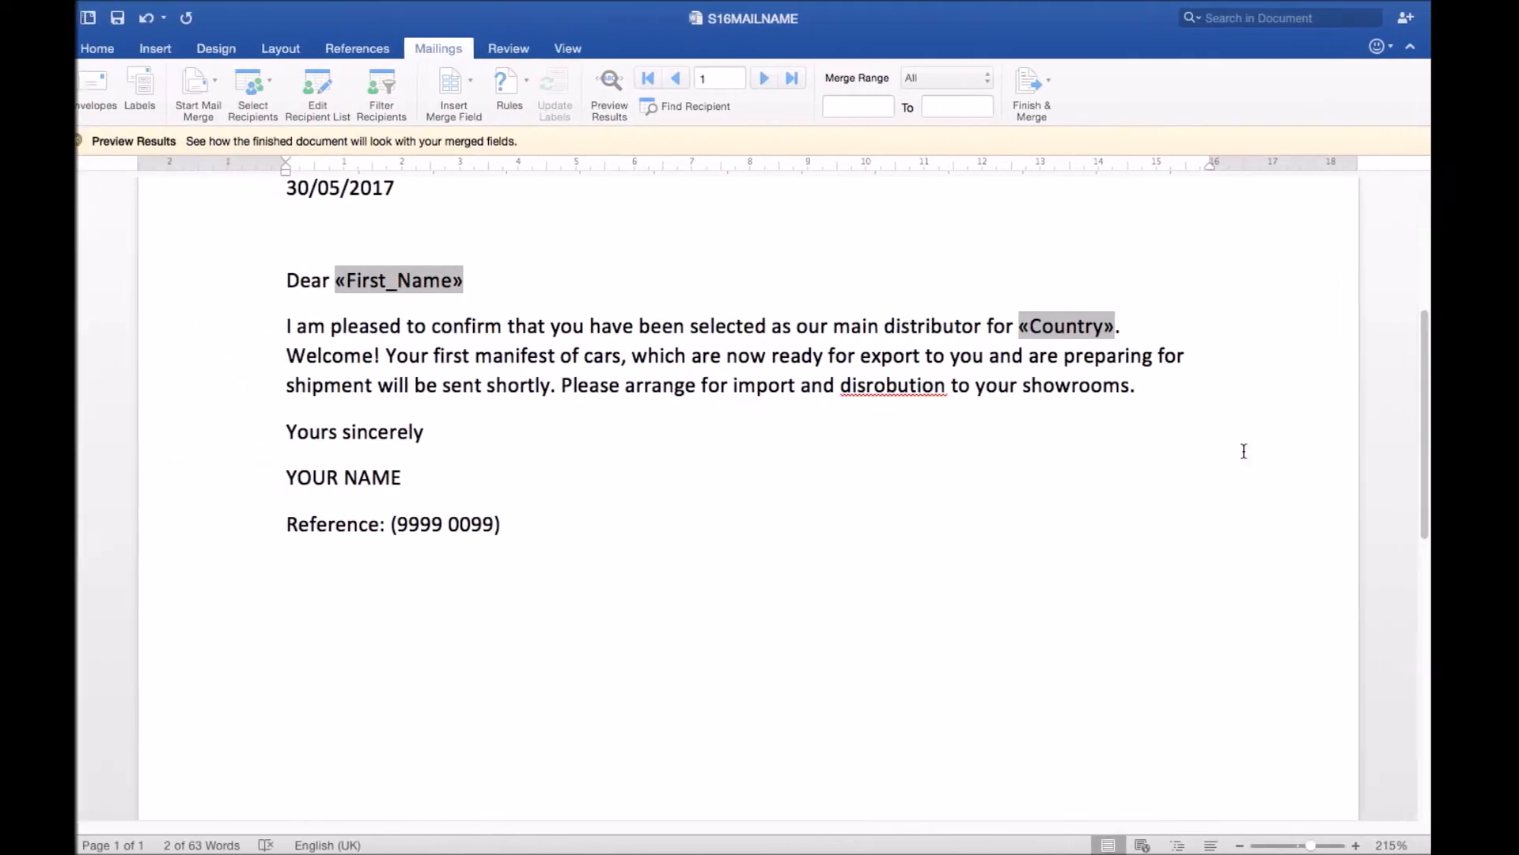
{"action": "left_click_drag", "start_coordinate": [408, 527], "coordinate": [516, 527]}
{"action": "type", "text": "MY"}
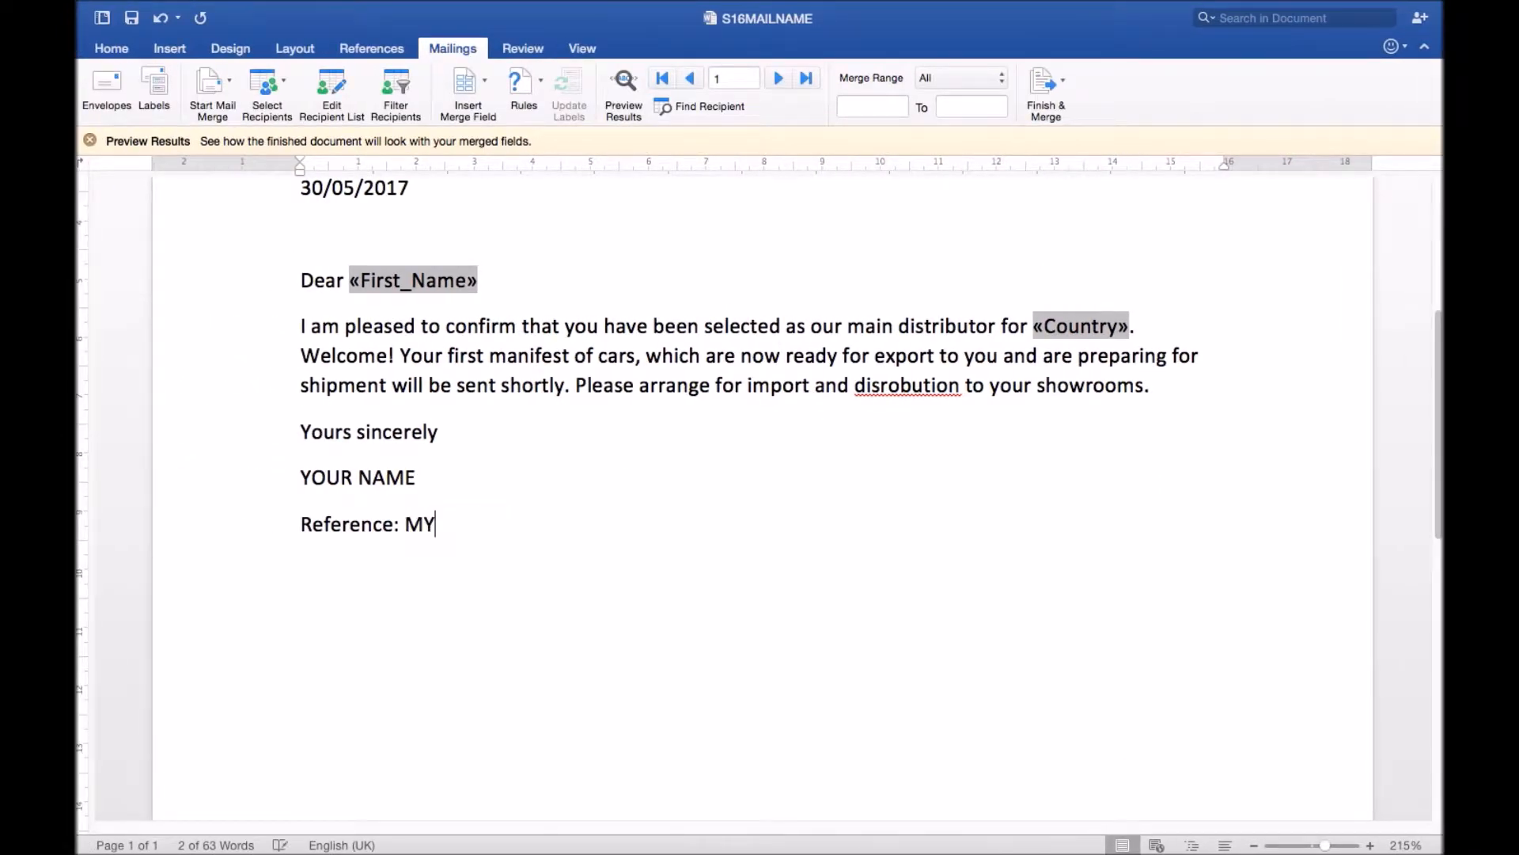
{"action": "type", "text": "000"}
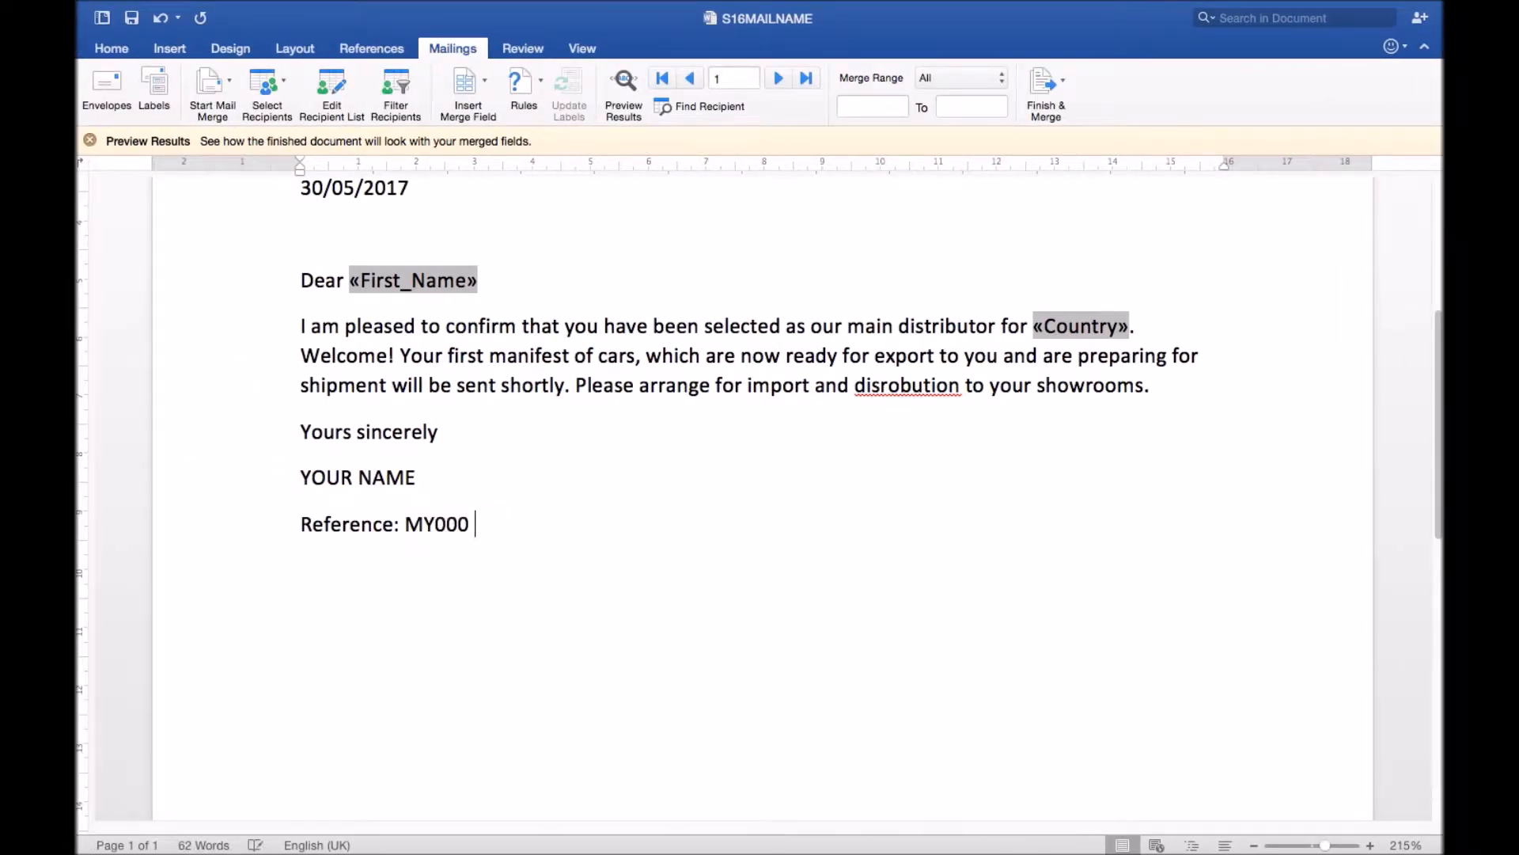
{"action": "type", "text": " 1234"}
Step: Consult the task's proofreading instruction and spell check the letter, changing "disrobution" to "distribution"
{"action": "scroll", "coordinate": [600, 580], "scroll_direction": "up", "scroll_amount": 1}
{"action": "key", "text": "ctrl+Right"}
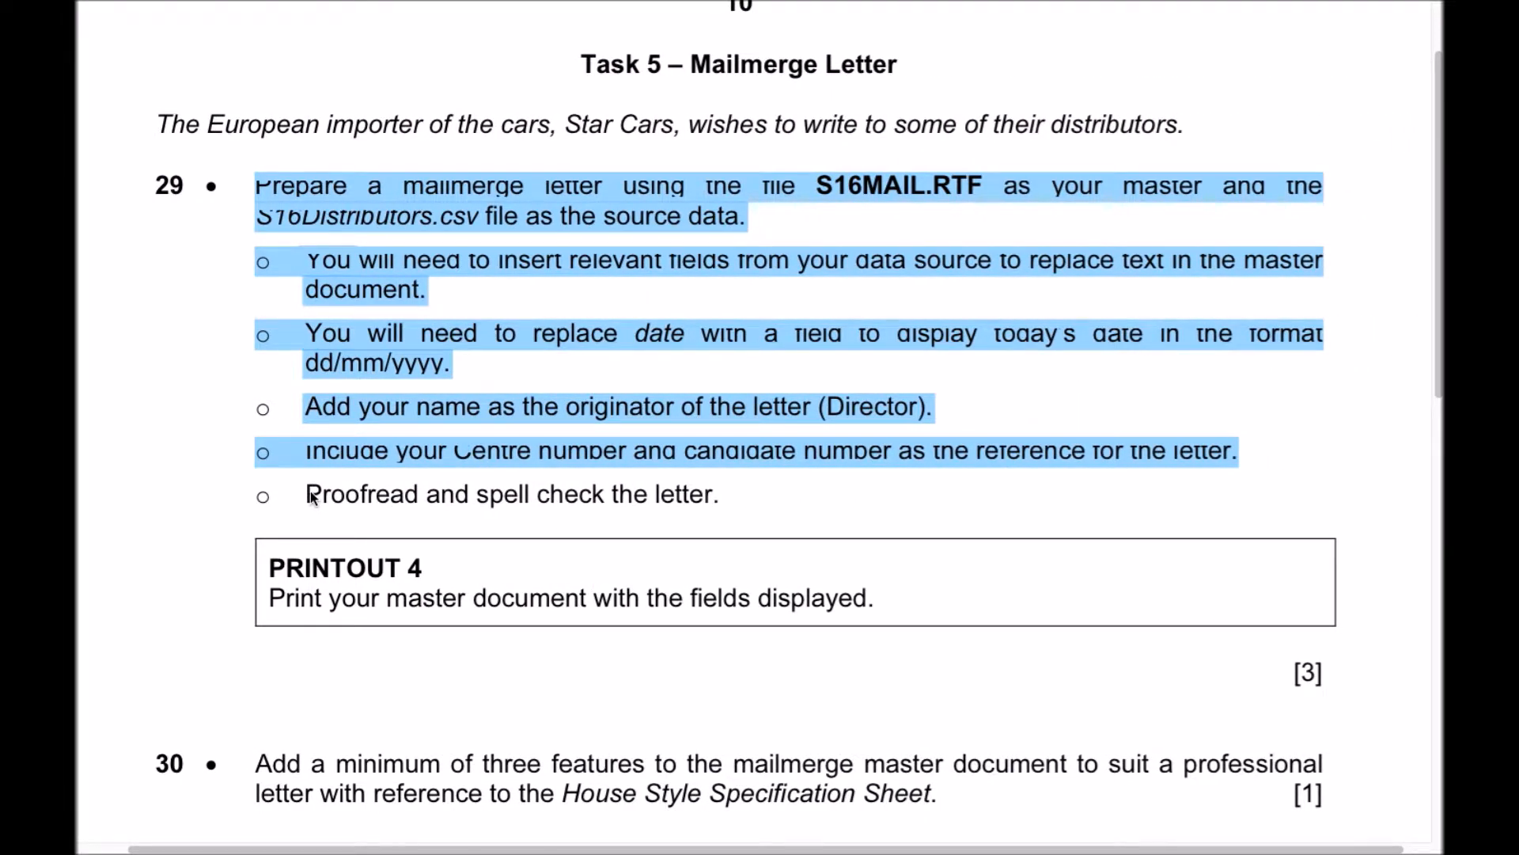
{"action": "key", "text": "ctrl+Left"}
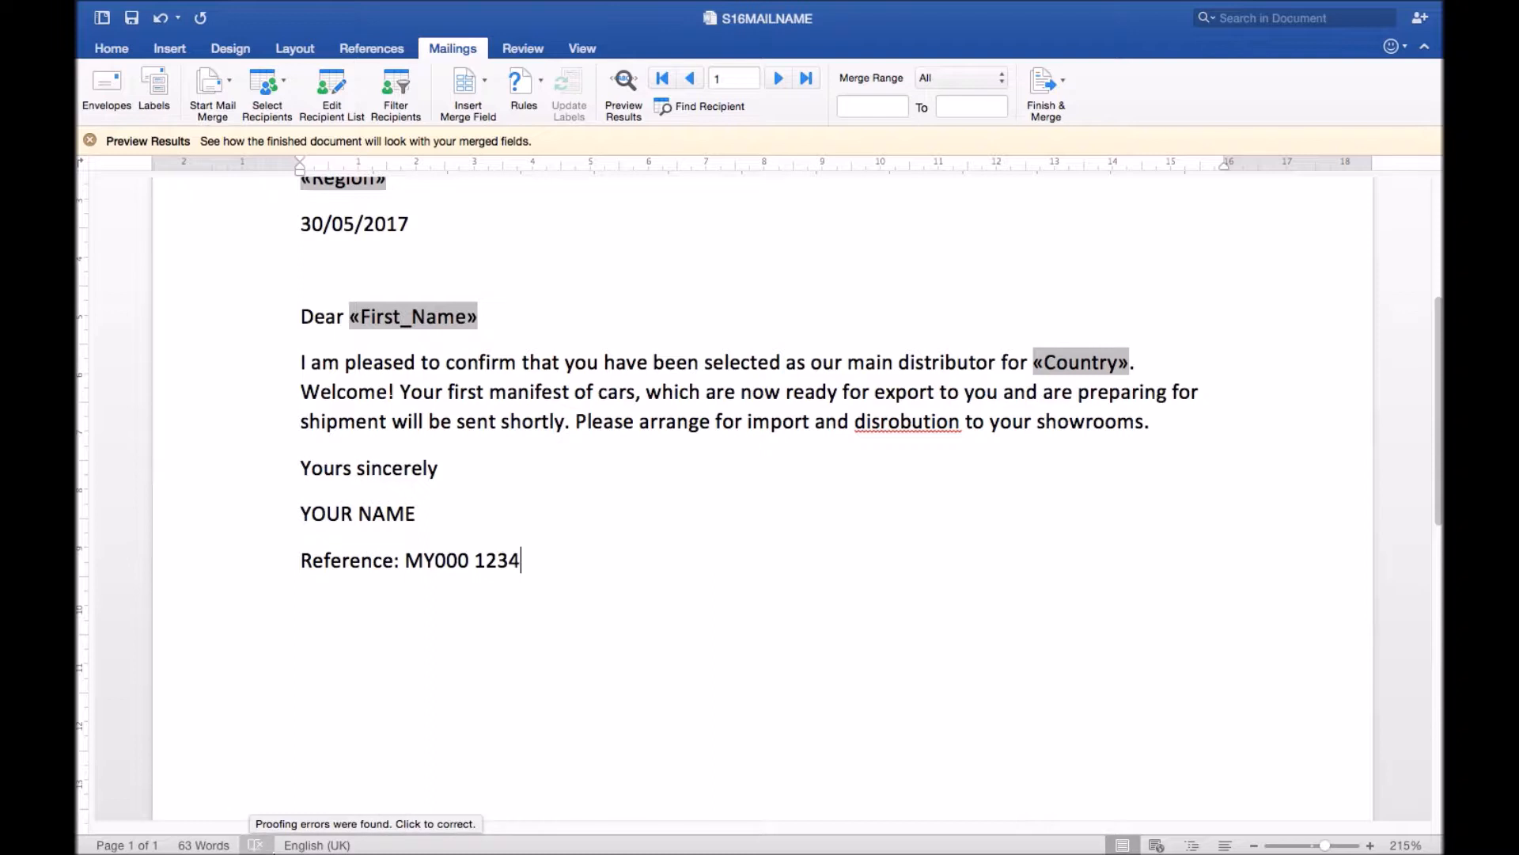
{"action": "left_click", "coordinate": [251, 845]}
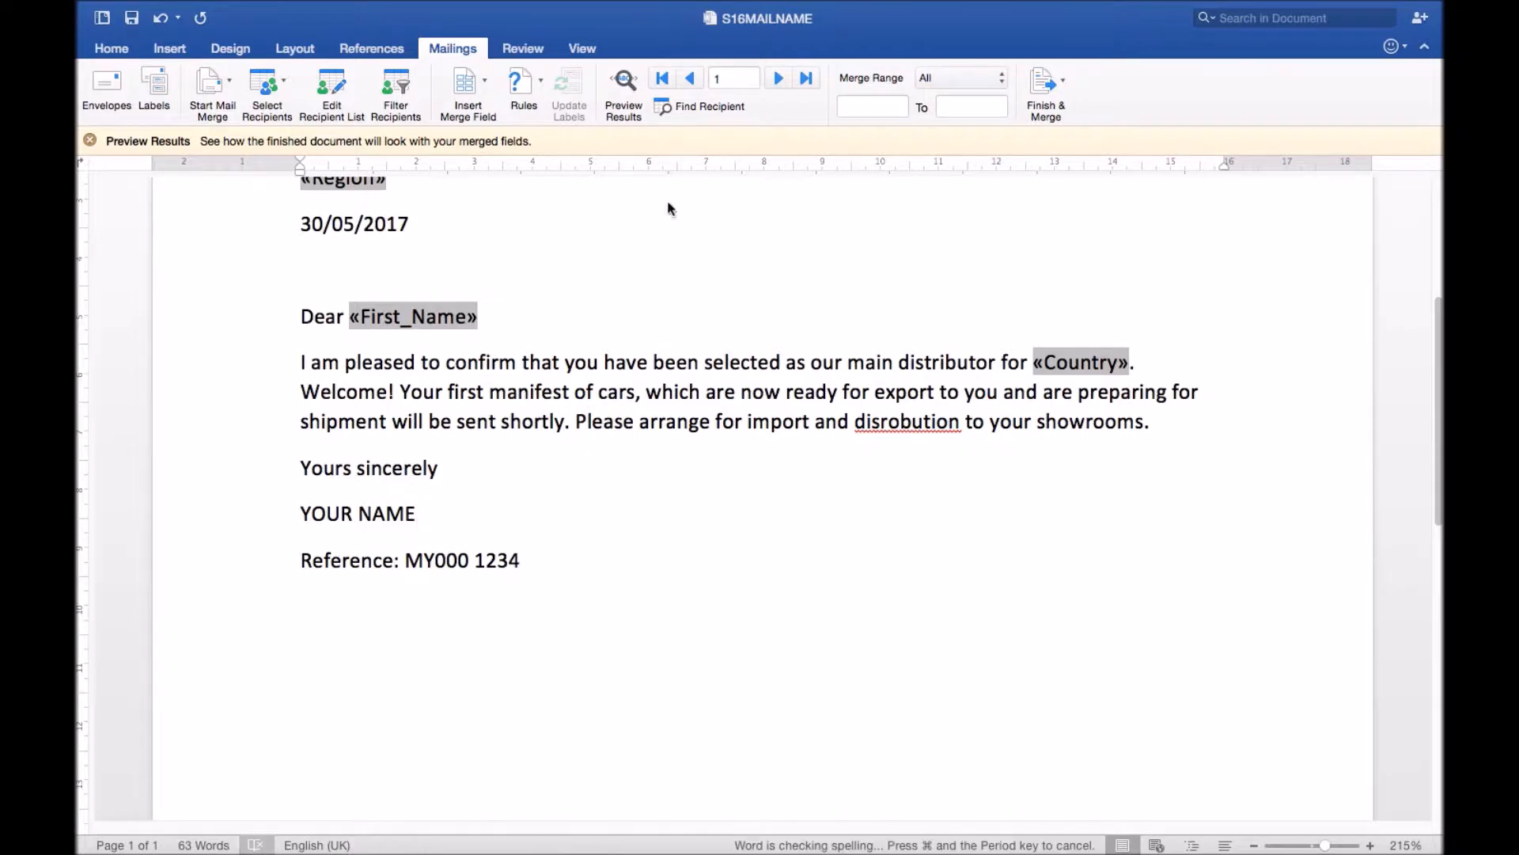
{"action": "left_click_drag", "start_coordinate": [696, 117], "coordinate": [1127, 79]}
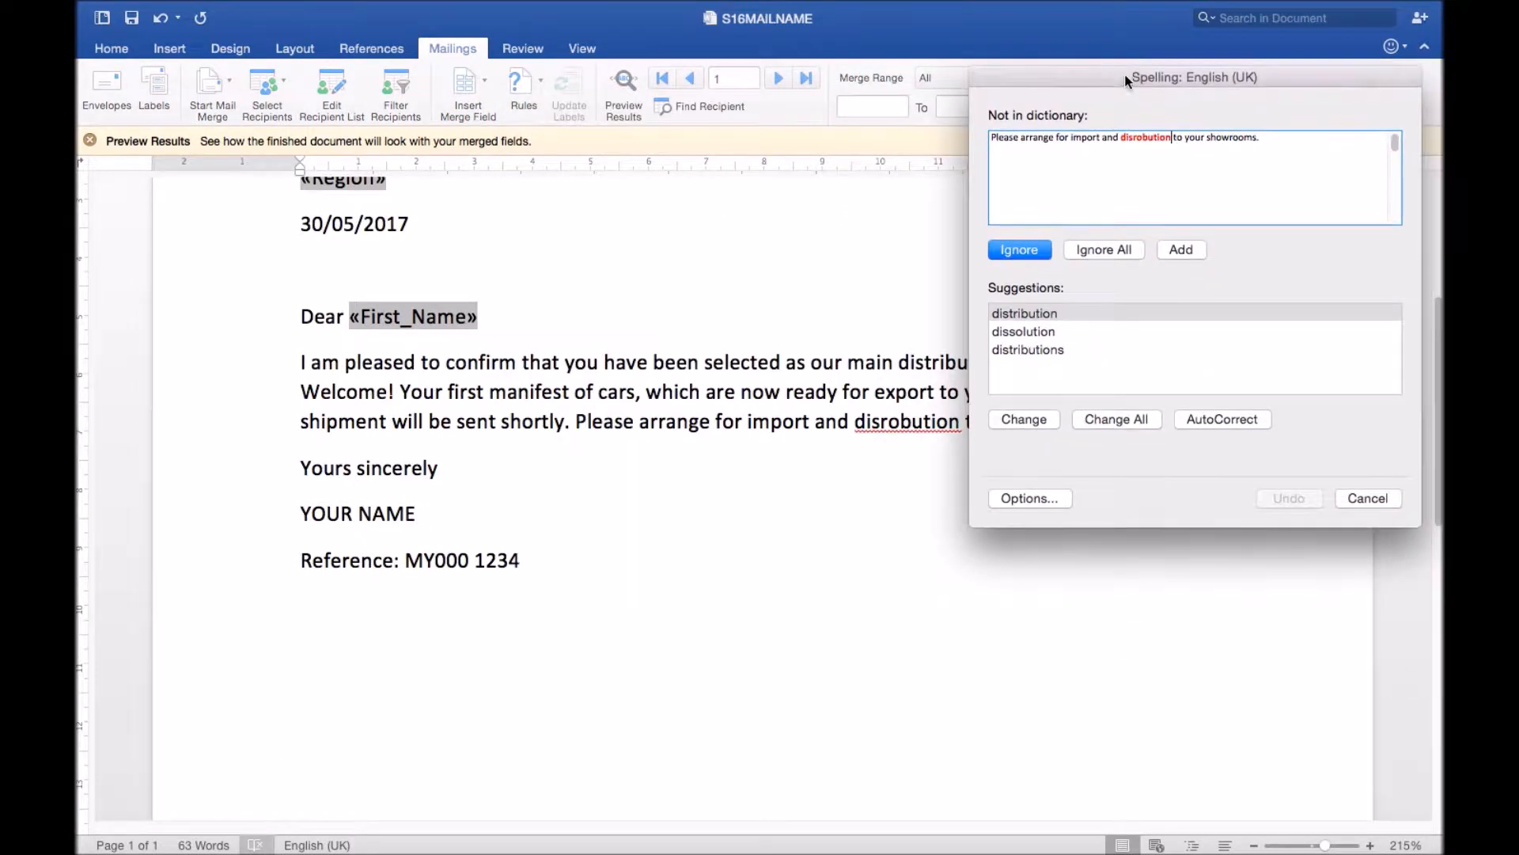
{"action": "left_click", "coordinate": [1024, 420]}
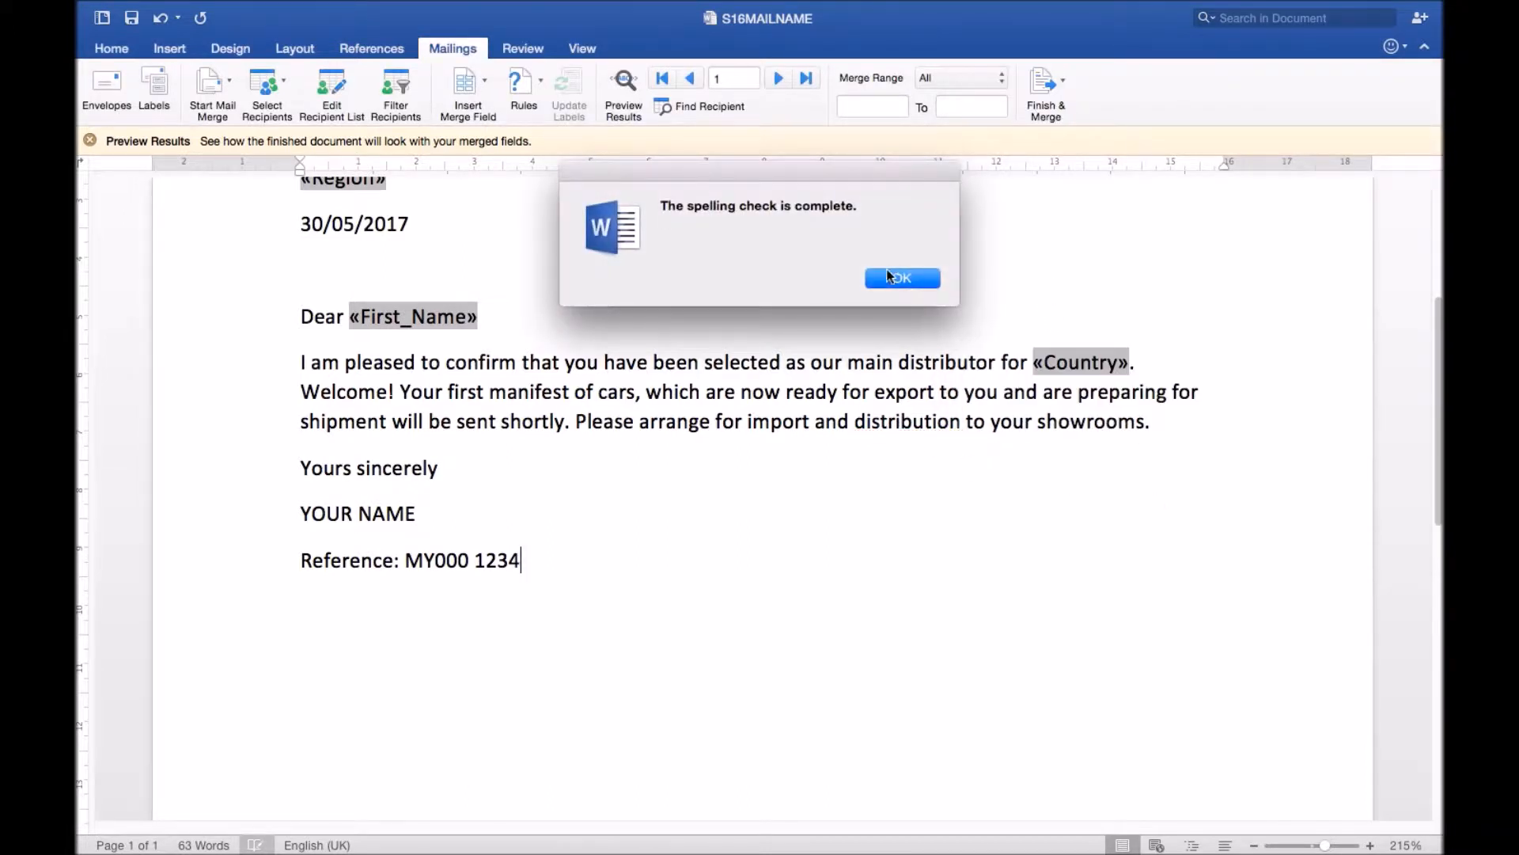
{"action": "left_click", "coordinate": [888, 277]}
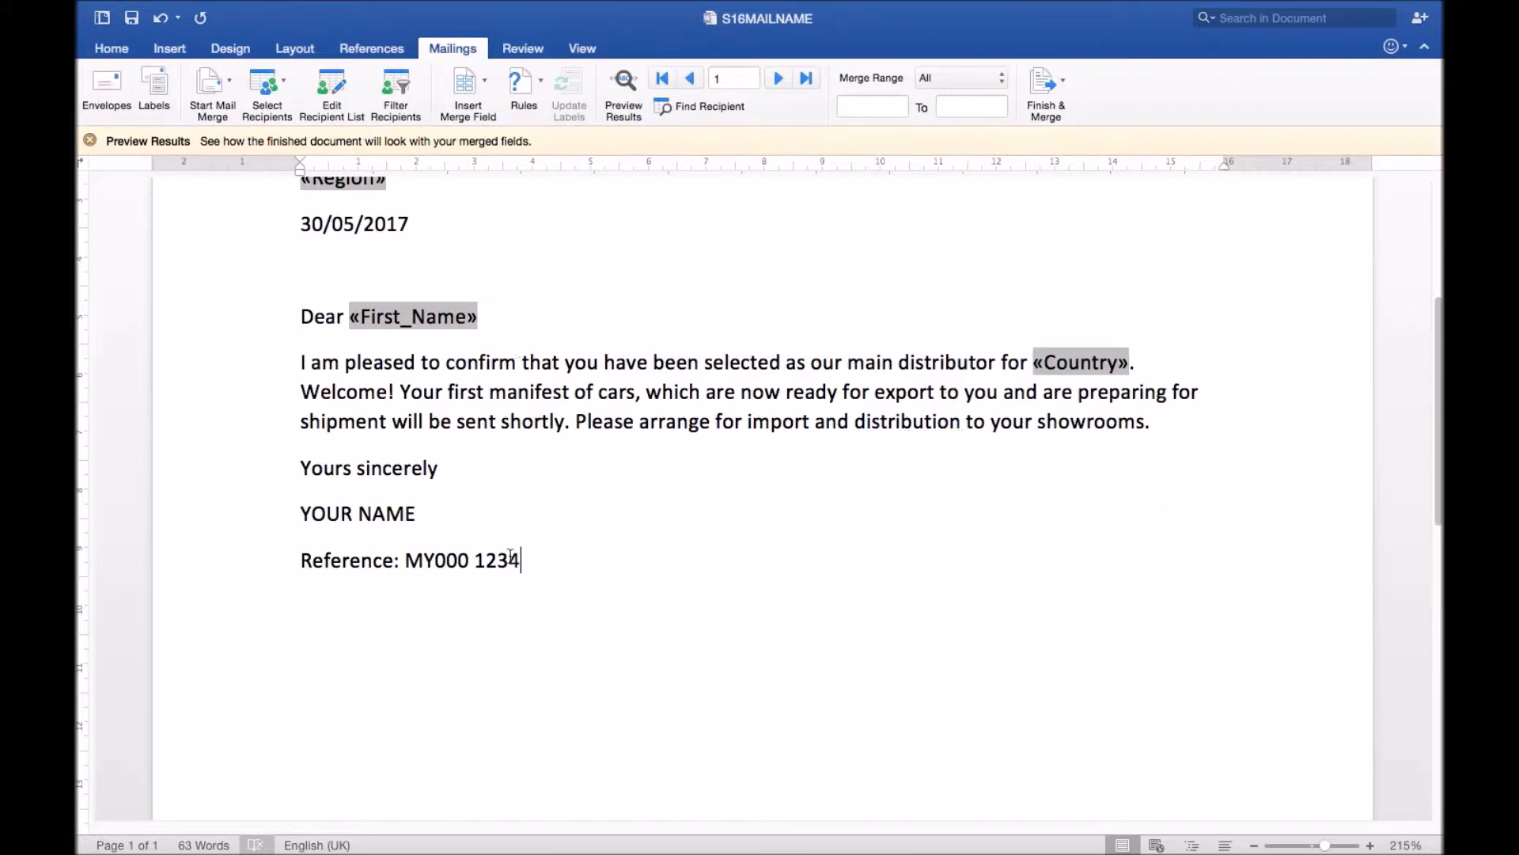
Step: Run a full spelling and grammar check on the letter from within the body paragraph
{"action": "scroll", "coordinate": [510, 556], "scroll_direction": "up", "scroll_amount": 2}
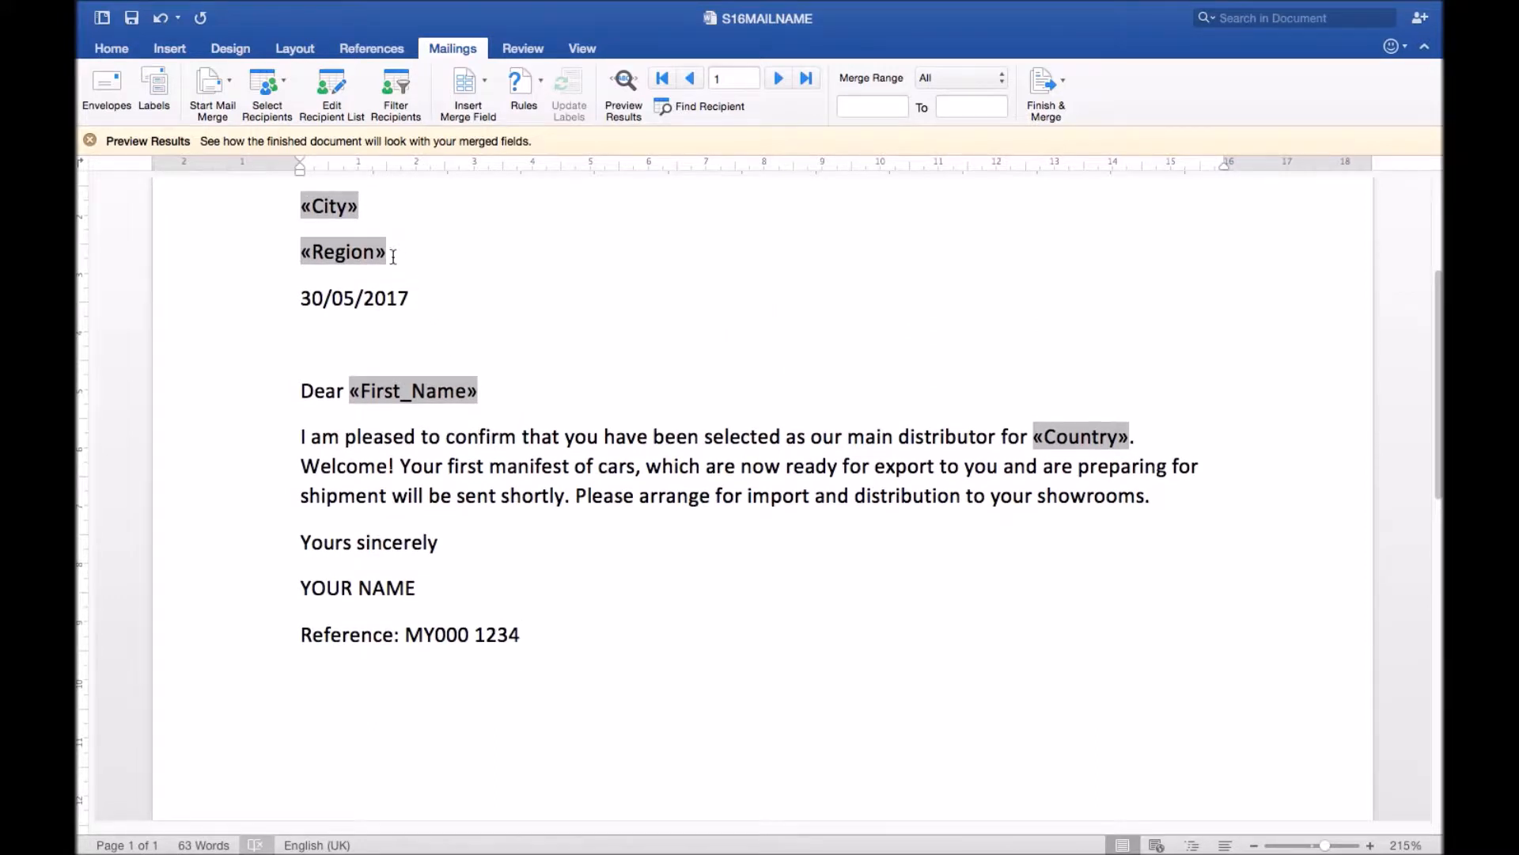
{"action": "left_click", "coordinate": [366, 501]}
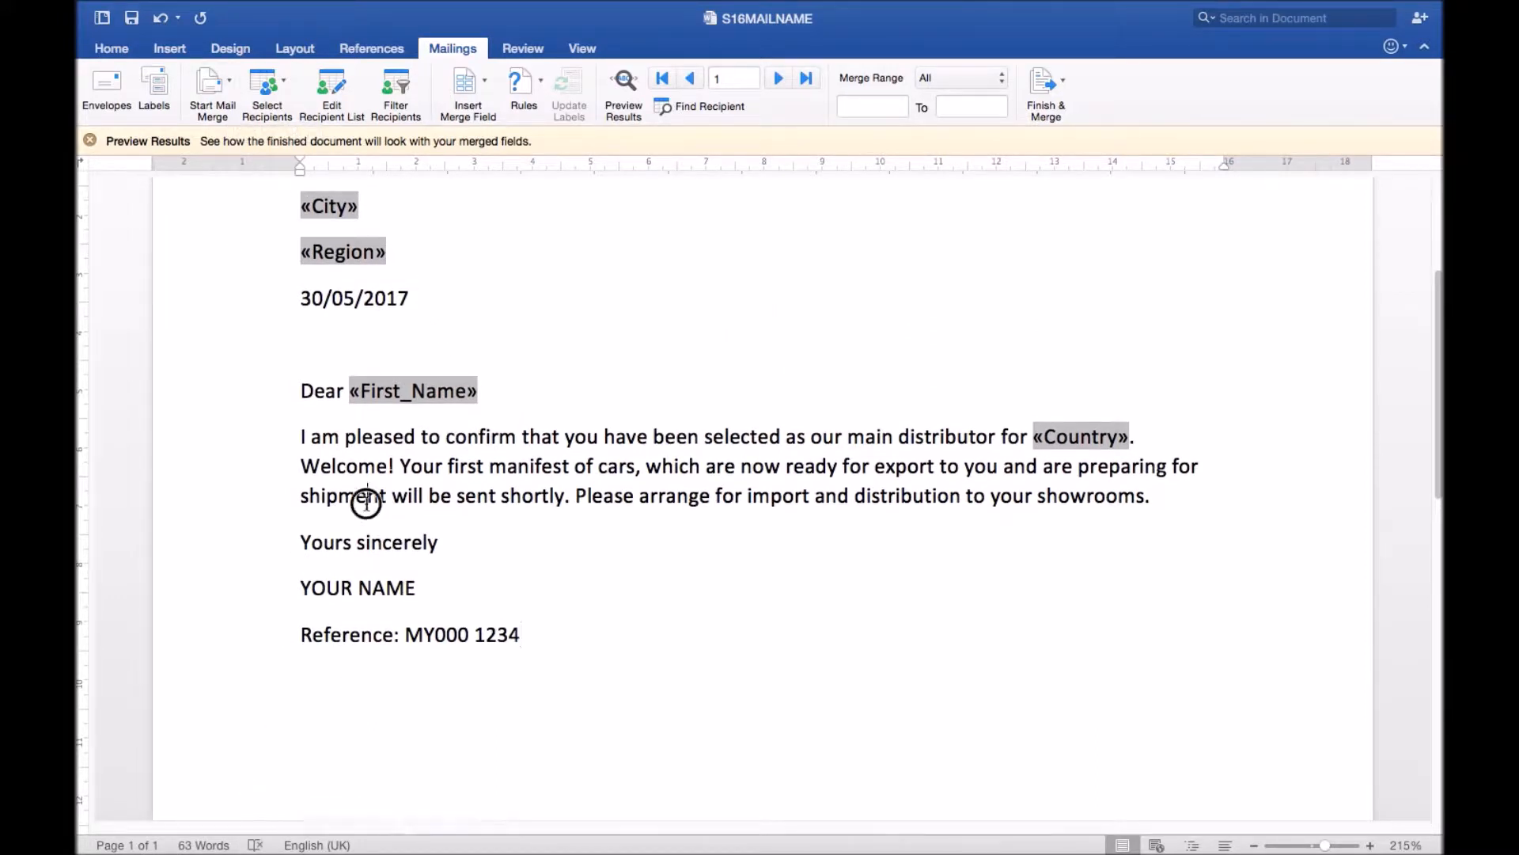
{"action": "left_click", "coordinate": [344, 49]}
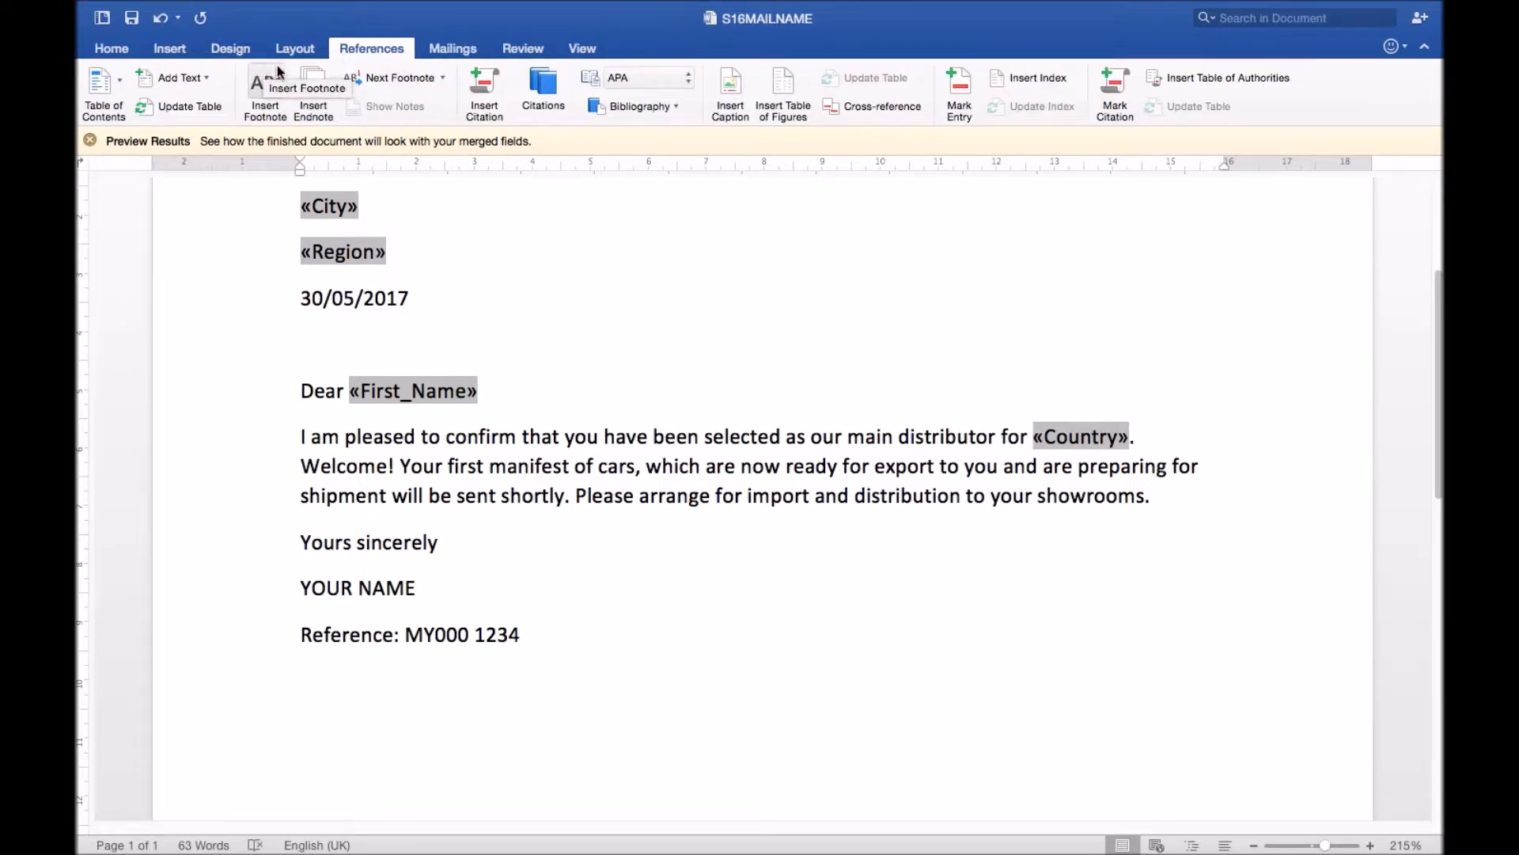
{"action": "left_click", "coordinate": [519, 49]}
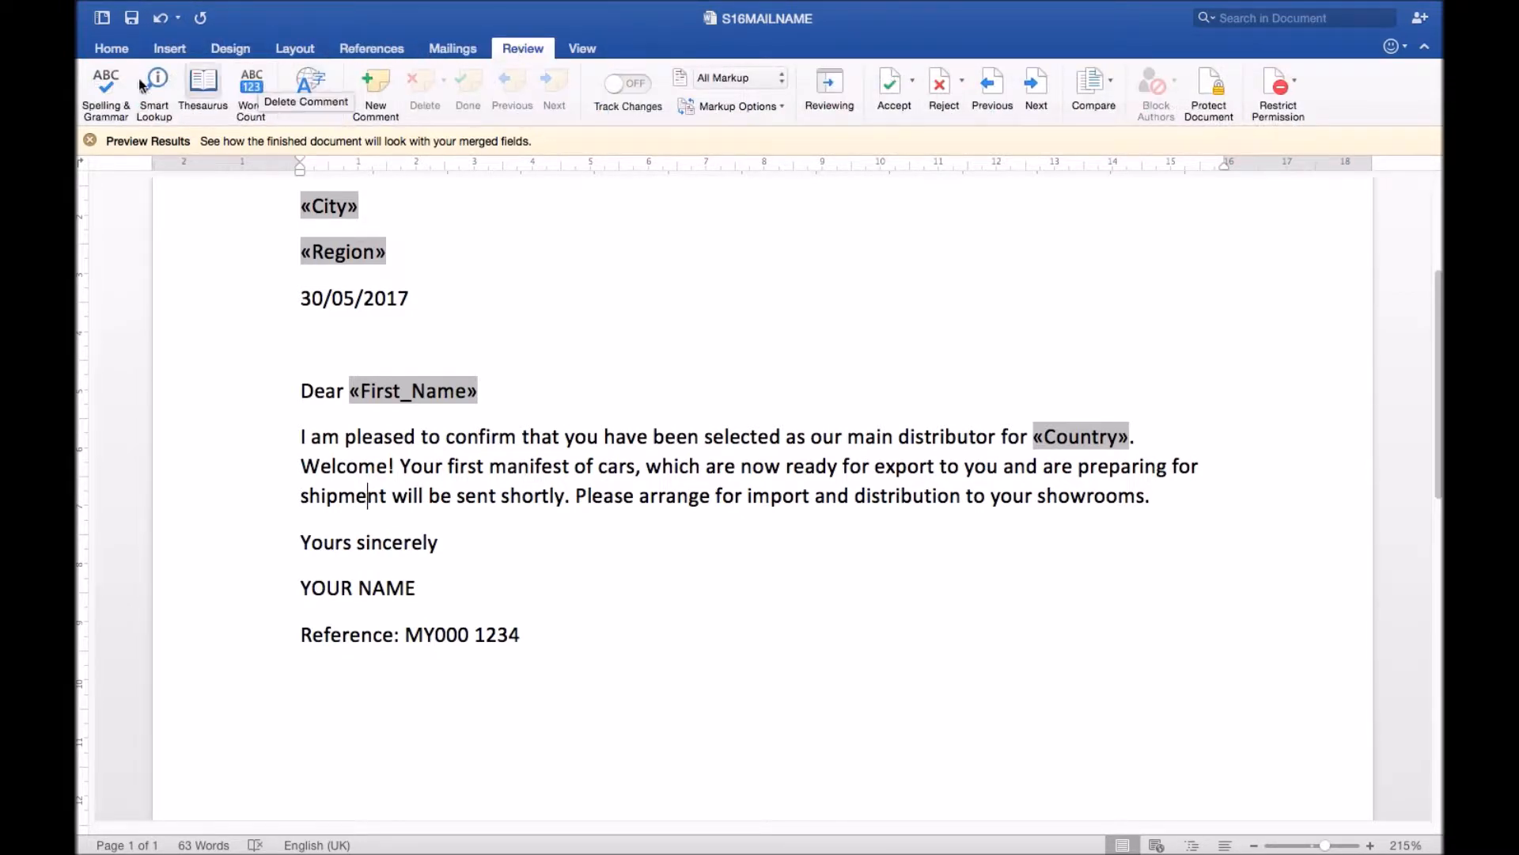
{"action": "left_click", "coordinate": [106, 80]}
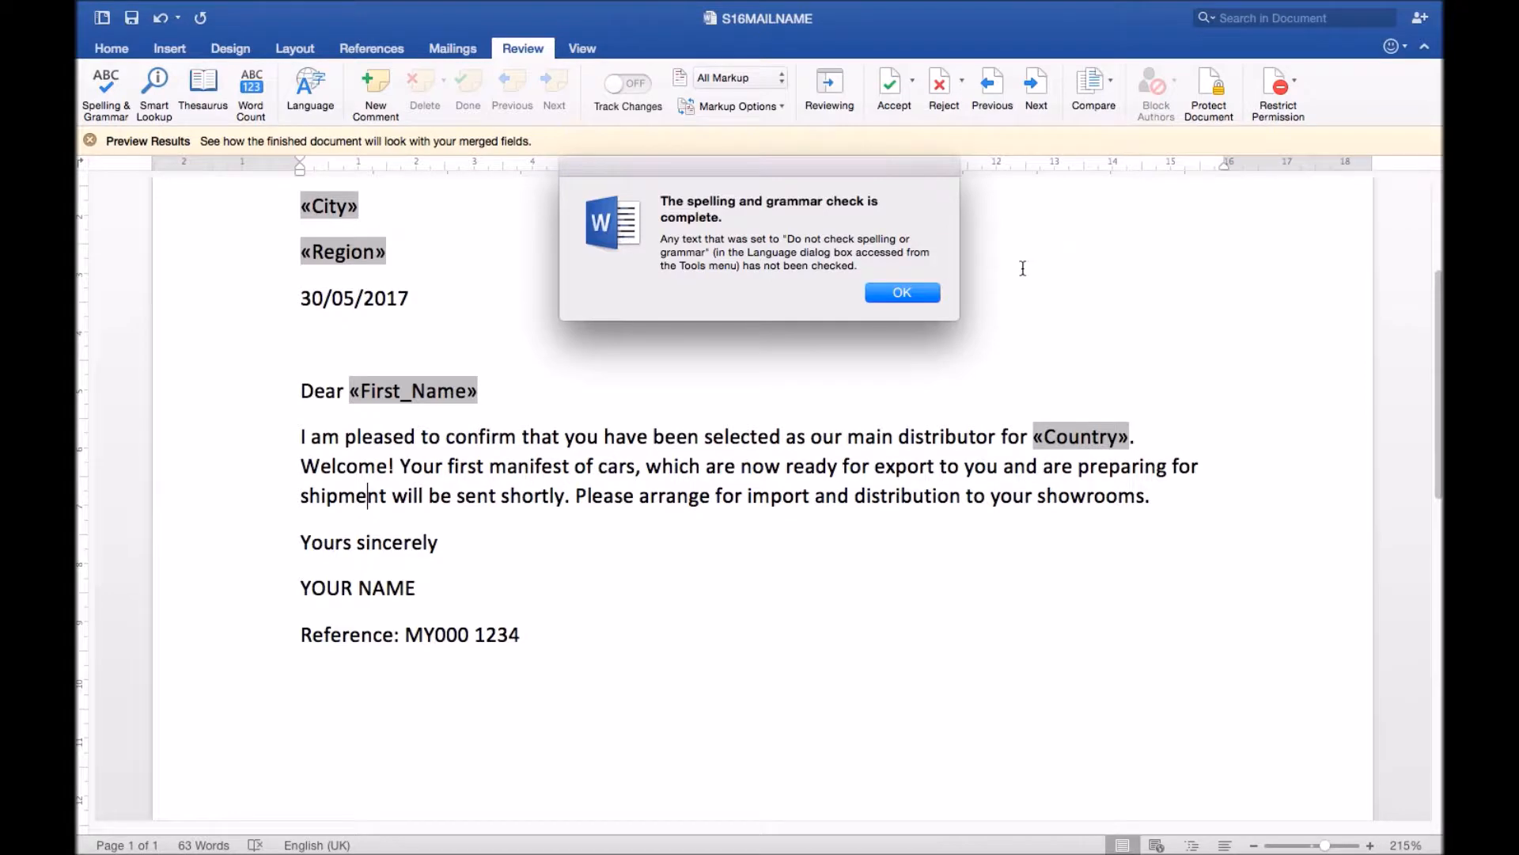
{"action": "left_click", "coordinate": [902, 292]}
Step: Highlight the "Proofread and spell check the letter" instruction in the task document, and look over the letter from the address block down
{"action": "scroll", "coordinate": [909, 291], "scroll_direction": "up", "scroll_amount": 1}
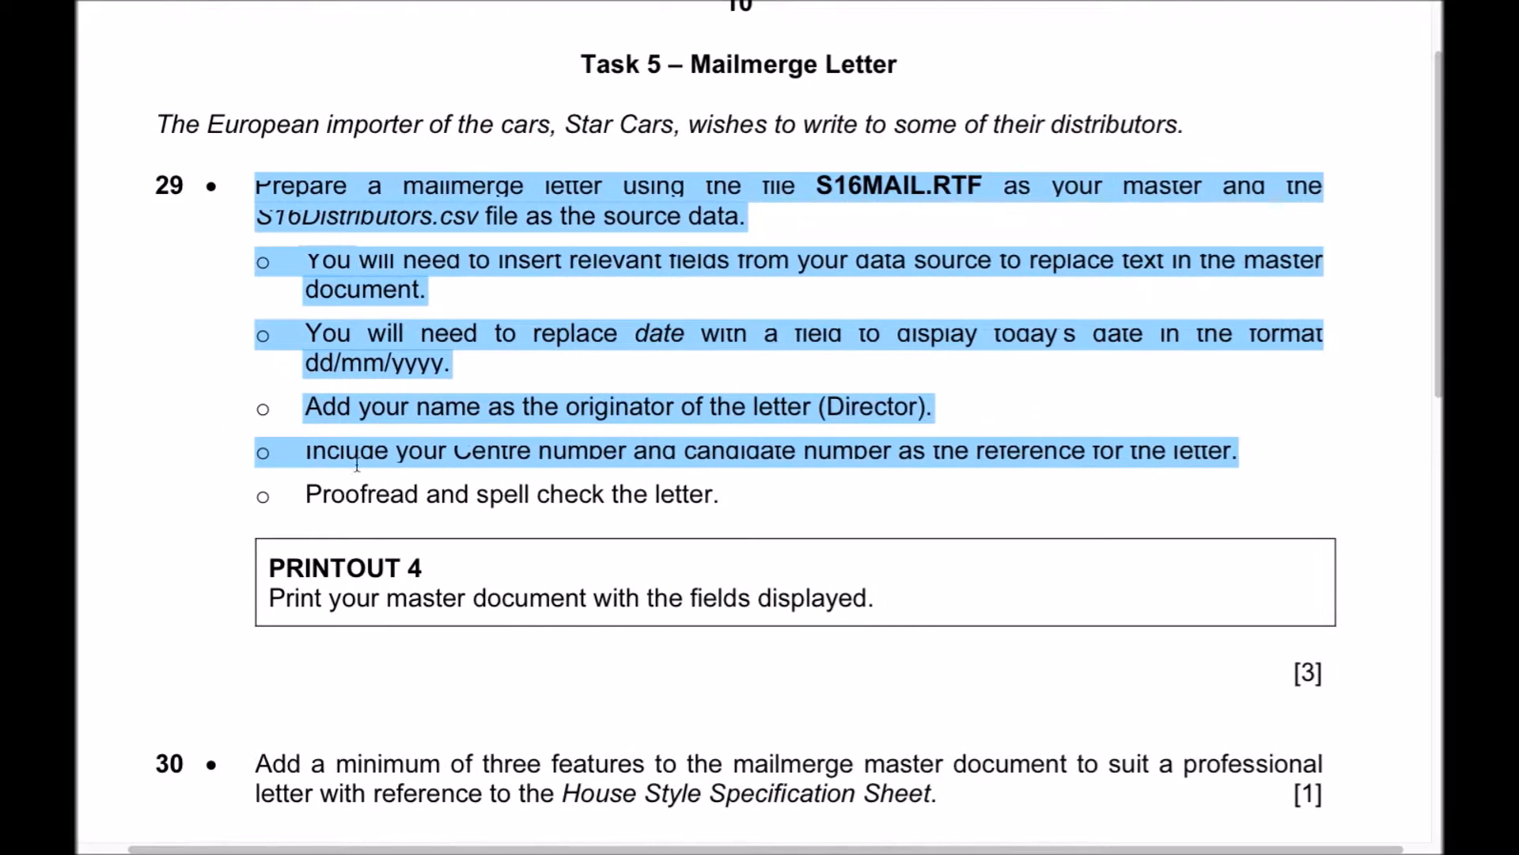
{"action": "left_click_drag", "start_coordinate": [300, 495], "coordinate": [720, 499]}
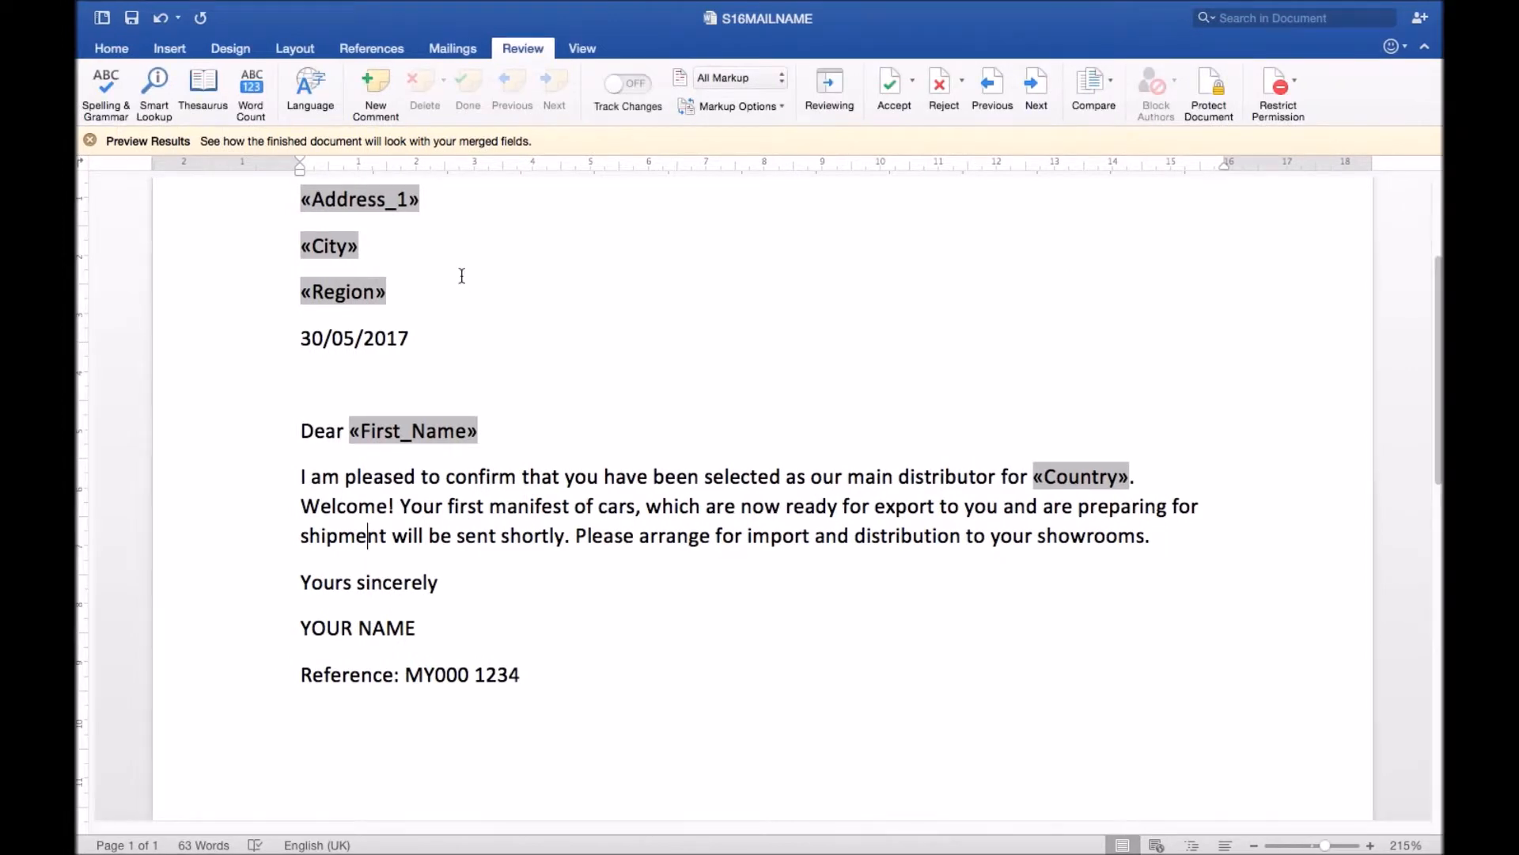
{"action": "scroll", "coordinate": [461, 276], "scroll_direction": "up", "scroll_amount": 2}
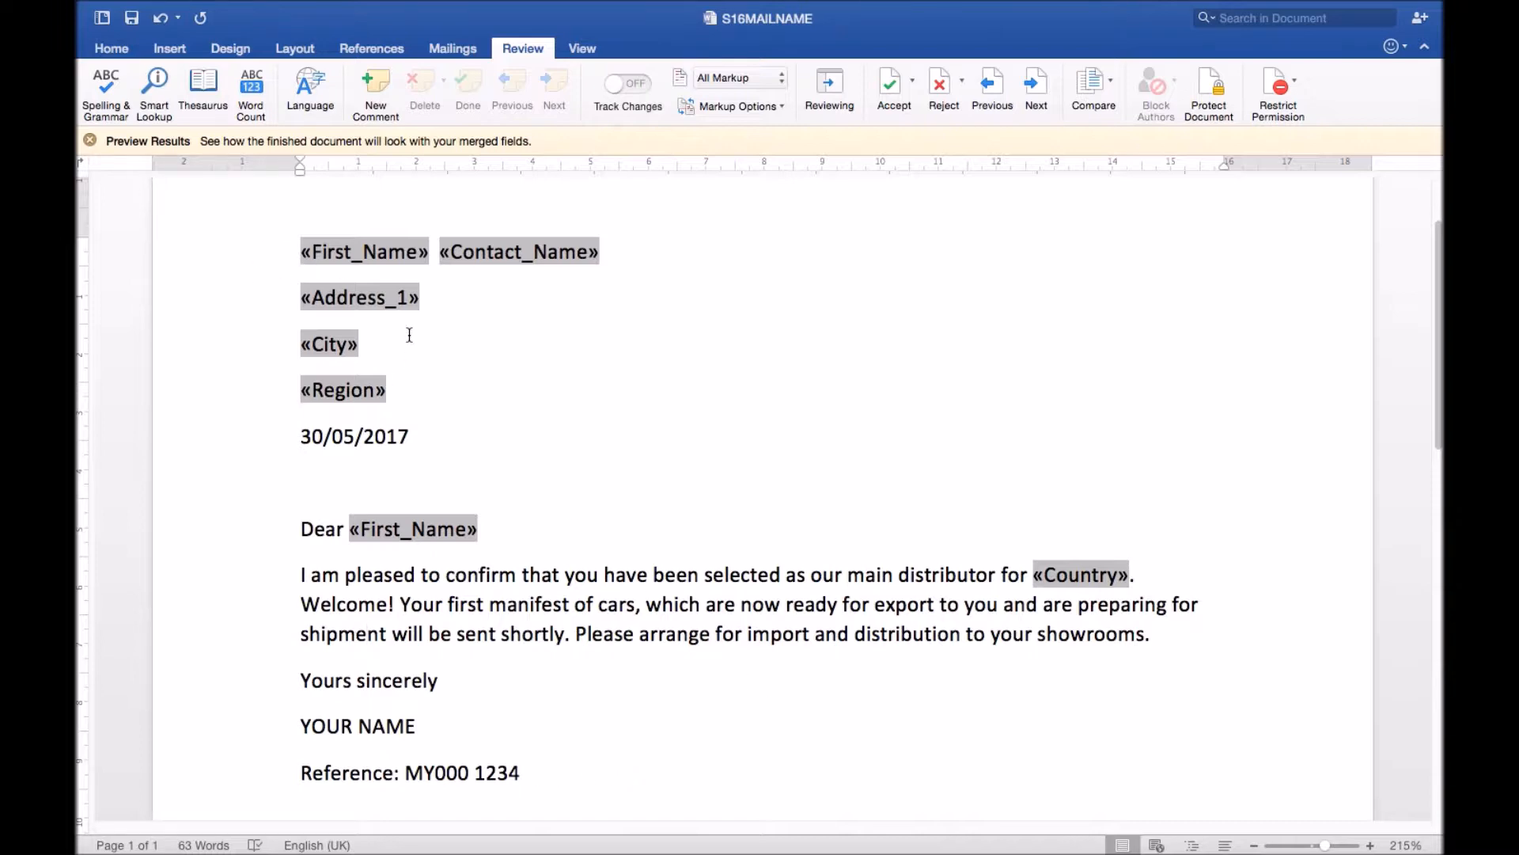
{"action": "scroll", "coordinate": [694, 381], "scroll_direction": "down", "scroll_amount": 3}
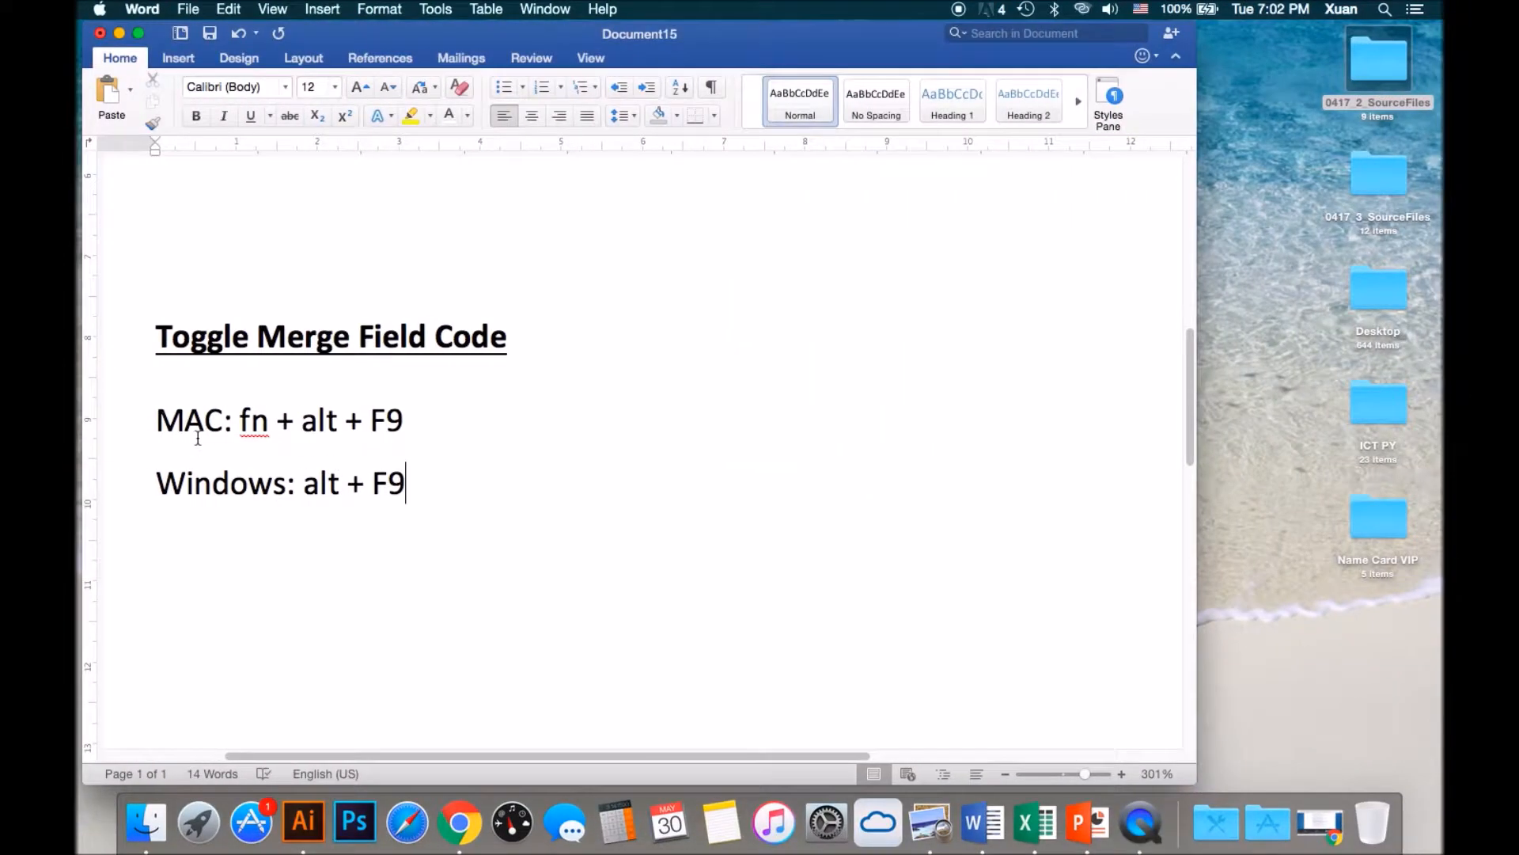
Step: Read the Toggle Merge Field Code notes in Document15, and display the letter's merge field codes and switch back to field names
{"action": "scroll", "coordinate": [190, 451], "scroll_direction": "down", "scroll_amount": 1}
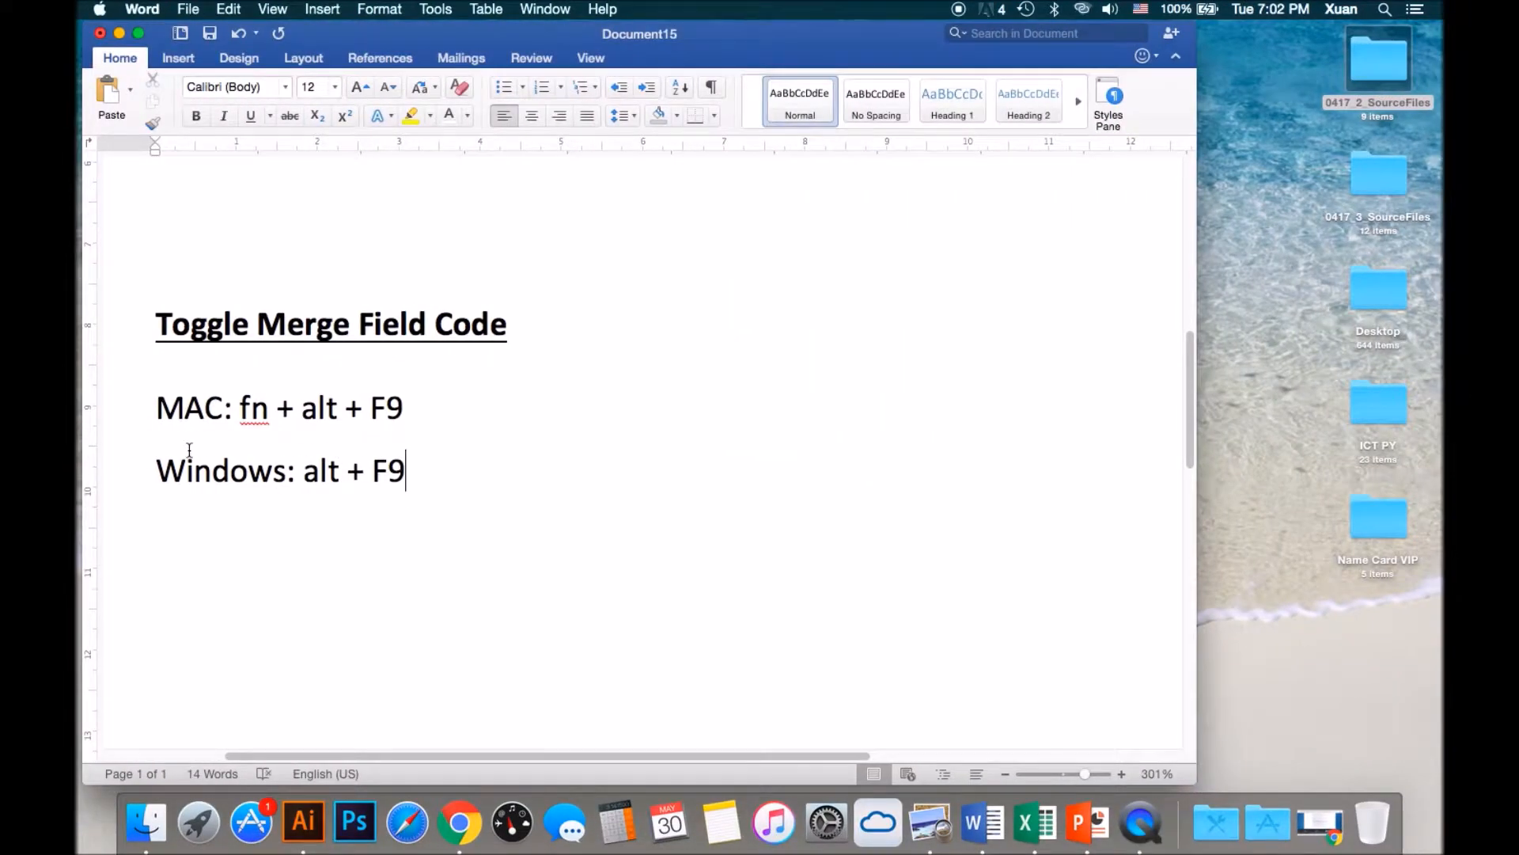
{"action": "scroll", "coordinate": [264, 413], "scroll_direction": "up", "scroll_amount": 3}
{"action": "scroll", "coordinate": [265, 413], "scroll_direction": "left", "scroll_amount": 1}
{"action": "scroll", "coordinate": [265, 413], "scroll_direction": "up", "scroll_amount": 2}
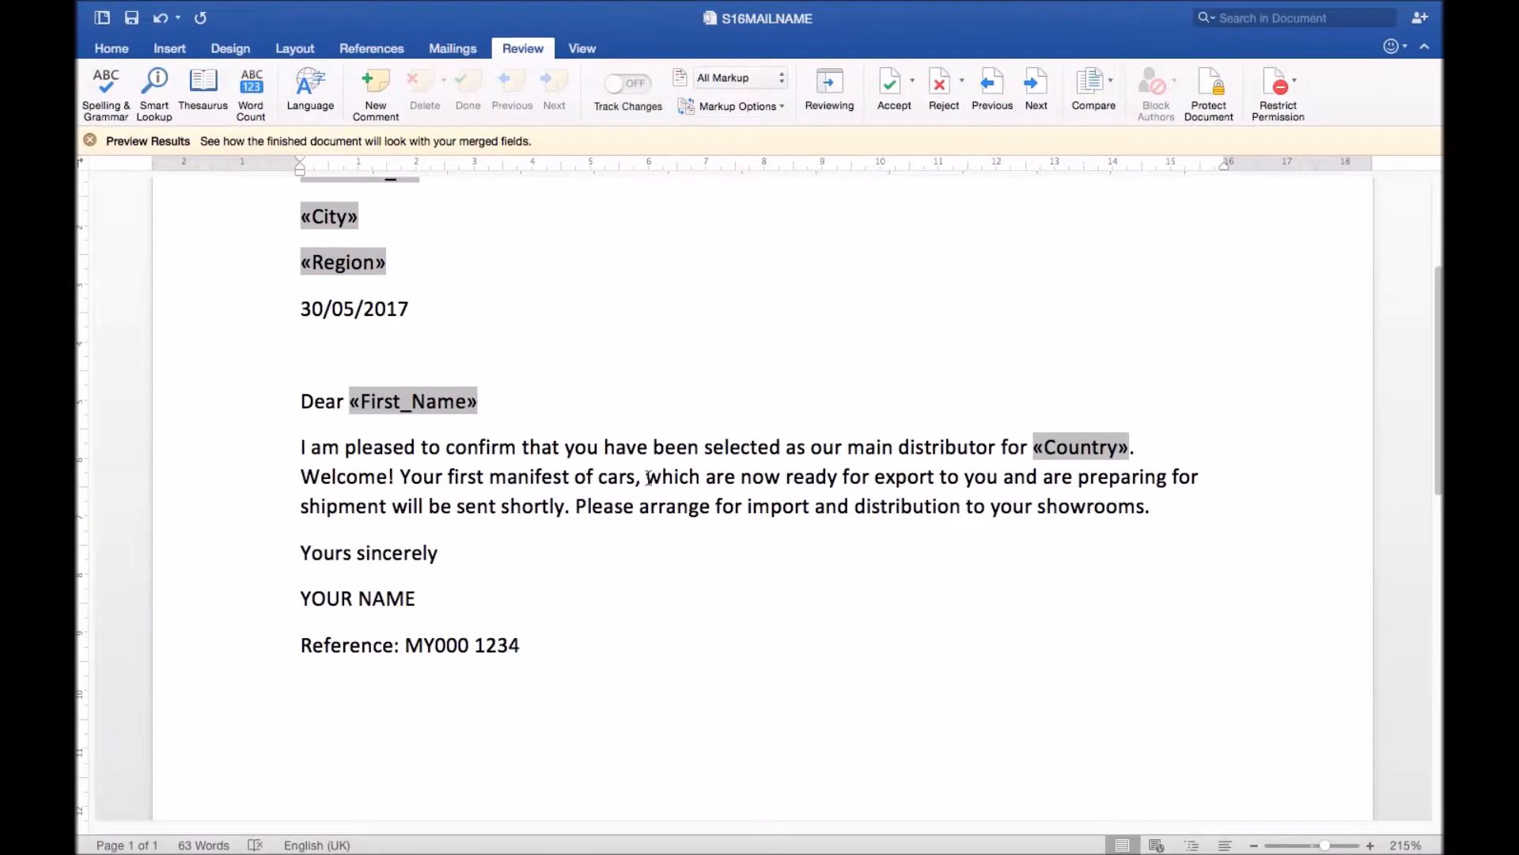
{"action": "scroll", "coordinate": [649, 477], "scroll_direction": "up", "scroll_amount": 3}
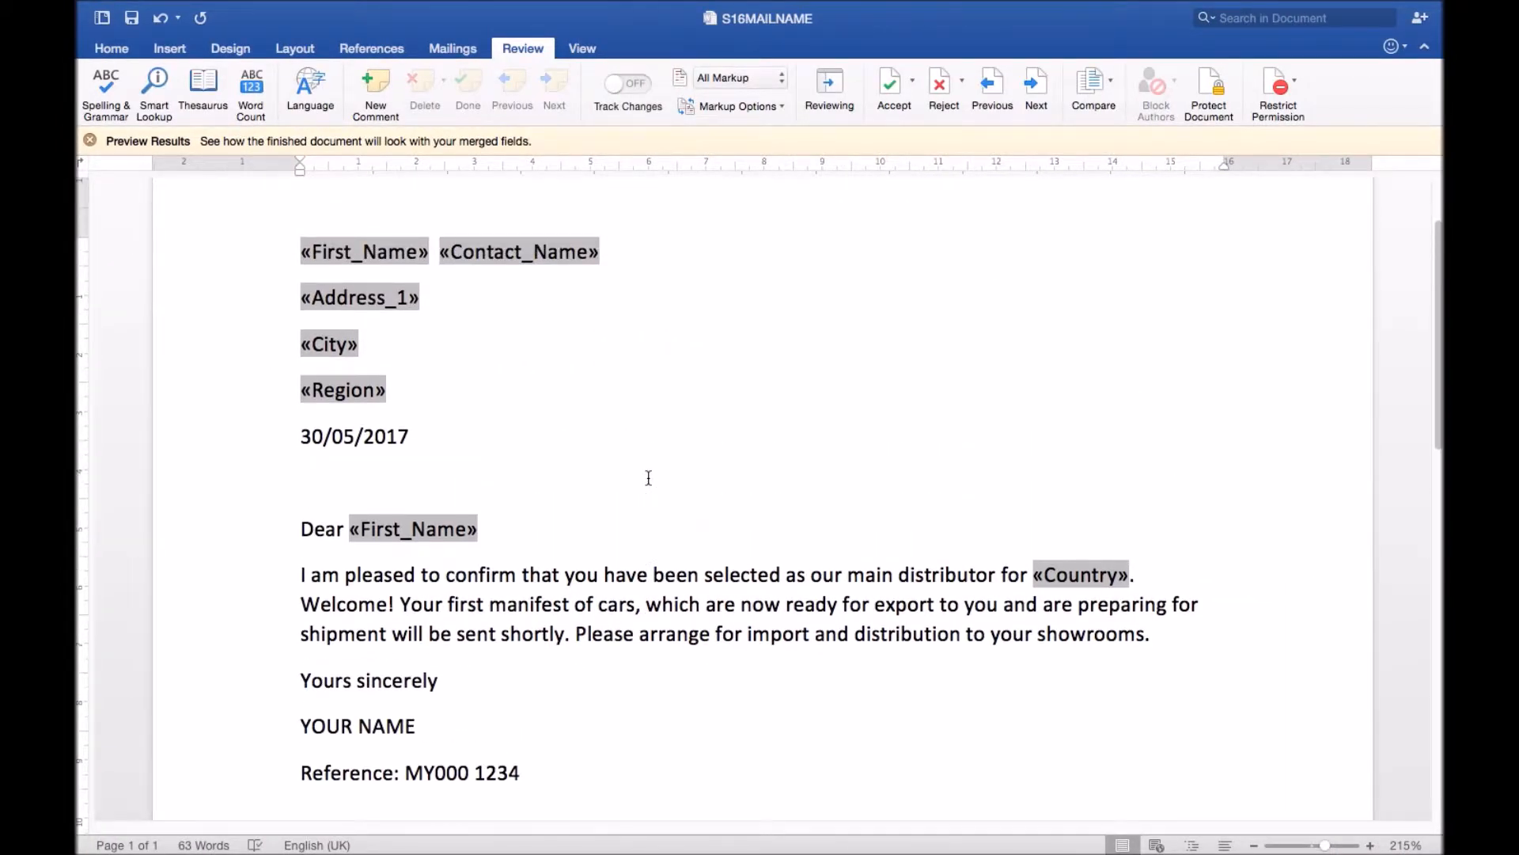
{"action": "key", "text": "alt+F9"}
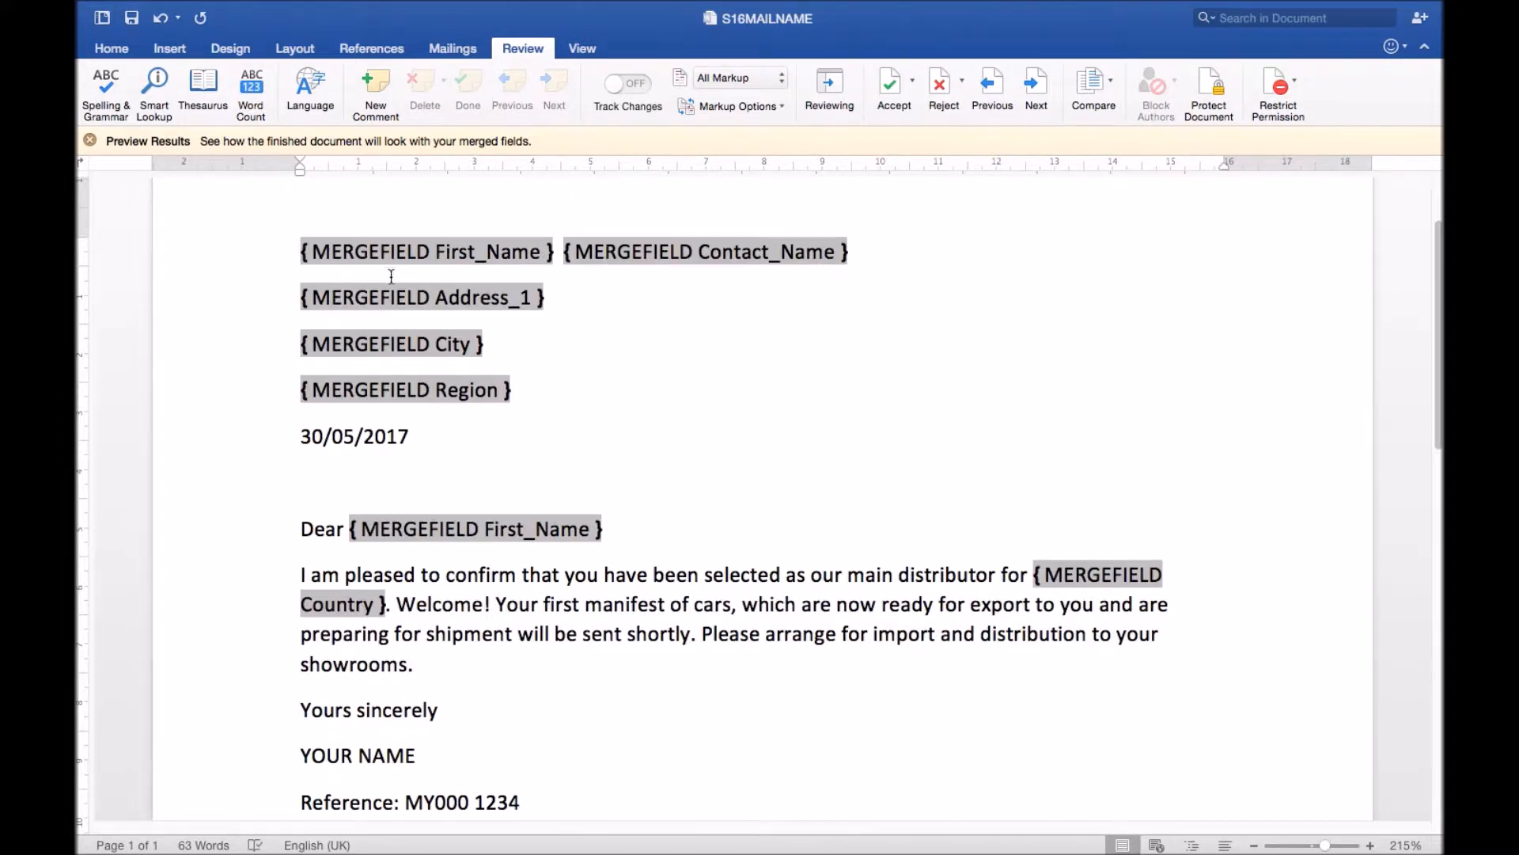
{"action": "scroll", "coordinate": [598, 610], "scroll_direction": "down", "scroll_amount": 1}
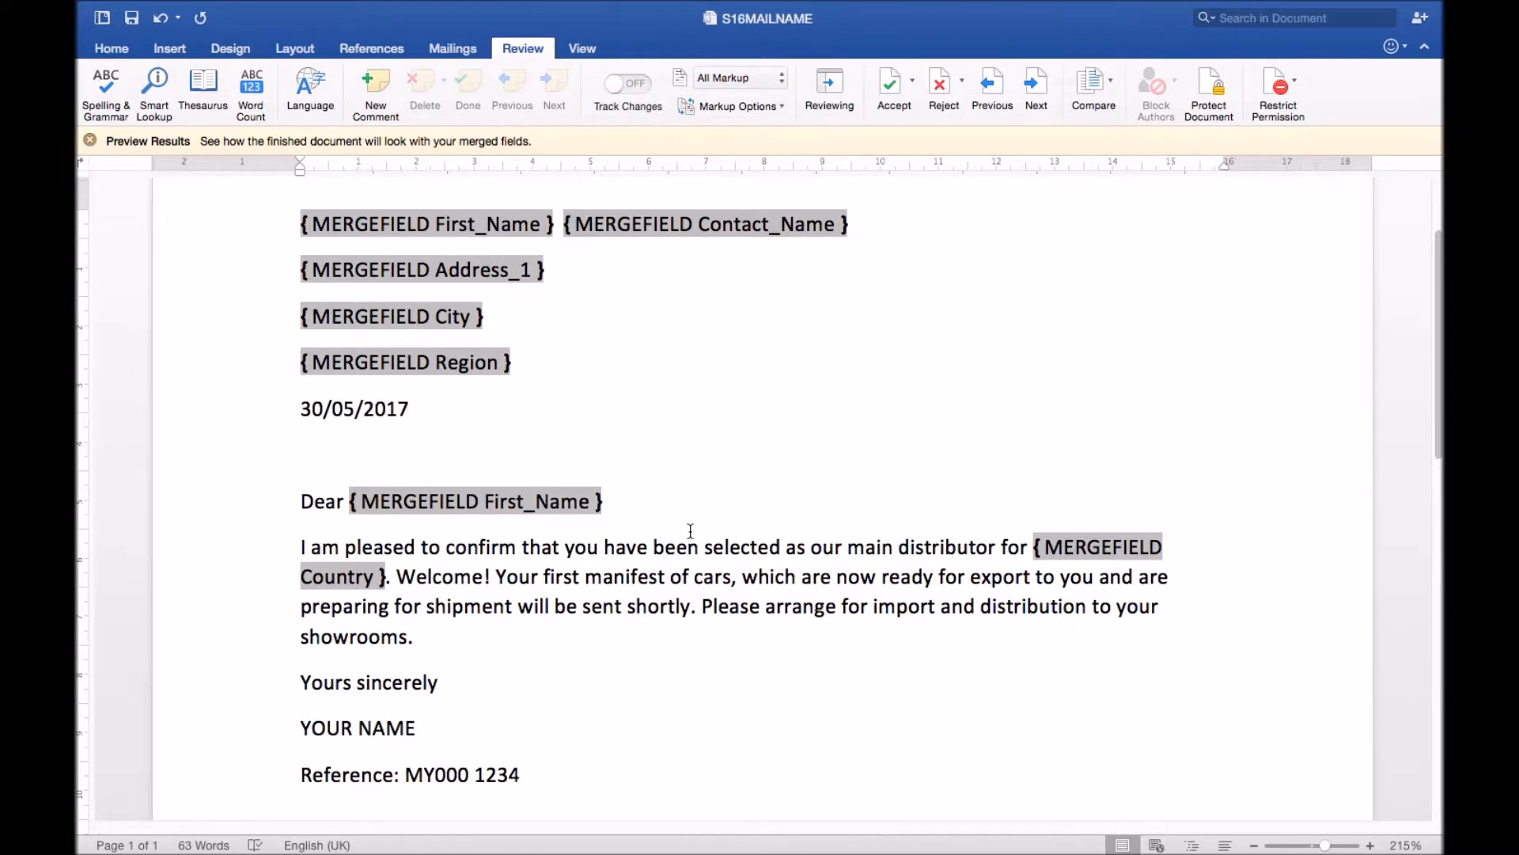
{"action": "key", "text": "alt+F9"}
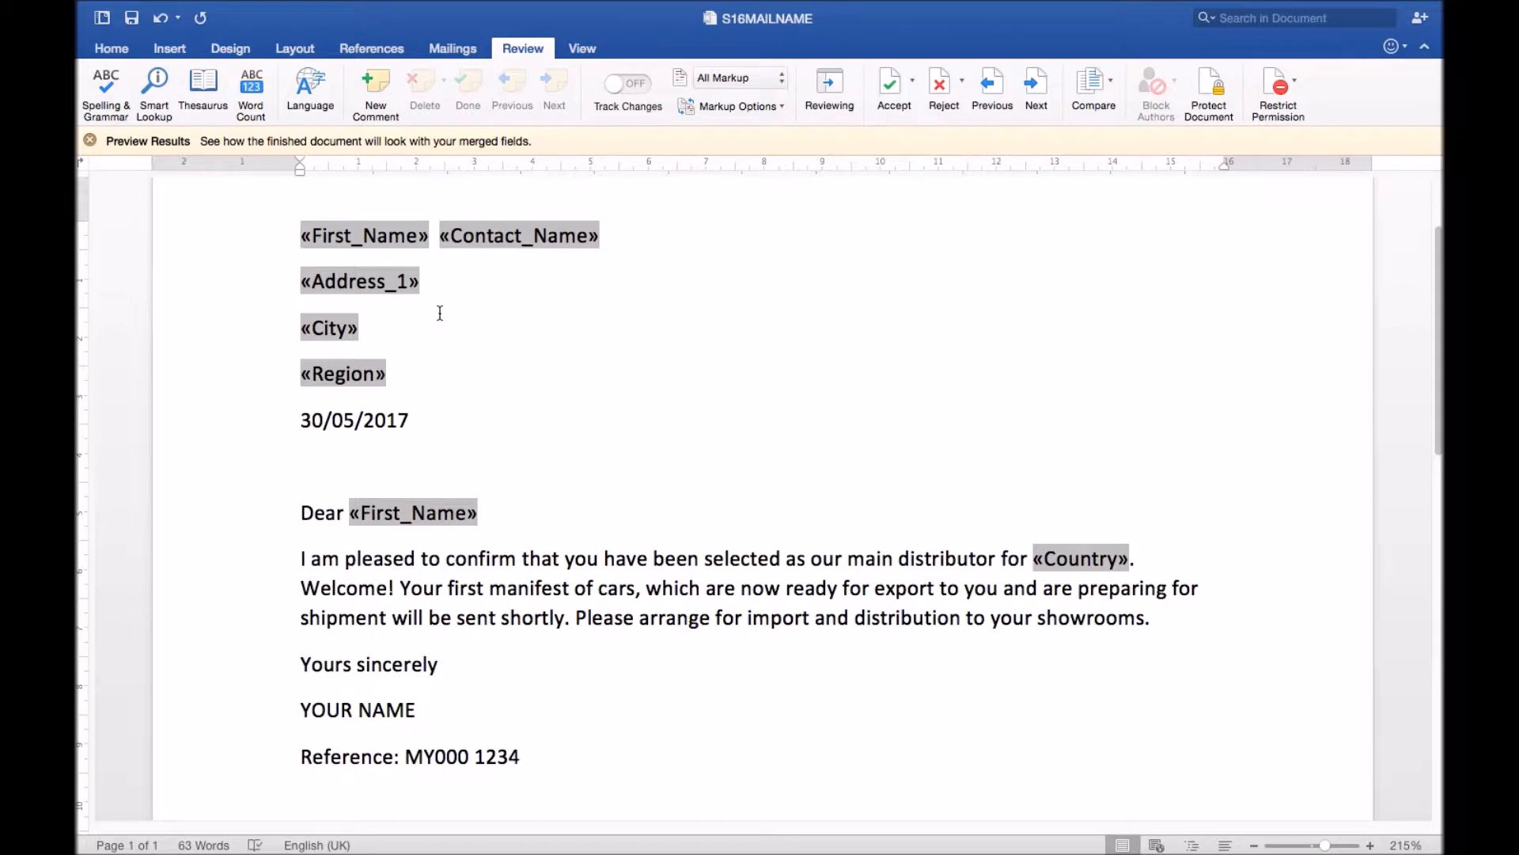
Step: Highlight the PRINTOUT 4 instruction in the task document, and read task 30 on adding three professional letter features
{"action": "scroll", "coordinate": [440, 314], "scroll_direction": "down", "scroll_amount": 1}
{"action": "scroll", "coordinate": [440, 313], "scroll_direction": "up", "scroll_amount": 1}
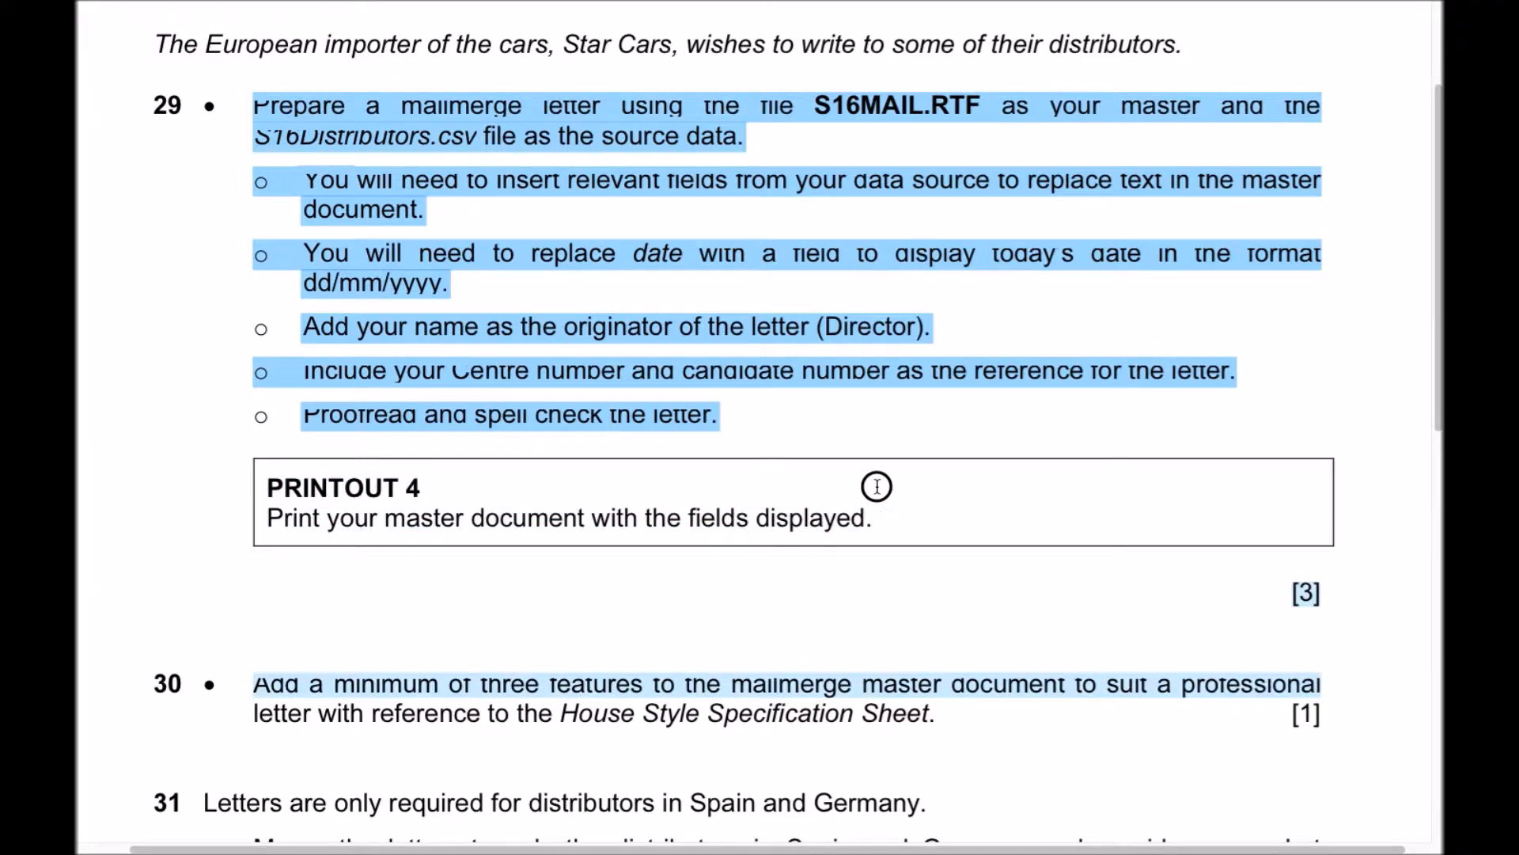
{"action": "key", "text": "super+z"}
{"action": "left_click_drag", "start_coordinate": [870, 513], "coordinate": [274, 486]}
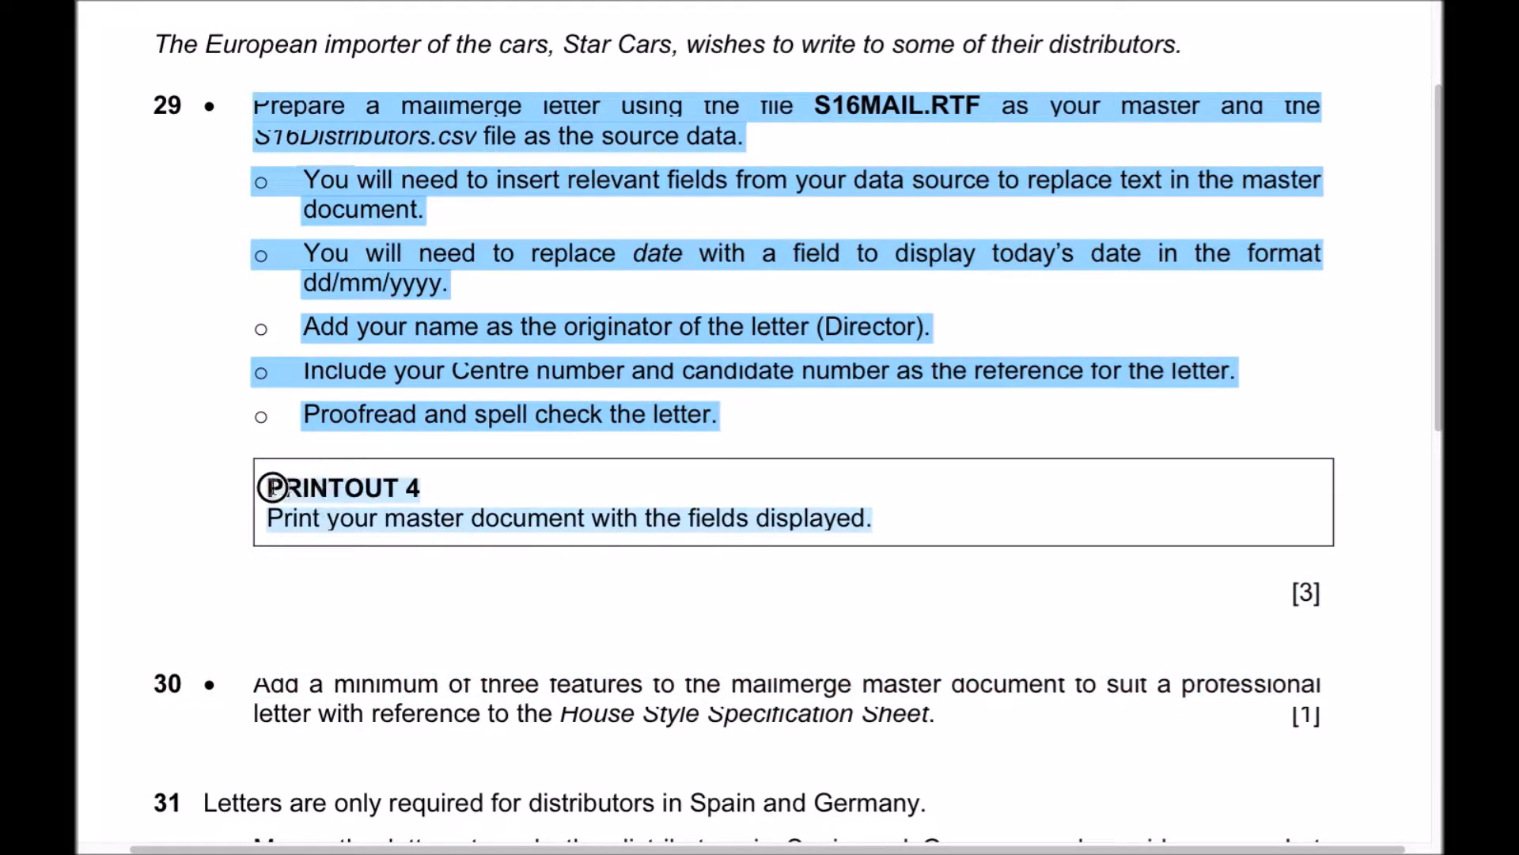
{"action": "scroll", "coordinate": [339, 496], "scroll_direction": "down", "scroll_amount": 3}
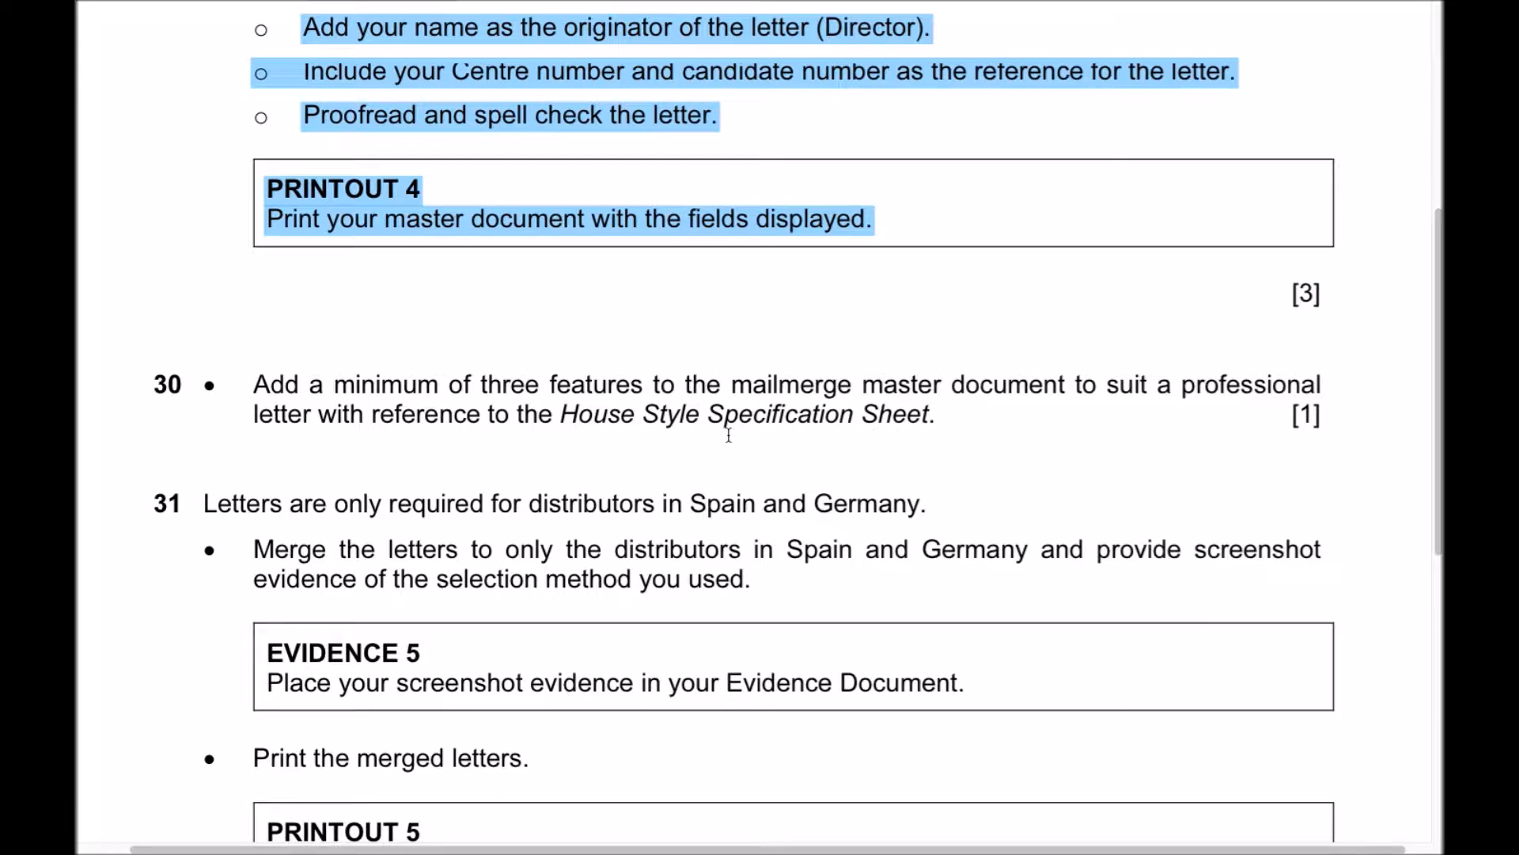
{"action": "scroll", "coordinate": [729, 434], "scroll_direction": "down", "scroll_amount": 1}
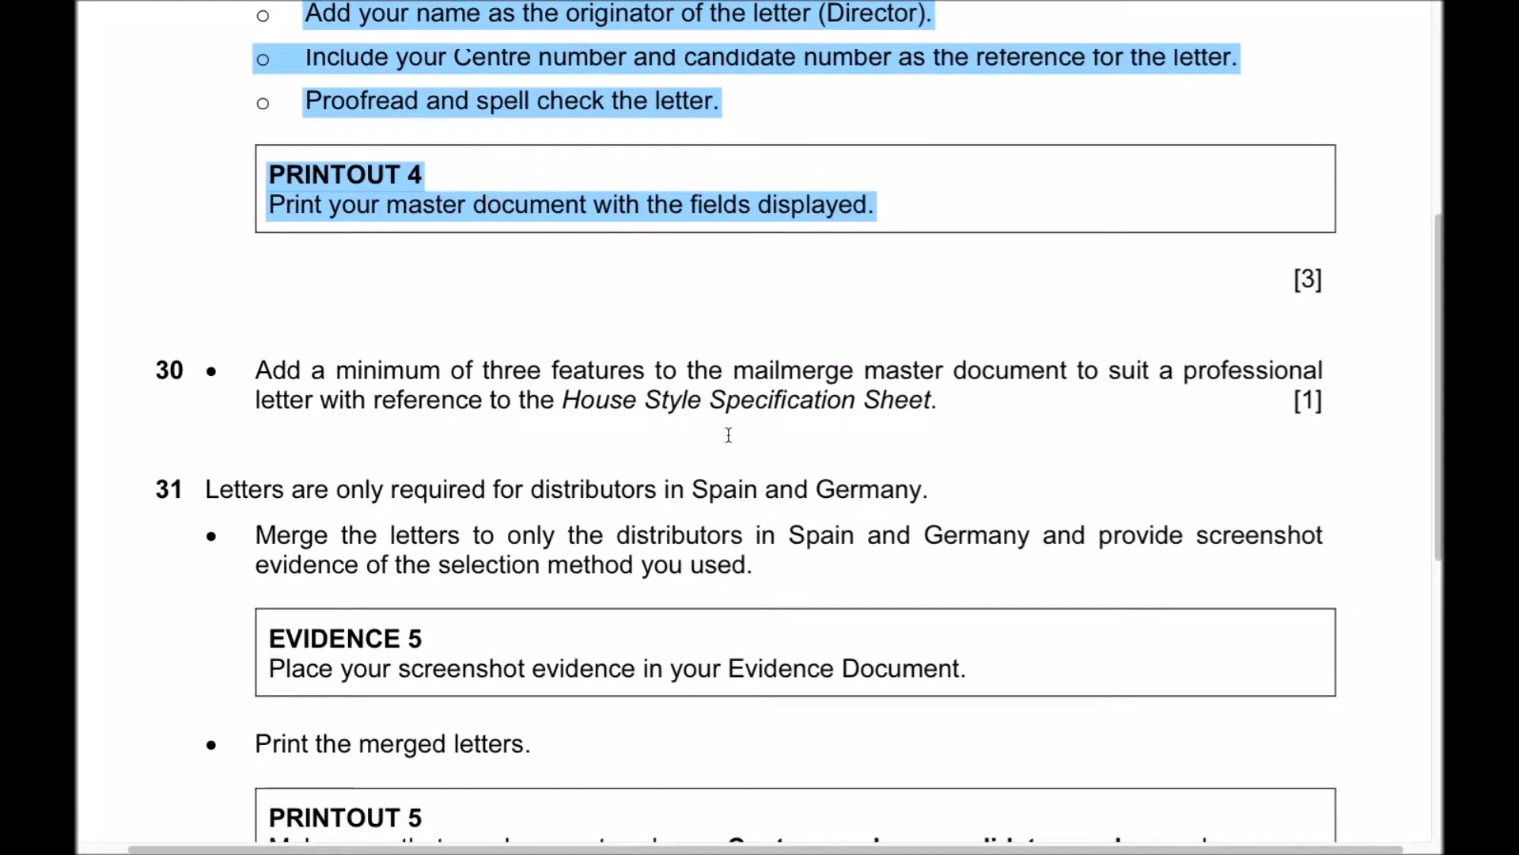
Step: Switch to Document15 and read the House Style Specification Sheet's rules for title, subtitle, subheading and body text
{"action": "key", "text": "ctrl+Left"}
{"action": "key", "text": "ctrl+Left"}
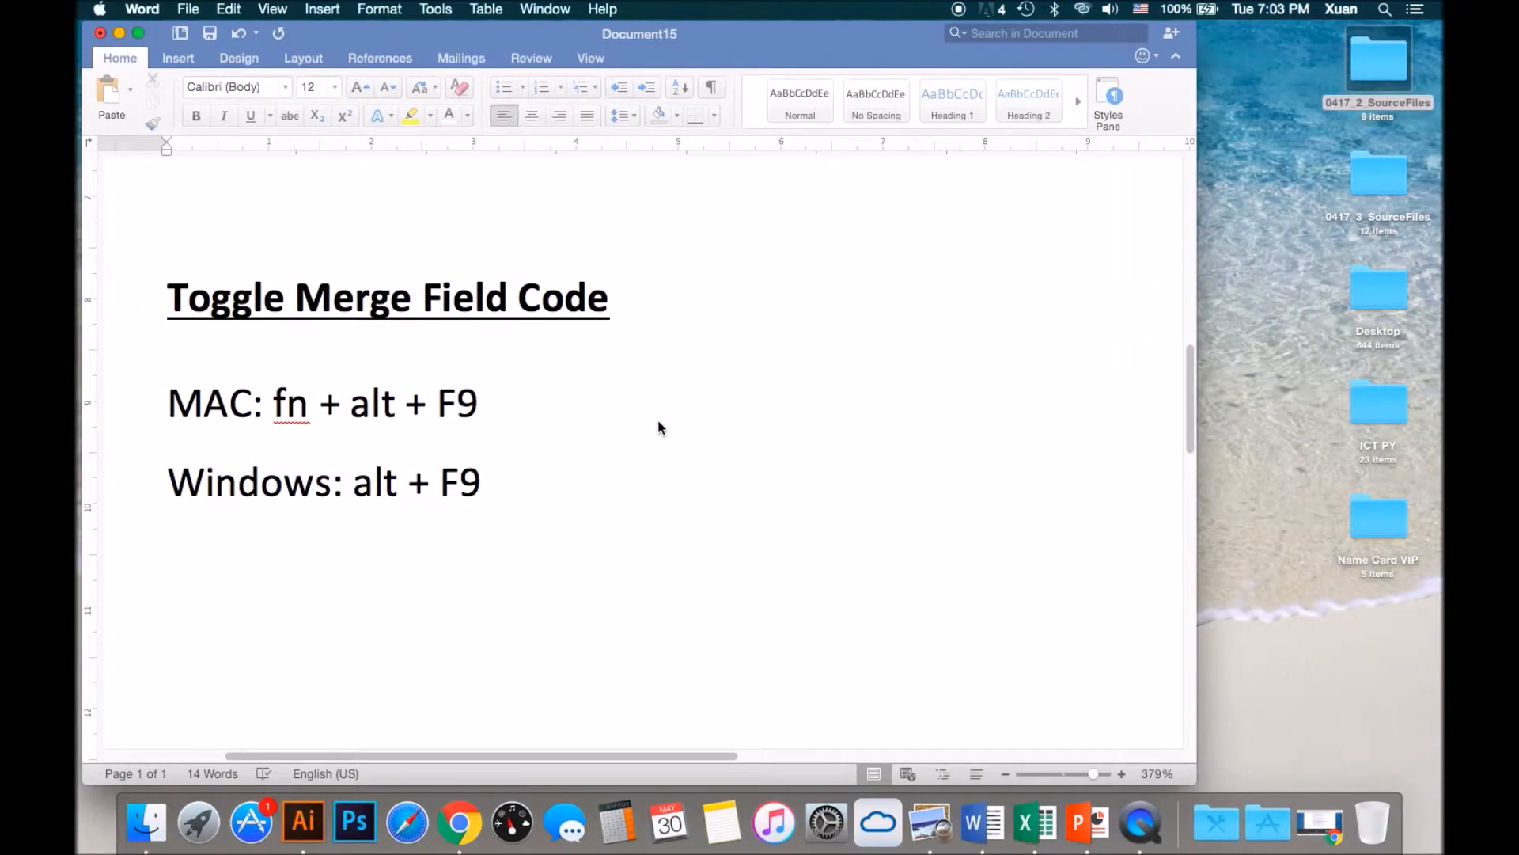
{"action": "scroll", "coordinate": [659, 422], "scroll_direction": "up", "scroll_amount": 12}
{"action": "scroll", "coordinate": [659, 423], "scroll_direction": "down", "scroll_amount": 3}
{"action": "scroll", "coordinate": [658, 422], "scroll_direction": "right", "scroll_amount": 1}
{"action": "scroll", "coordinate": [658, 422], "scroll_direction": "down", "scroll_amount": 3}
{"action": "scroll", "coordinate": [659, 424], "scroll_direction": "right", "scroll_amount": 6}
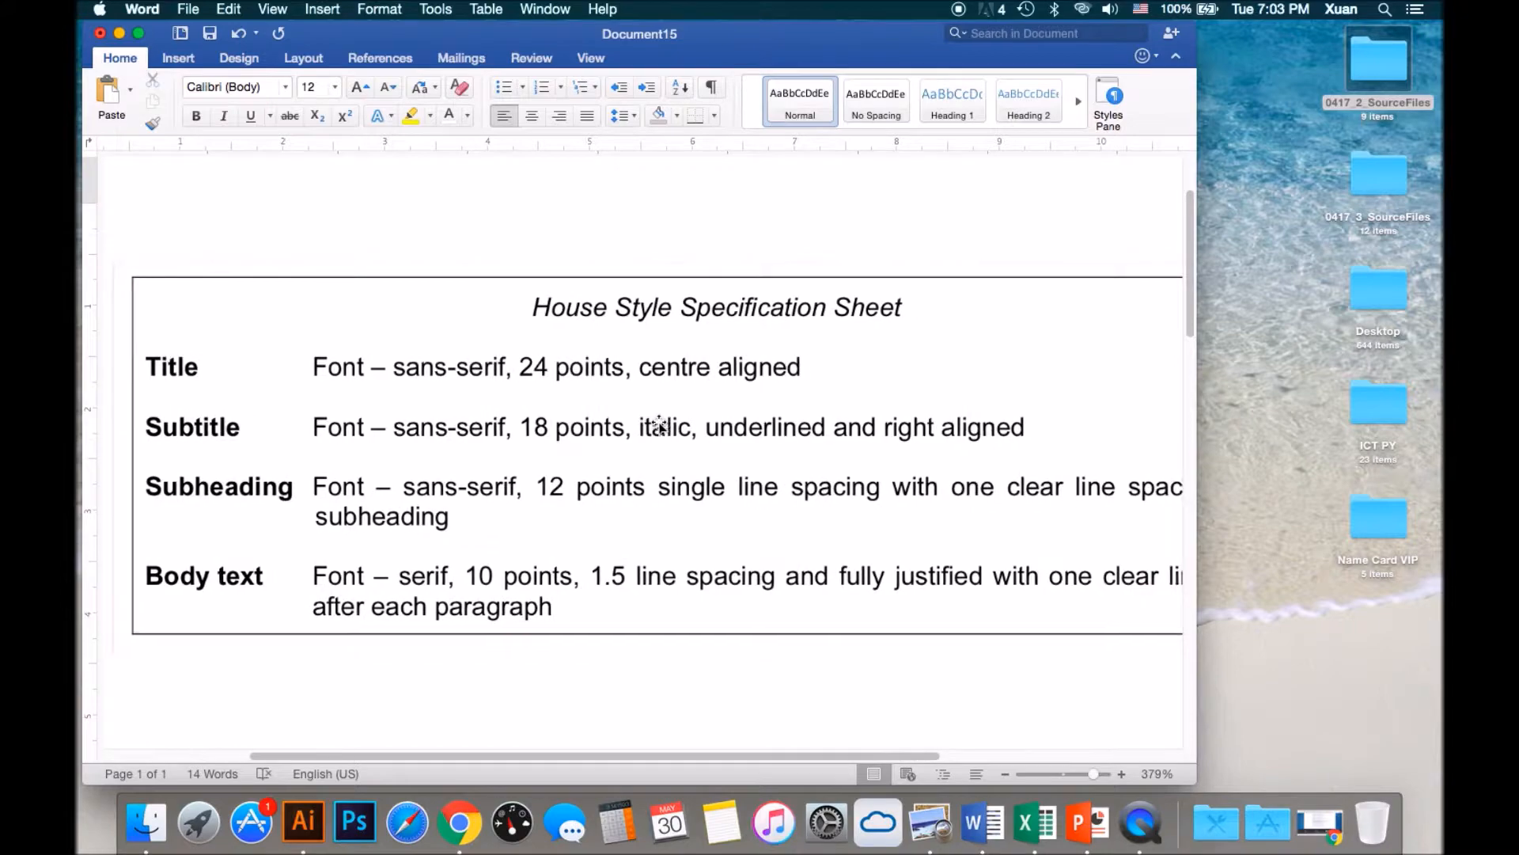
{"action": "scroll", "coordinate": [659, 424], "scroll_direction": "down", "scroll_amount": 5}
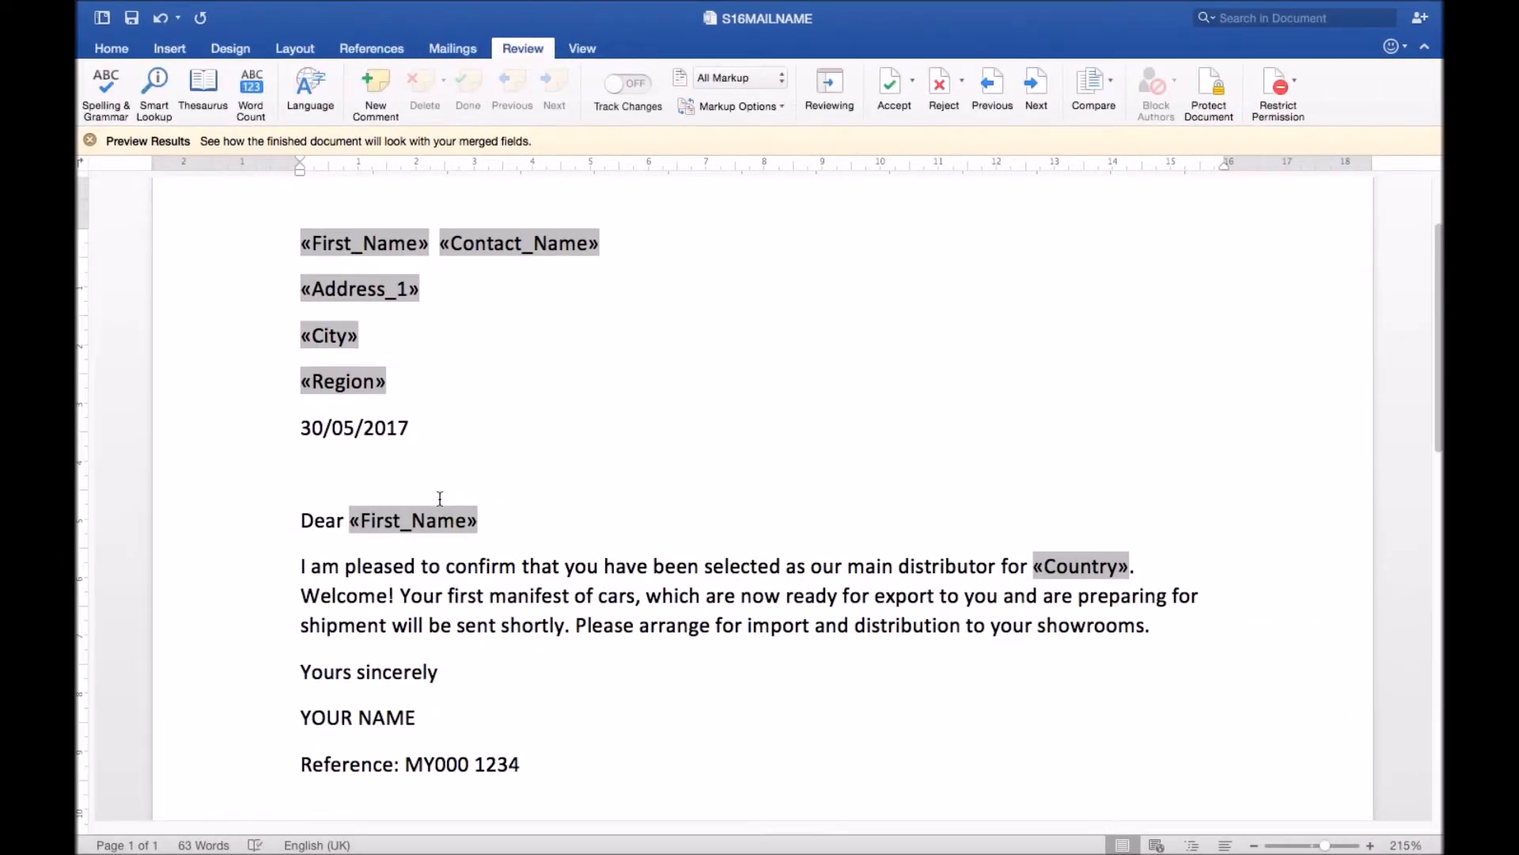
Step: Return to the S16MAILNAME letter and enter "STAR CARS" as the title in its page header
{"action": "scroll", "coordinate": [440, 498], "scroll_direction": "down", "scroll_amount": 1}
{"action": "scroll", "coordinate": [438, 498], "scroll_direction": "up", "scroll_amount": 4}
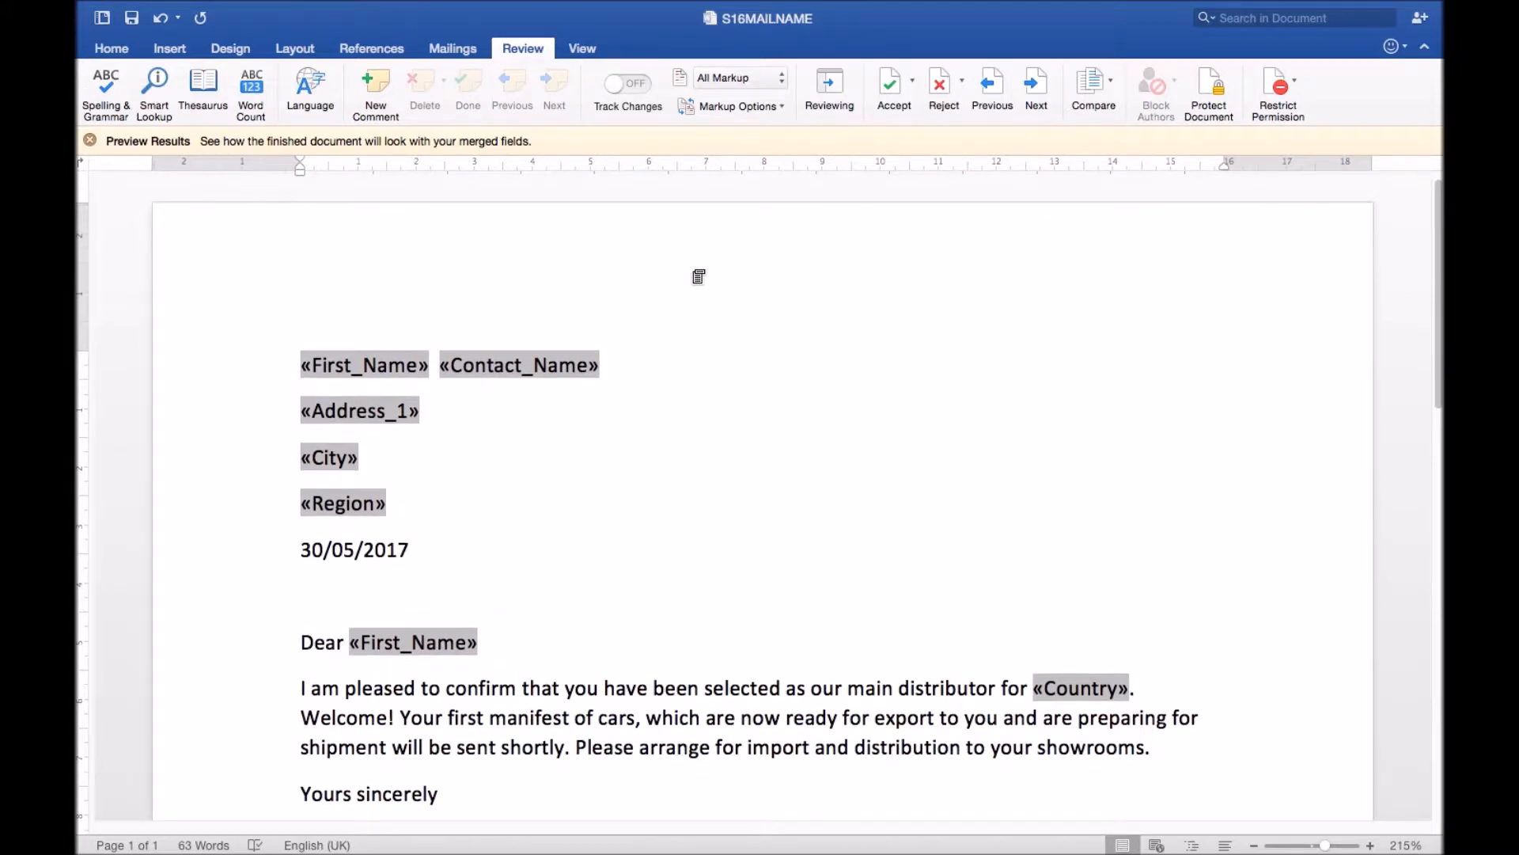
{"action": "scroll", "coordinate": [637, 671], "scroll_direction": "down", "scroll_amount": 1}
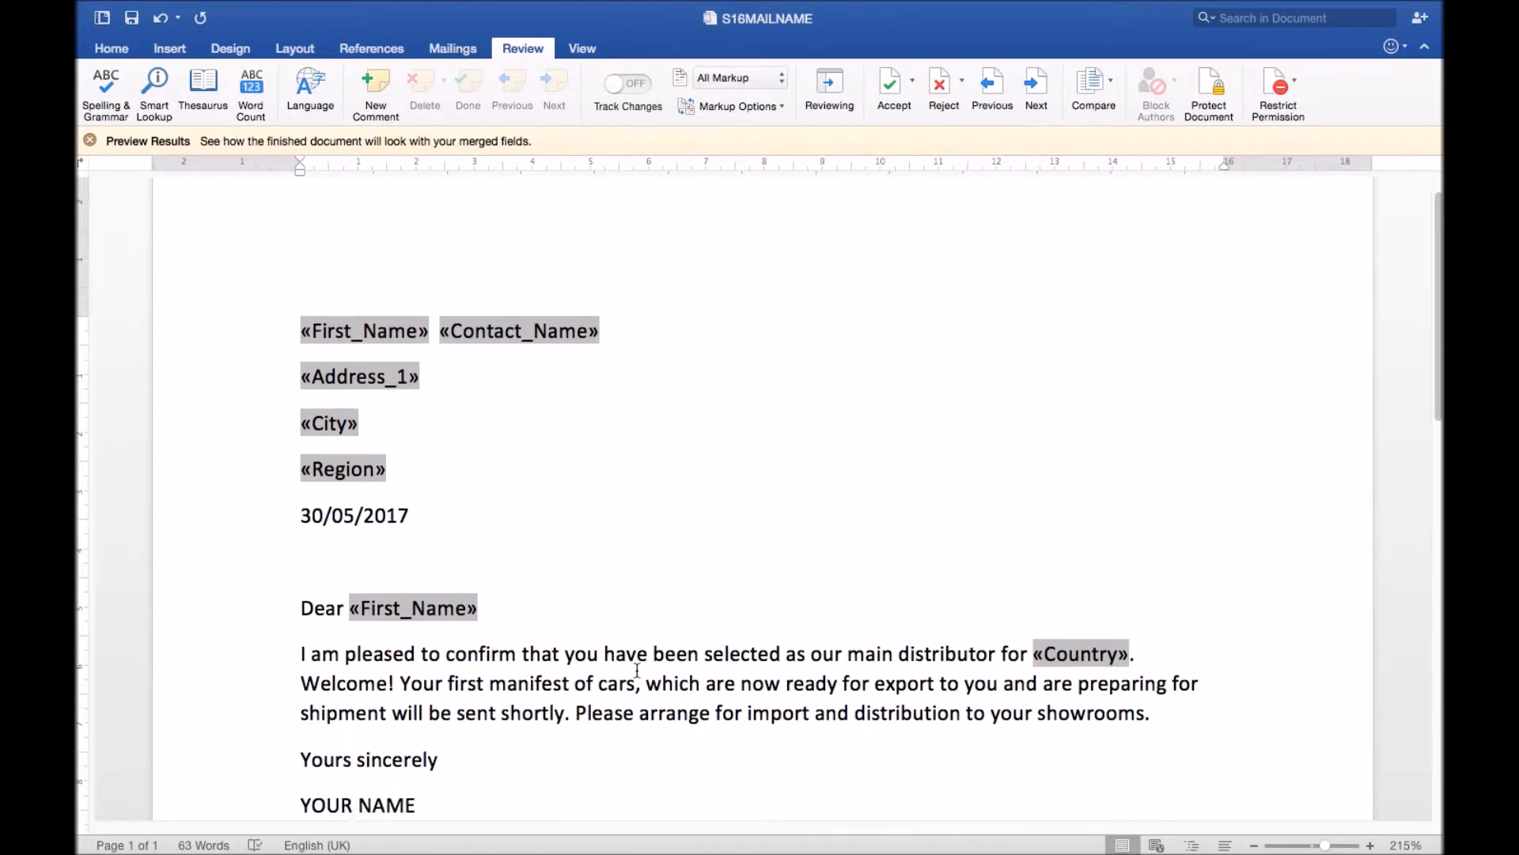
{"action": "scroll", "coordinate": [637, 670], "scroll_direction": "up", "scroll_amount": 1}
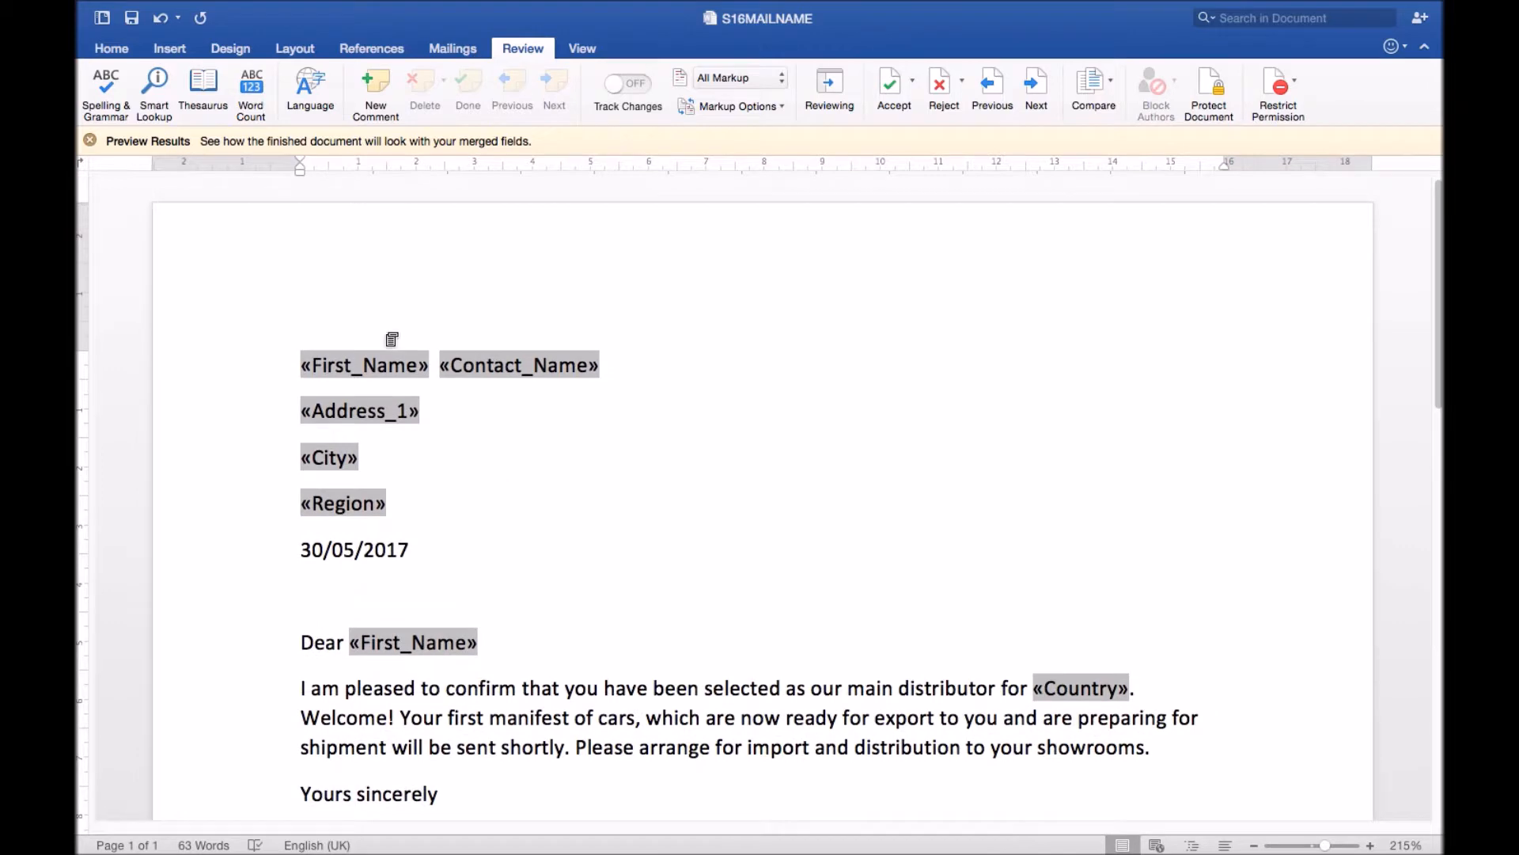
{"action": "double_click", "coordinate": [378, 302]}
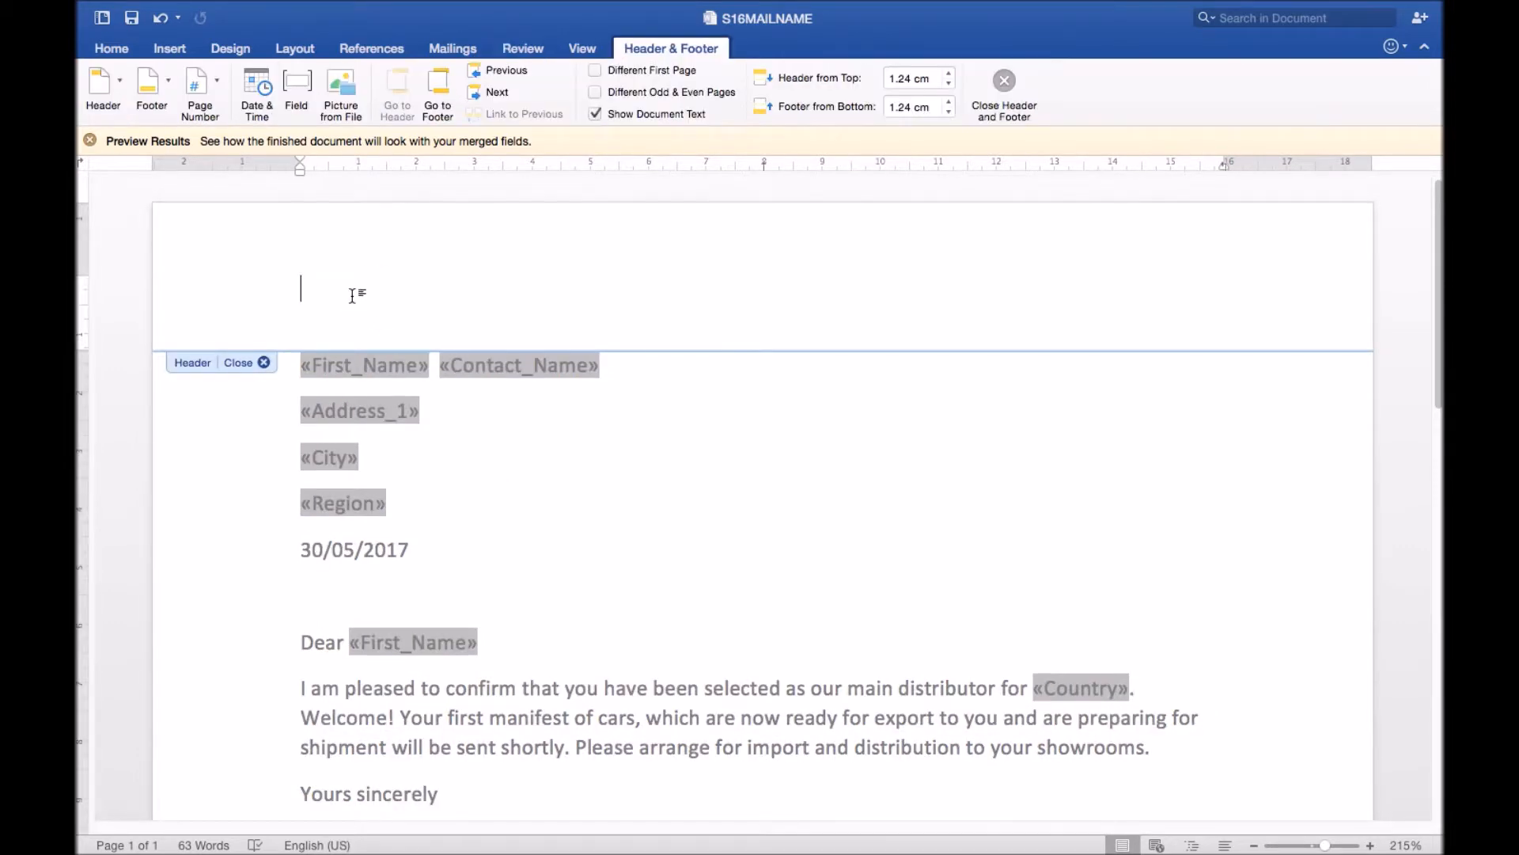
{"action": "type", "text": "STAR CARS"}
Step: Check the title rule in the House Style Specification Sheet, and format the STAR CARS header text in Seravek at 24 points
{"action": "left_click", "coordinate": [460, 300]}
{"action": "left_click_drag", "start_coordinate": [460, 301], "coordinate": [214, 298]}
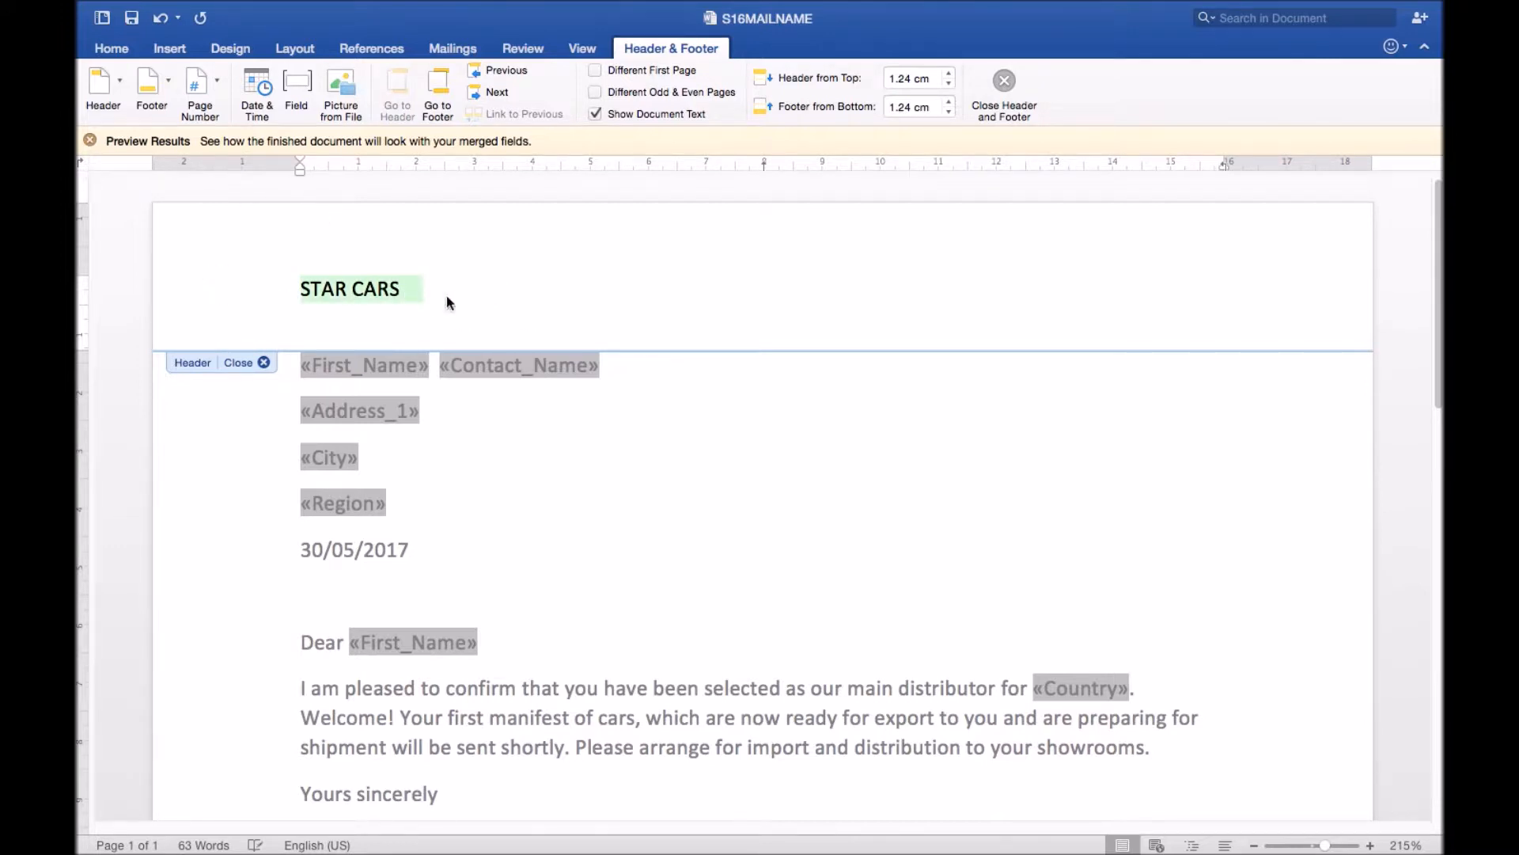
{"action": "key", "text": "ctrl+Left"}
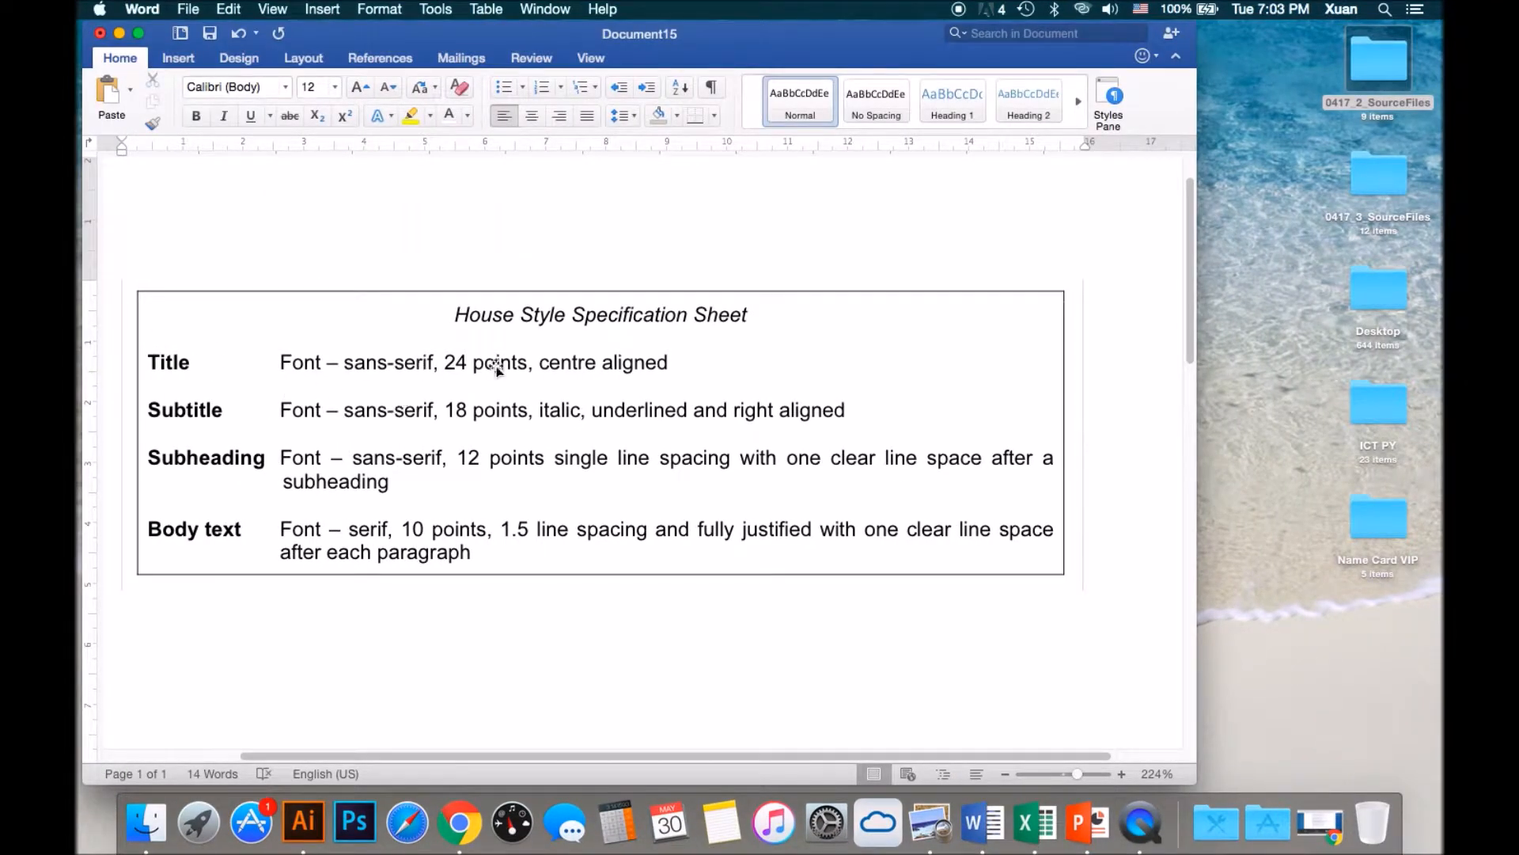
{"action": "key", "text": "ctrl+Right"}
{"action": "left_click_drag", "start_coordinate": [300, 290], "coordinate": [425, 288]}
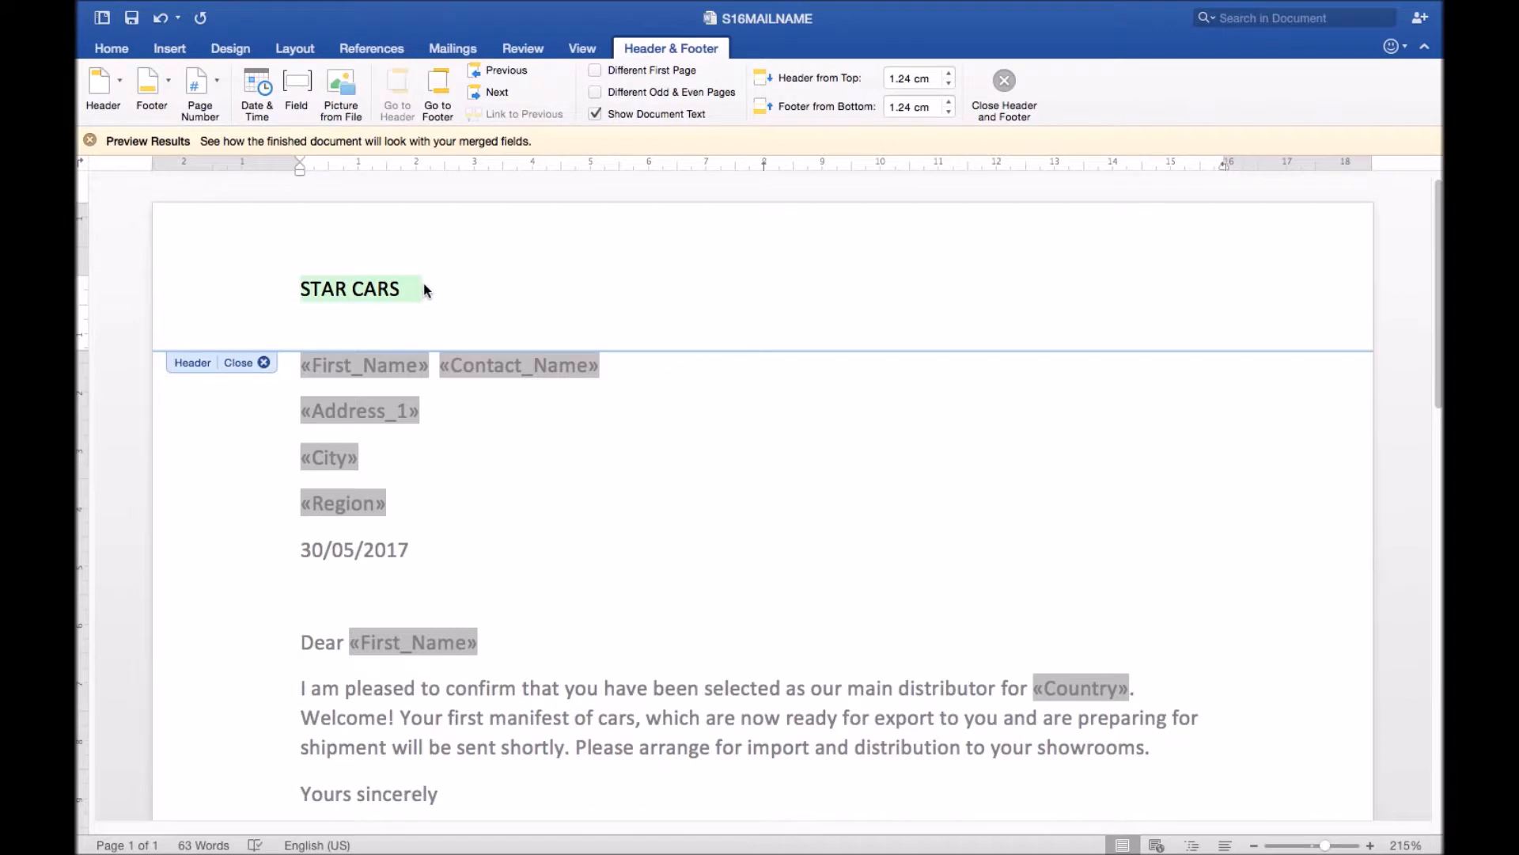
{"action": "left_click", "coordinate": [117, 49]}
{"action": "left_click", "coordinate": [238, 77]}
{"action": "type", "text": "Seravek"}
{"action": "key", "text": "Return"}
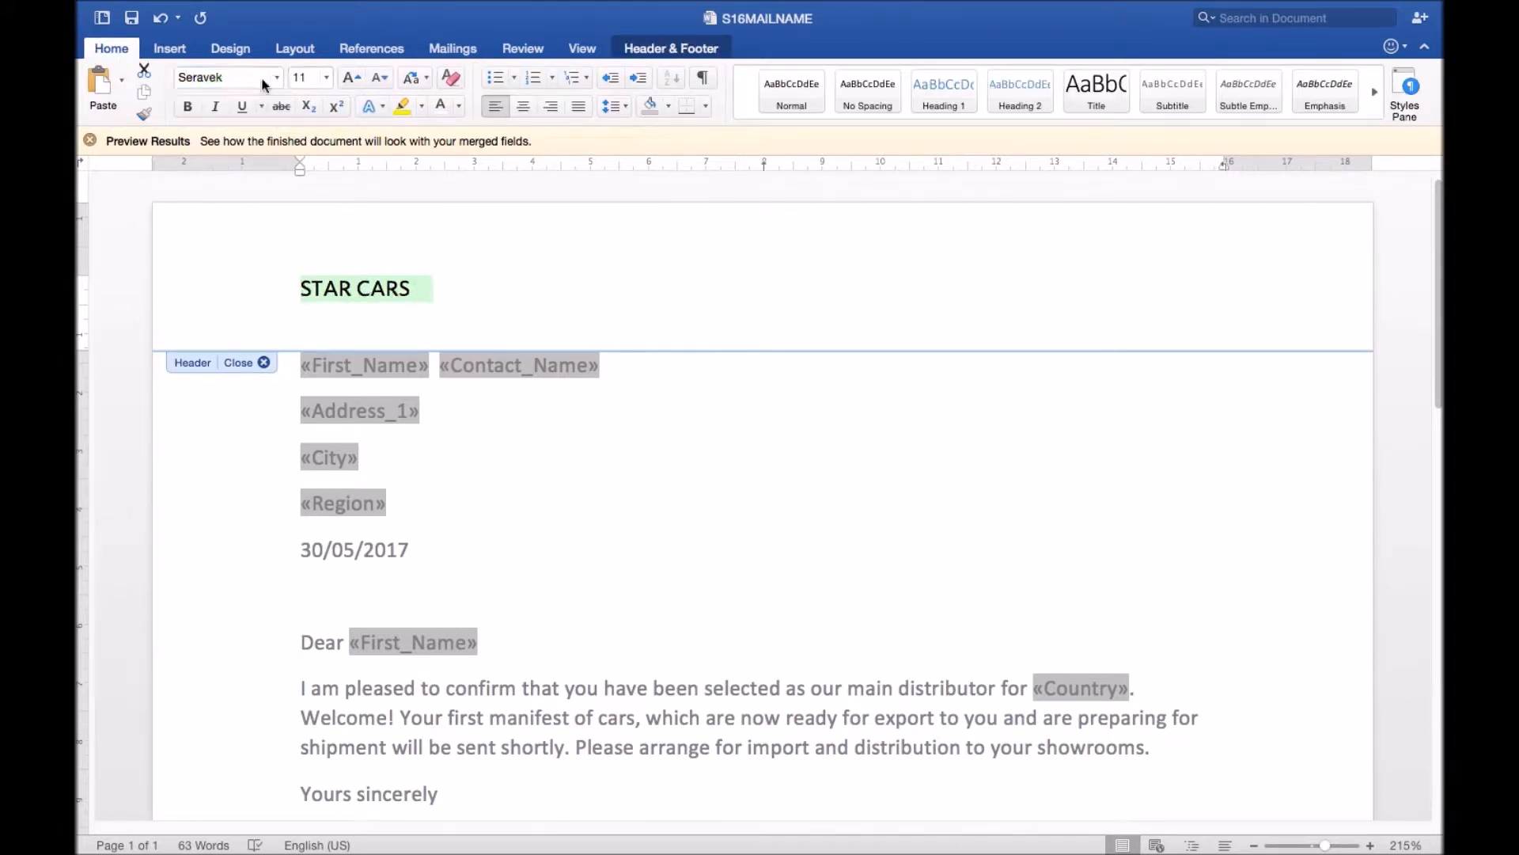
{"action": "left_click", "coordinate": [308, 79]}
{"action": "key", "text": "Return"}
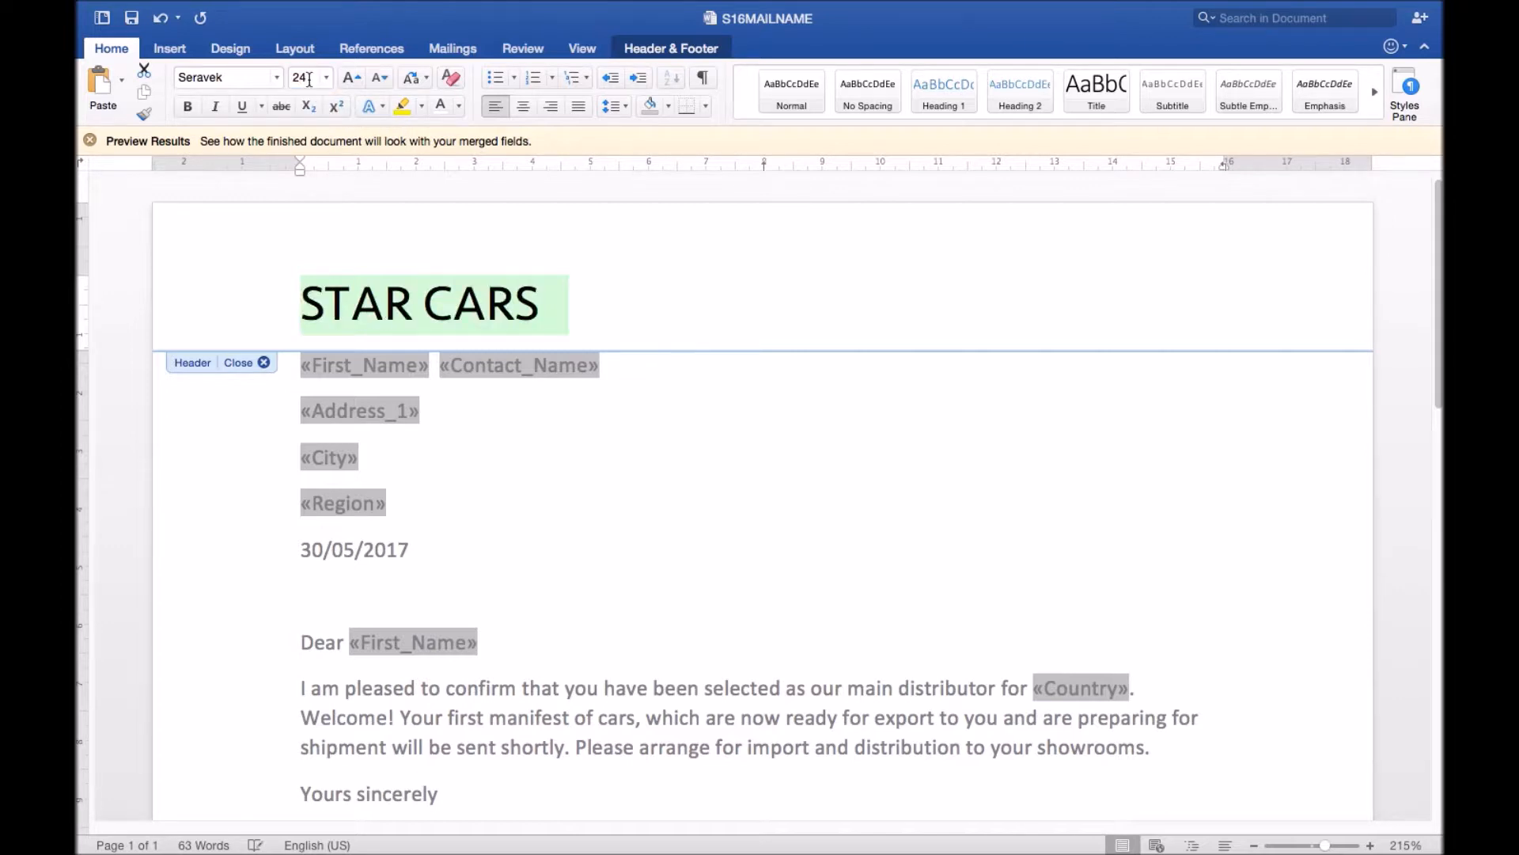
Step: Draw a straight horizontal line about 15.88 cm long in the header beneath STAR CARS, spanning the text width
{"action": "left_click", "coordinate": [600, 323]}
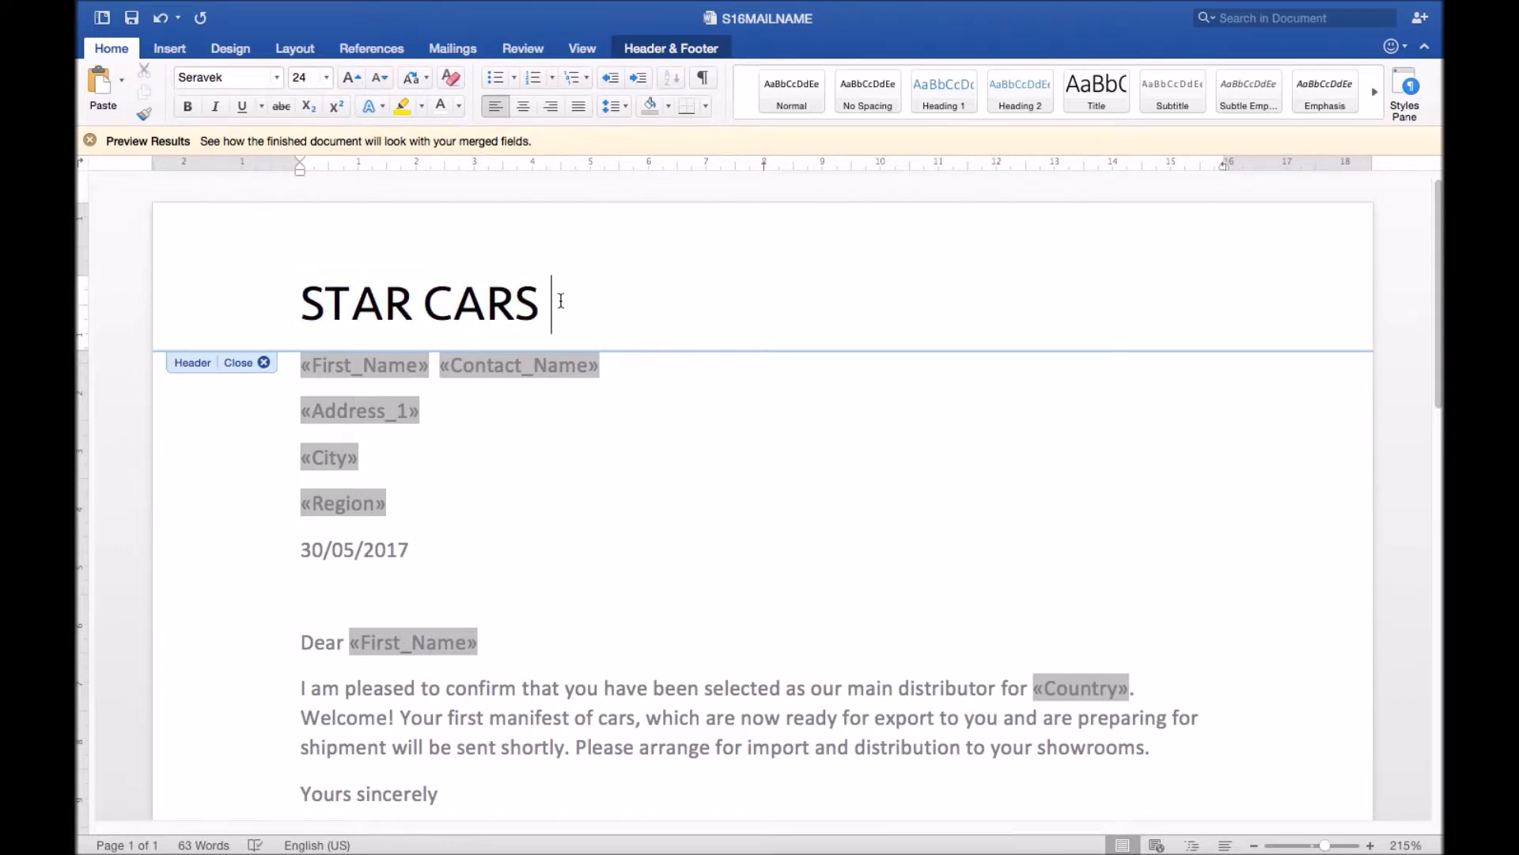
{"action": "left_click", "coordinate": [166, 47]}
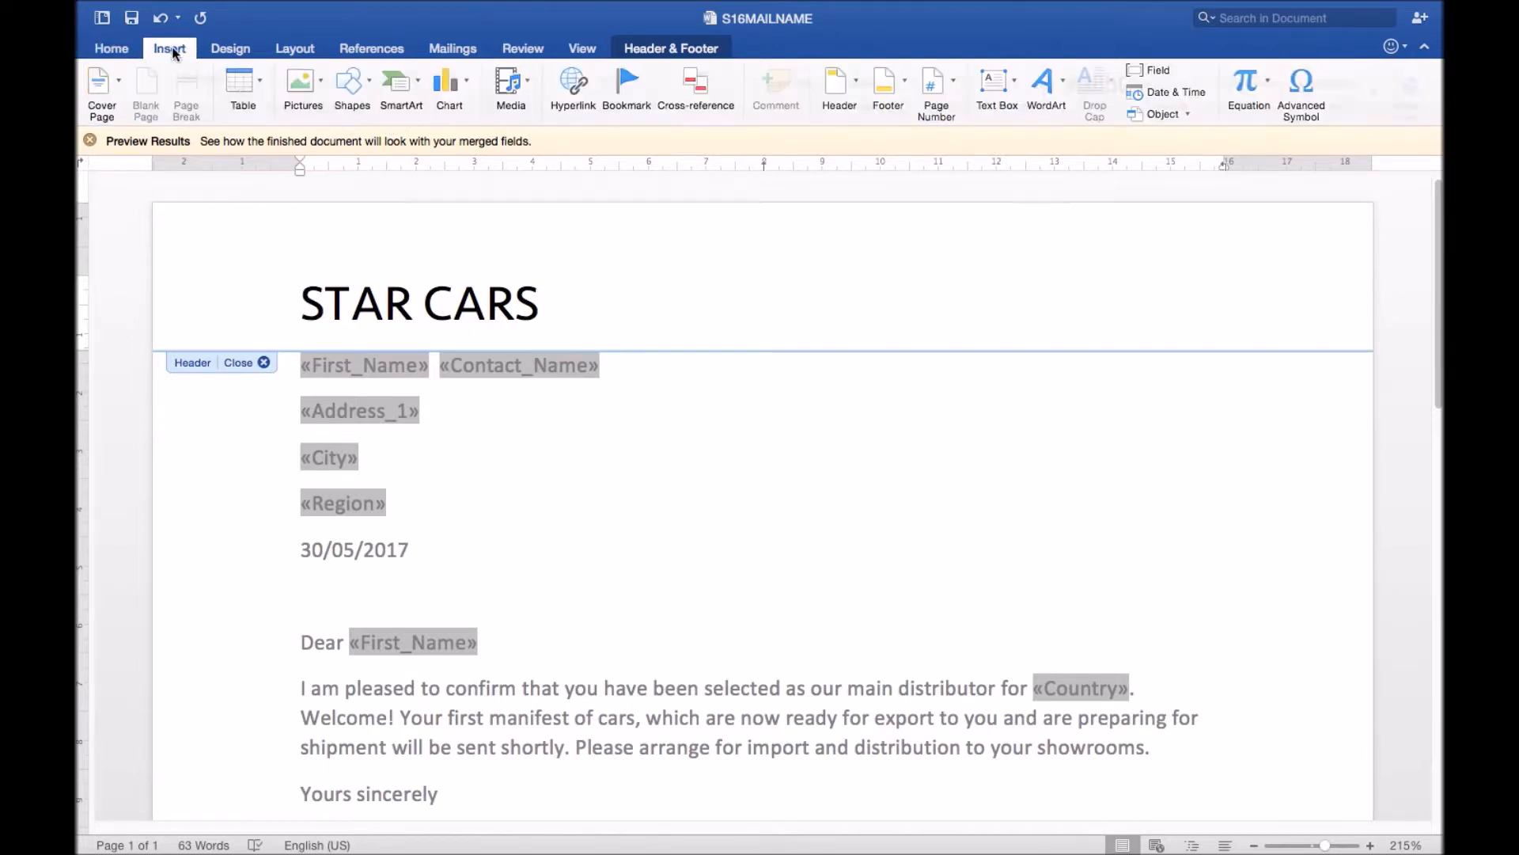
{"action": "left_click", "coordinate": [353, 85]}
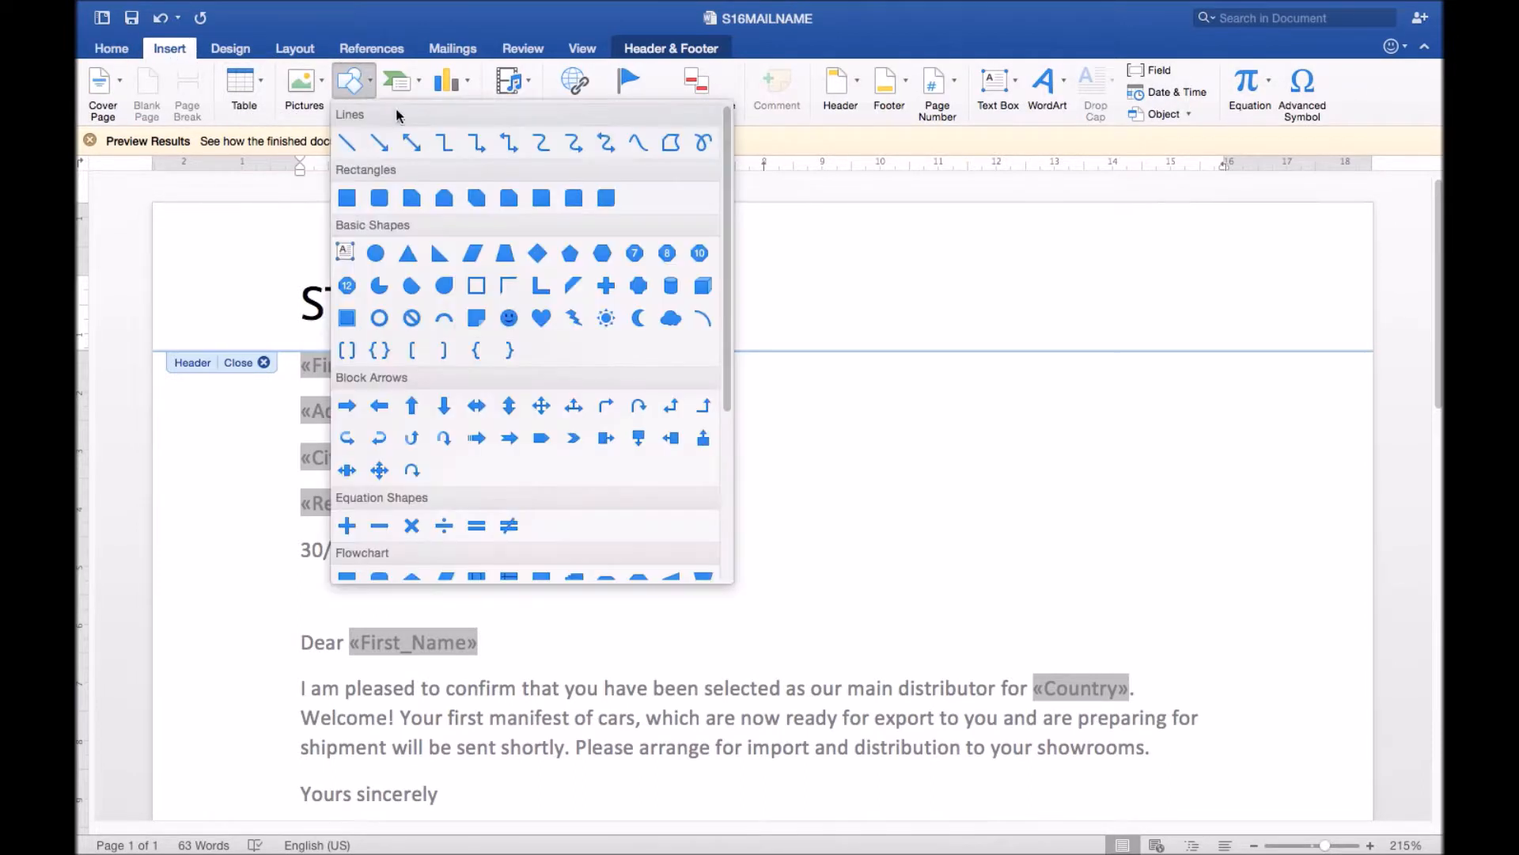
{"action": "left_click", "coordinate": [352, 145]}
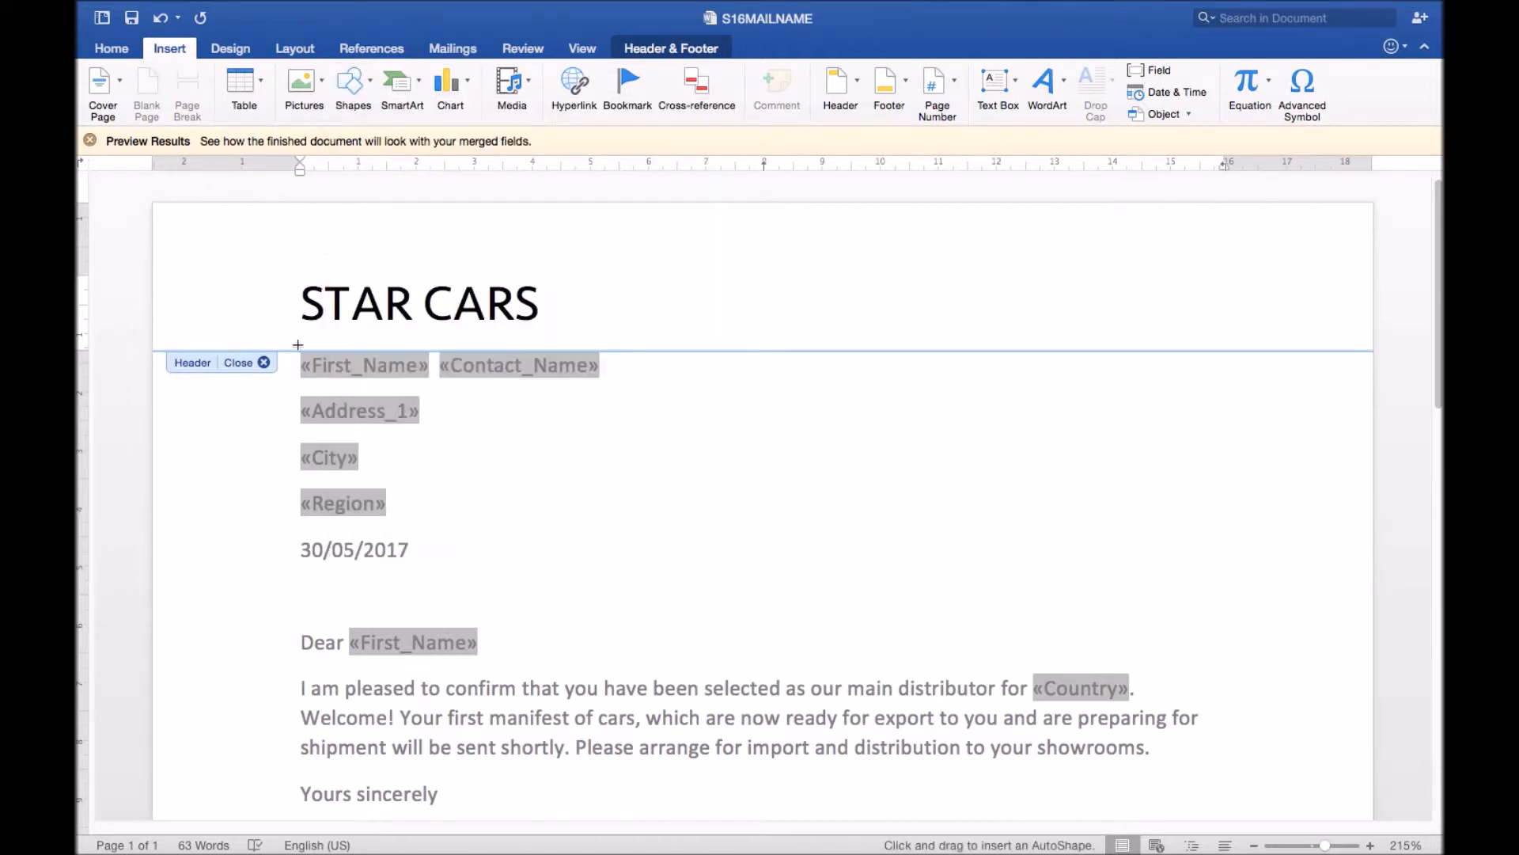
{"action": "left_click_drag", "start_coordinate": [299, 346], "coordinate": [1222, 350]}
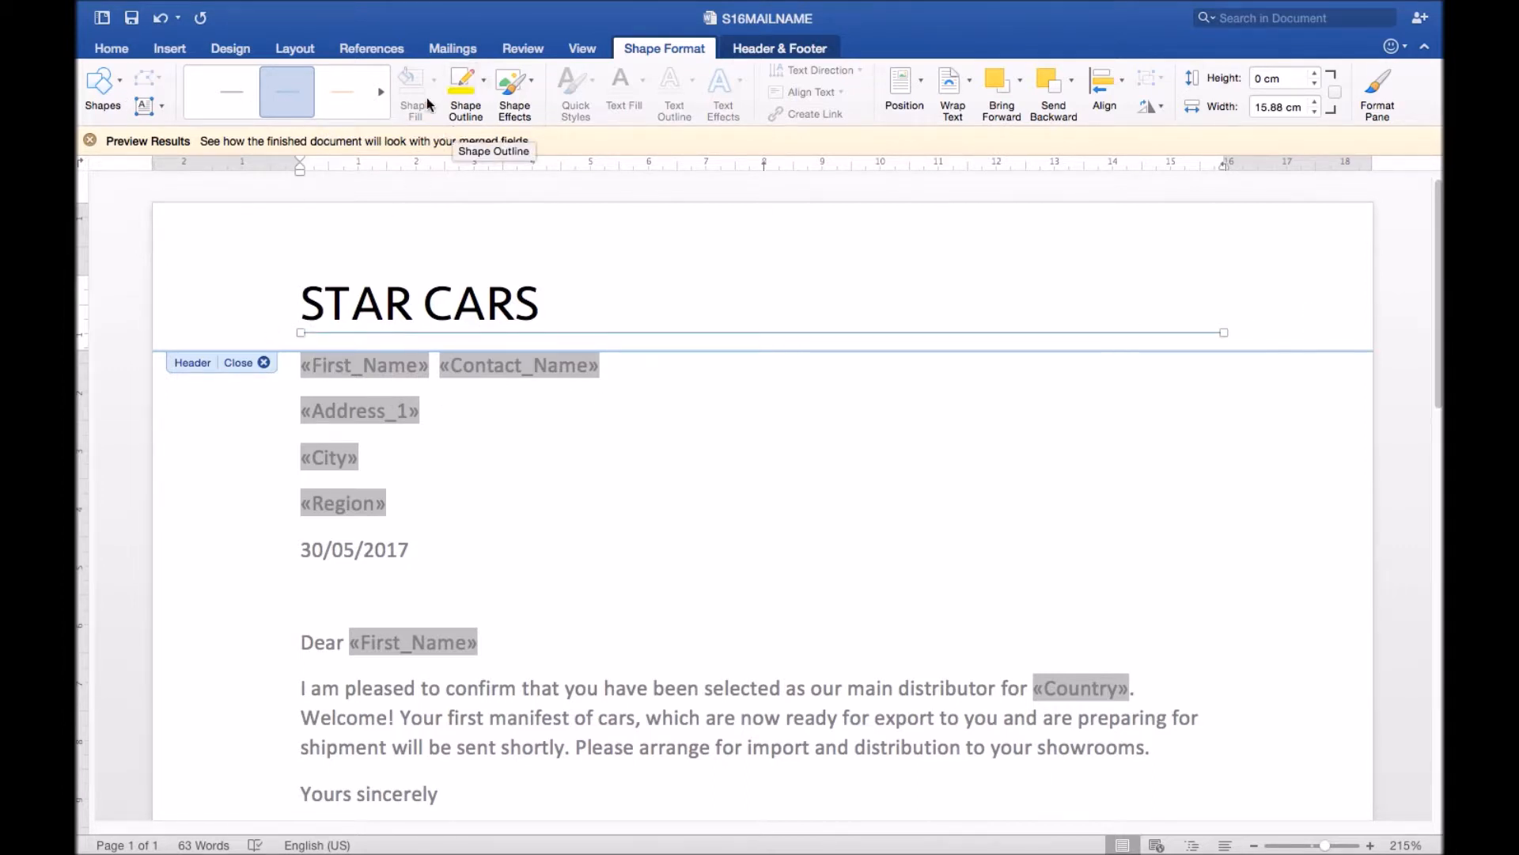
Step: Set the header line's weight to 1½ pt and, after trying dark green, its outline colour to standard blue
{"action": "left_click", "coordinate": [482, 81]}
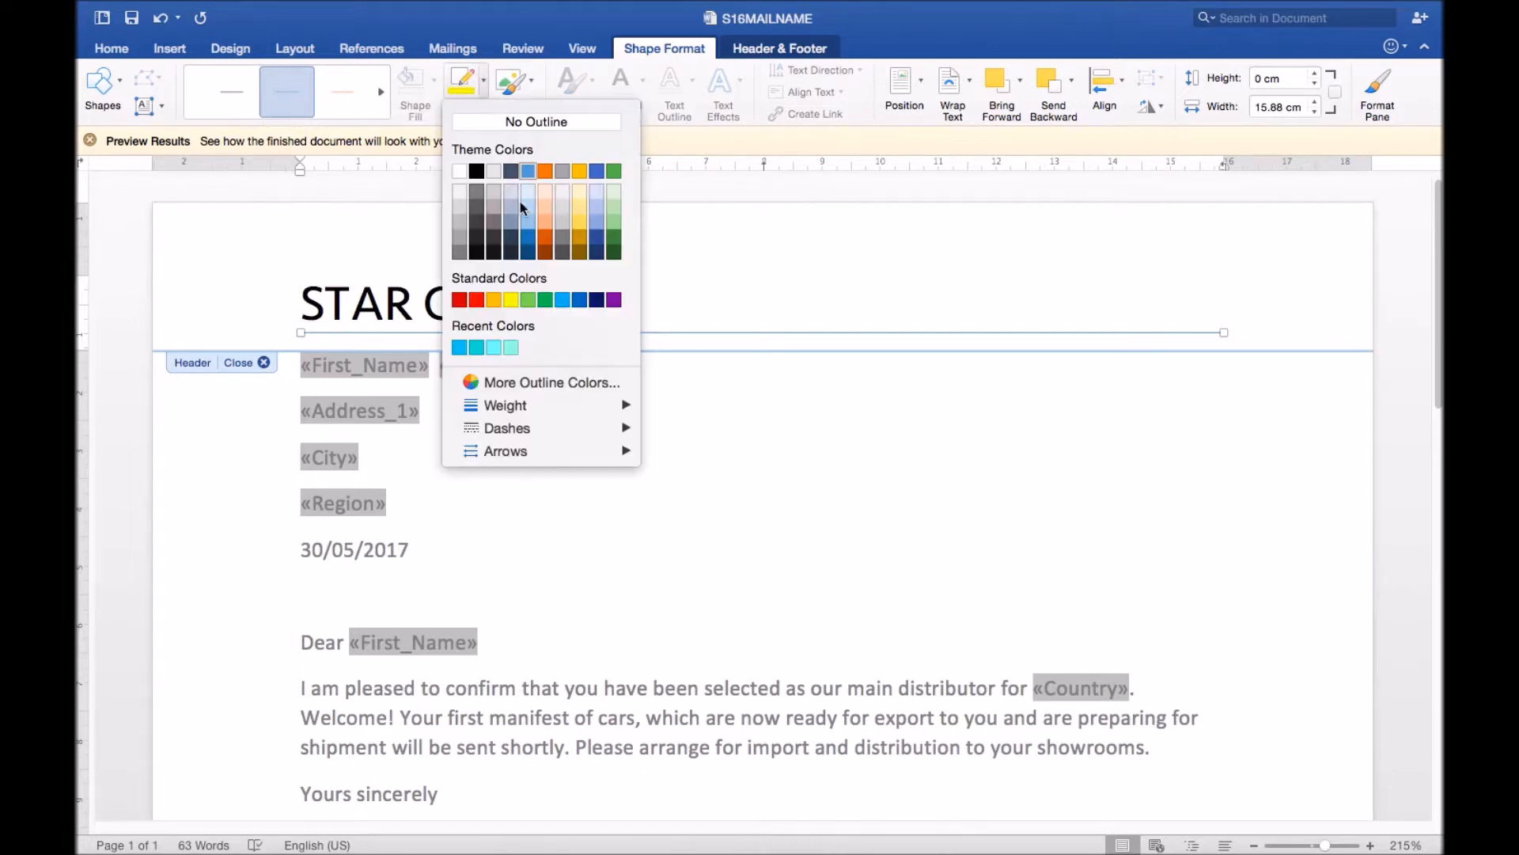
{"action": "mouse_move", "coordinate": [516, 407]}
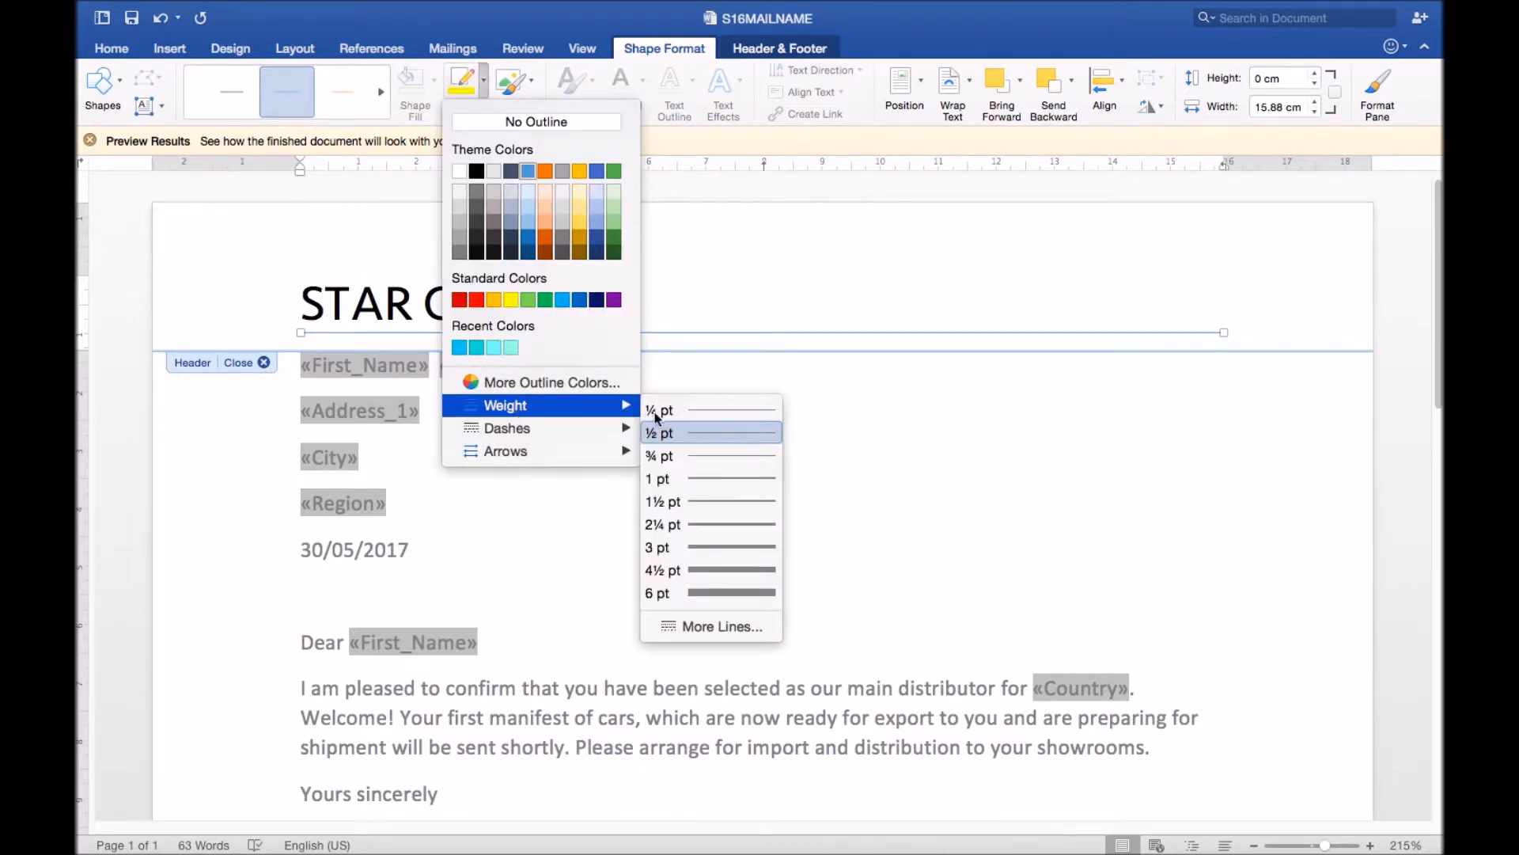
{"action": "left_click", "coordinate": [705, 500]}
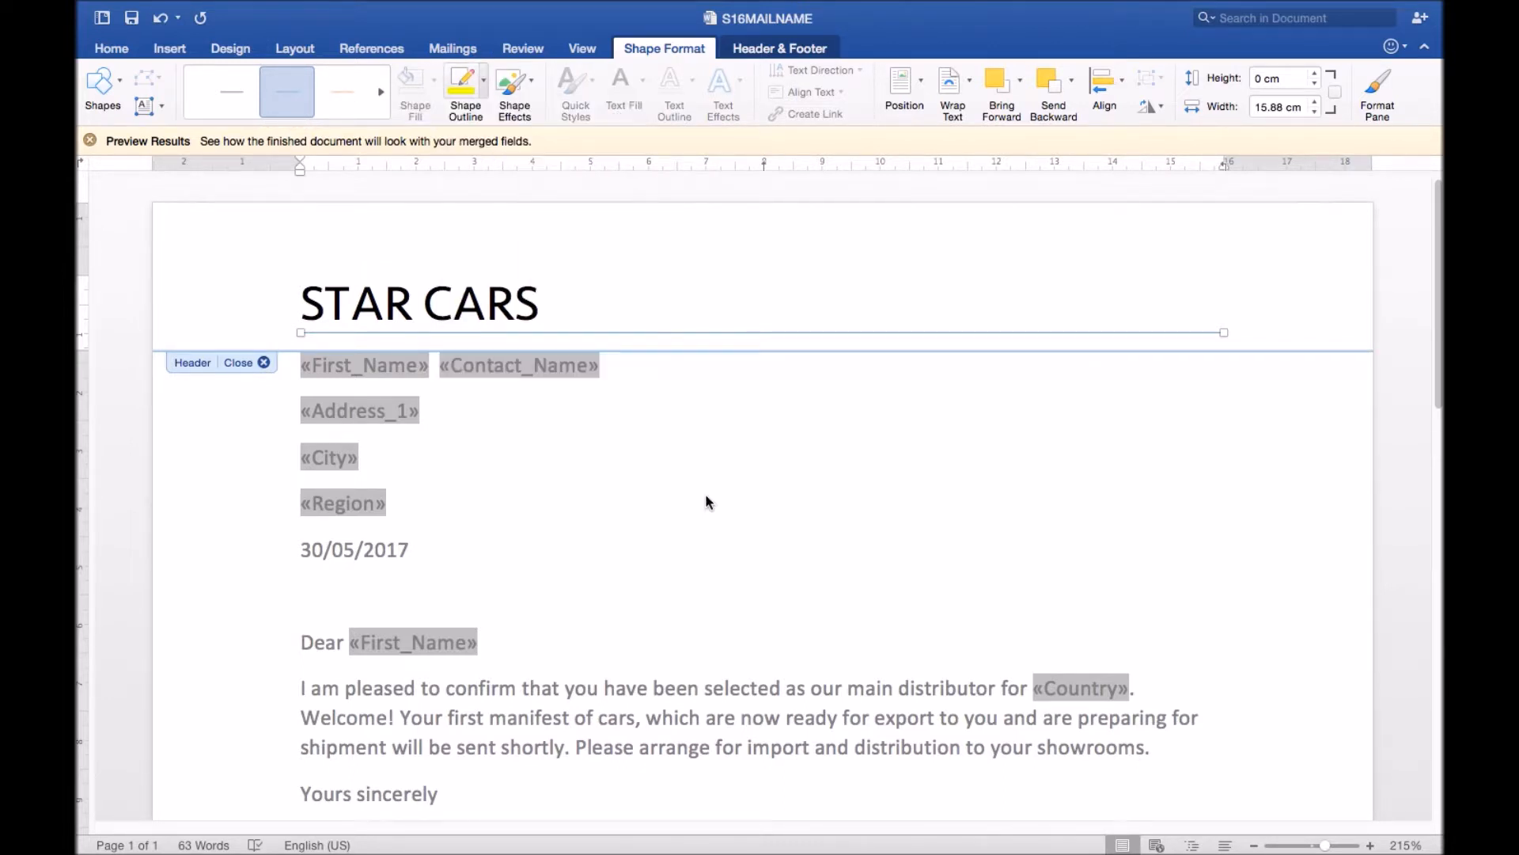
{"action": "left_click", "coordinate": [483, 80]}
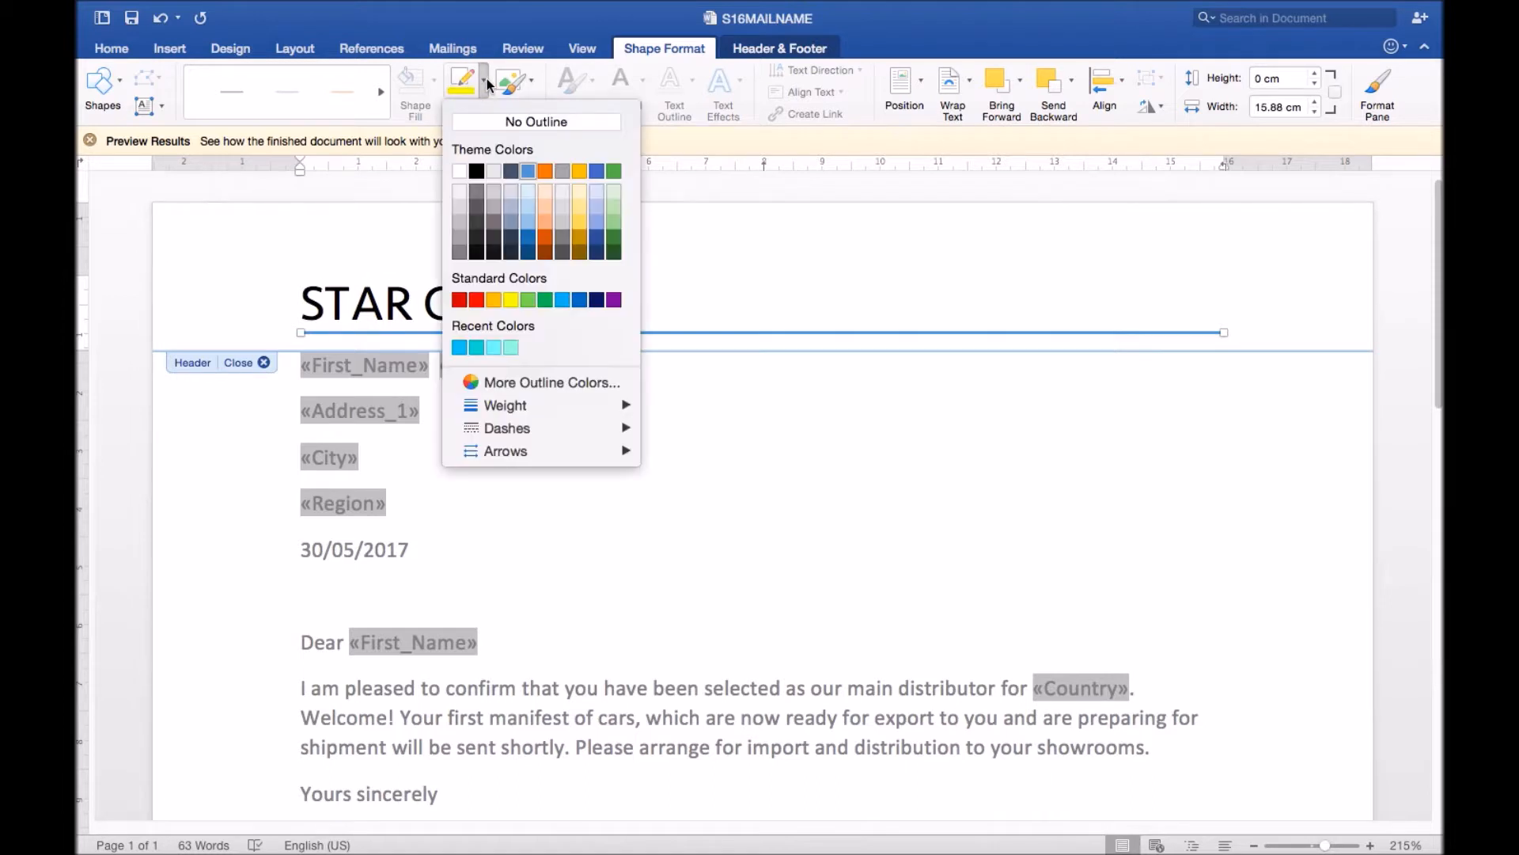
{"action": "left_click", "coordinate": [614, 251]}
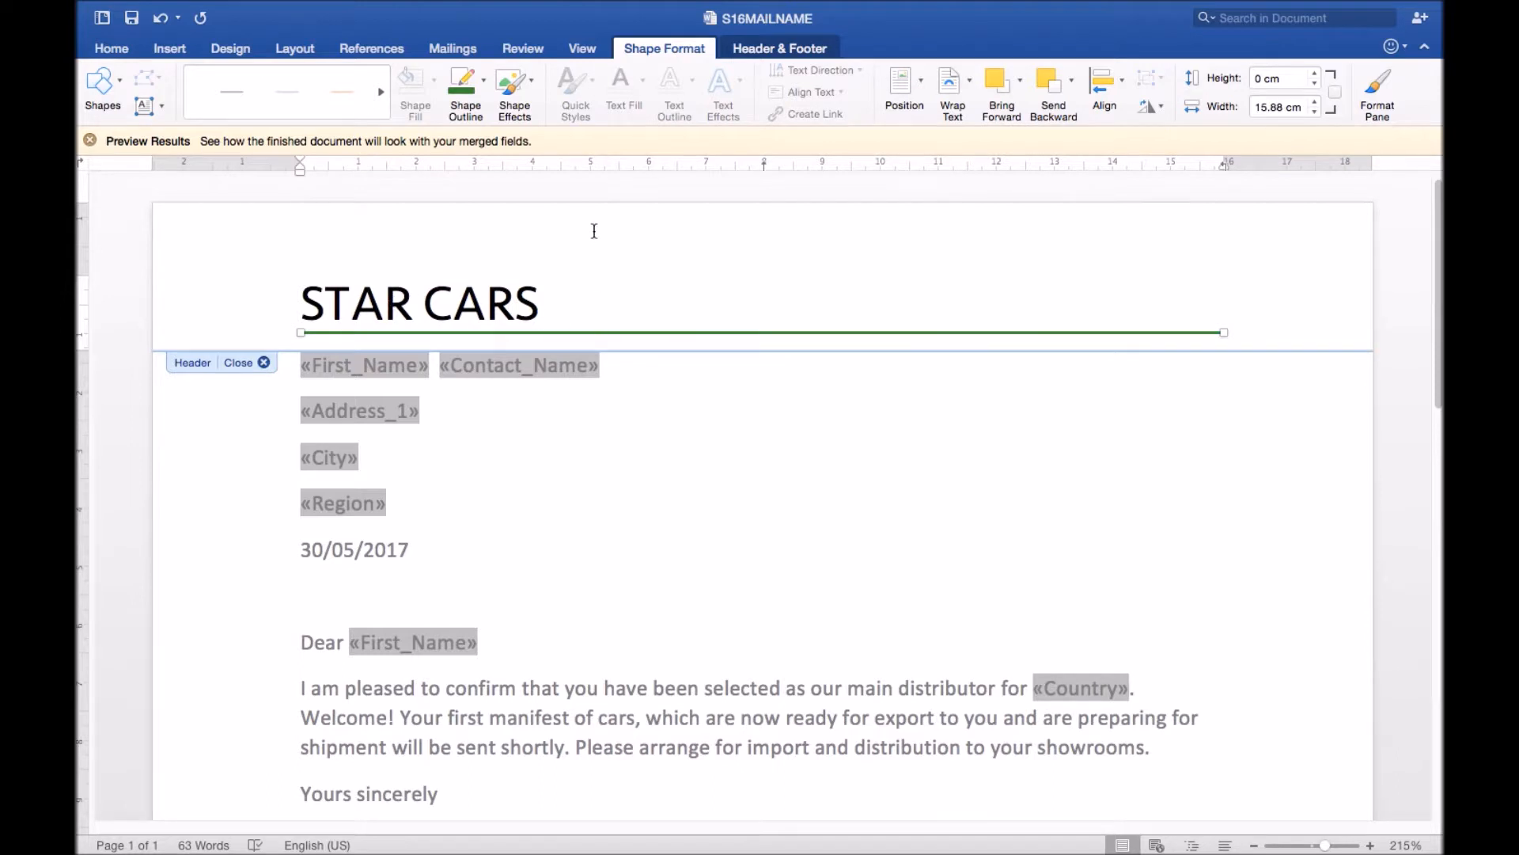
{"action": "left_click", "coordinate": [484, 80]}
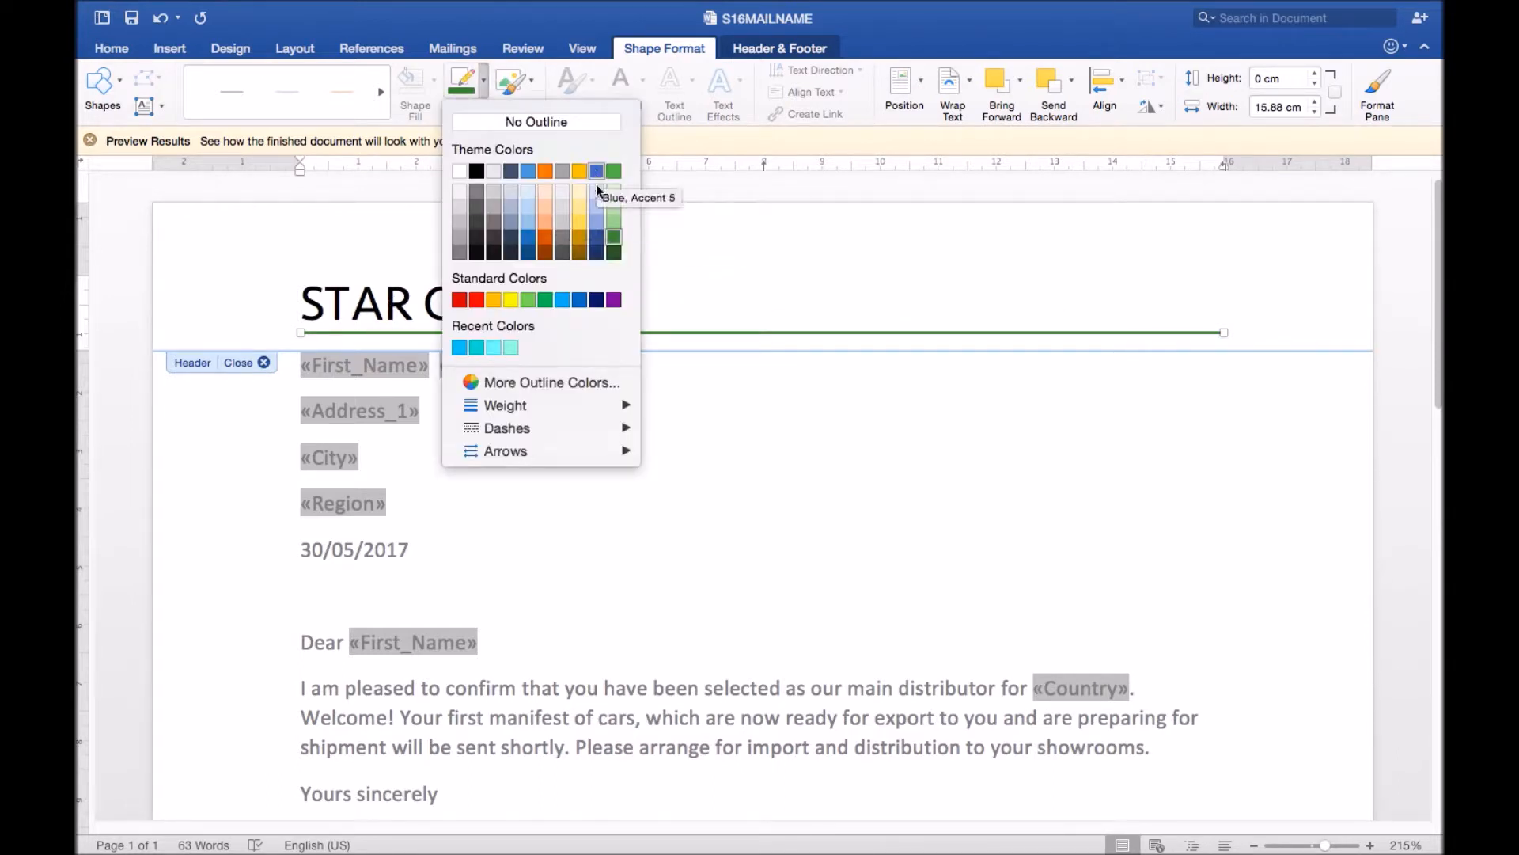
{"action": "left_click", "coordinate": [584, 299]}
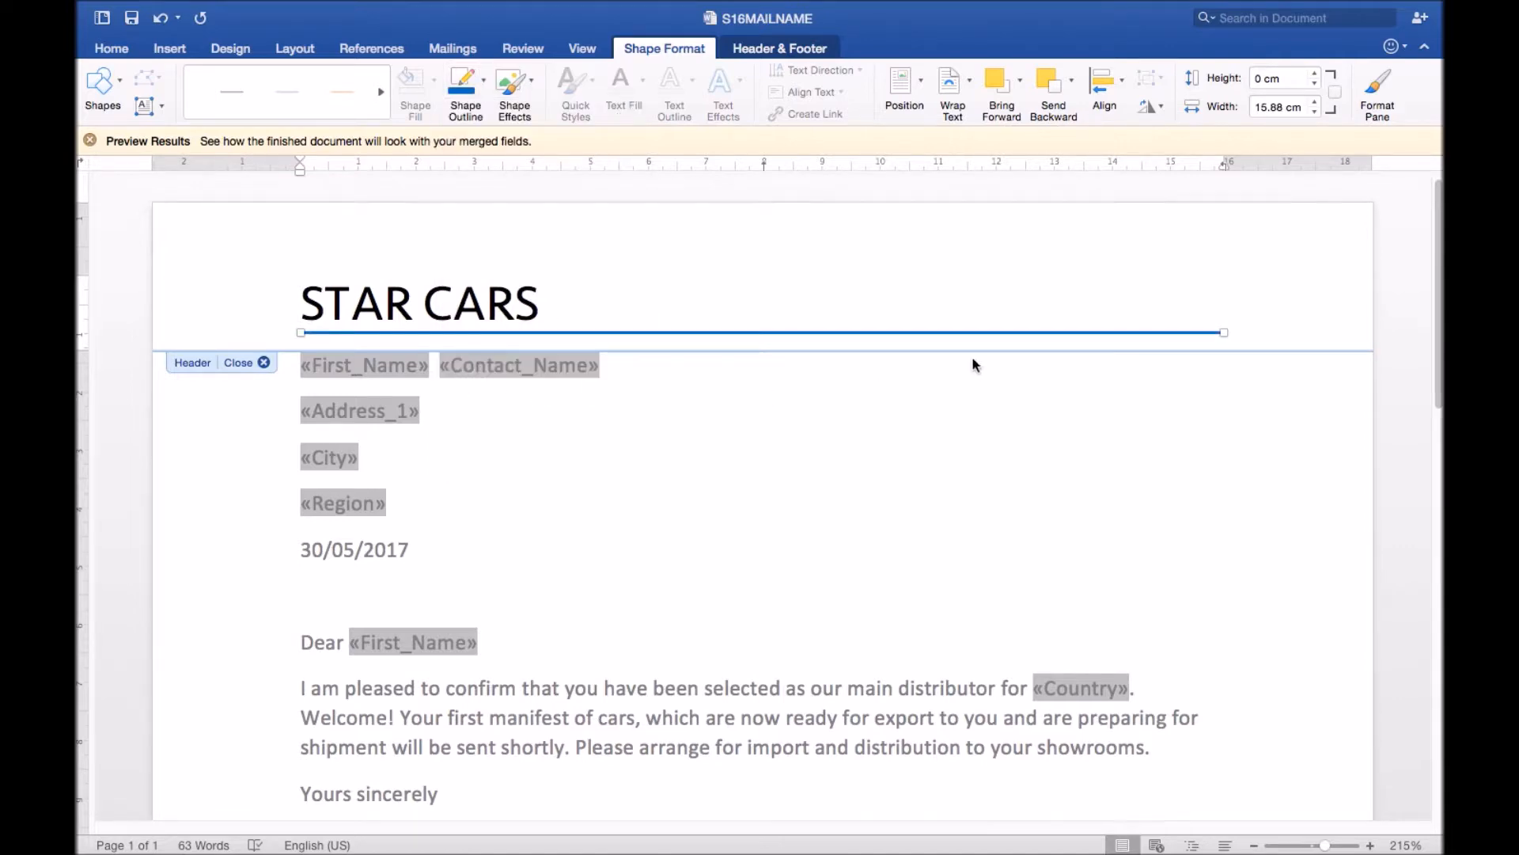
Step: Lower the blue line slightly beneath the STAR CARS title and enlarge the header area so the body text starts below it
{"action": "left_click", "coordinate": [437, 321]}
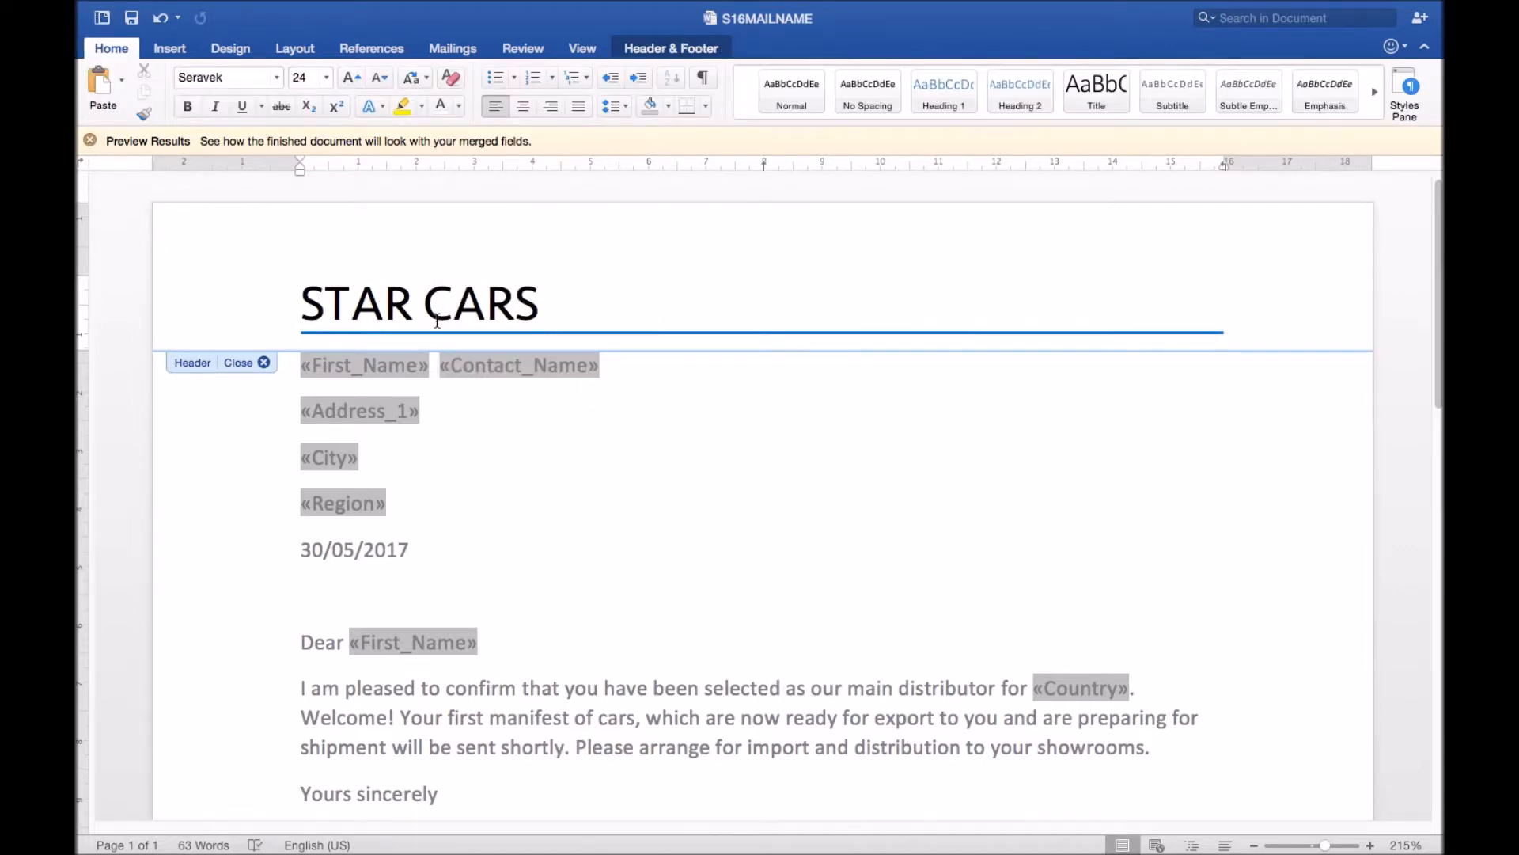
{"action": "key", "text": "super+z"}
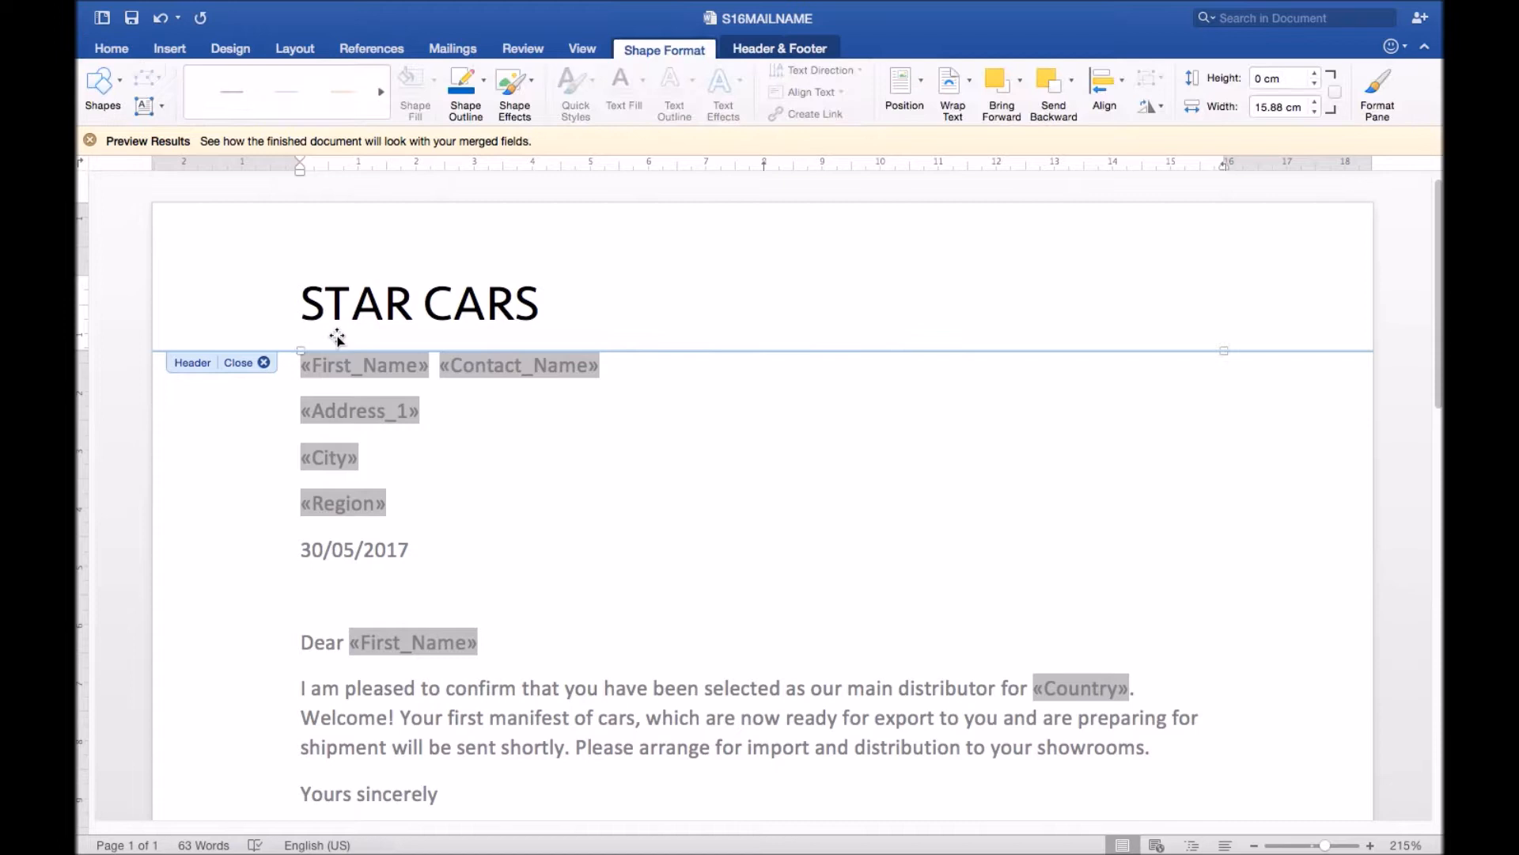
{"action": "left_click_drag", "start_coordinate": [83, 348], "coordinate": [85, 377]}
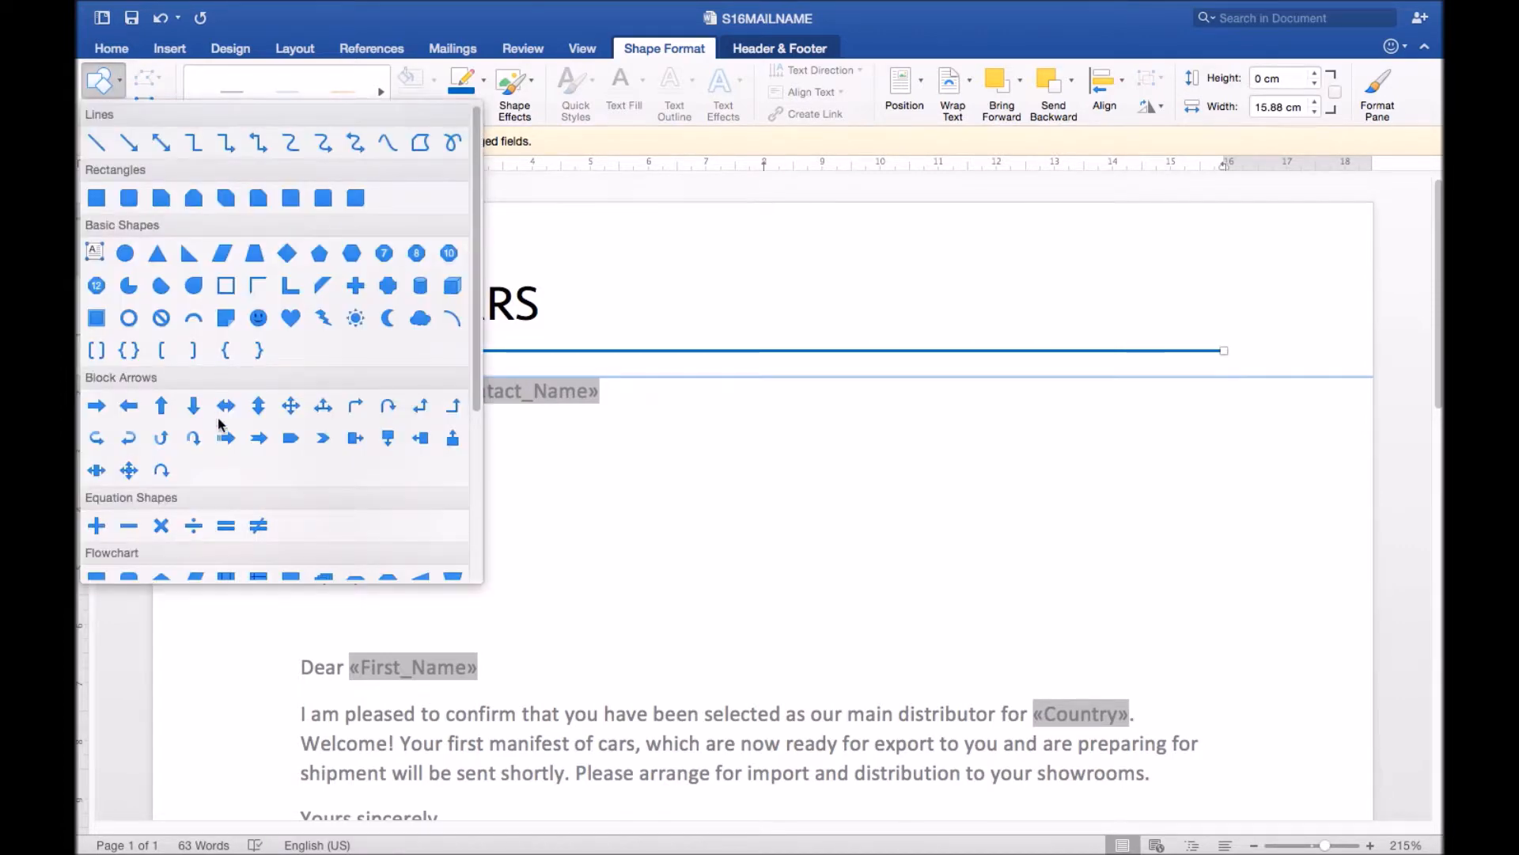
Step: Insert a five-point star about 0.96 cm wide in the header, positioned just above the right end of the blue line
{"action": "scroll", "coordinate": [206, 510], "scroll_direction": "down", "scroll_amount": 4}
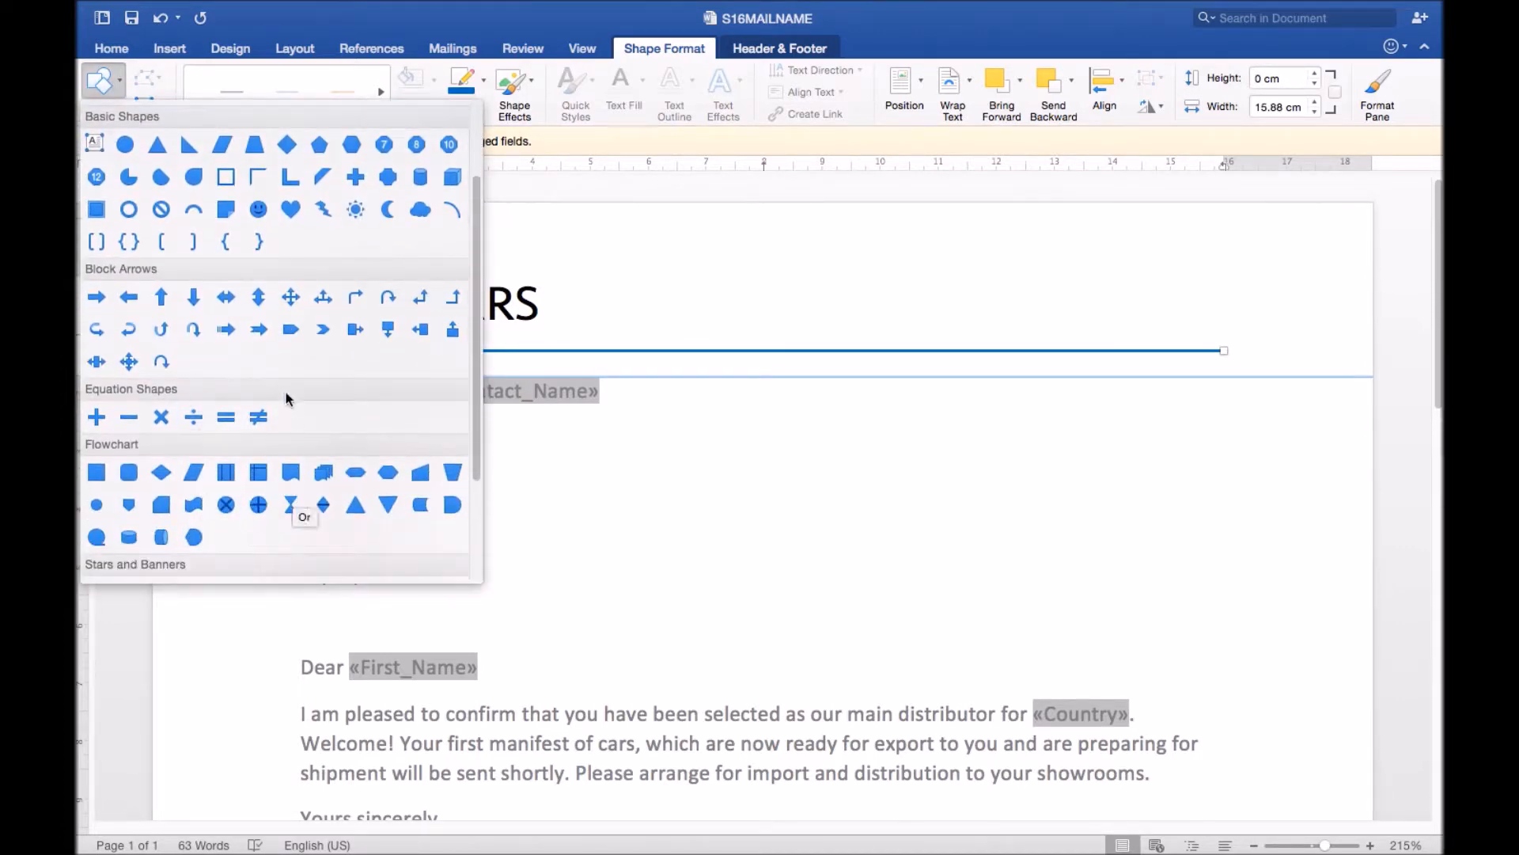
{"action": "scroll", "coordinate": [276, 376], "scroll_direction": "down", "scroll_amount": 5}
{"action": "left_click", "coordinate": [196, 461]}
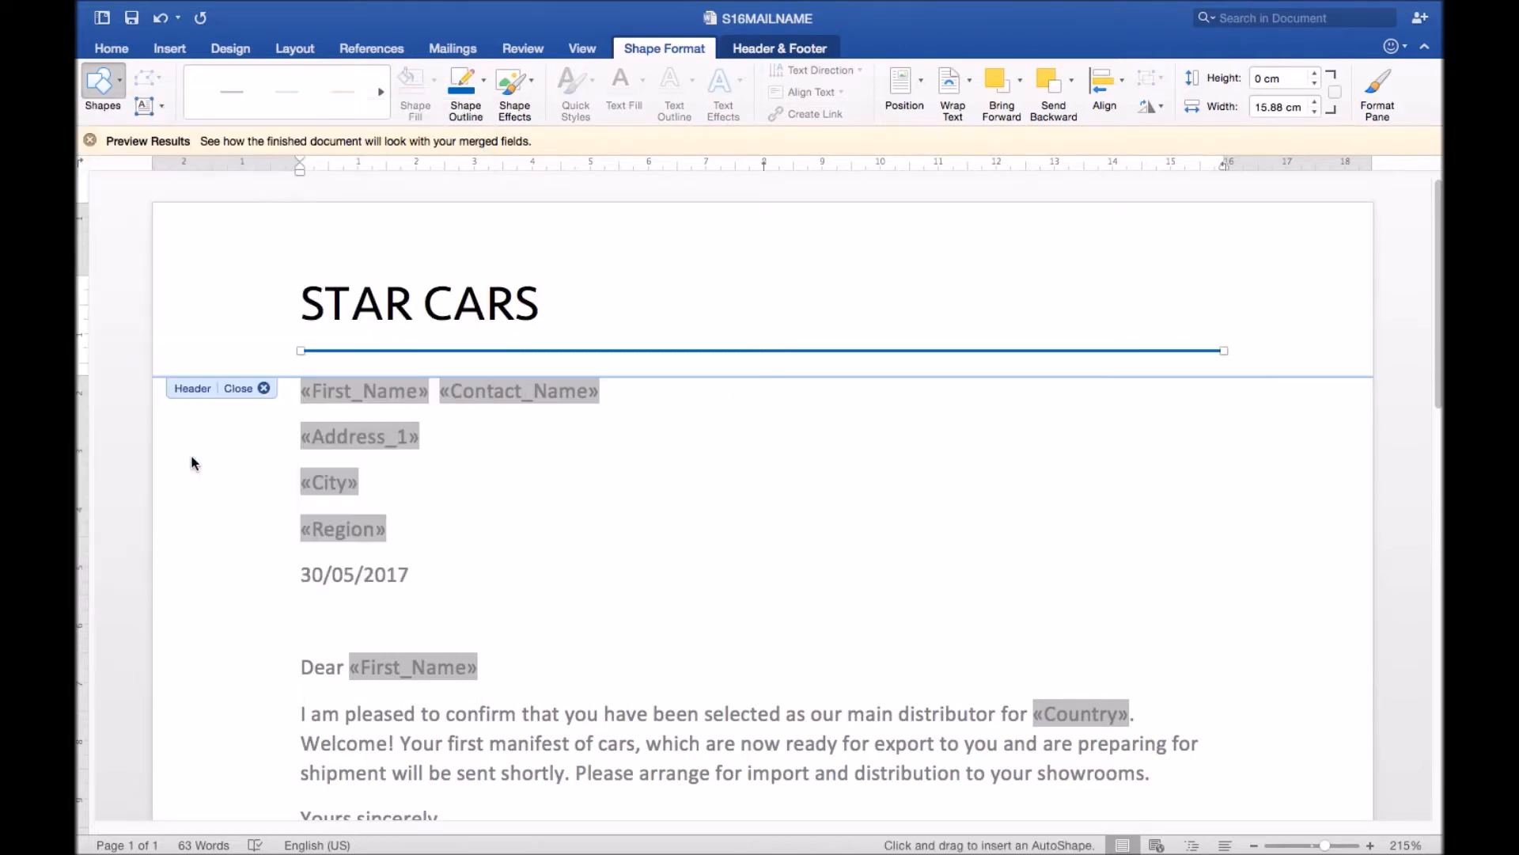
{"action": "left_click_drag", "start_coordinate": [1116, 278], "coordinate": [1179, 307]}
{"action": "key", "text": "super+z"}
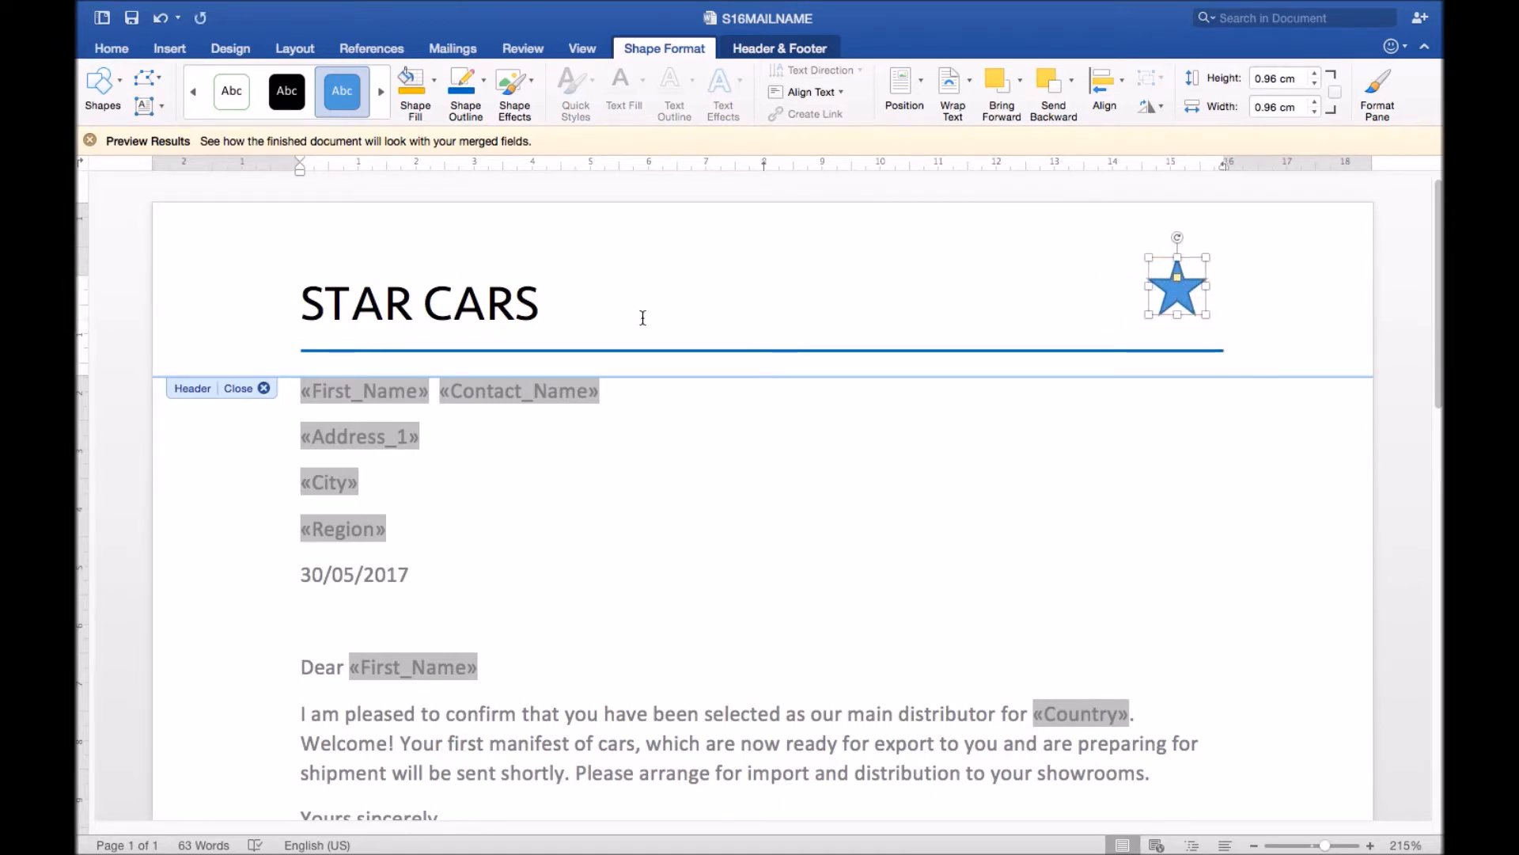
{"action": "key", "text": "super+y"}
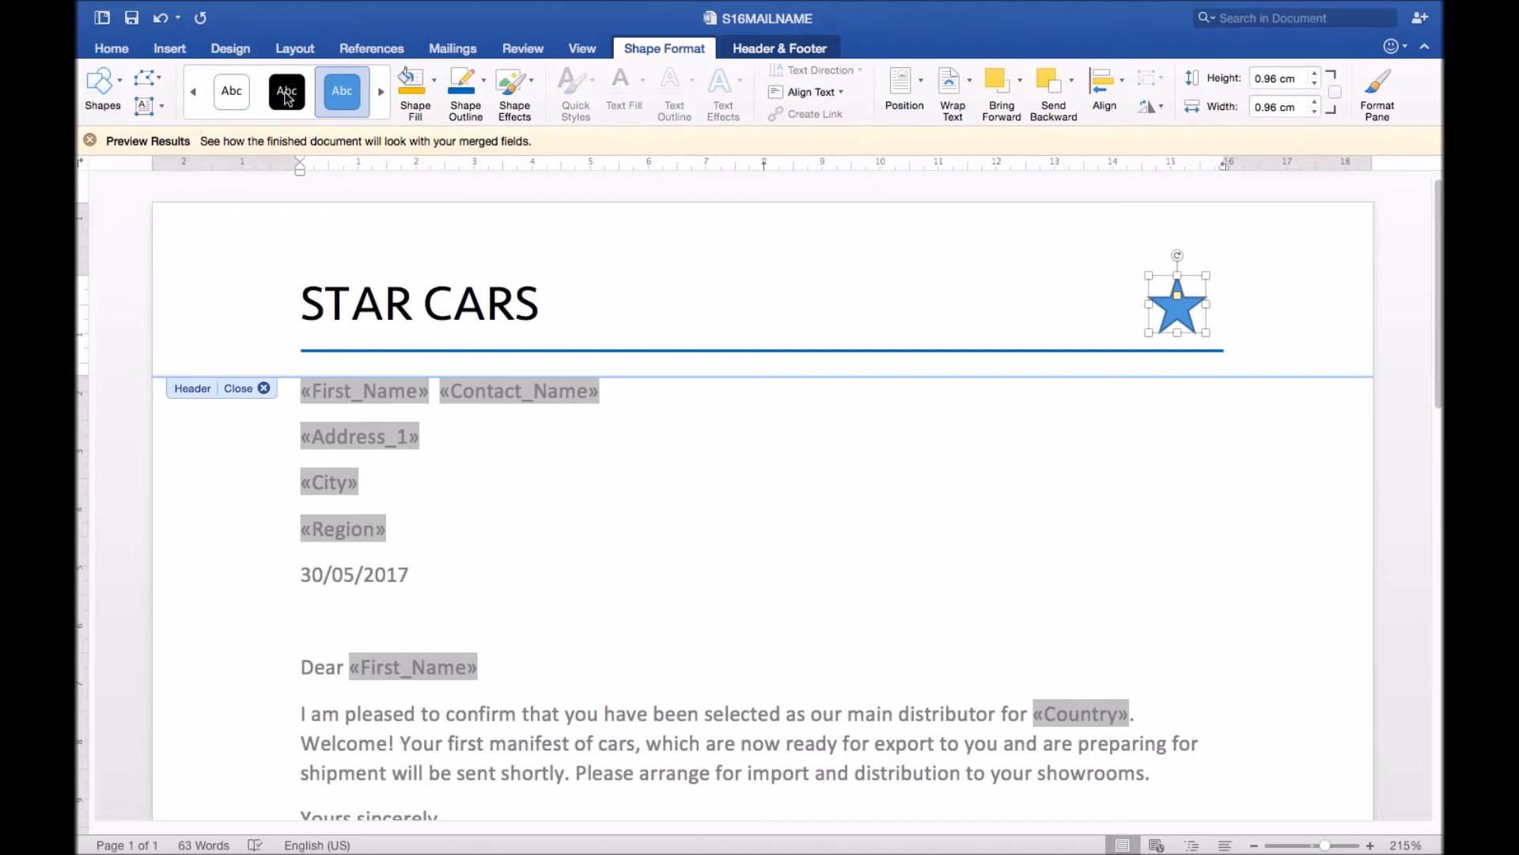
Step: Fill the header star with gold and give it a lighter gold outline
{"action": "left_click", "coordinate": [411, 83]}
{"action": "left_click", "coordinate": [480, 98]}
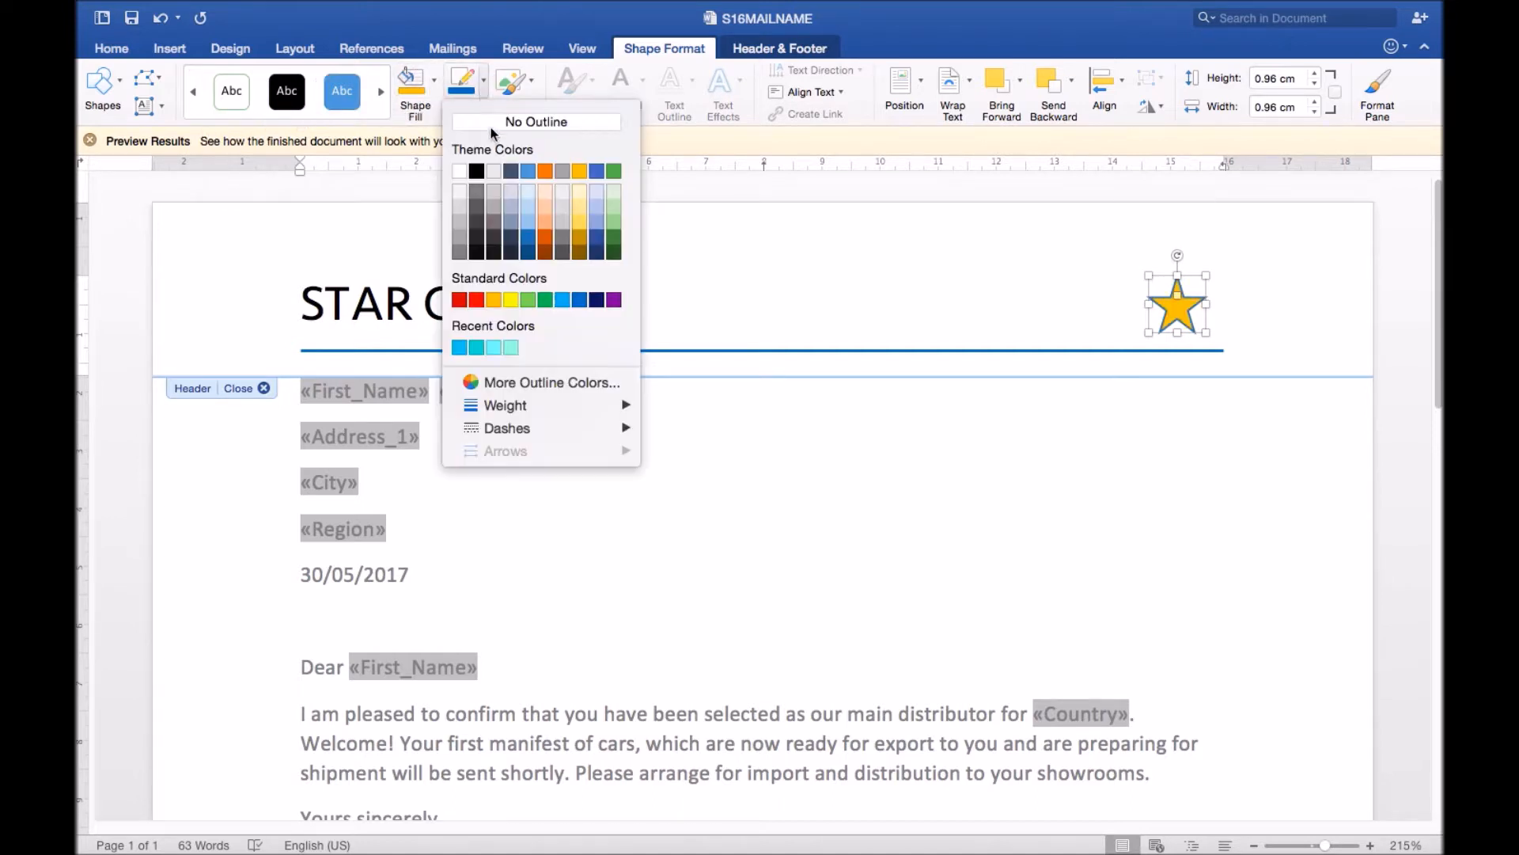
{"action": "left_click", "coordinate": [577, 173]}
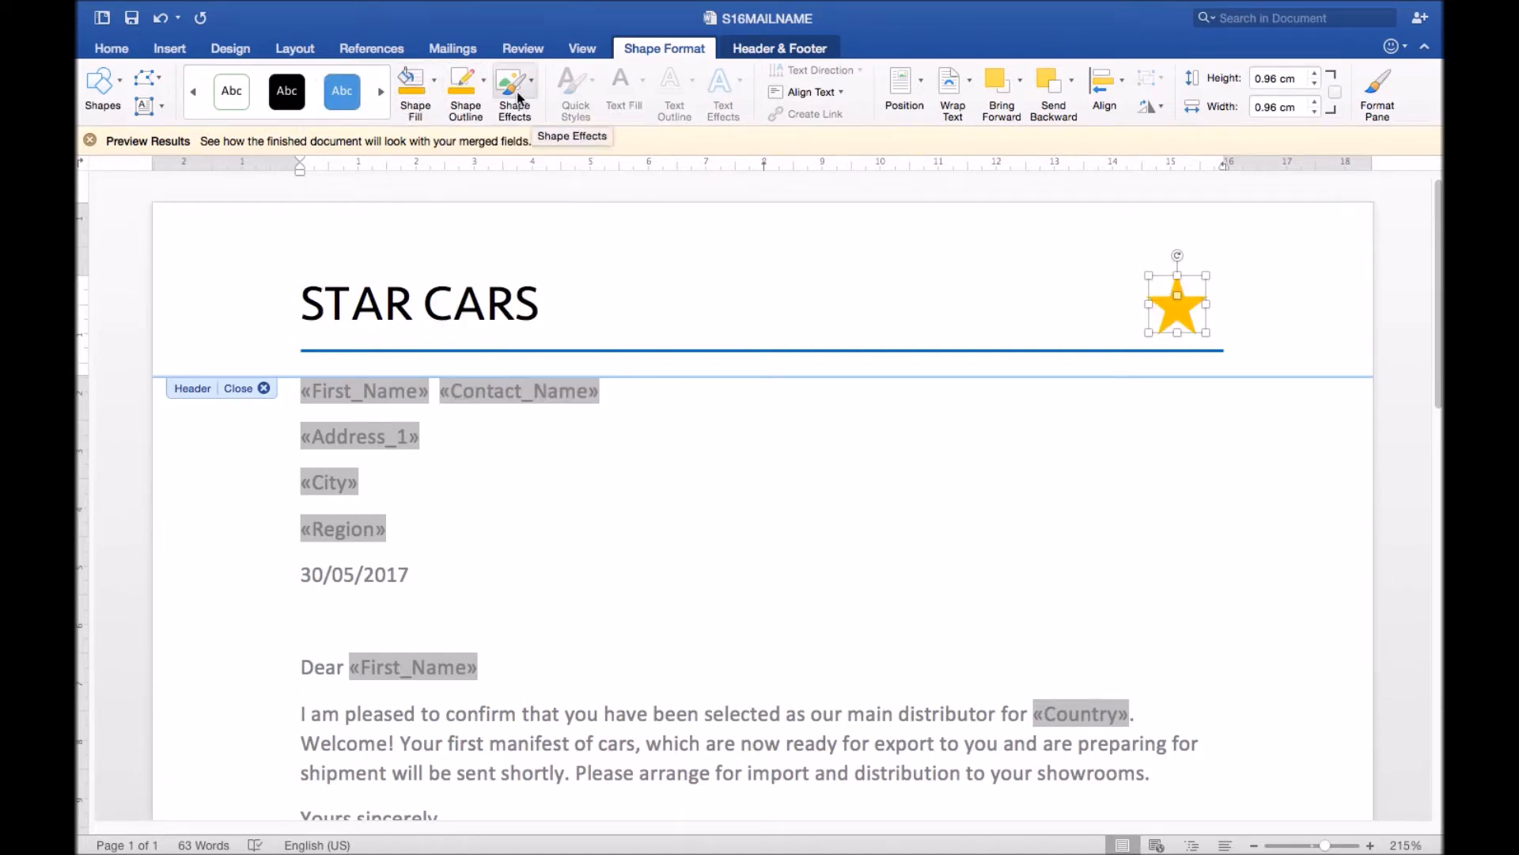
{"action": "left_click", "coordinate": [483, 80]}
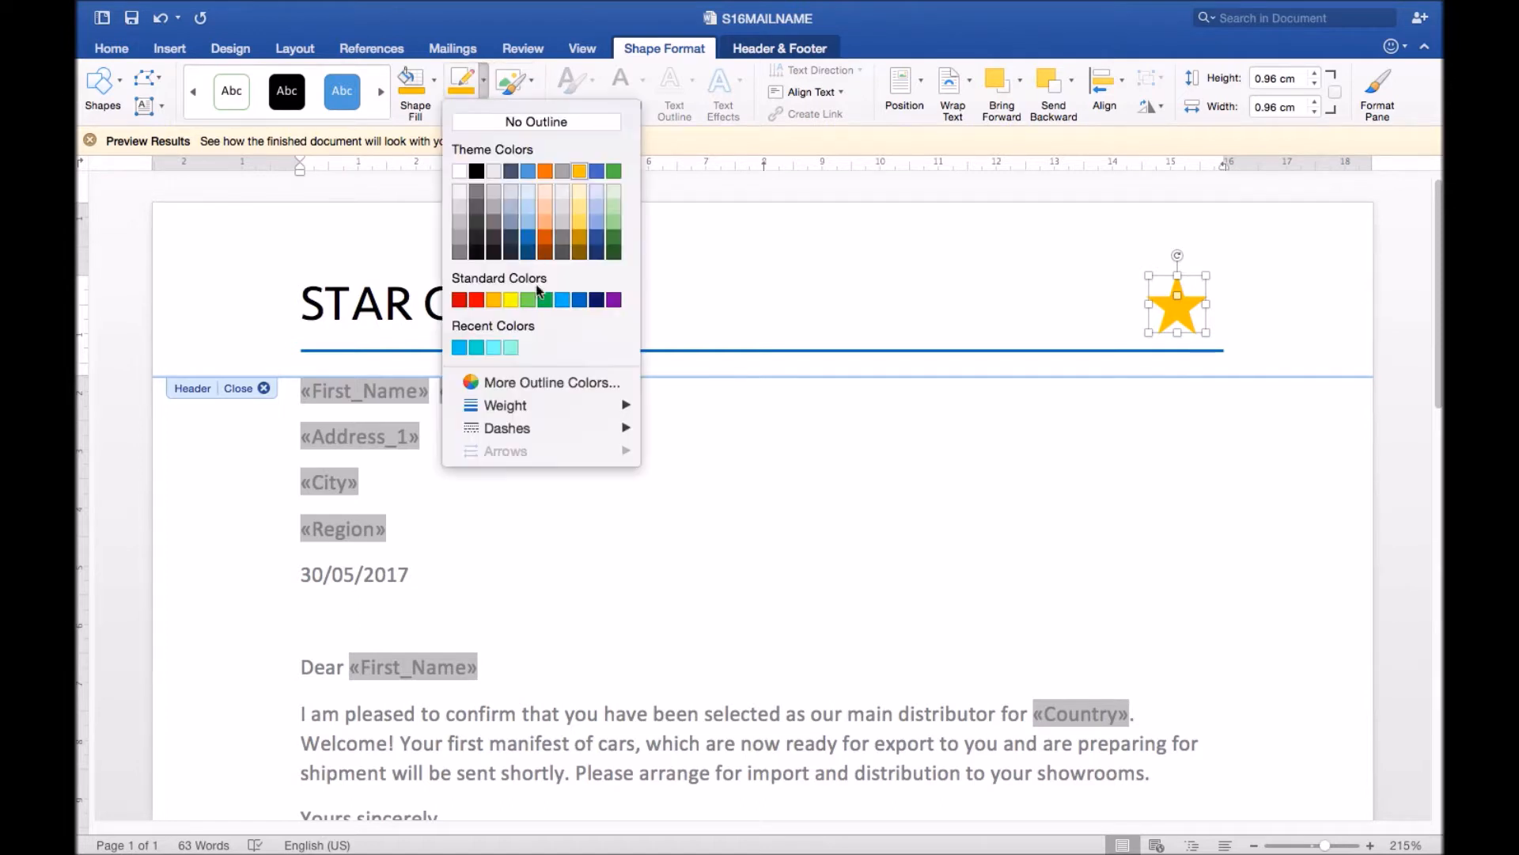
{"action": "left_click", "coordinate": [580, 212]}
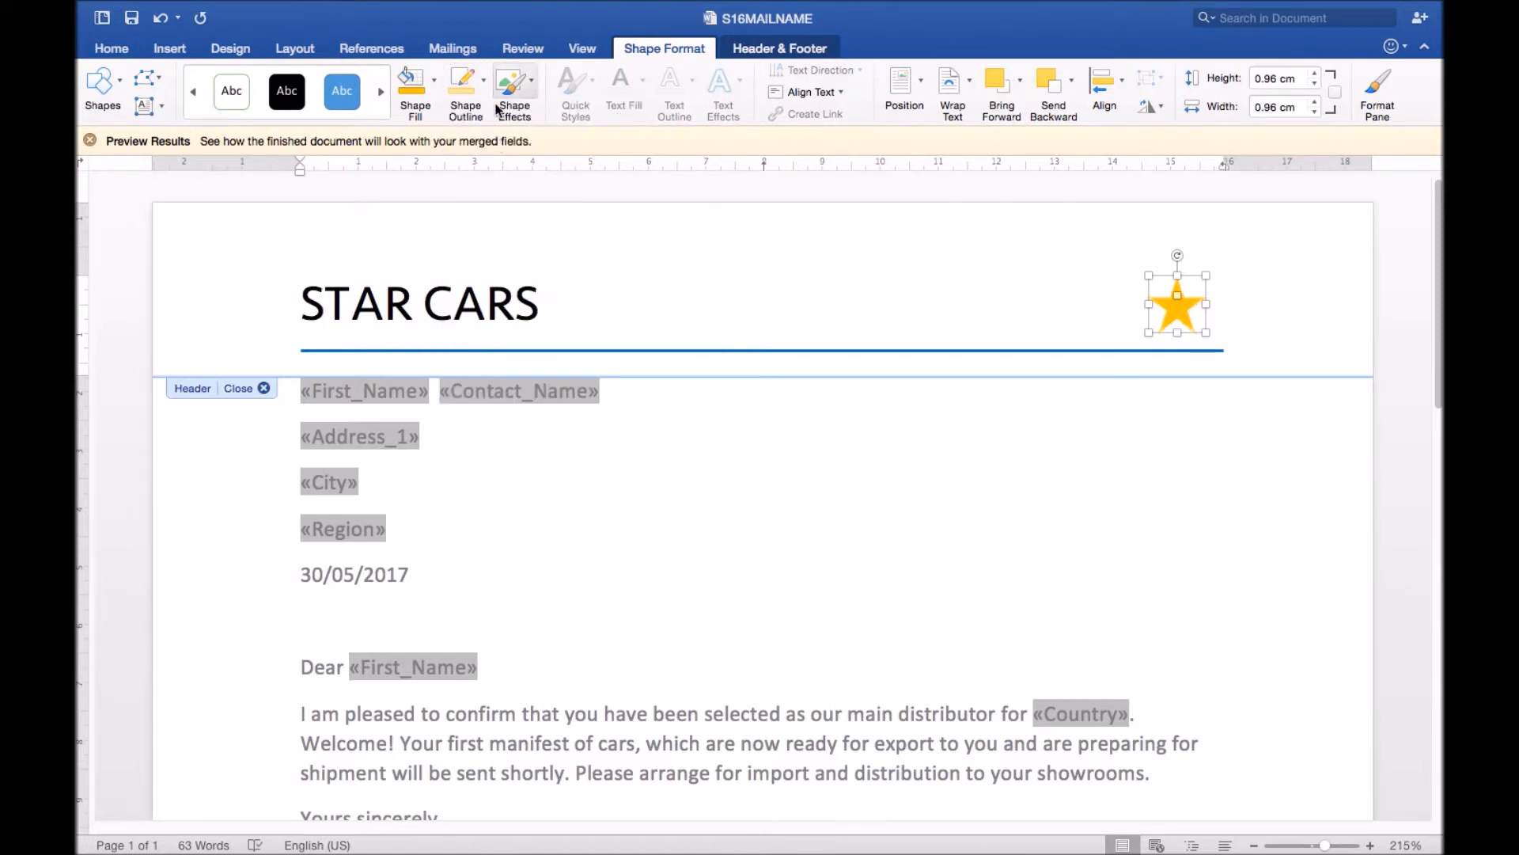
Step: Apply the first reflection variation to the header star and enlarge the star slightly from its upper-left corner
{"action": "left_click", "coordinate": [523, 79]}
{"action": "mouse_move", "coordinate": [563, 149]}
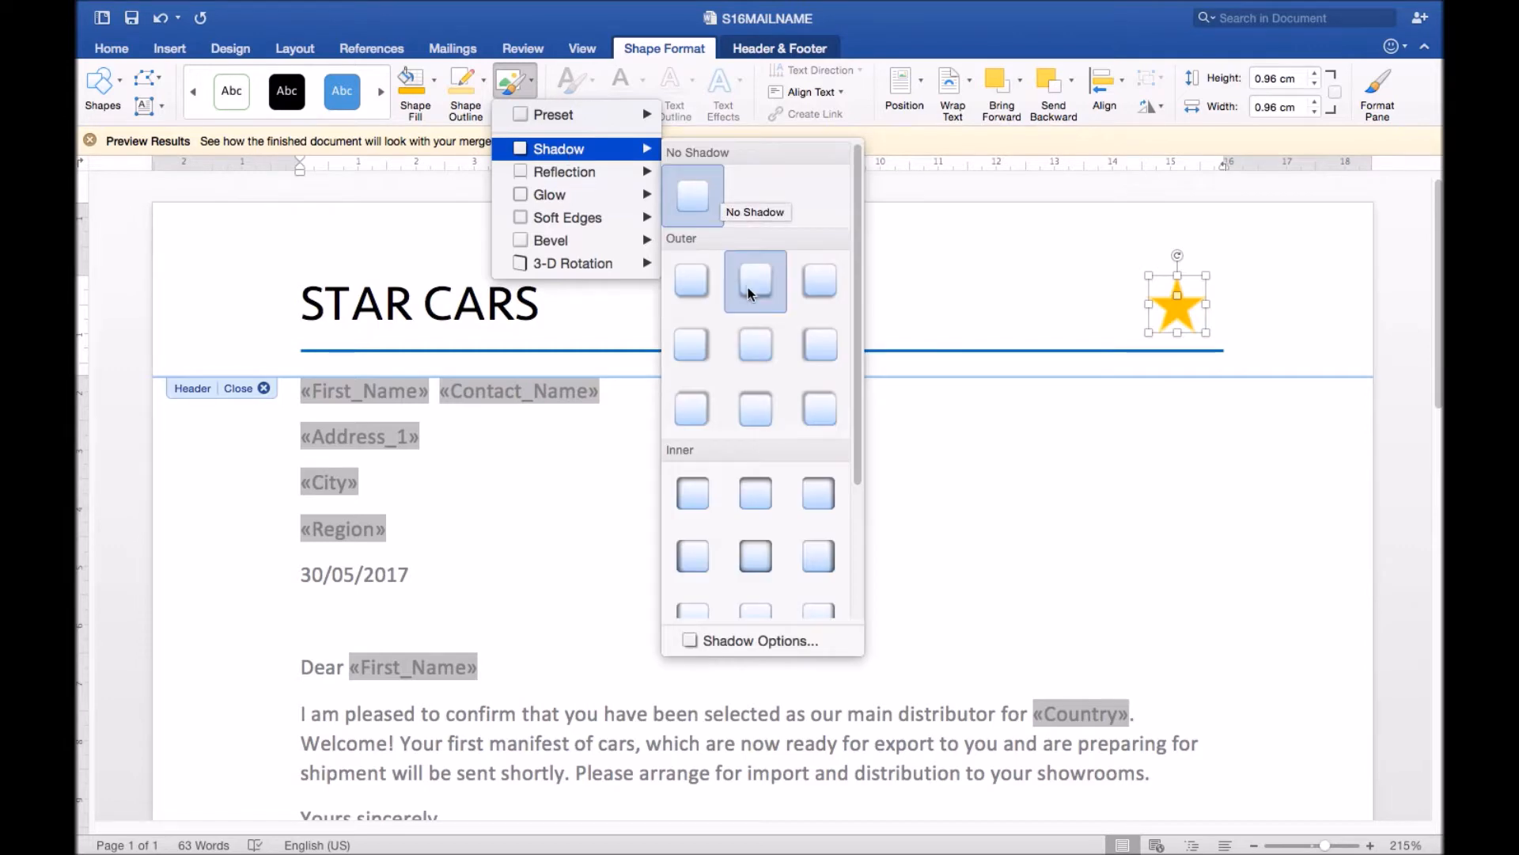
{"action": "mouse_move", "coordinate": [581, 175]}
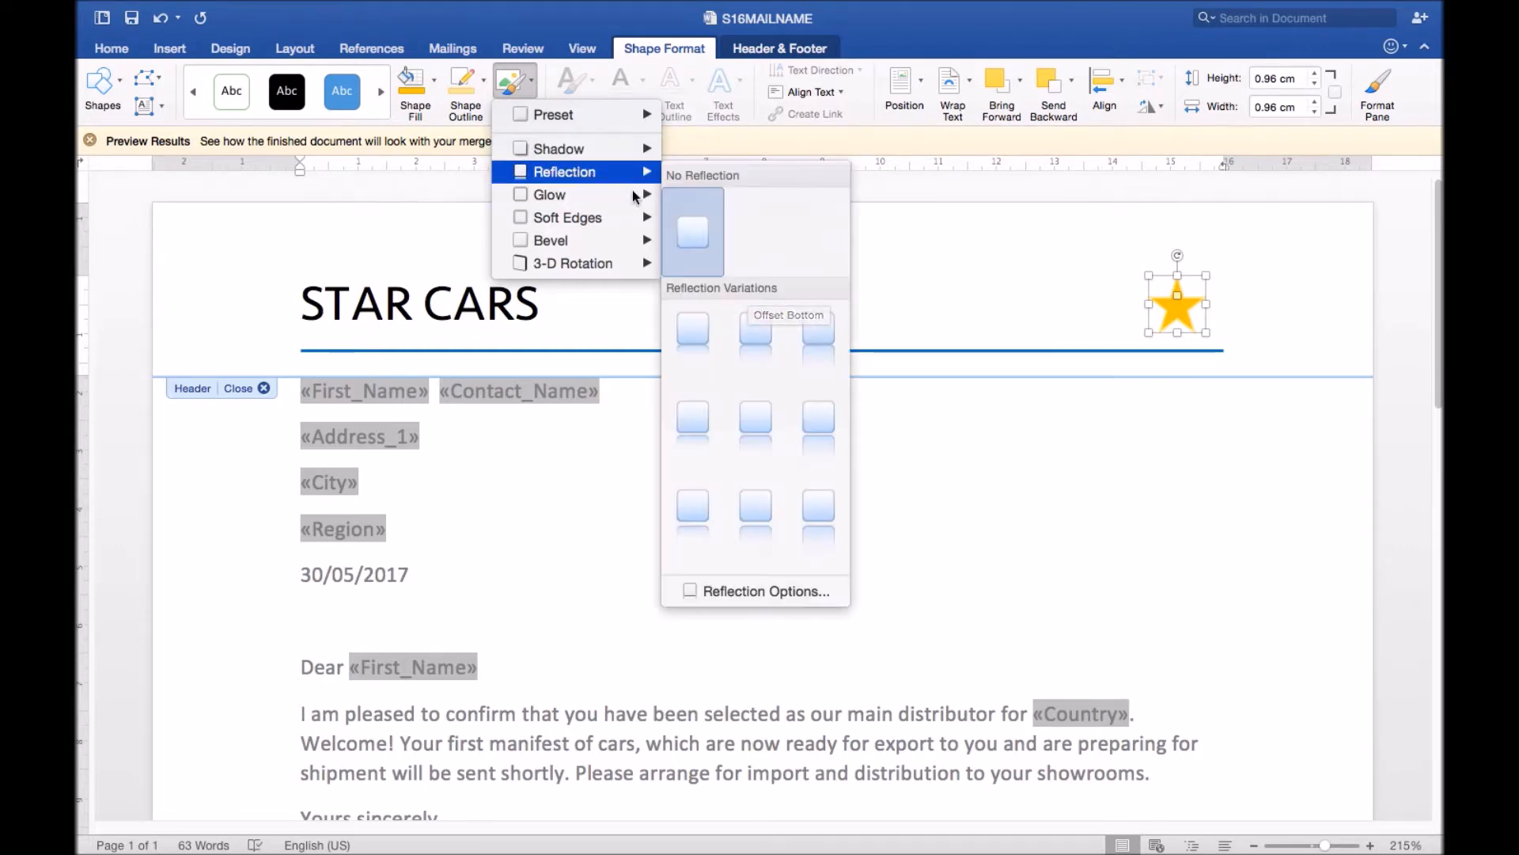
{"action": "left_click", "coordinate": [705, 329]}
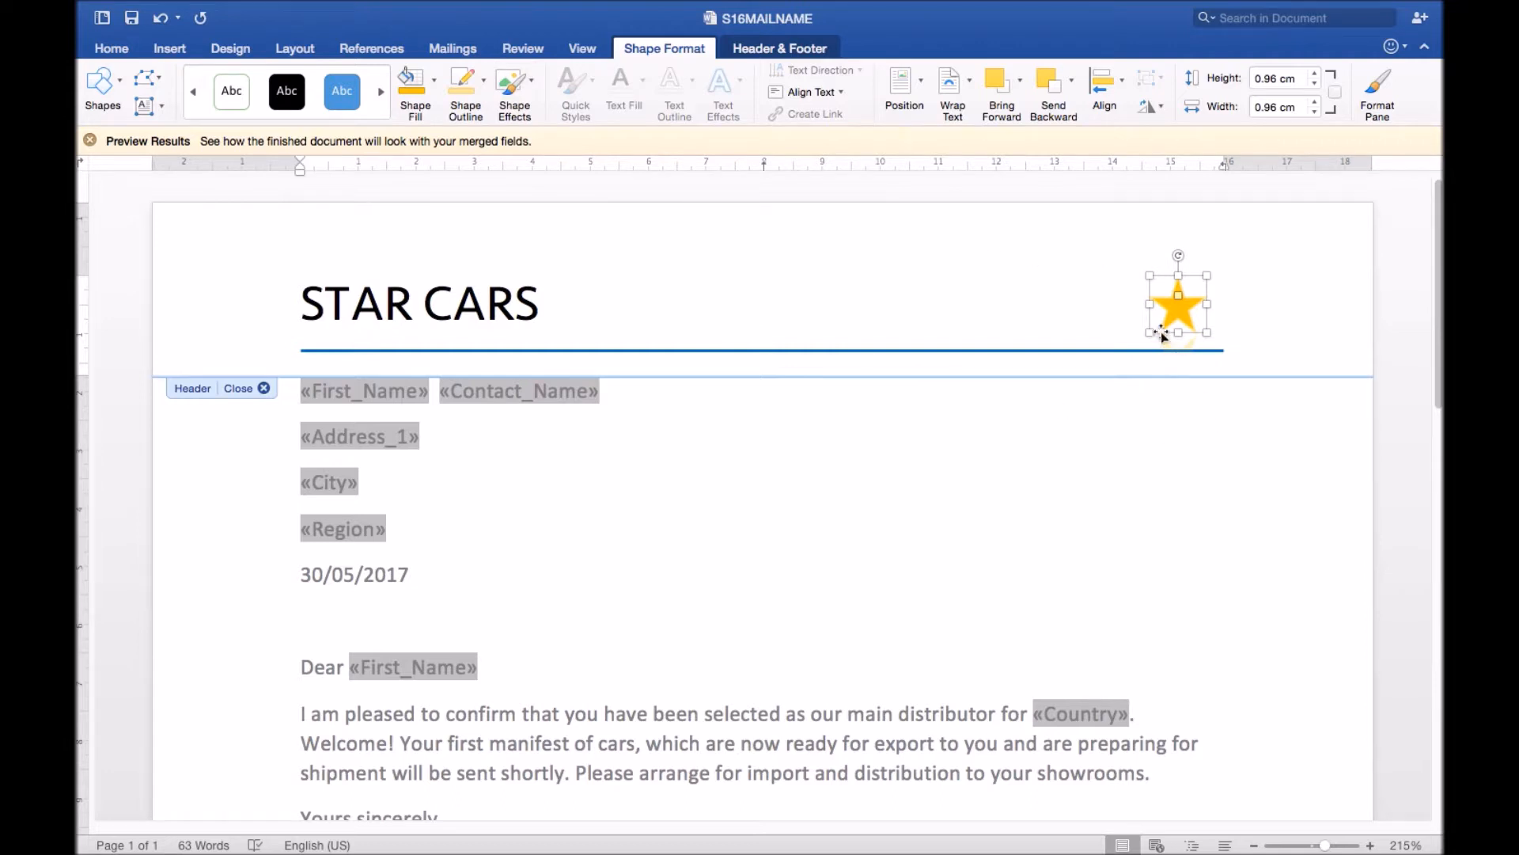
{"action": "left_click_drag", "start_coordinate": [1149, 277], "coordinate": [1131, 258]}
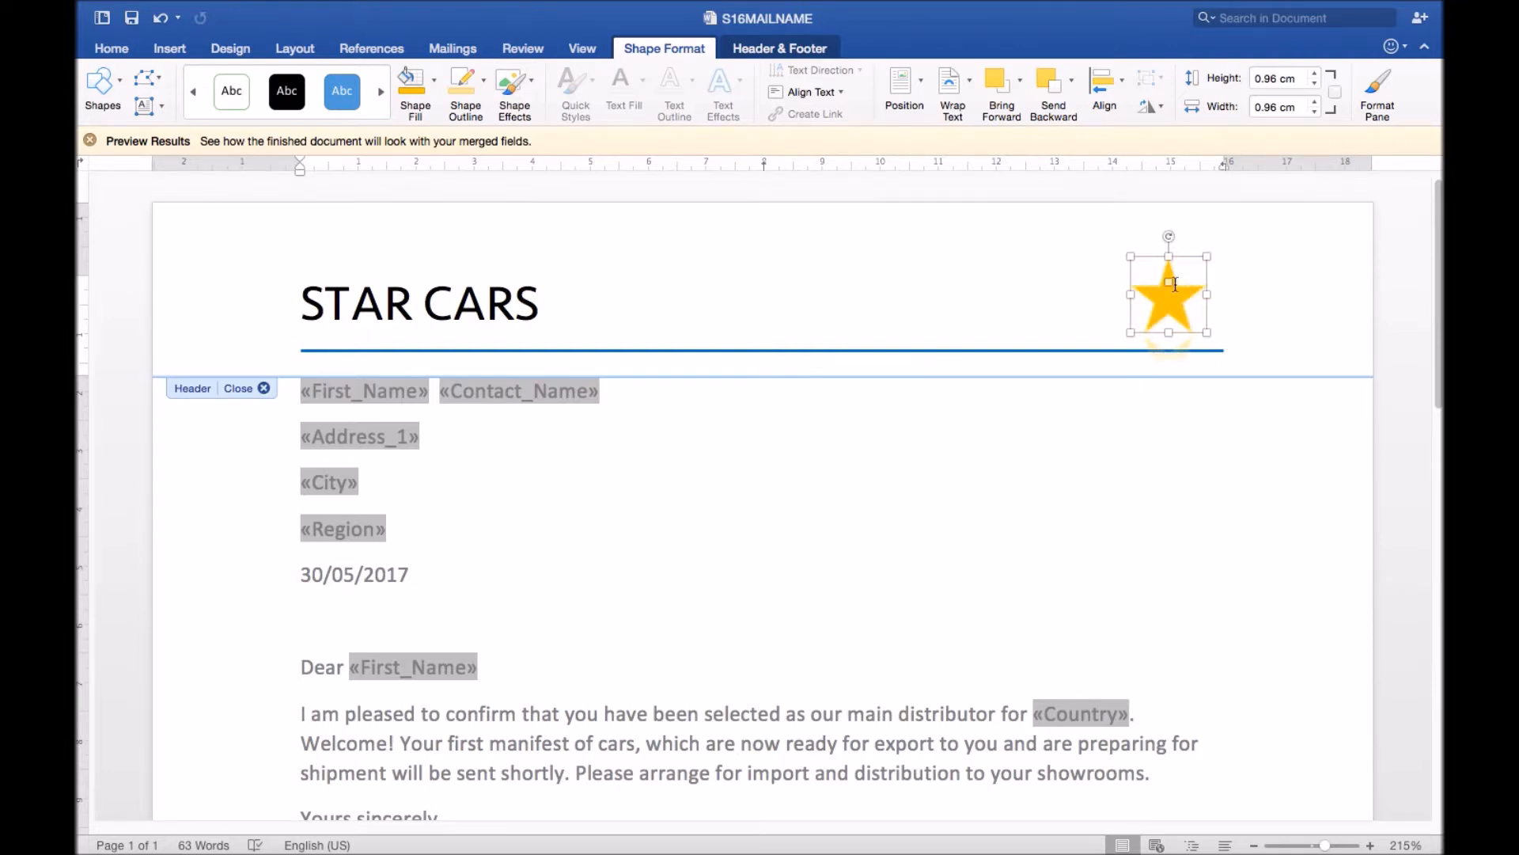
Step: Deselect the star and leave header editing to return to the letter body
{"action": "left_click", "coordinate": [1273, 321]}
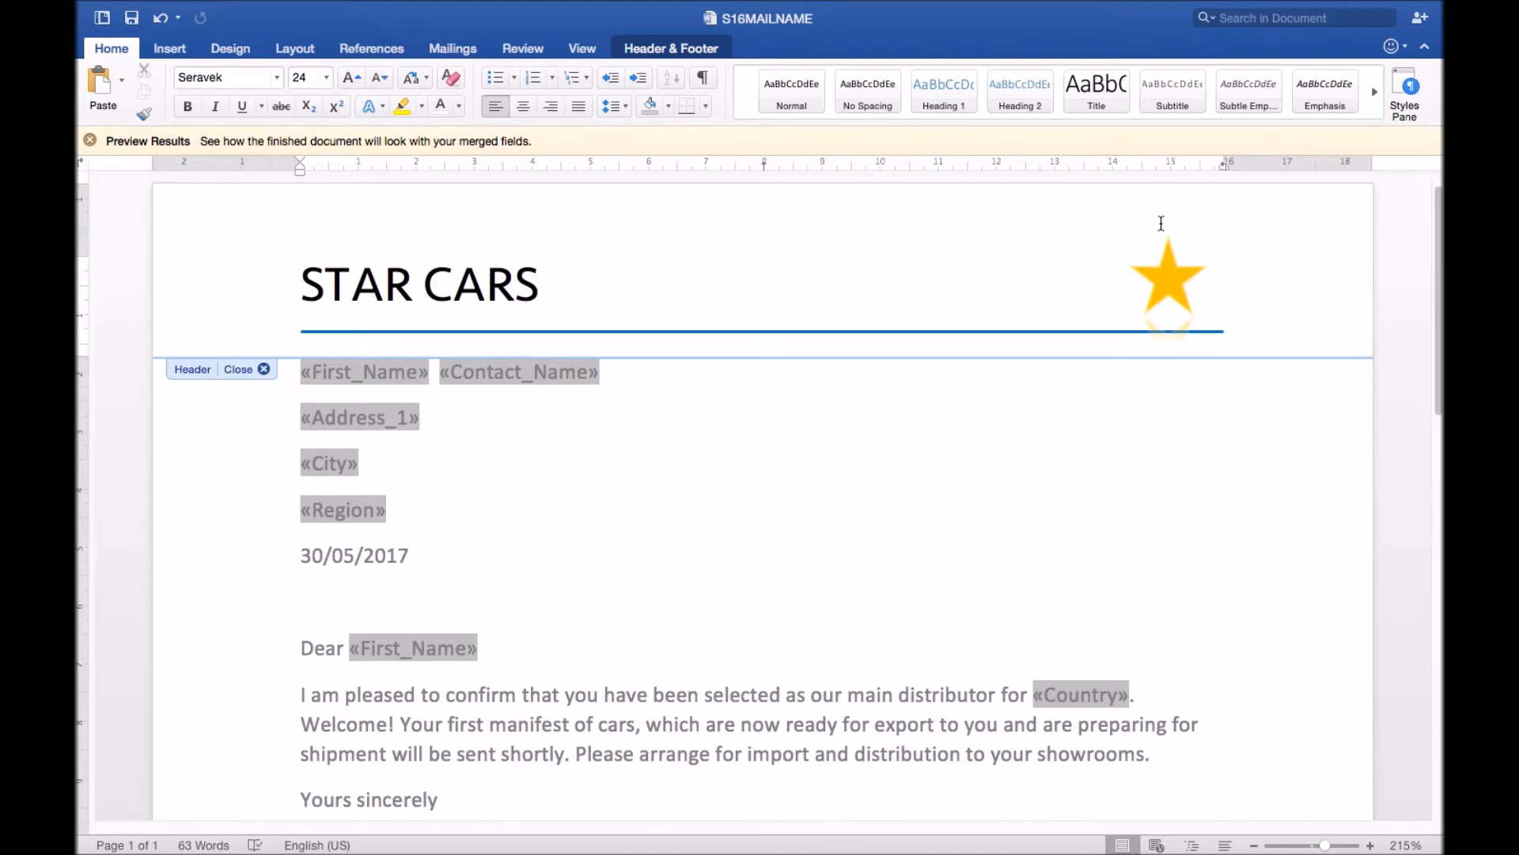
{"action": "left_click", "coordinate": [1017, 330]}
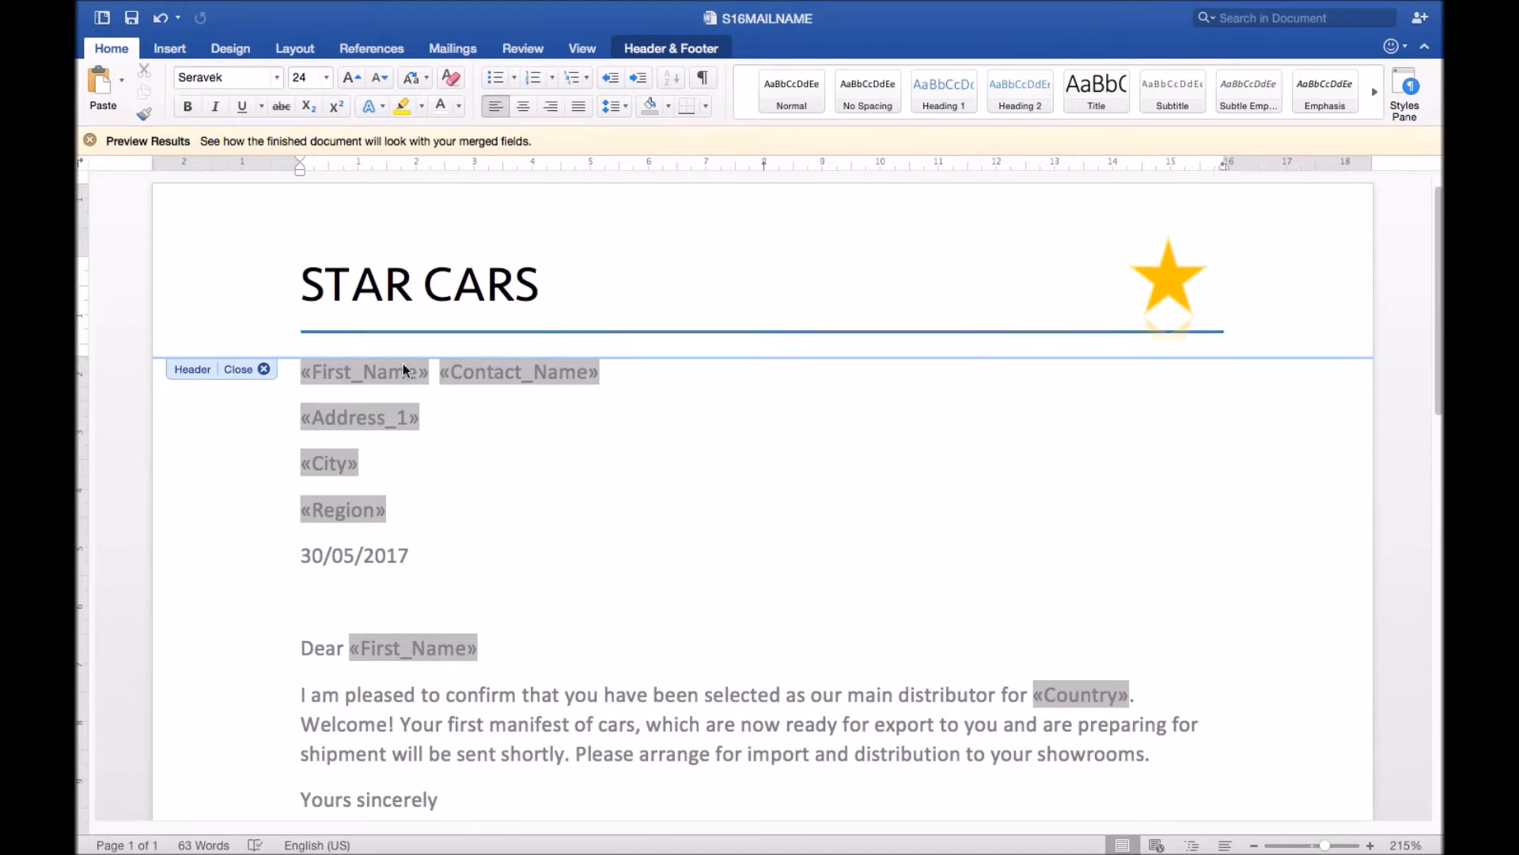
{"action": "left_click_drag", "start_coordinate": [585, 275], "coordinate": [323, 280]}
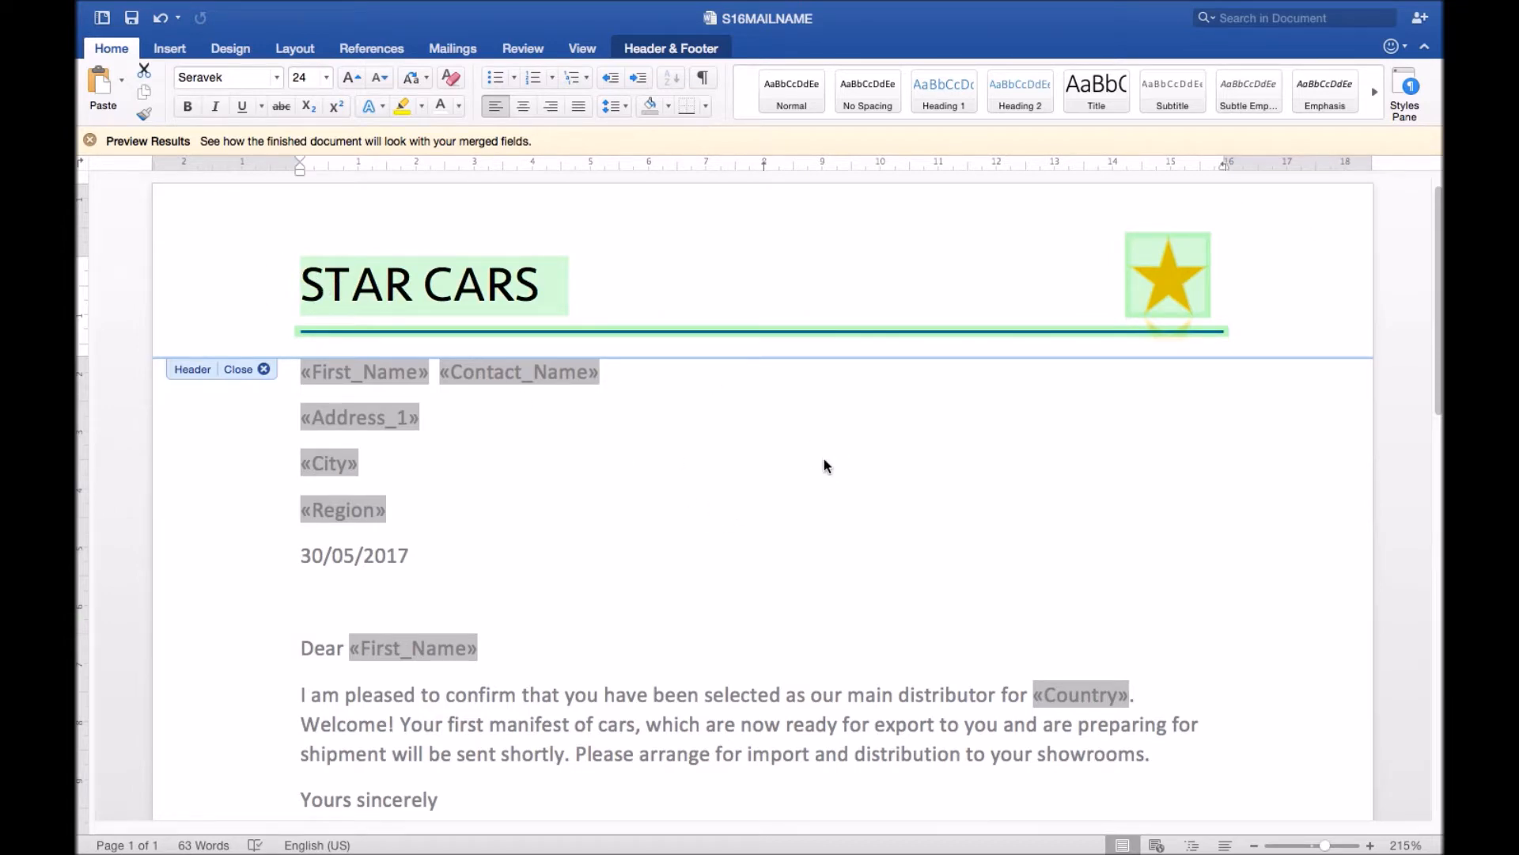
{"action": "double_click", "coordinate": [505, 473]}
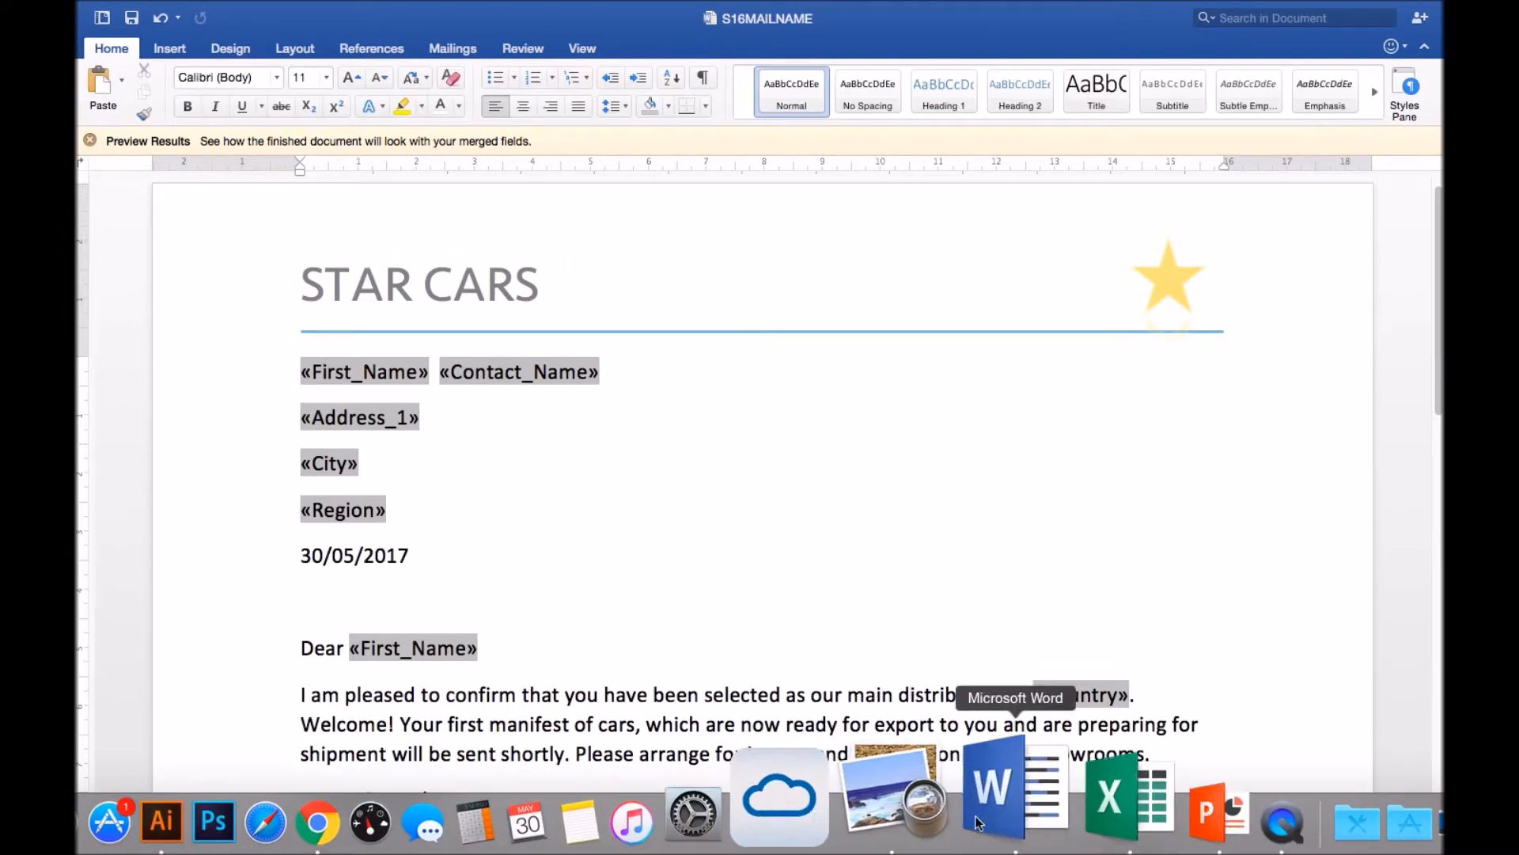
Step: Switch to the exam paper, highlight the task 30 instruction, and bring task 31 into view
{"action": "left_click_drag", "start_coordinate": [879, 494], "coordinate": [81, 524]}
{"action": "key", "text": "ctrl+Right"}
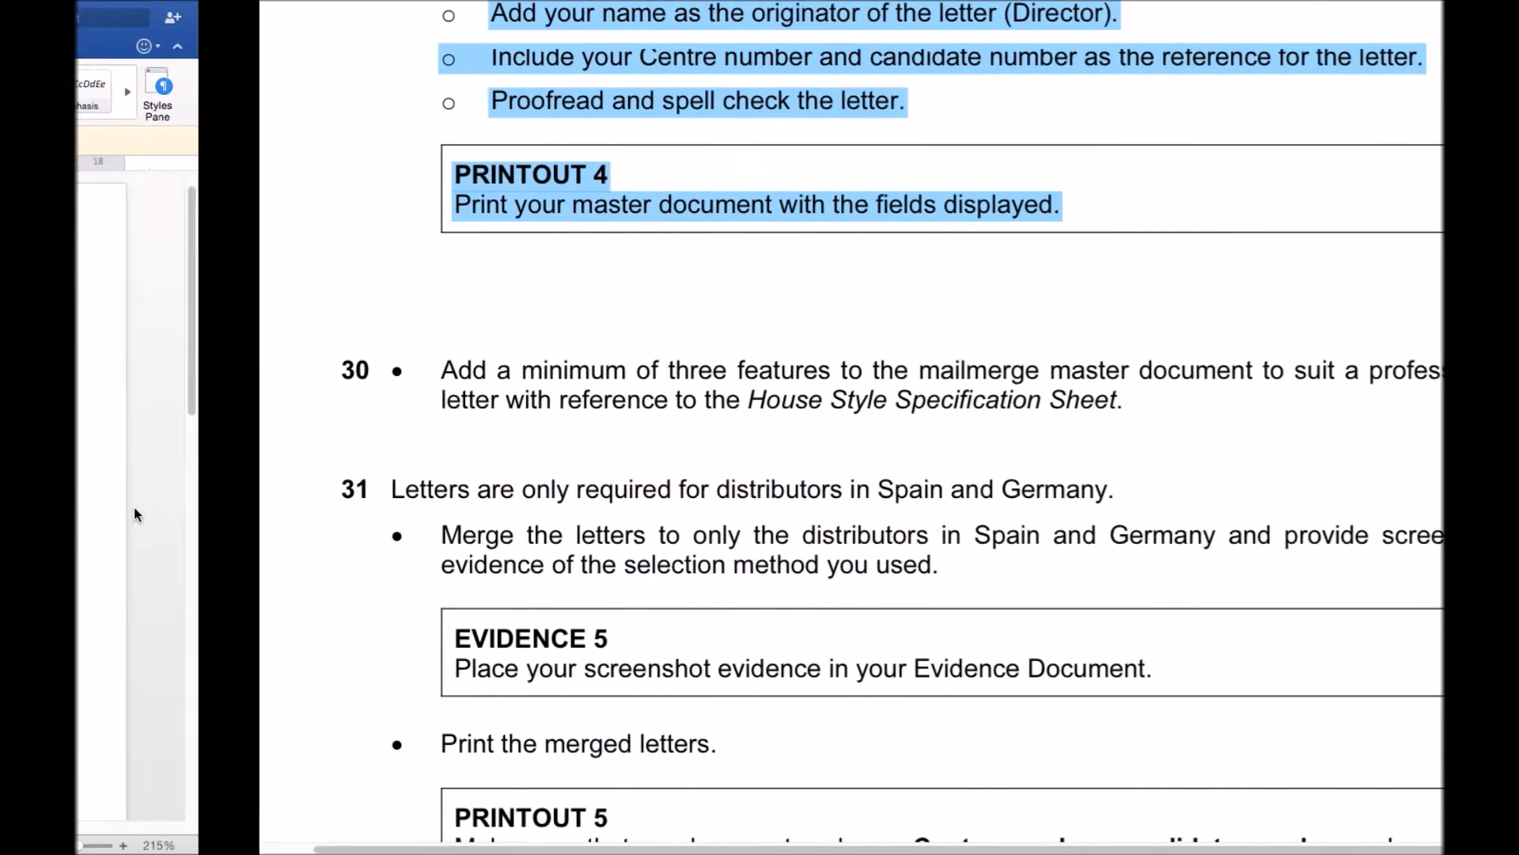
{"action": "left_click_drag", "start_coordinate": [257, 372], "coordinate": [960, 396]}
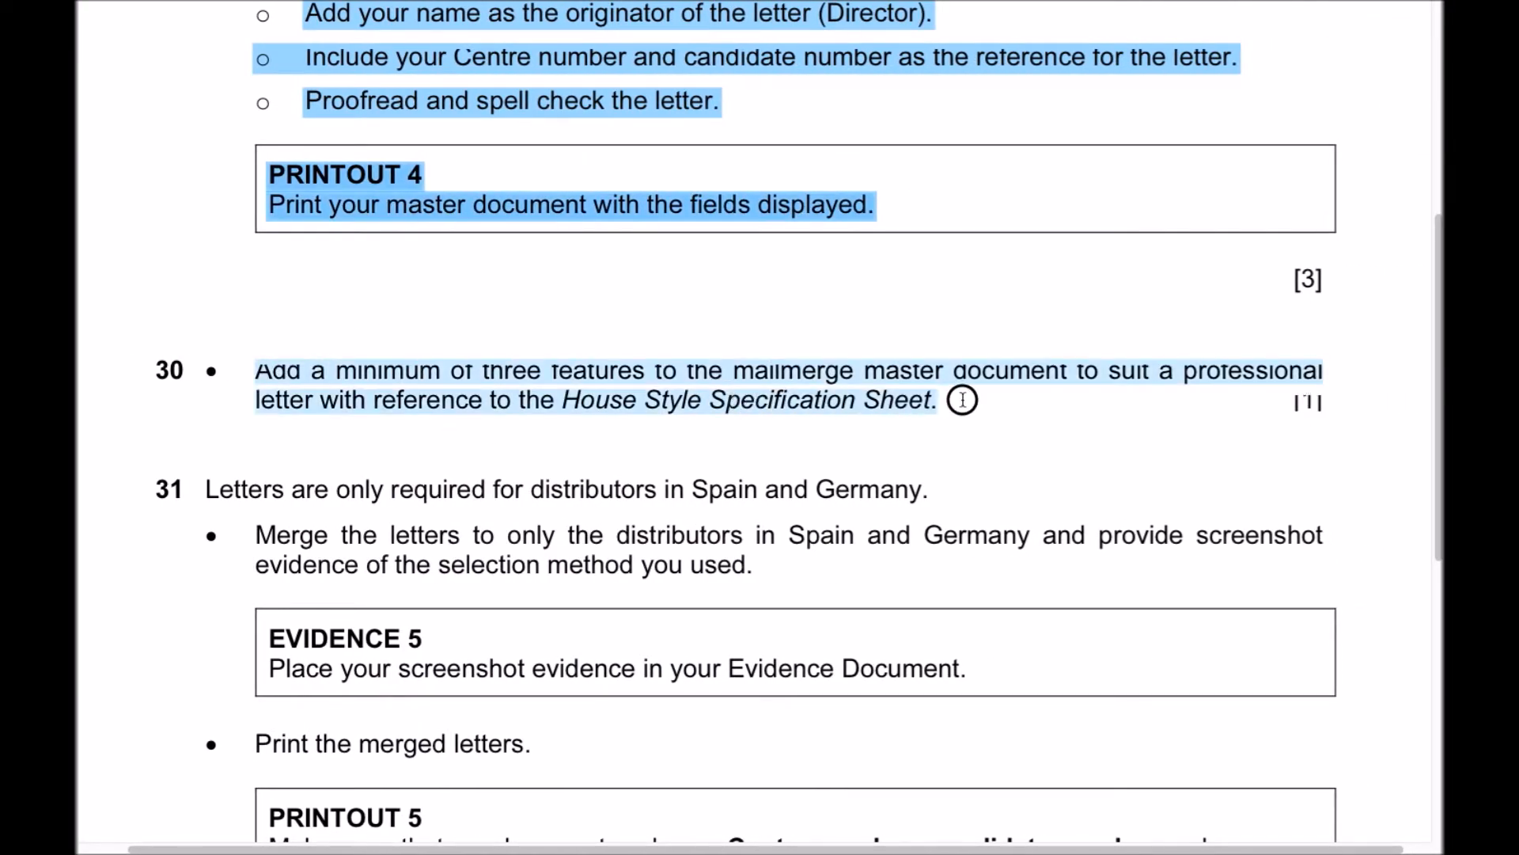
{"action": "scroll", "coordinate": [863, 543], "scroll_direction": "down", "scroll_amount": 2}
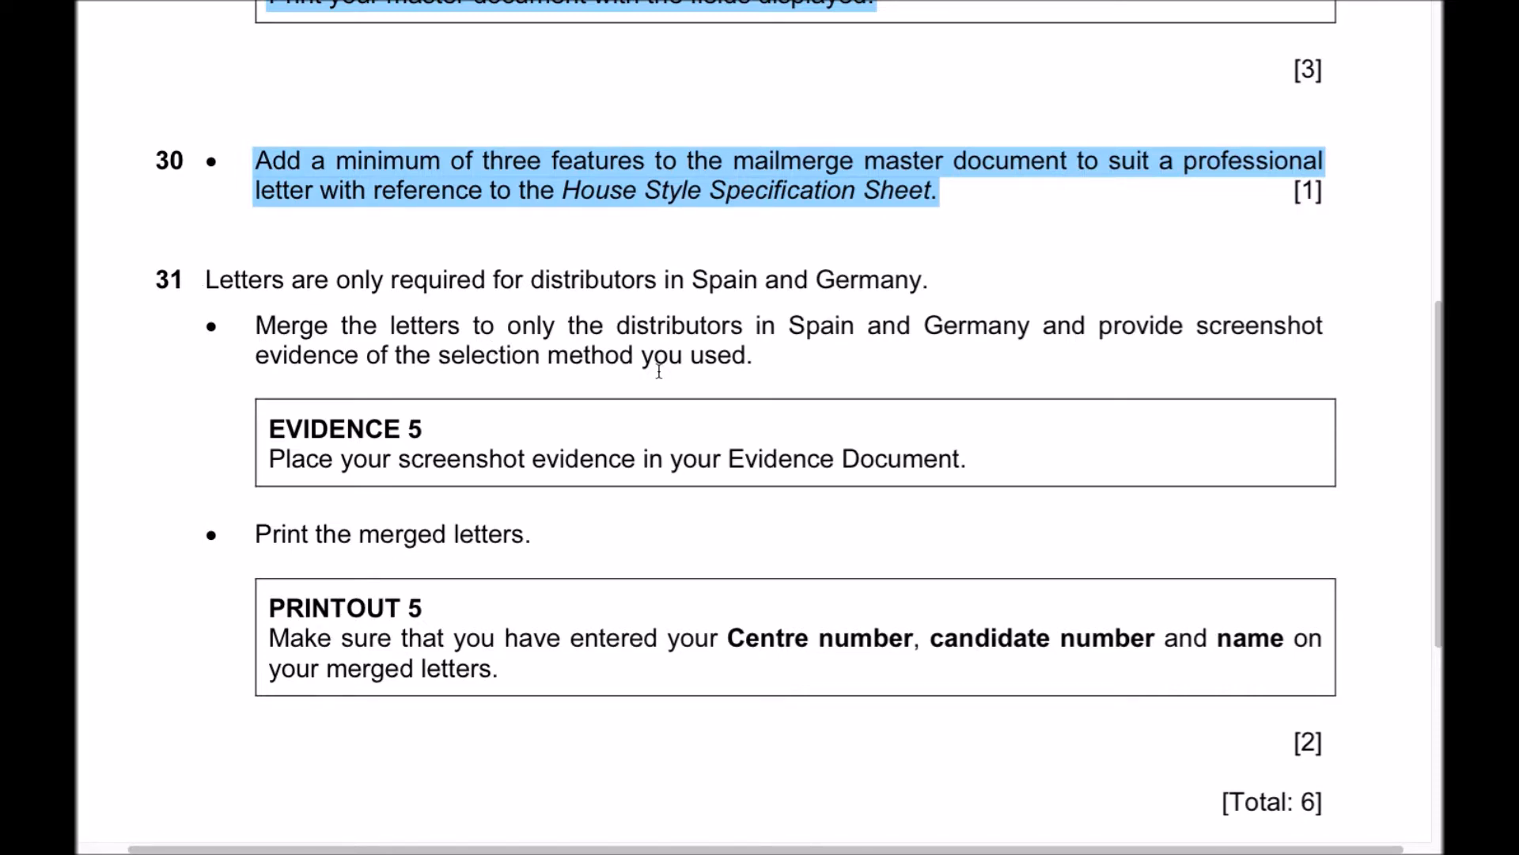
Step: Open the mail merge recipient filter in Word, and highlight task 31's instruction about distributors in Spain and Germany in the exam paper
{"action": "key", "text": "ctrl+Left"}
{"action": "left_click", "coordinate": [516, 393]}
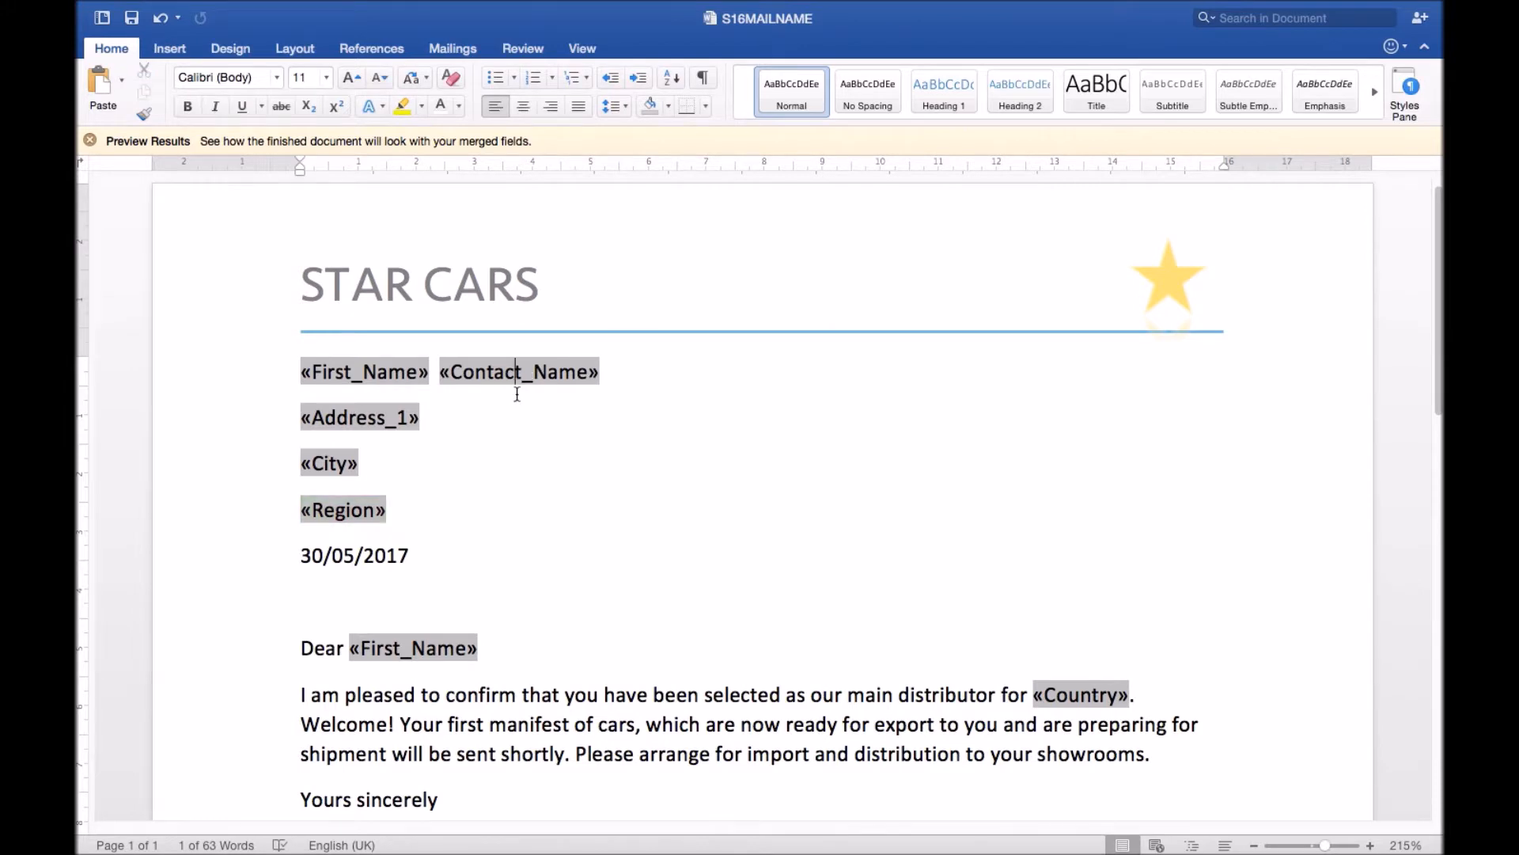
{"action": "left_click", "coordinate": [447, 49]}
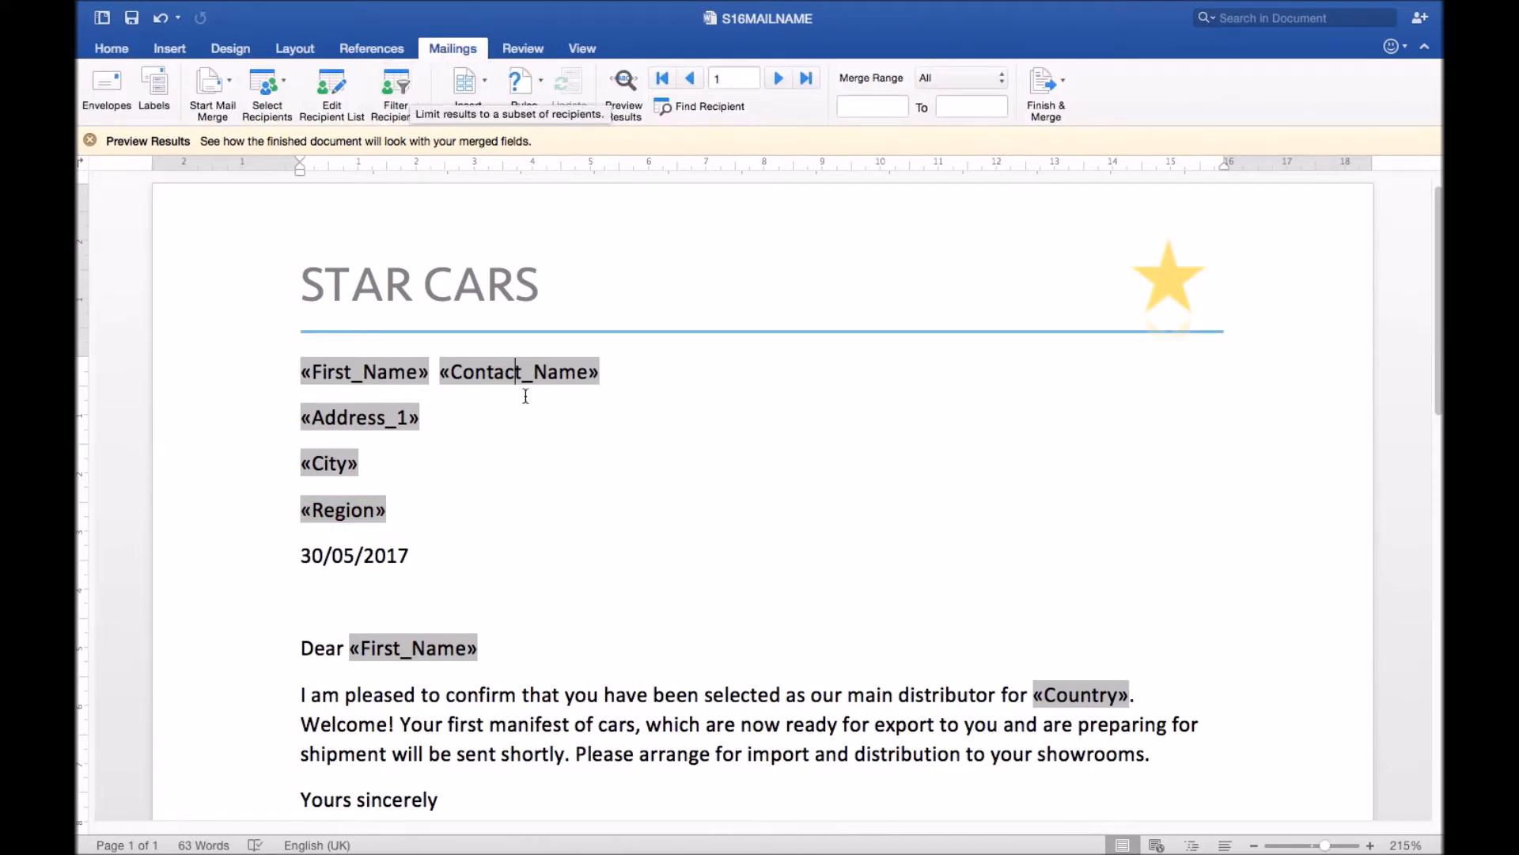
{"action": "left_click", "coordinate": [405, 91]}
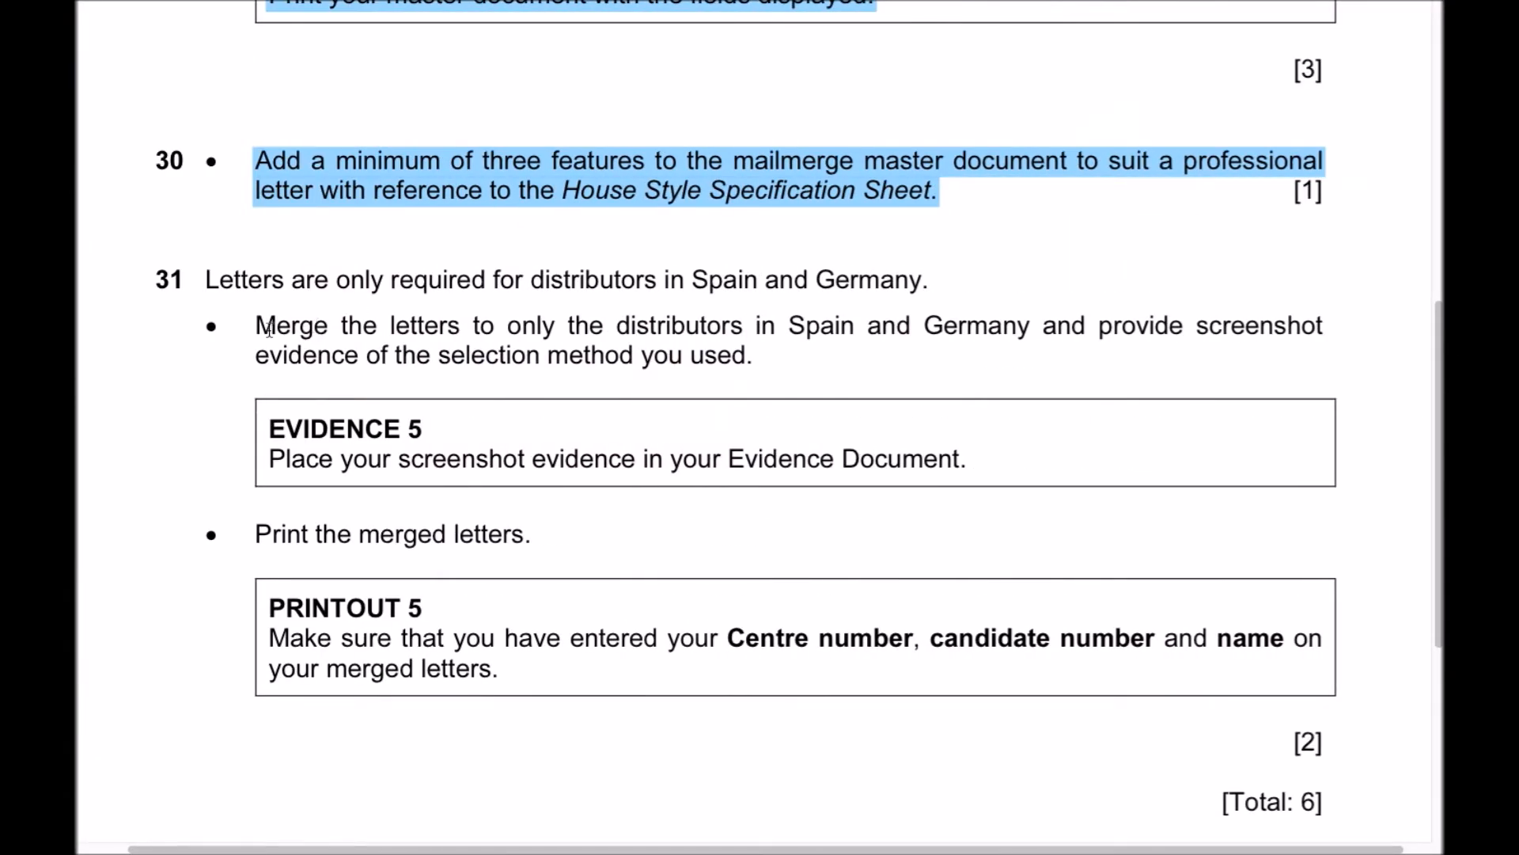
{"action": "left_click_drag", "start_coordinate": [269, 331], "coordinate": [756, 357]}
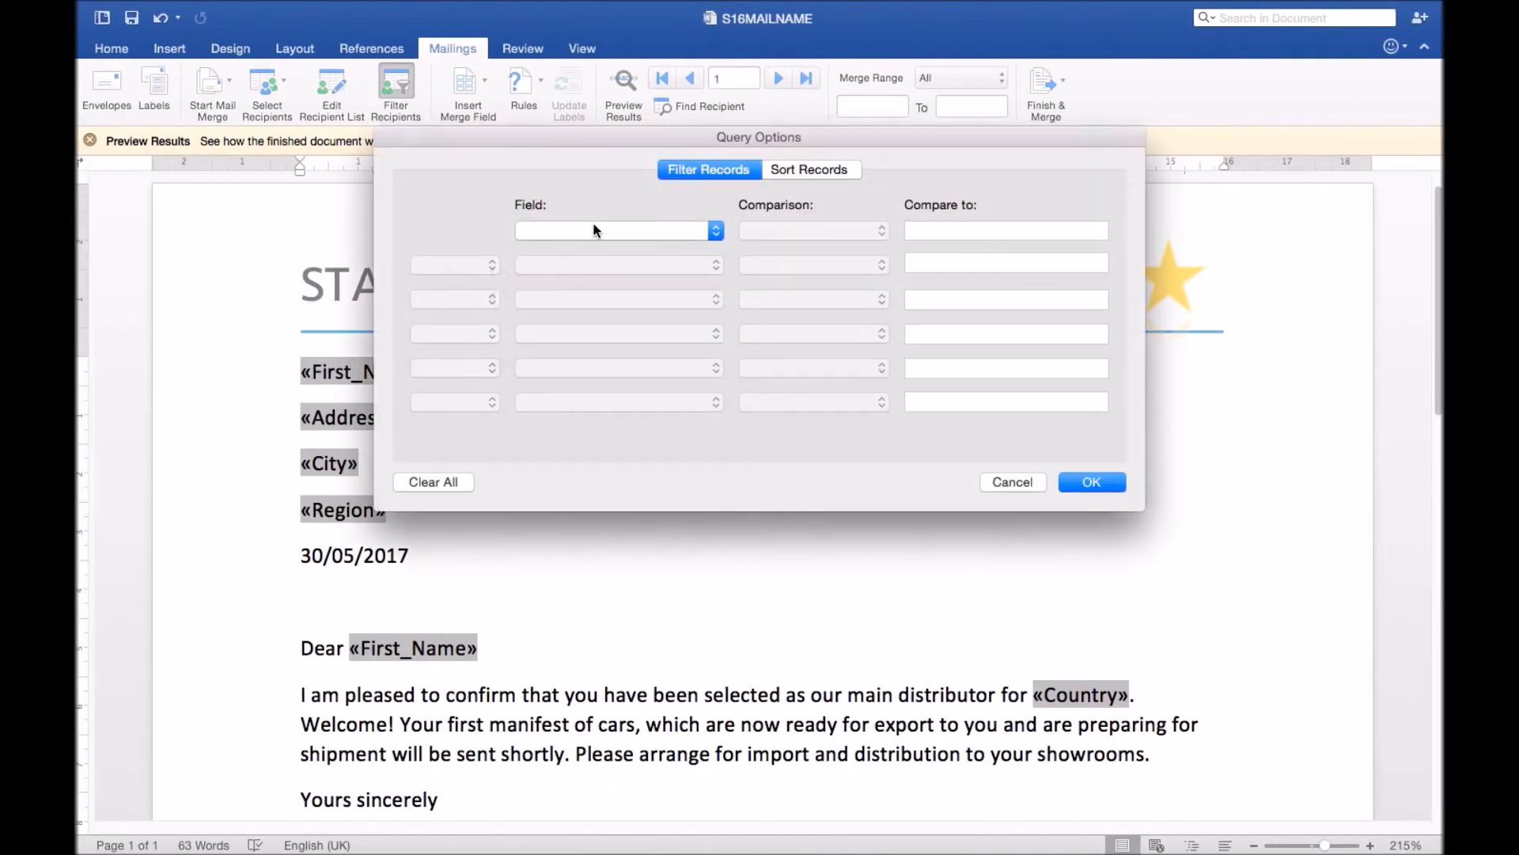
Step: Define the recipient filter as Country equal to Spain or Country equal to Germany
{"action": "left_click", "coordinate": [595, 233]}
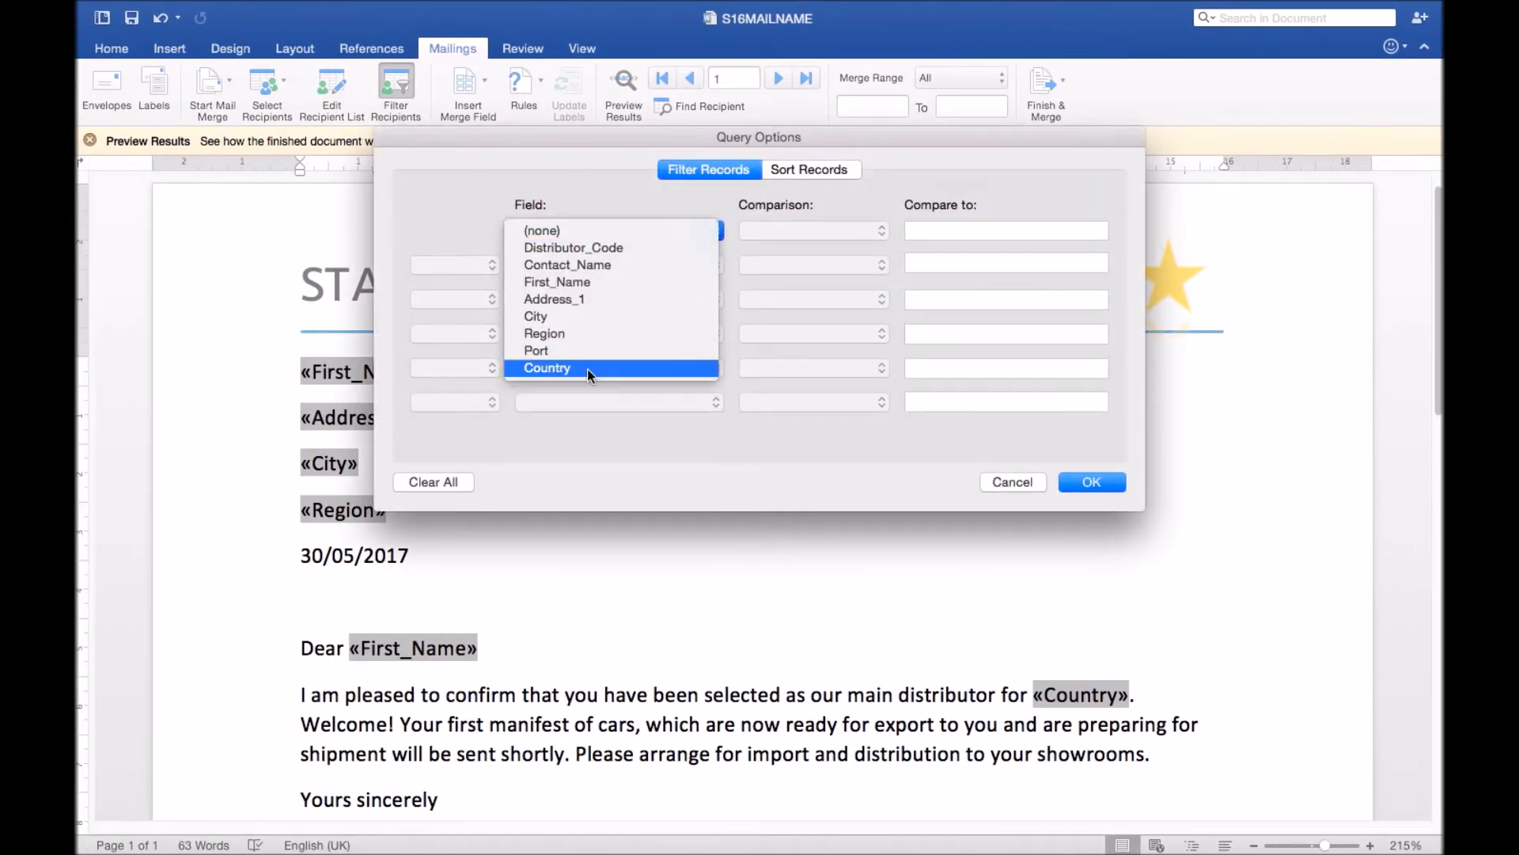
{"action": "left_click", "coordinate": [592, 343]}
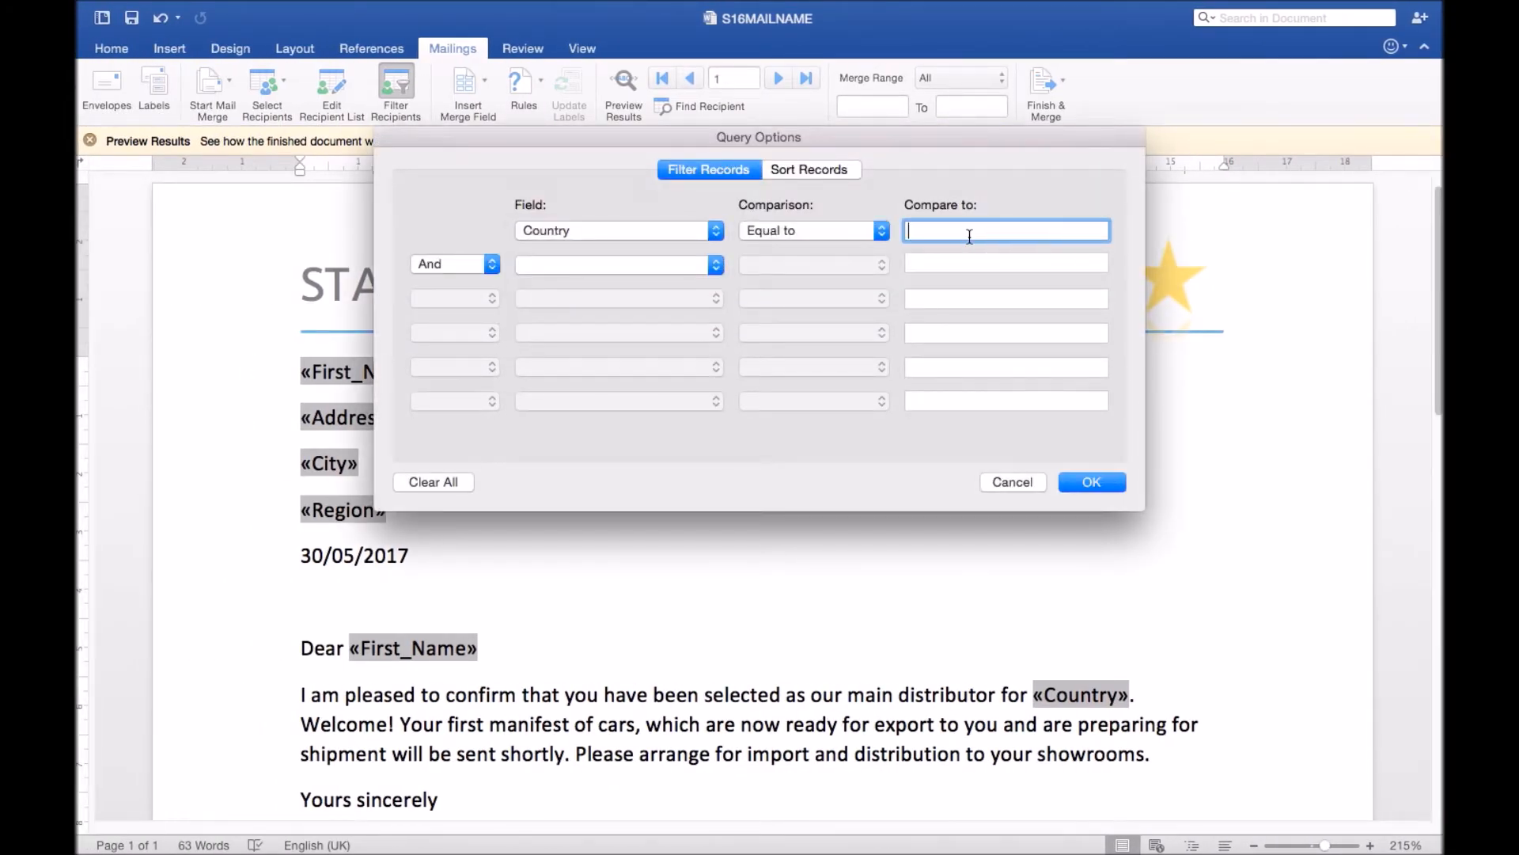
{"action": "left_click", "coordinate": [472, 258]}
{"action": "left_click", "coordinate": [469, 279]}
{"action": "left_click", "coordinate": [564, 270]}
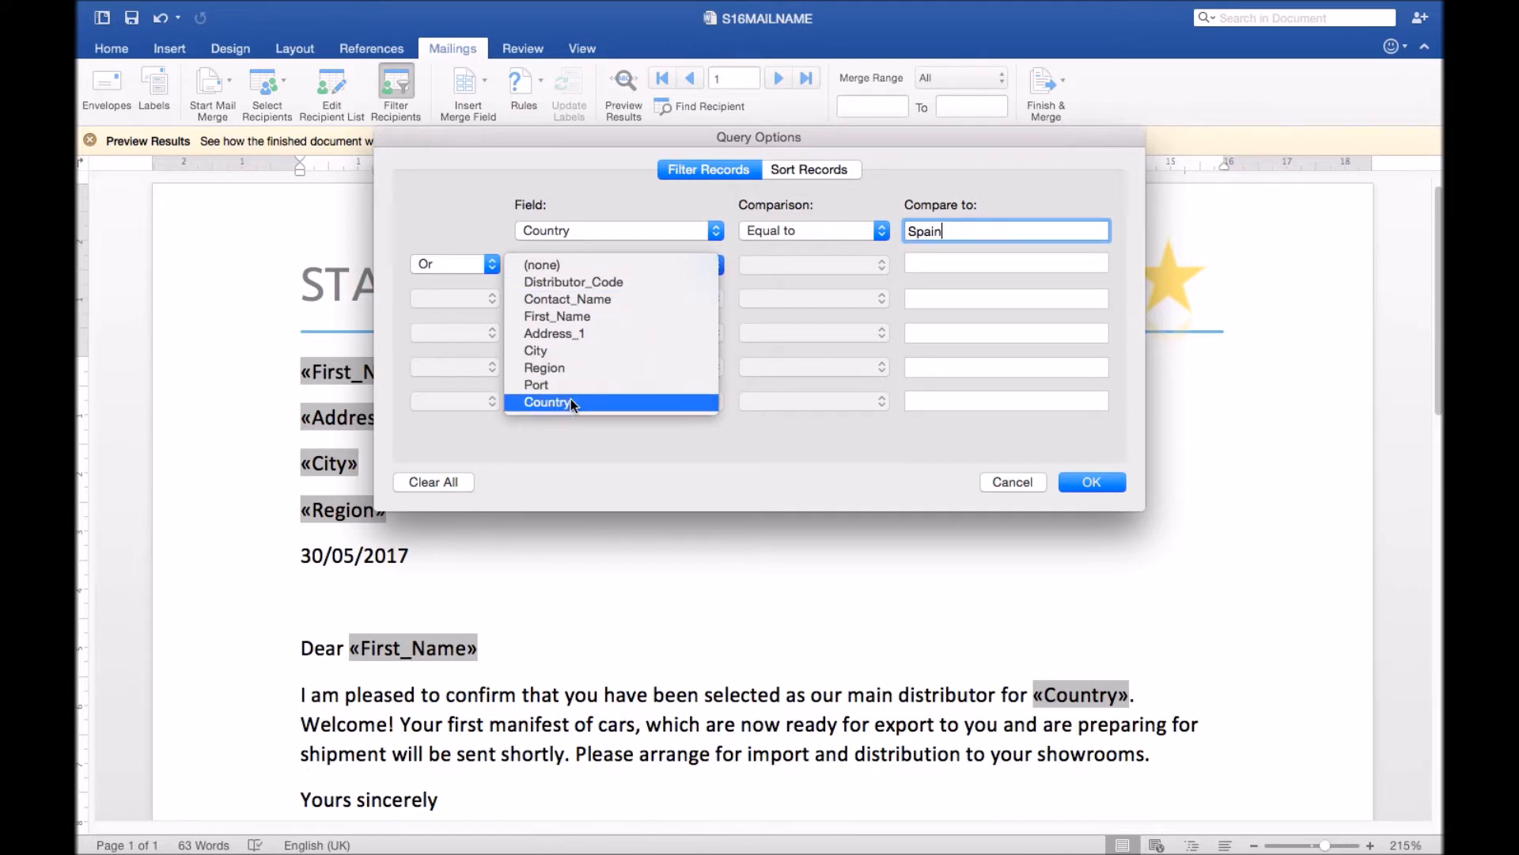
{"action": "left_click", "coordinate": [572, 402]}
{"action": "left_click", "coordinate": [944, 258]}
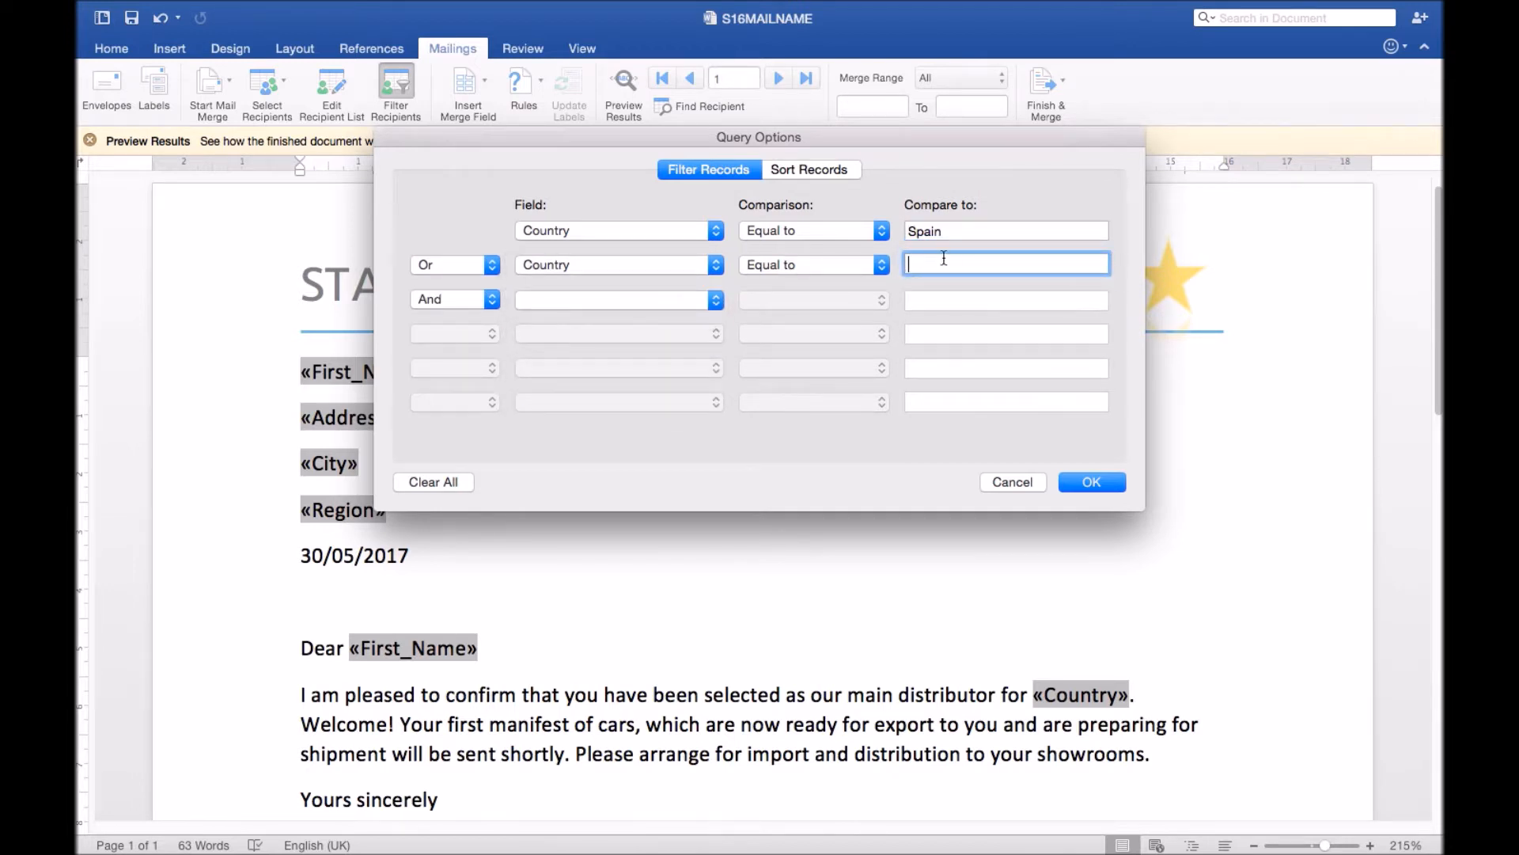
{"action": "type", "text": "Germany"}
Step: Try entering Spain Germany as one comparison value in the first condition and clear the second condition's value
{"action": "left_click", "coordinate": [970, 234]}
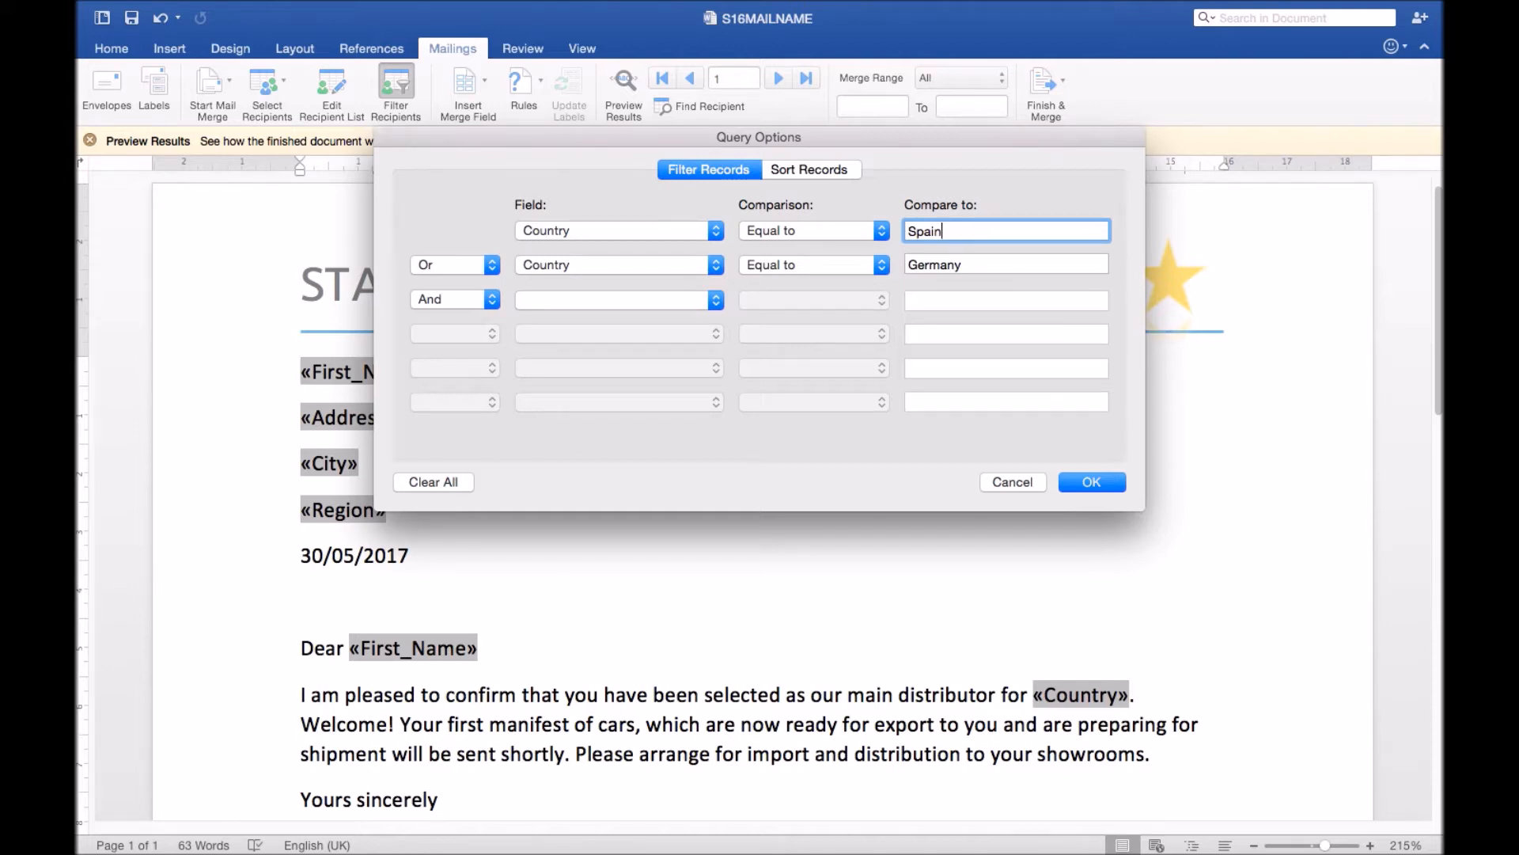
{"action": "type", "text": "Germant"}
{"action": "double_click", "coordinate": [956, 264]}
{"action": "key", "text": "BackSpace"}
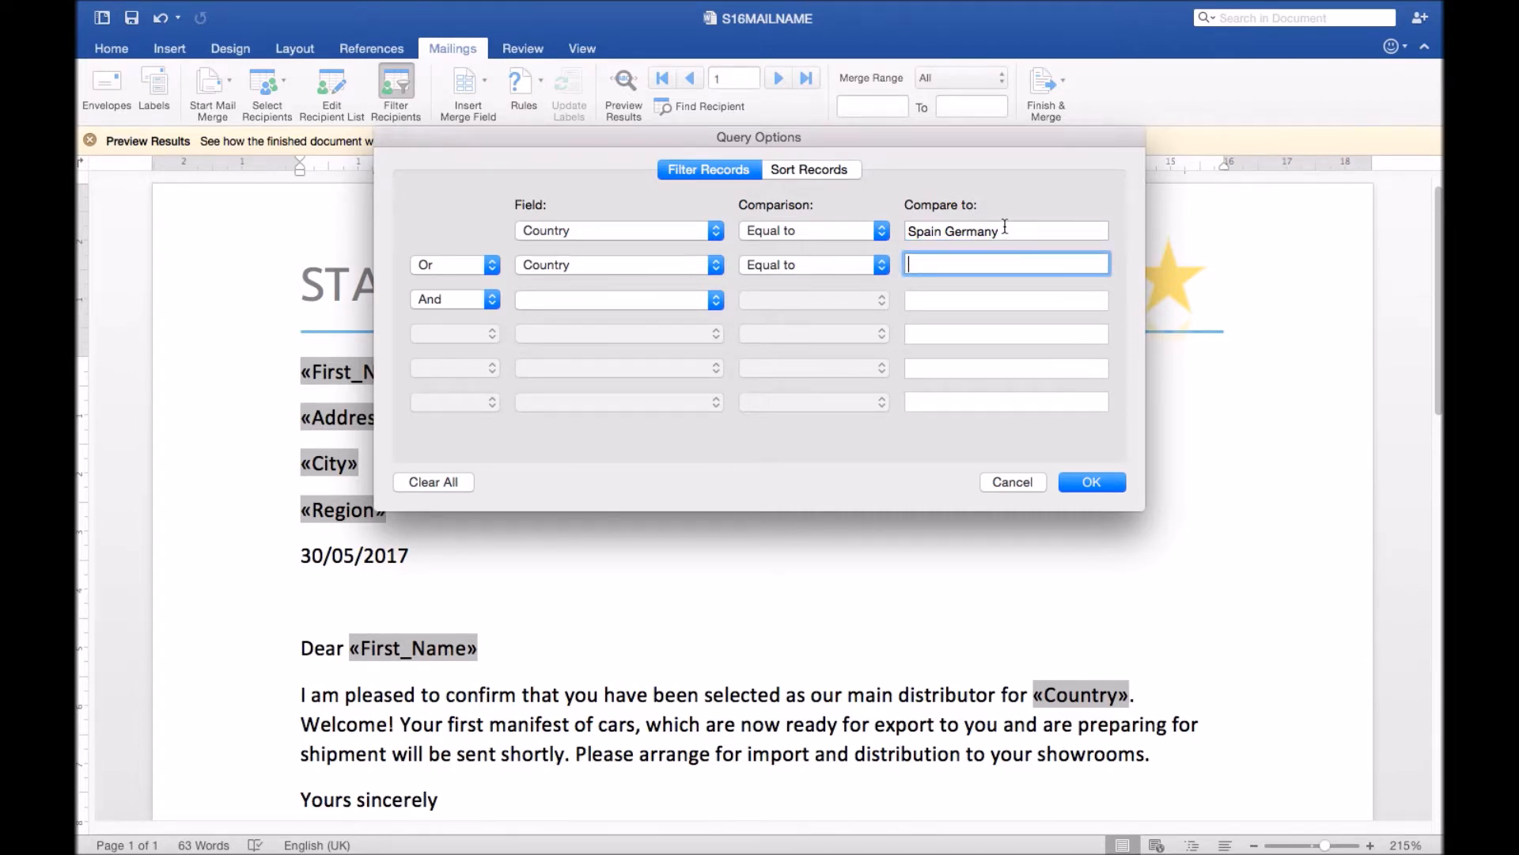
Step: Keep only Spain in the first condition, enter Germany in the second, and apply the recipient filter
{"action": "left_click_drag", "start_coordinate": [990, 228], "coordinate": [939, 231]}
{"action": "key", "text": "BackSpace"}
{"action": "left_click", "coordinate": [947, 262]}
{"action": "type", "text": "Germany"}
{"action": "left_click", "coordinate": [1092, 482]}
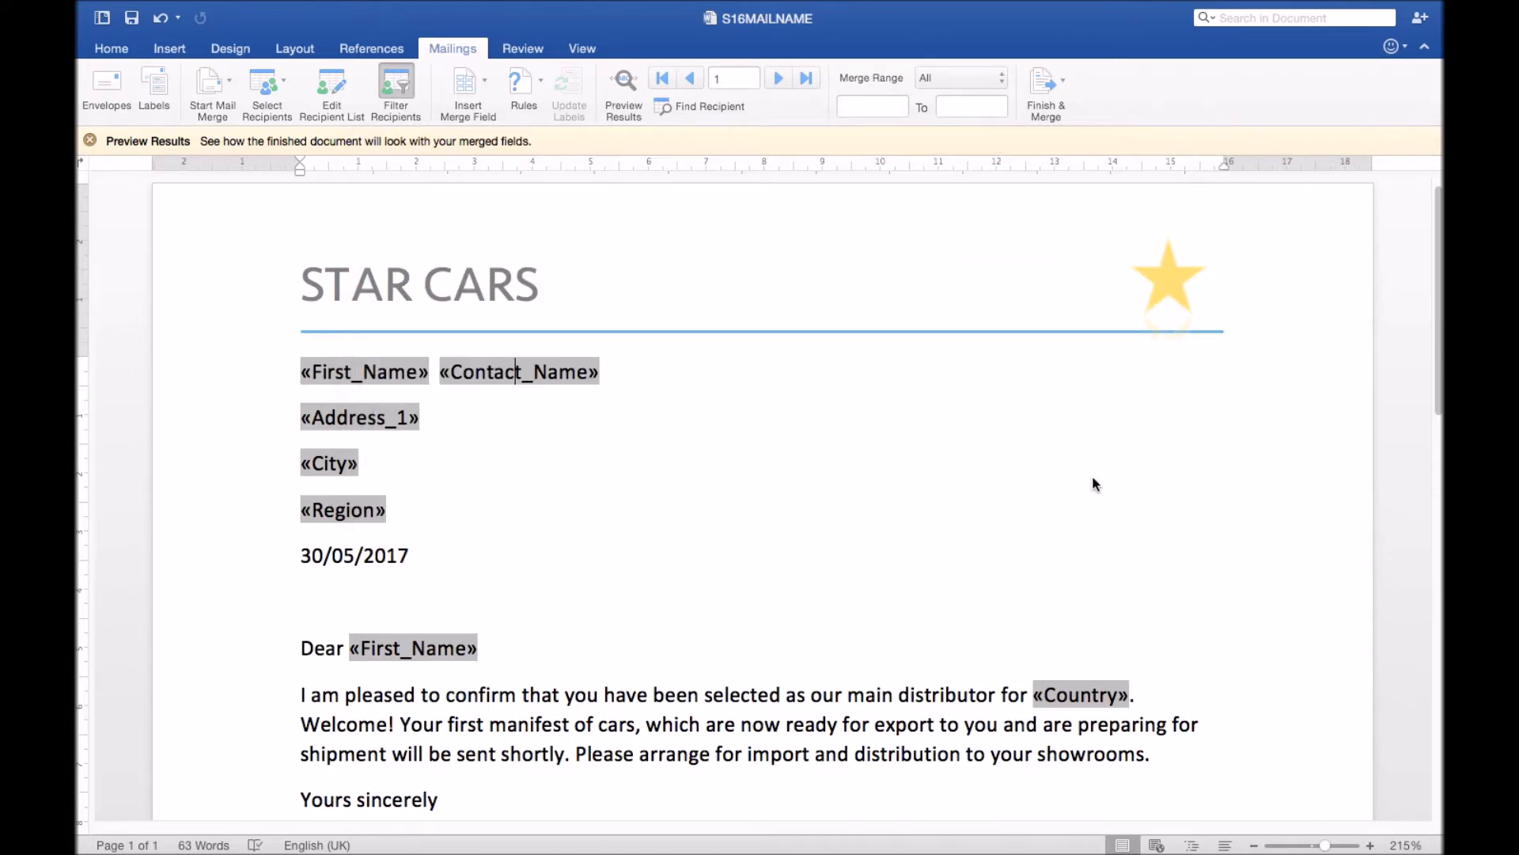
Step: Preview the merged letters, checking the addressee and country in the first and second records, and return to record 1
{"action": "scroll", "coordinate": [521, 482], "scroll_direction": "down", "scroll_amount": 4}
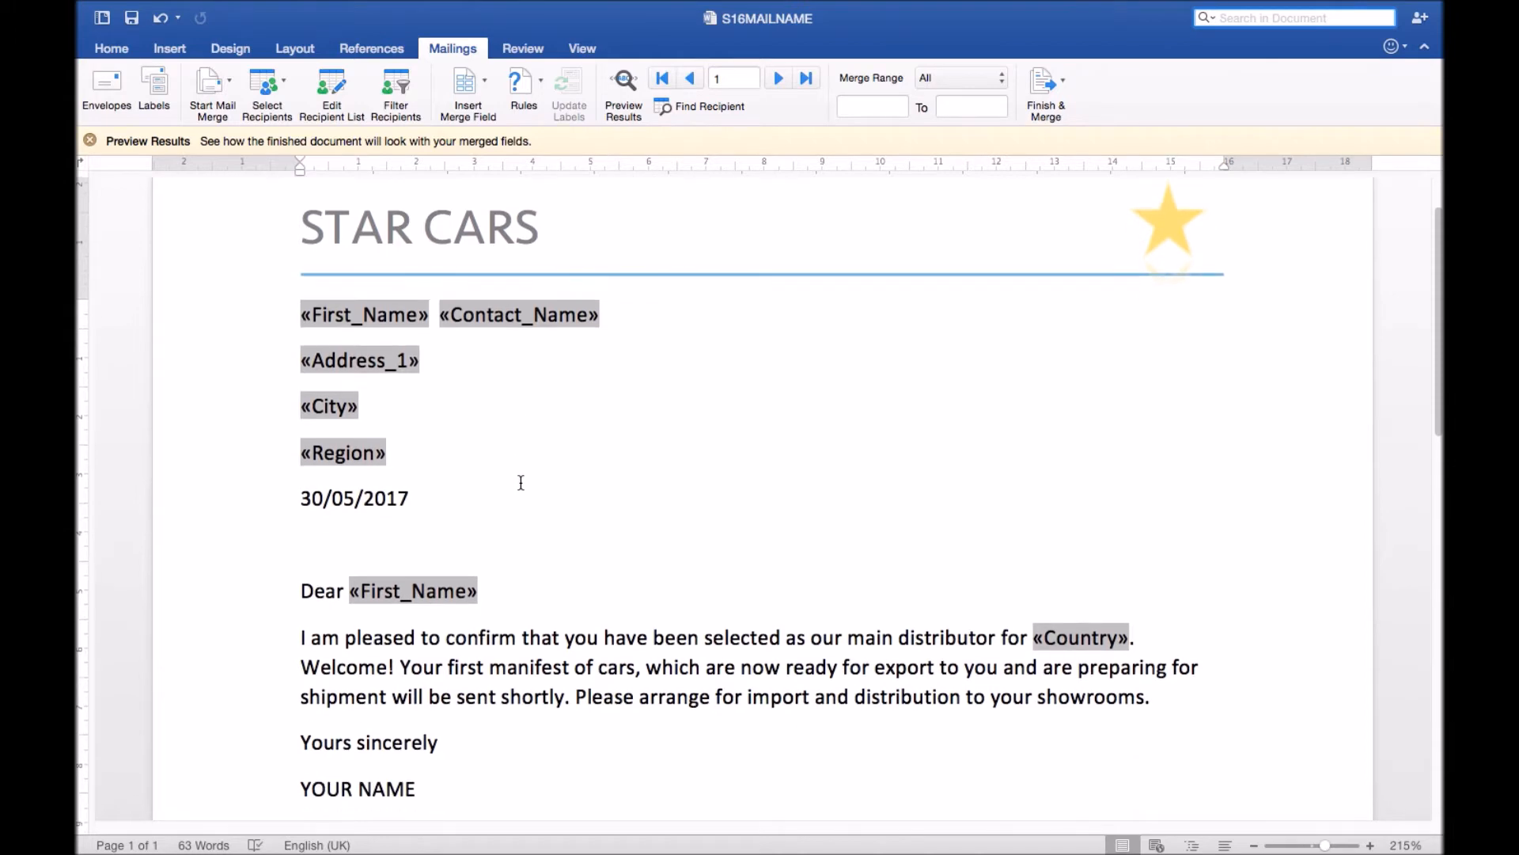
{"action": "scroll", "coordinate": [520, 483], "scroll_direction": "up", "scroll_amount": 5}
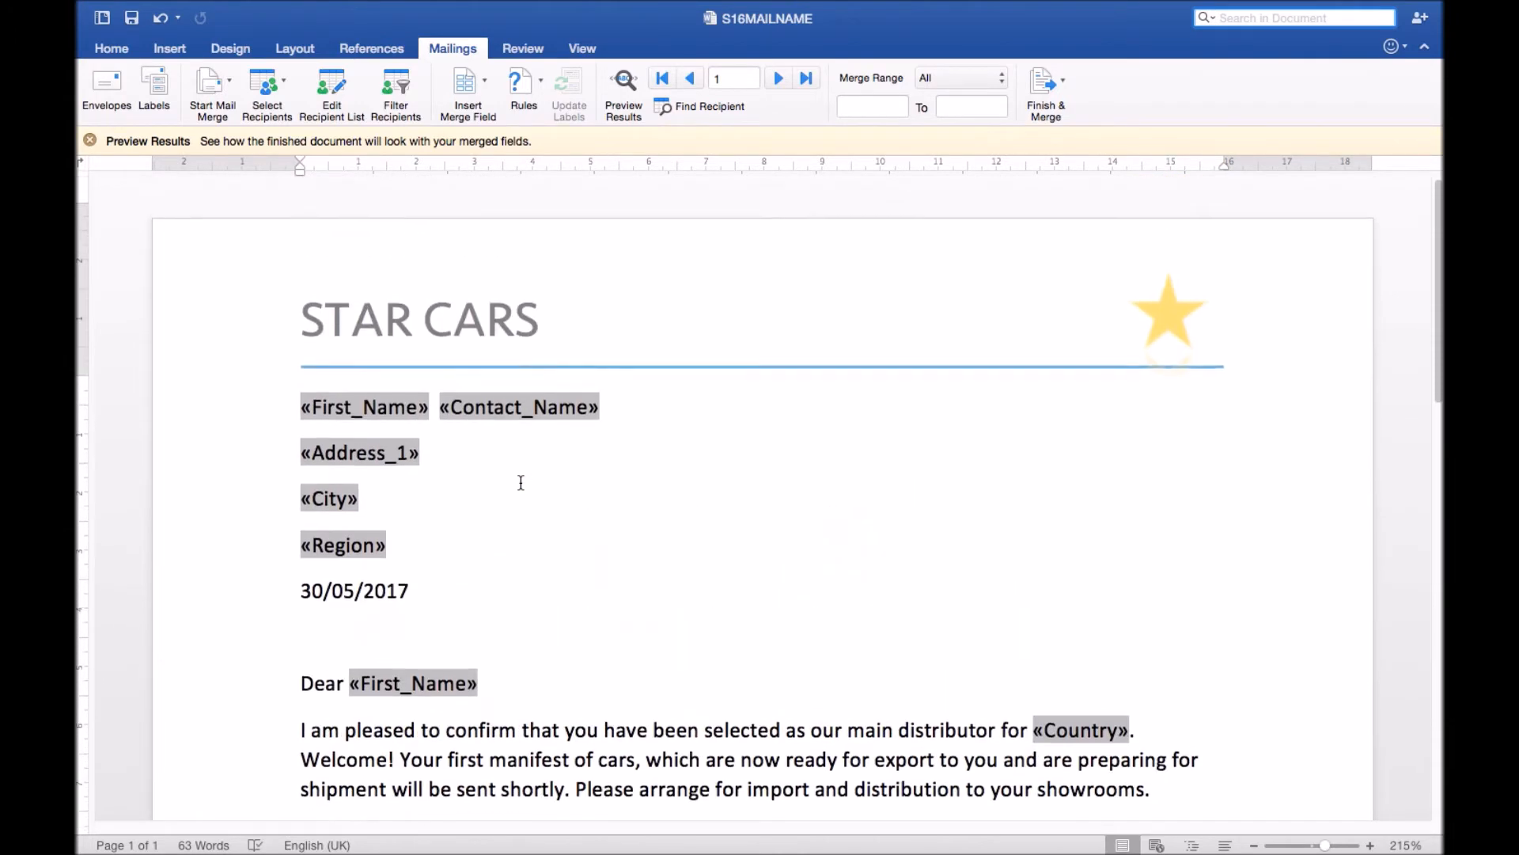
{"action": "left_click", "coordinate": [626, 80]}
{"action": "scroll", "coordinate": [508, 451], "scroll_direction": "down", "scroll_amount": 2}
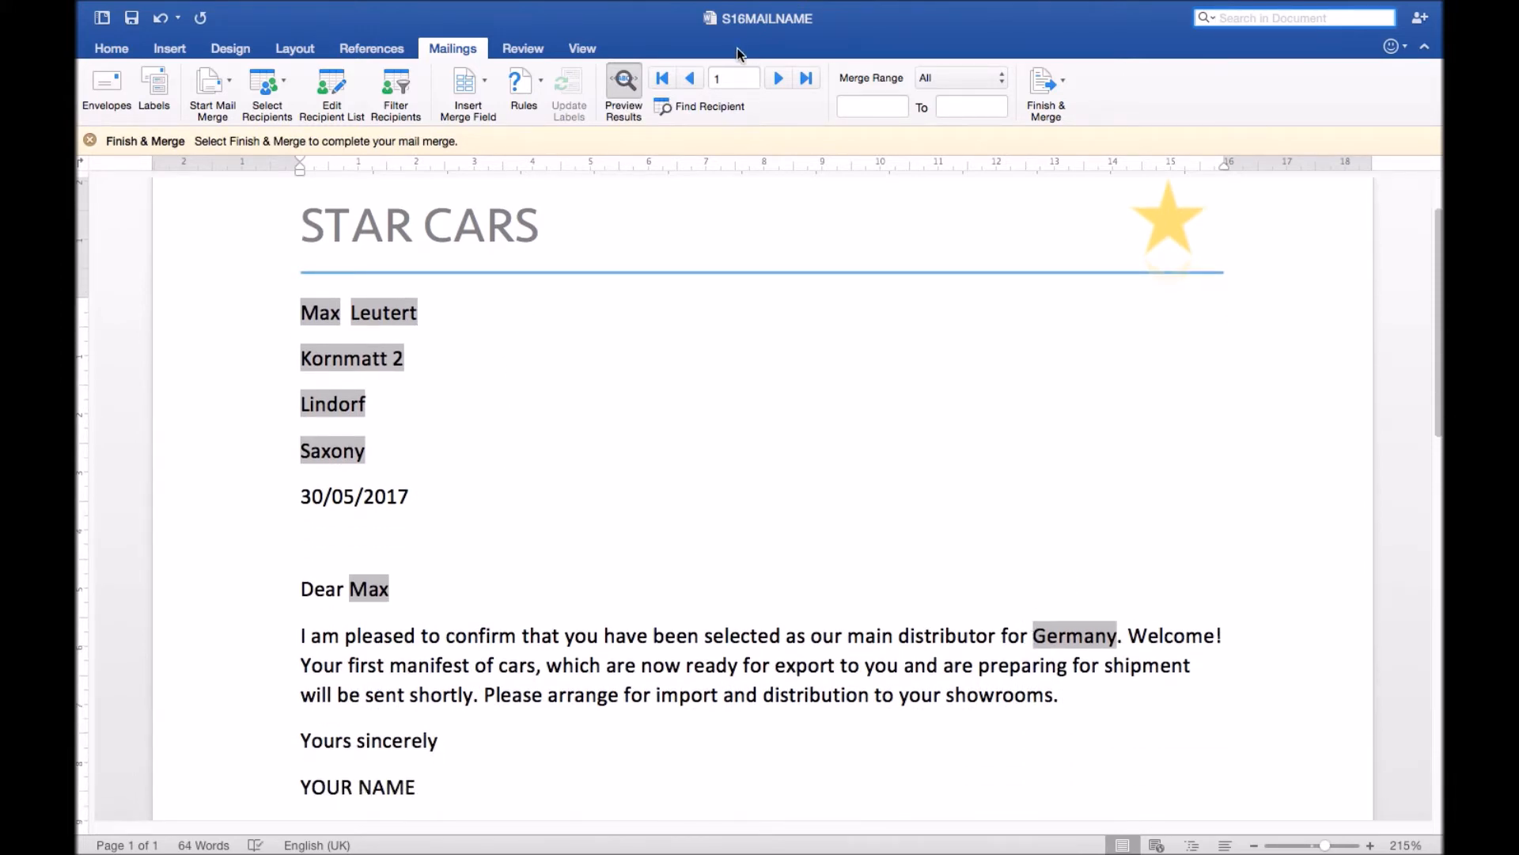
{"action": "left_click", "coordinate": [777, 78]}
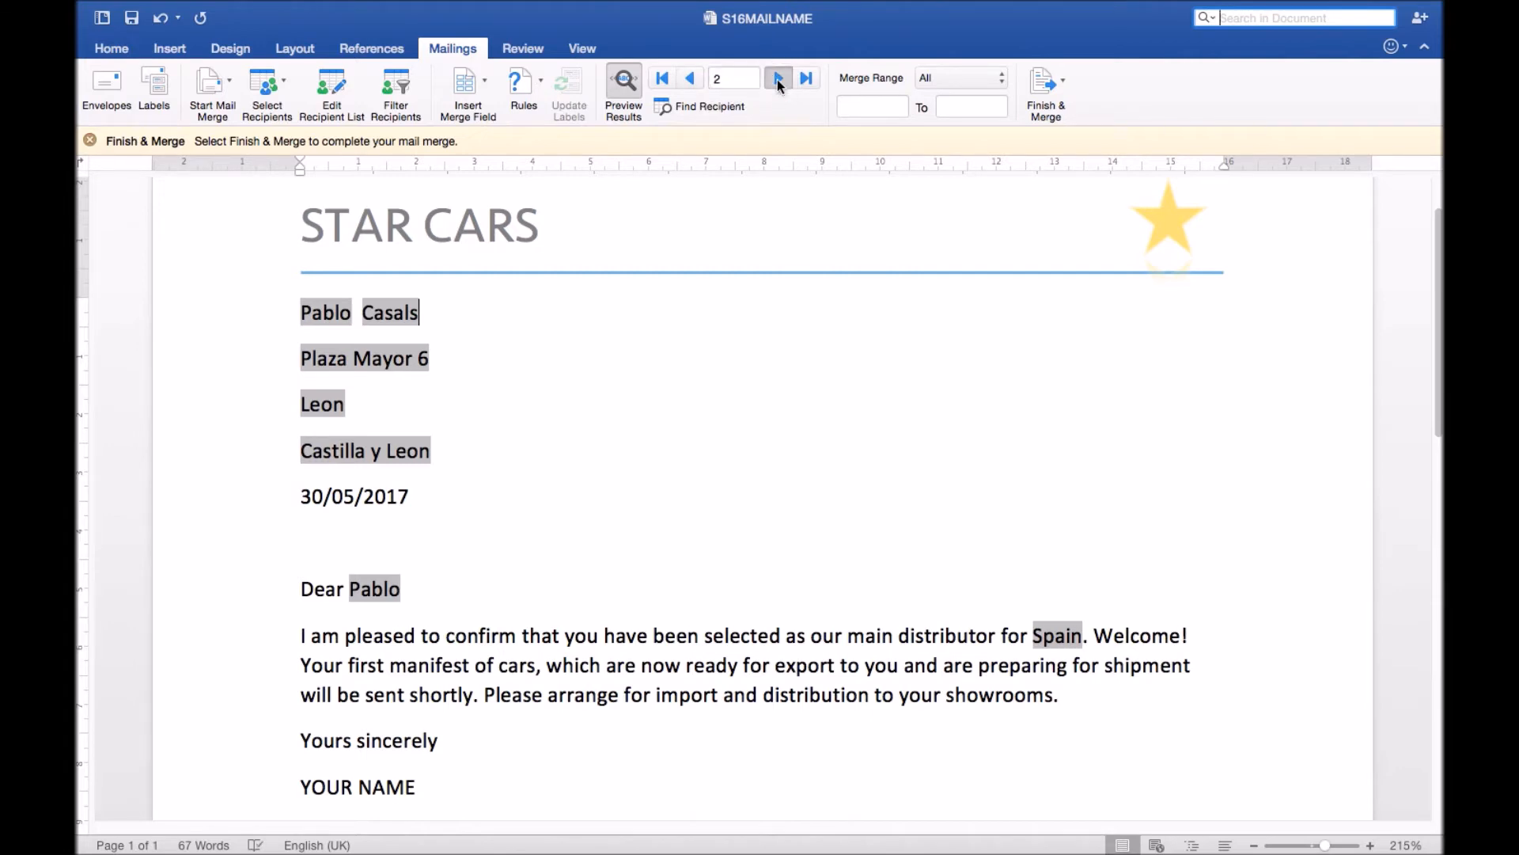
{"action": "left_click", "coordinate": [691, 79]}
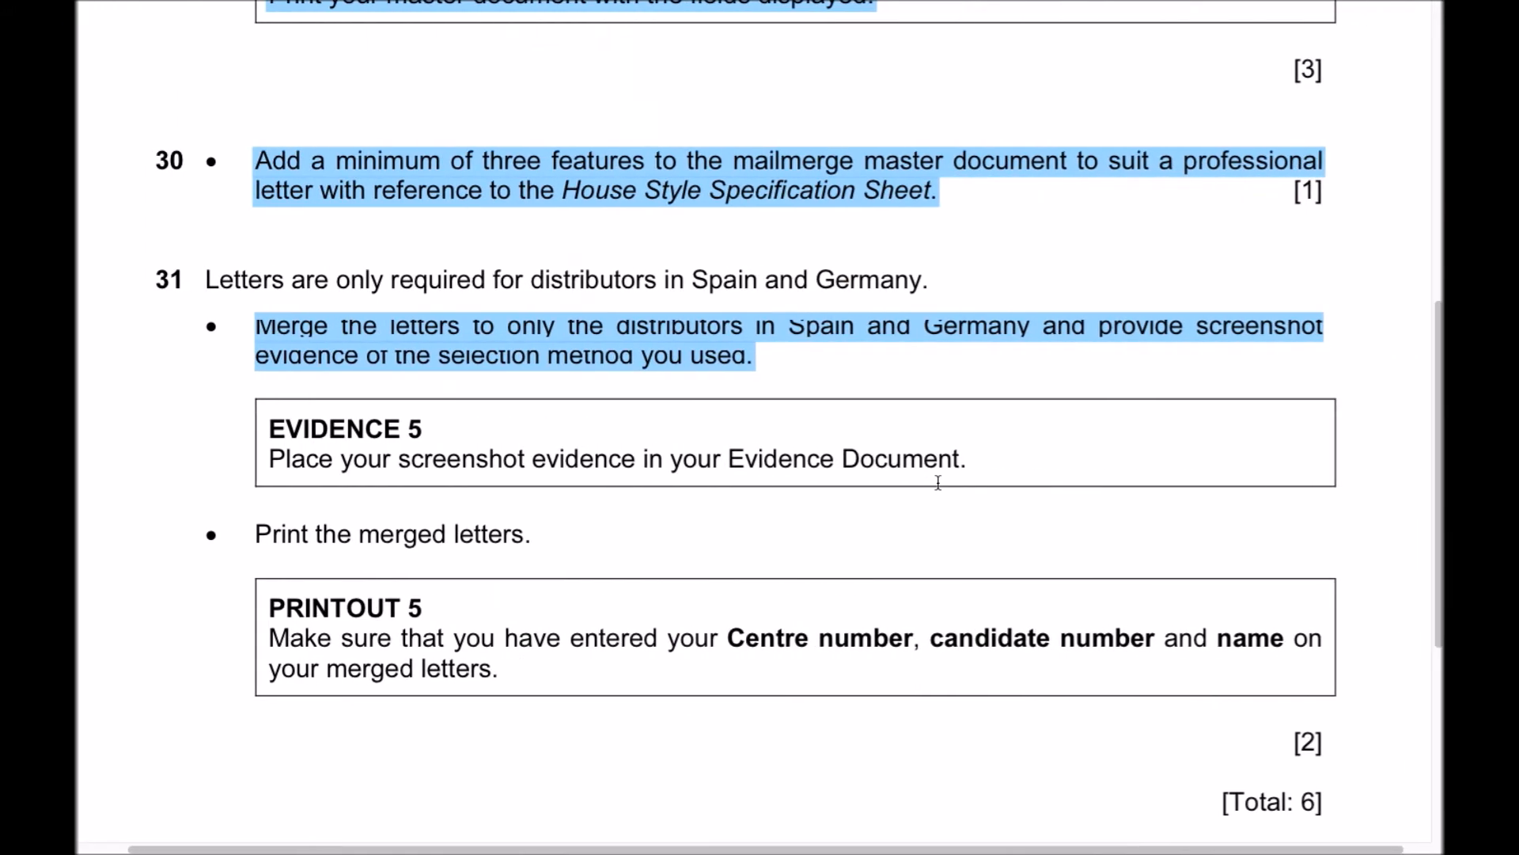
Step: Highlight the Evidence 5 instruction in the exam paper and return to the previewed letter in Word
{"action": "scroll", "coordinate": [366, 506], "scroll_direction": "down", "scroll_amount": 1}
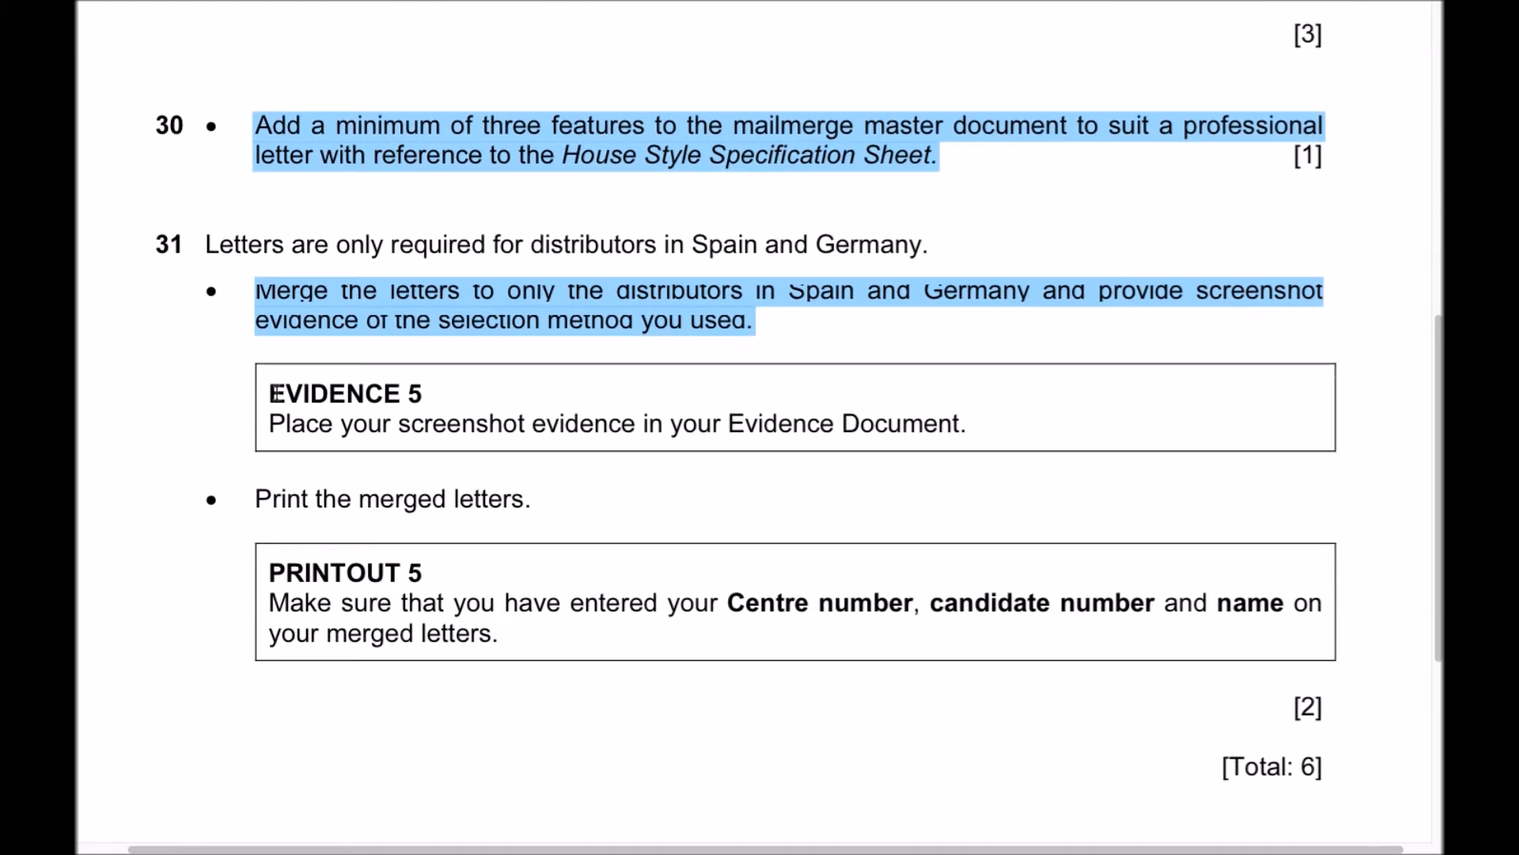
{"action": "left_click_drag", "start_coordinate": [270, 391], "coordinate": [982, 436]}
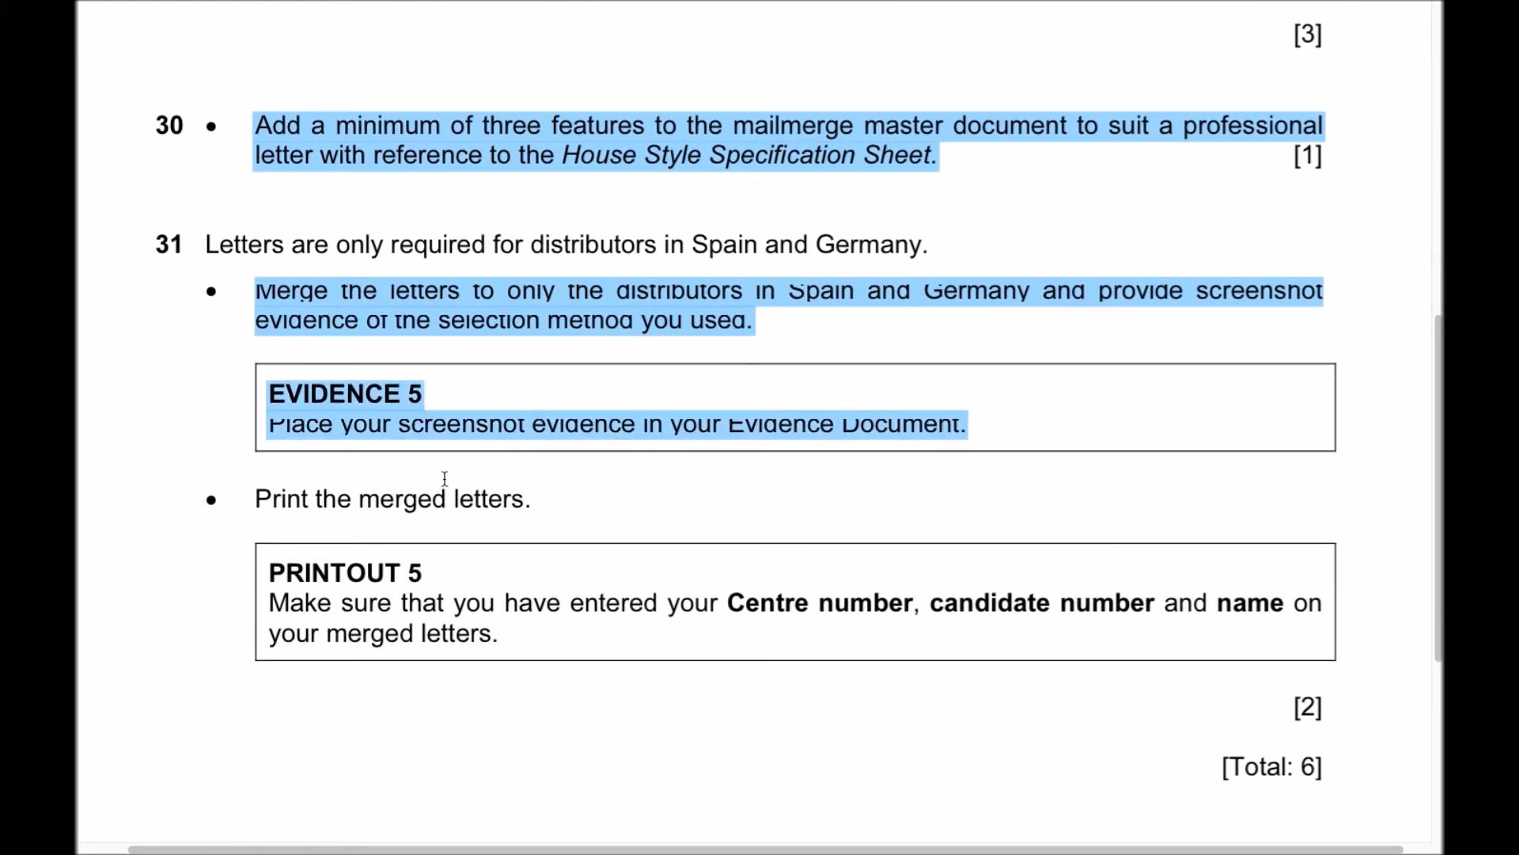
{"action": "scroll", "coordinate": [445, 478], "scroll_direction": "down", "scroll_amount": 2}
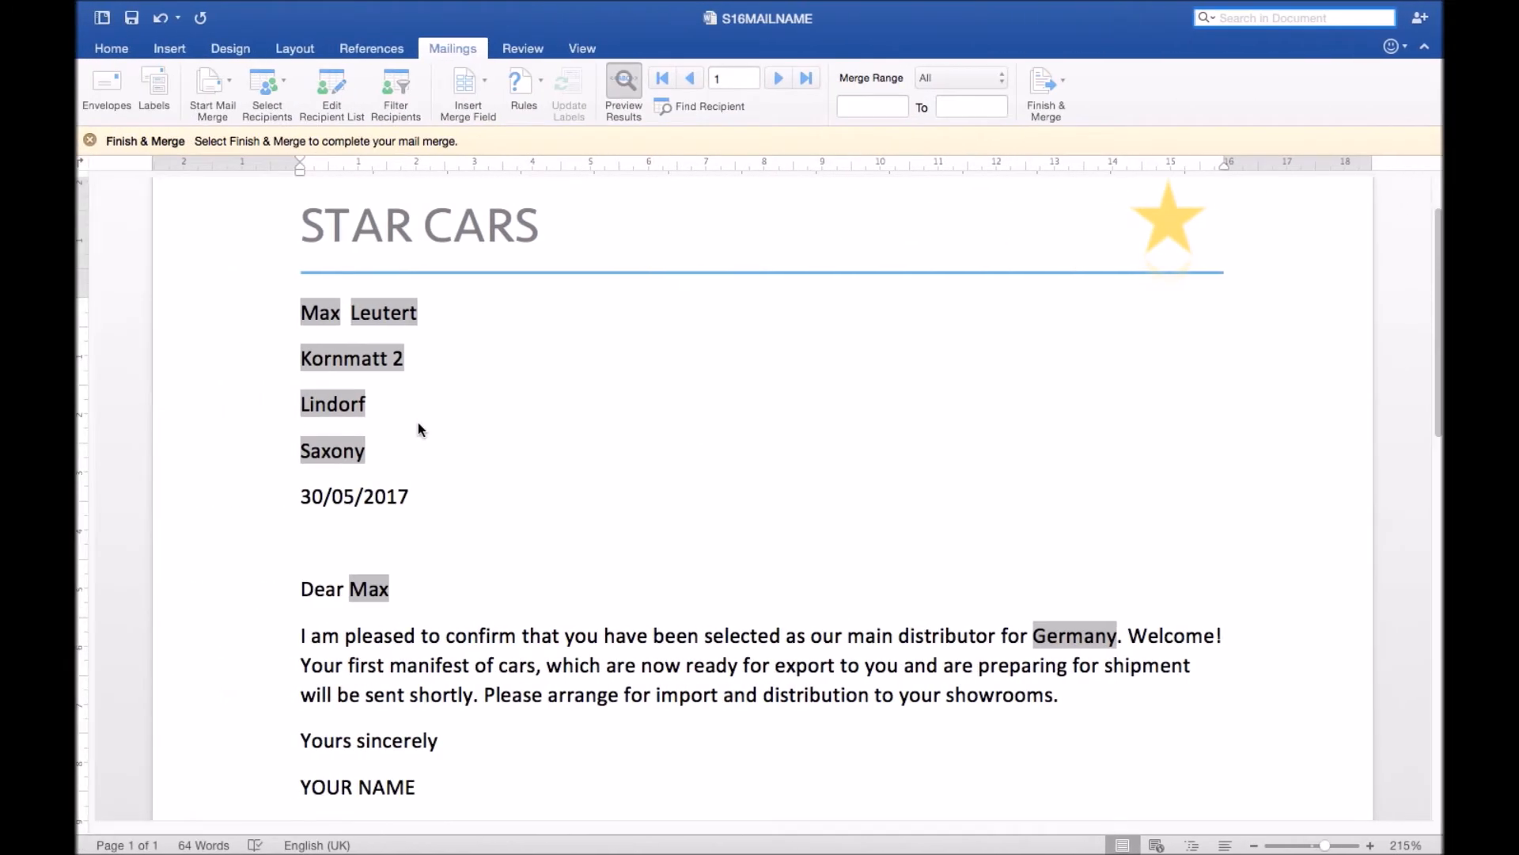
{"action": "scroll", "coordinate": [712, 474], "scroll_direction": "down", "scroll_amount": 1}
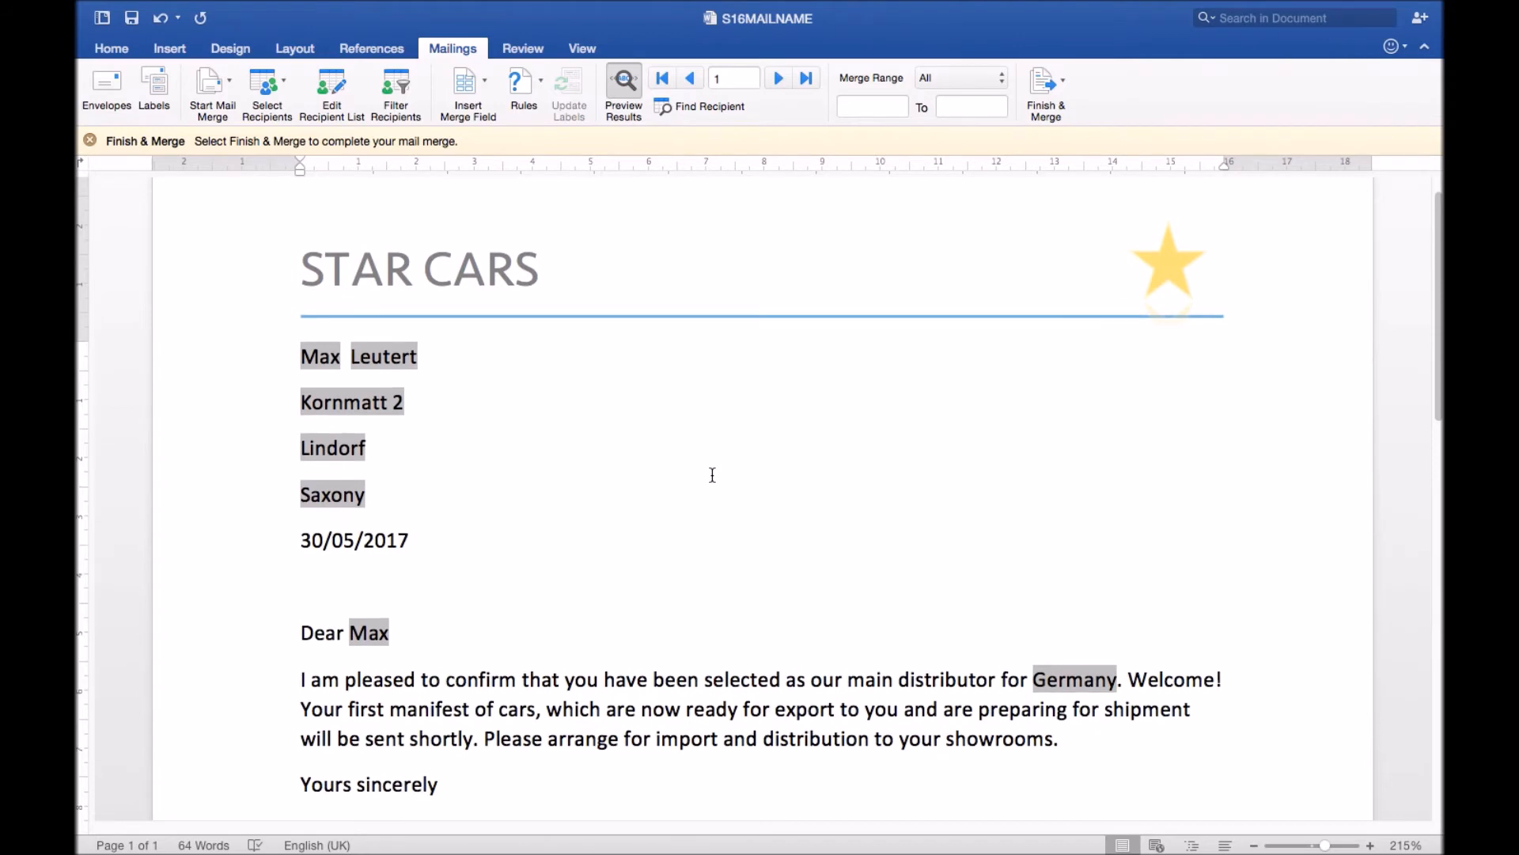
Step: Open the print settings for the merged letters, inspect the available printers, and close the settings without printing
{"action": "scroll", "coordinate": [713, 475], "scroll_direction": "down", "scroll_amount": 1}
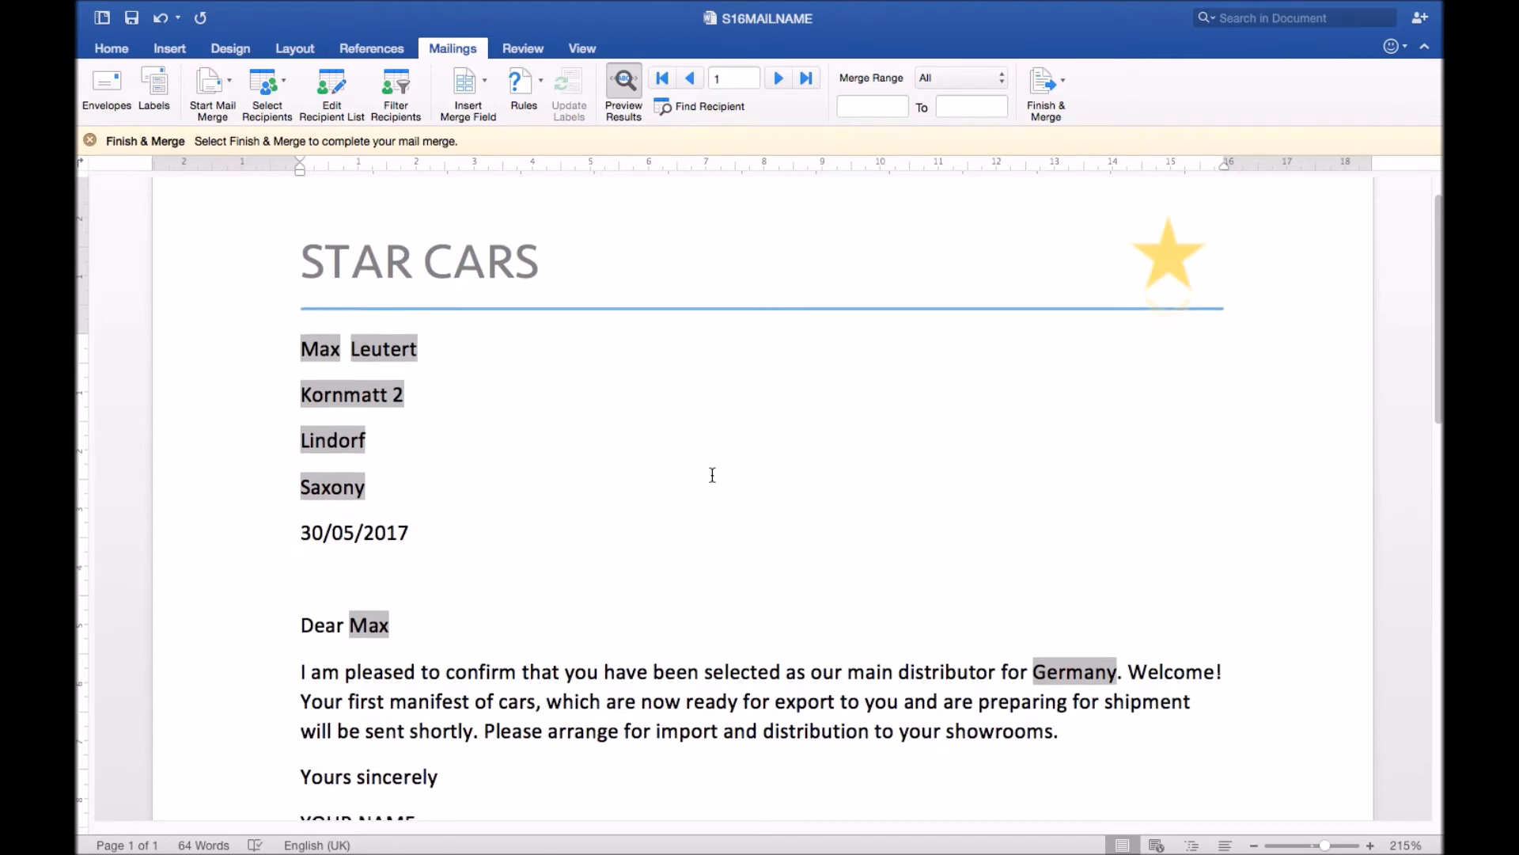
{"action": "left_click", "coordinate": [1054, 83]}
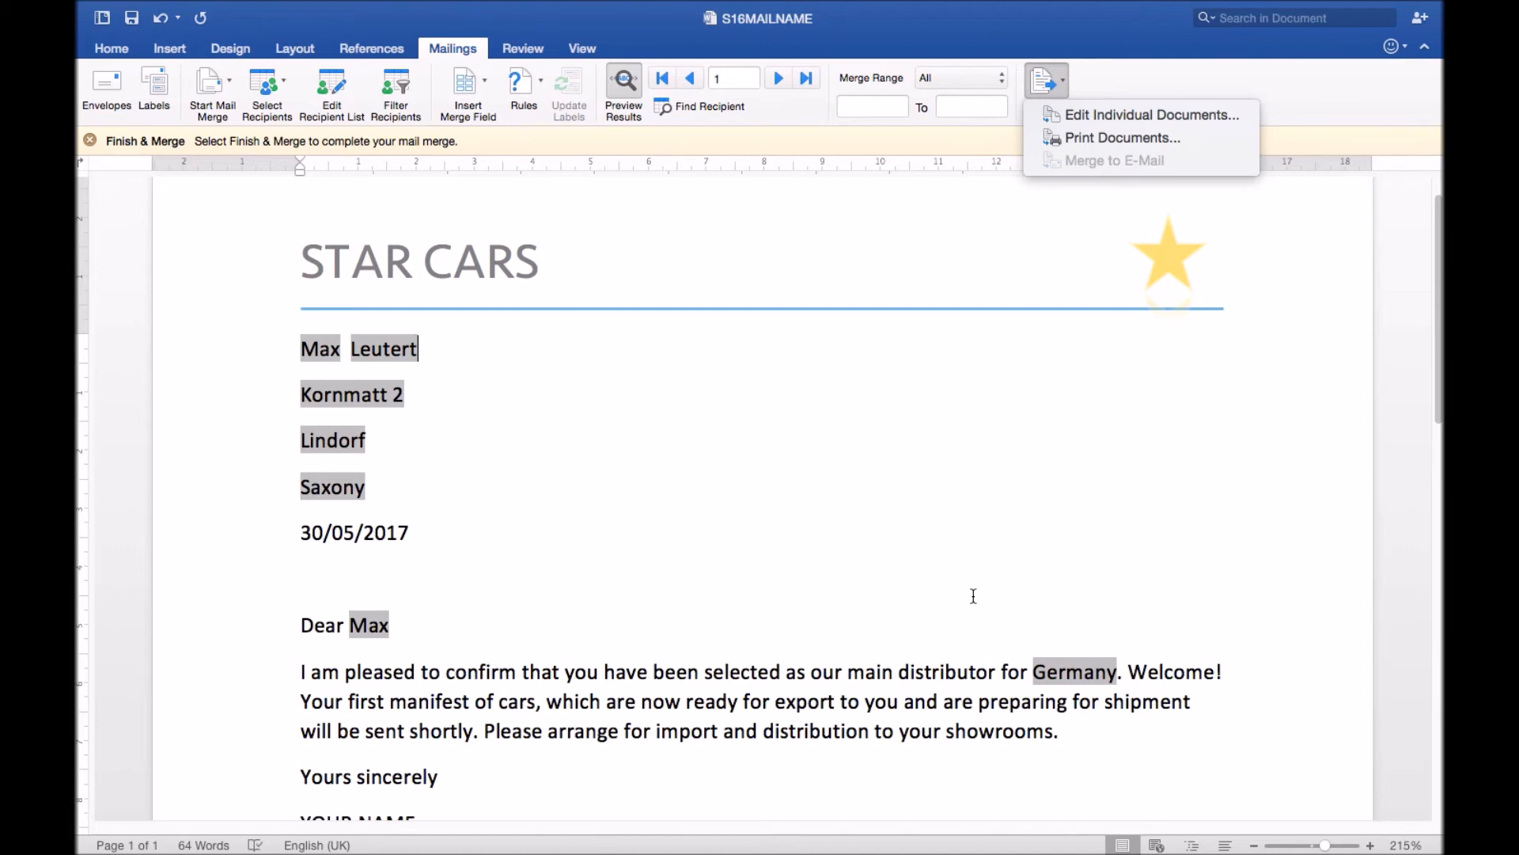
{"action": "scroll", "coordinate": [974, 595], "scroll_direction": "down", "scroll_amount": 1}
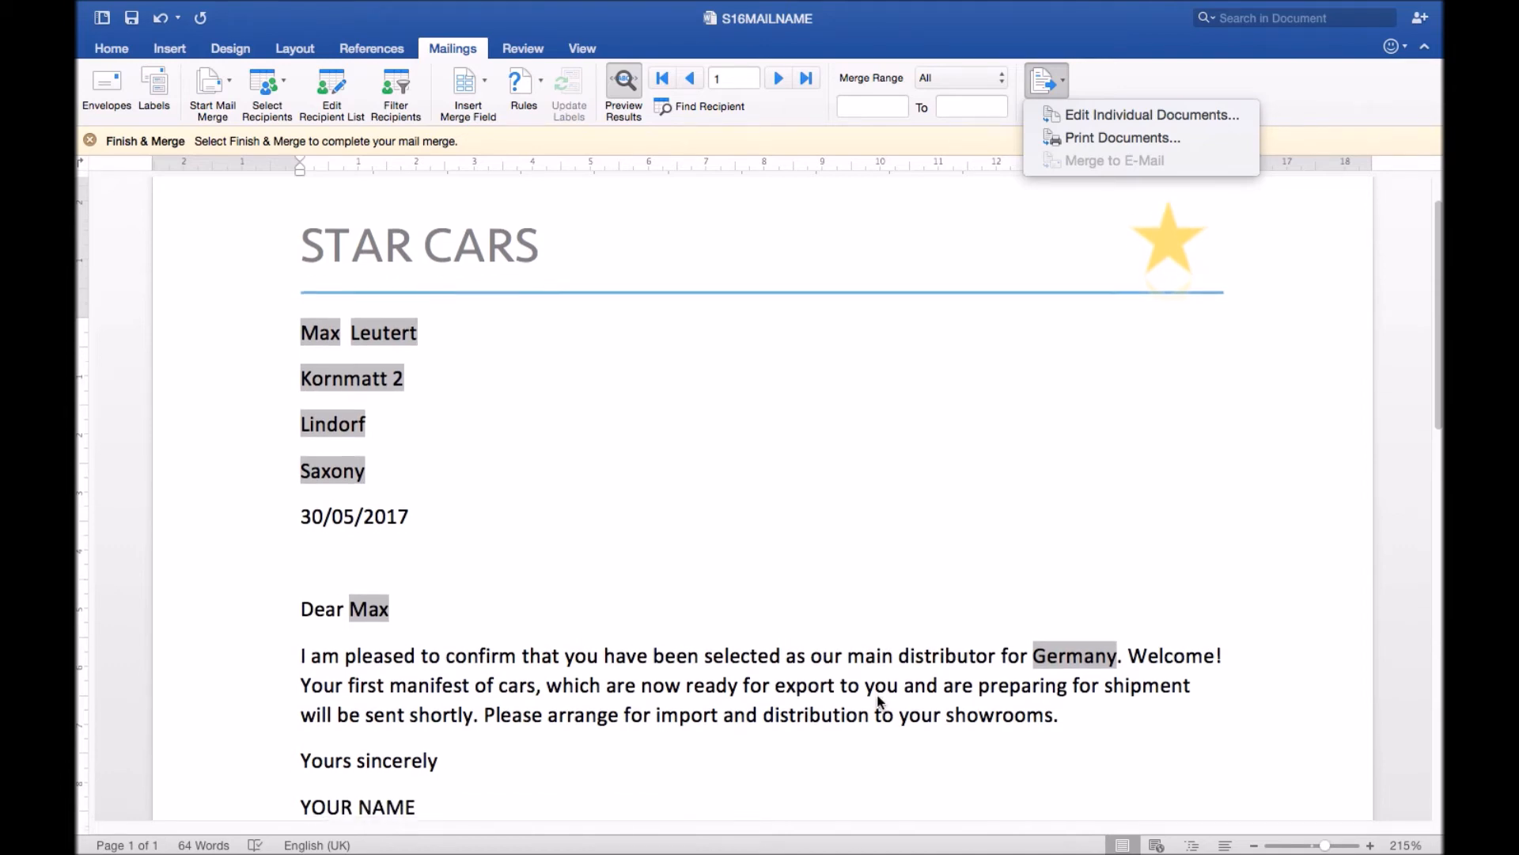
{"action": "scroll", "coordinate": [879, 701], "scroll_direction": "down", "scroll_amount": 5}
{"action": "scroll", "coordinate": [910, 537], "scroll_direction": "down", "scroll_amount": 2}
{"action": "scroll", "coordinate": [911, 538], "scroll_direction": "up", "scroll_amount": 2}
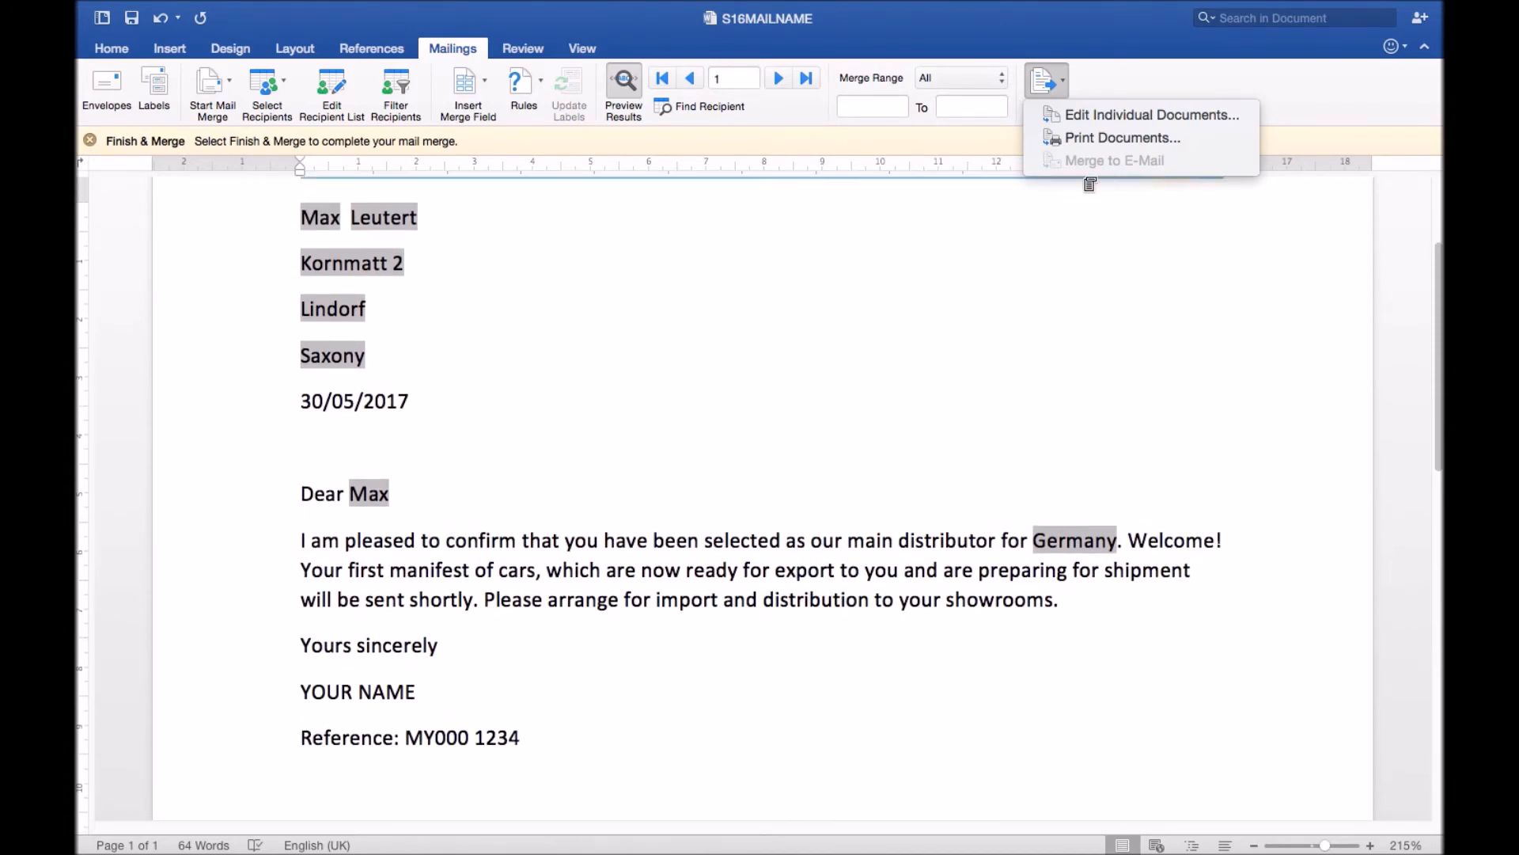
{"action": "left_click", "coordinate": [1091, 136]}
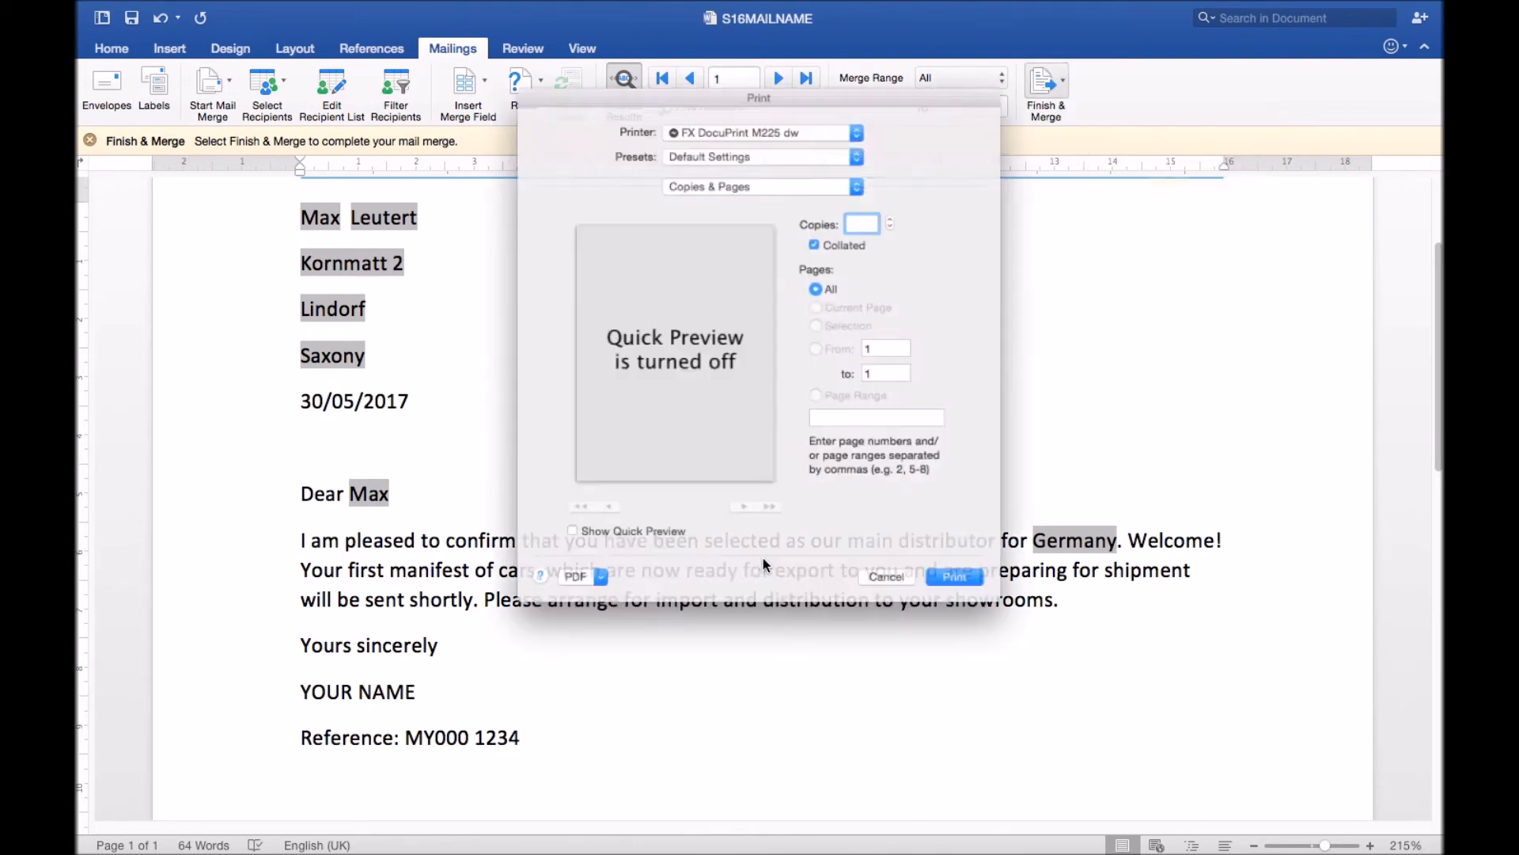
{"action": "left_click", "coordinate": [736, 103]}
{"action": "left_click", "coordinate": [735, 103]}
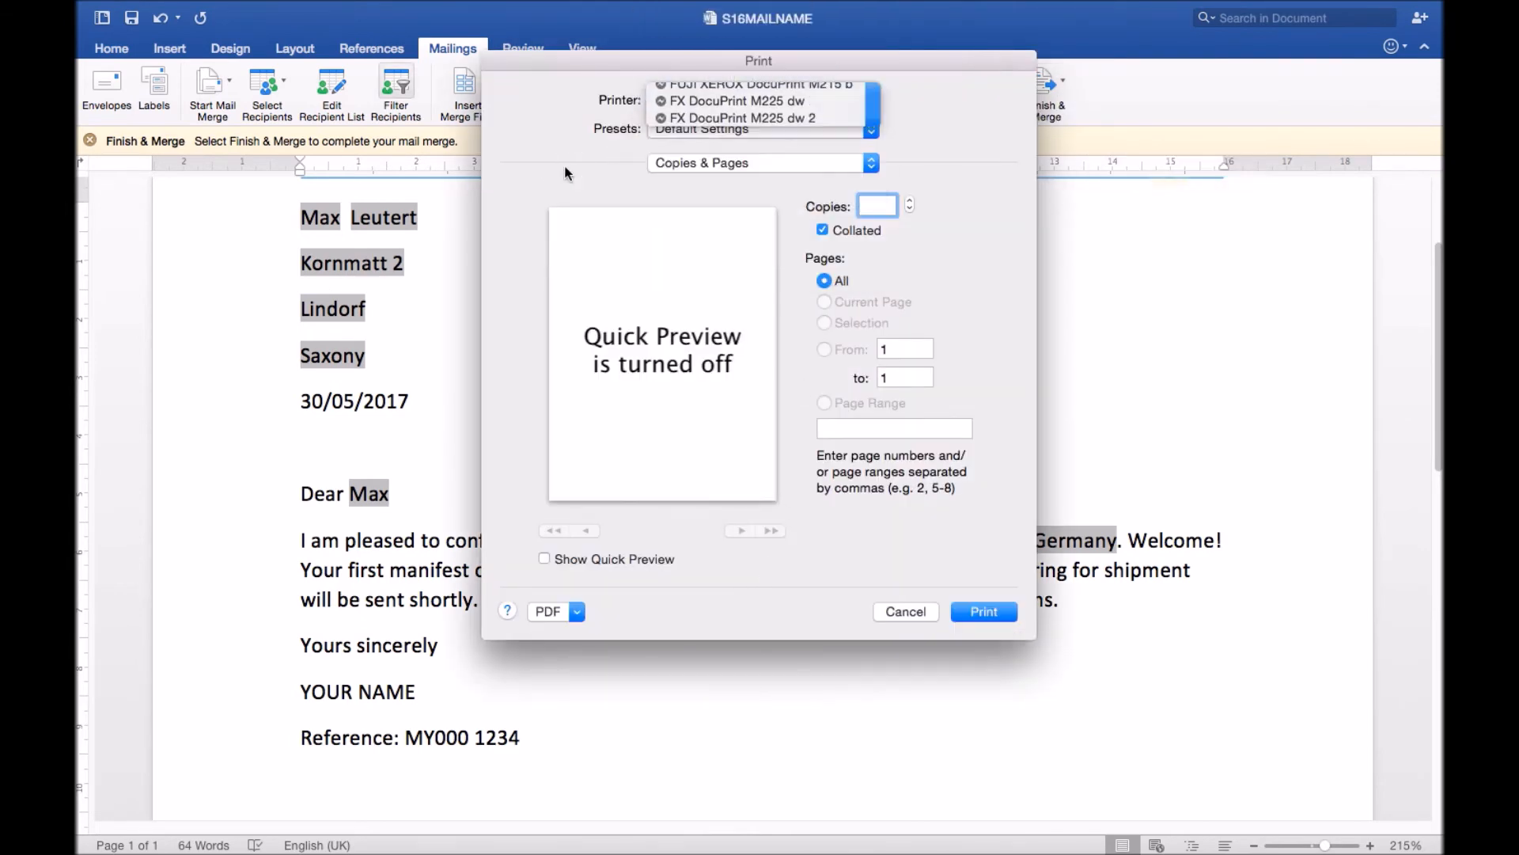
{"action": "left_click", "coordinate": [914, 611]}
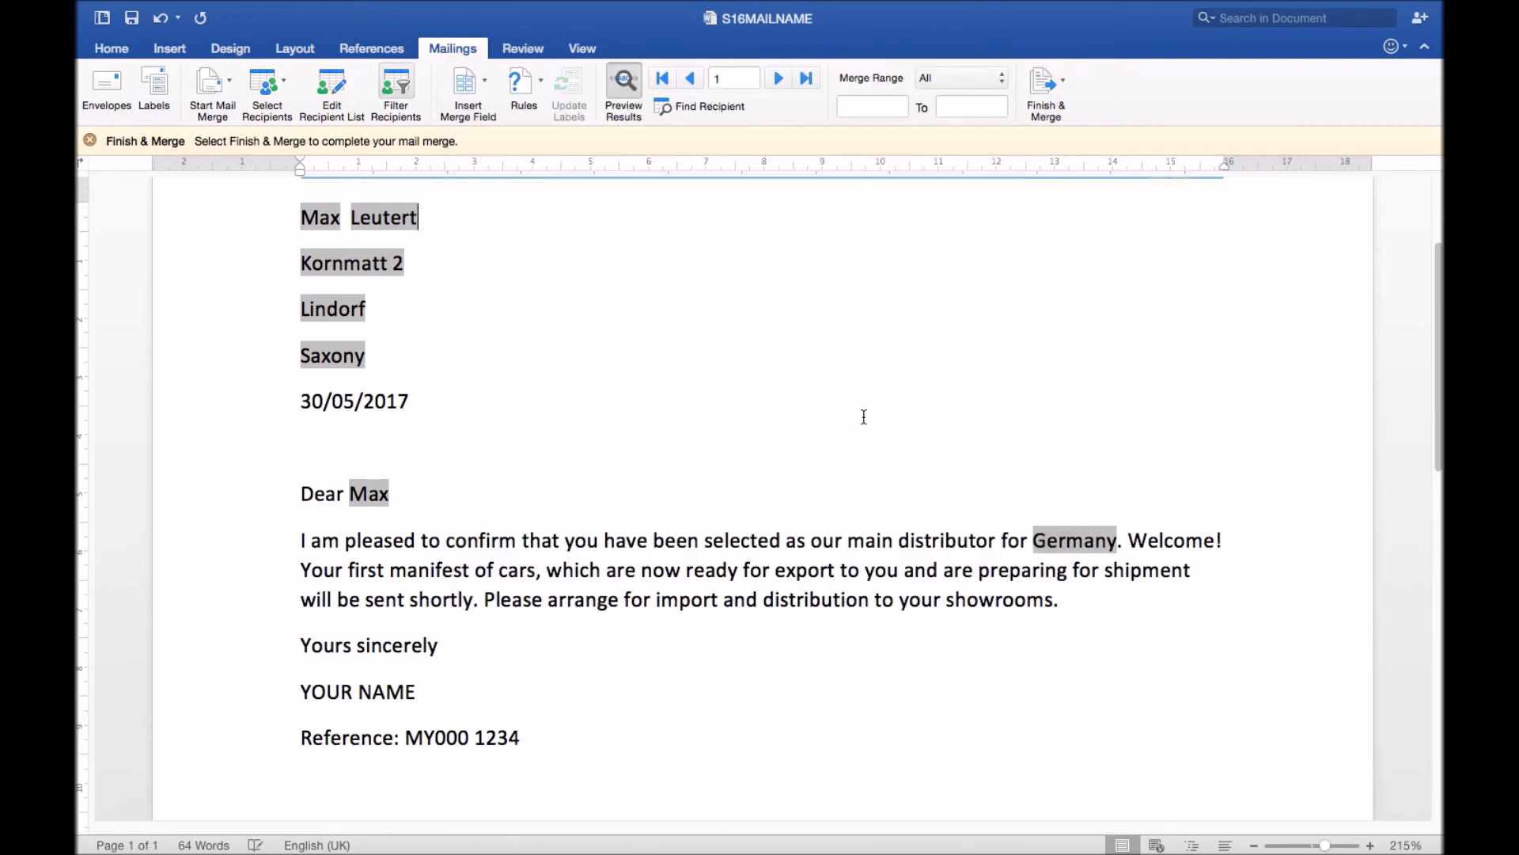
Step: Highlight the instructions for printing the merged letters and Printout 5 in the exam paper, and return to the letter in Word
{"action": "key", "text": "ctrl+Right"}
{"action": "left_click_drag", "start_coordinate": [241, 425], "coordinate": [855, 576]}
{"action": "scroll", "coordinate": [841, 577], "scroll_direction": "down", "scroll_amount": 2}
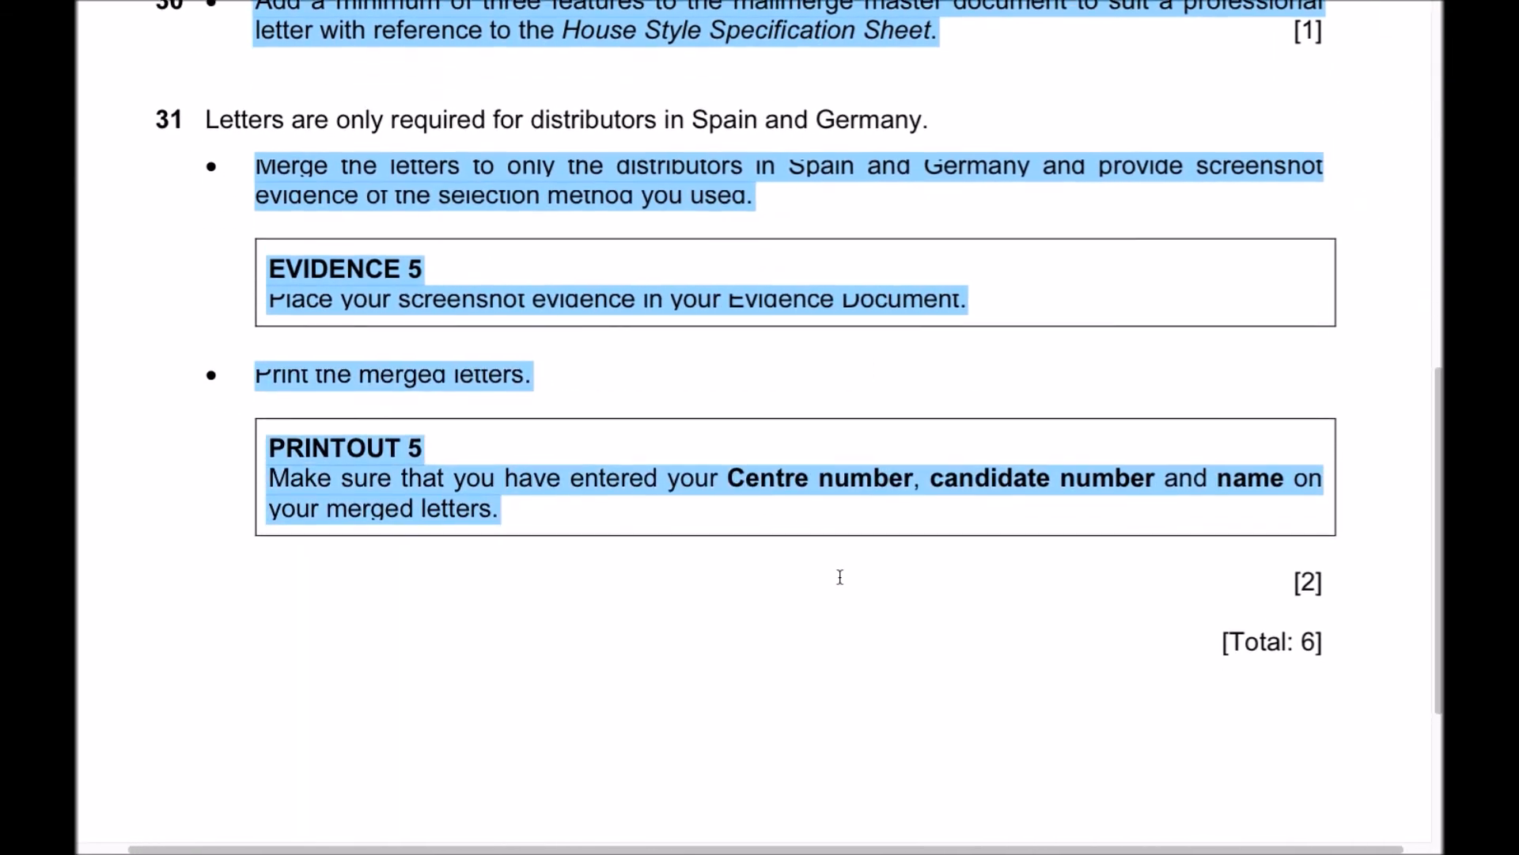
{"action": "scroll", "coordinate": [840, 577], "scroll_direction": "up", "scroll_amount": 4}
{"action": "scroll", "coordinate": [841, 577], "scroll_direction": "up", "scroll_amount": 9}
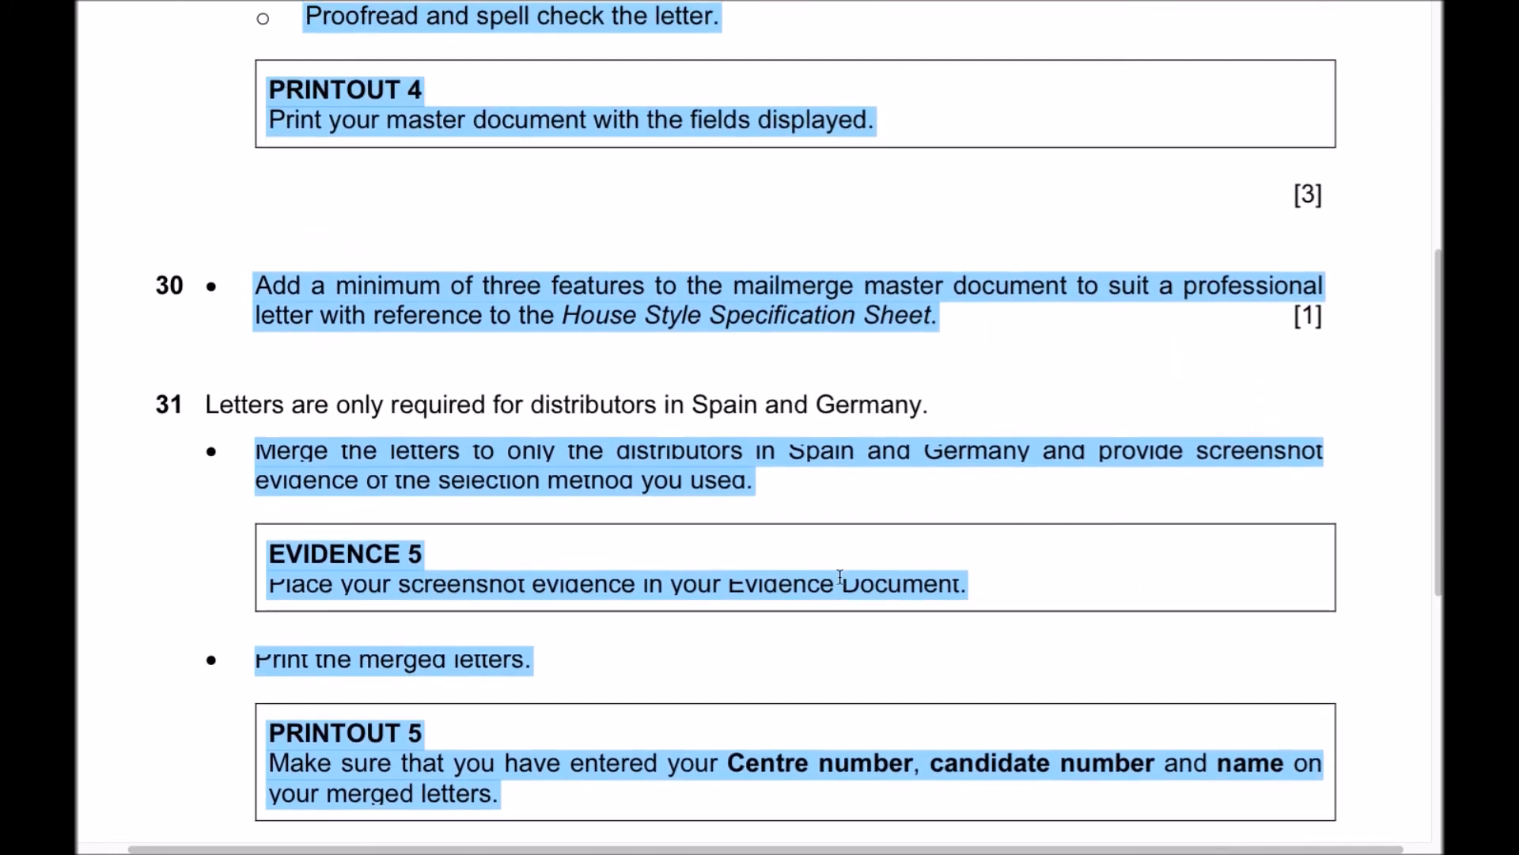
{"action": "key", "text": "ctrl+Left"}
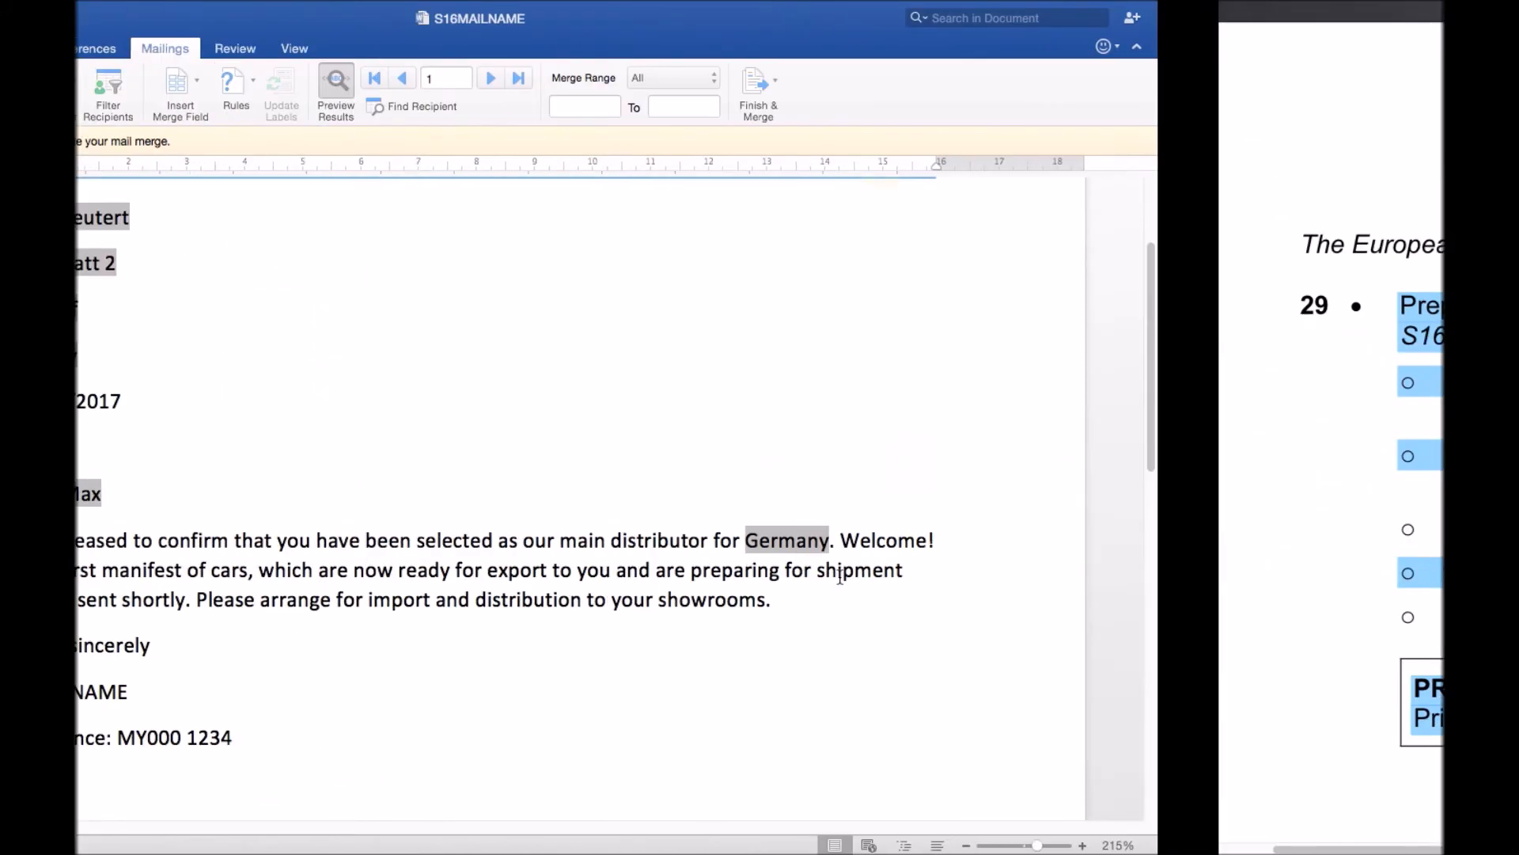
Step: Examine the previewed letter from the letterhead to the closing, checking the candidate name and reference lines below the sign-off
{"action": "scroll", "coordinate": [540, 330], "scroll_direction": "down", "scroll_amount": 2}
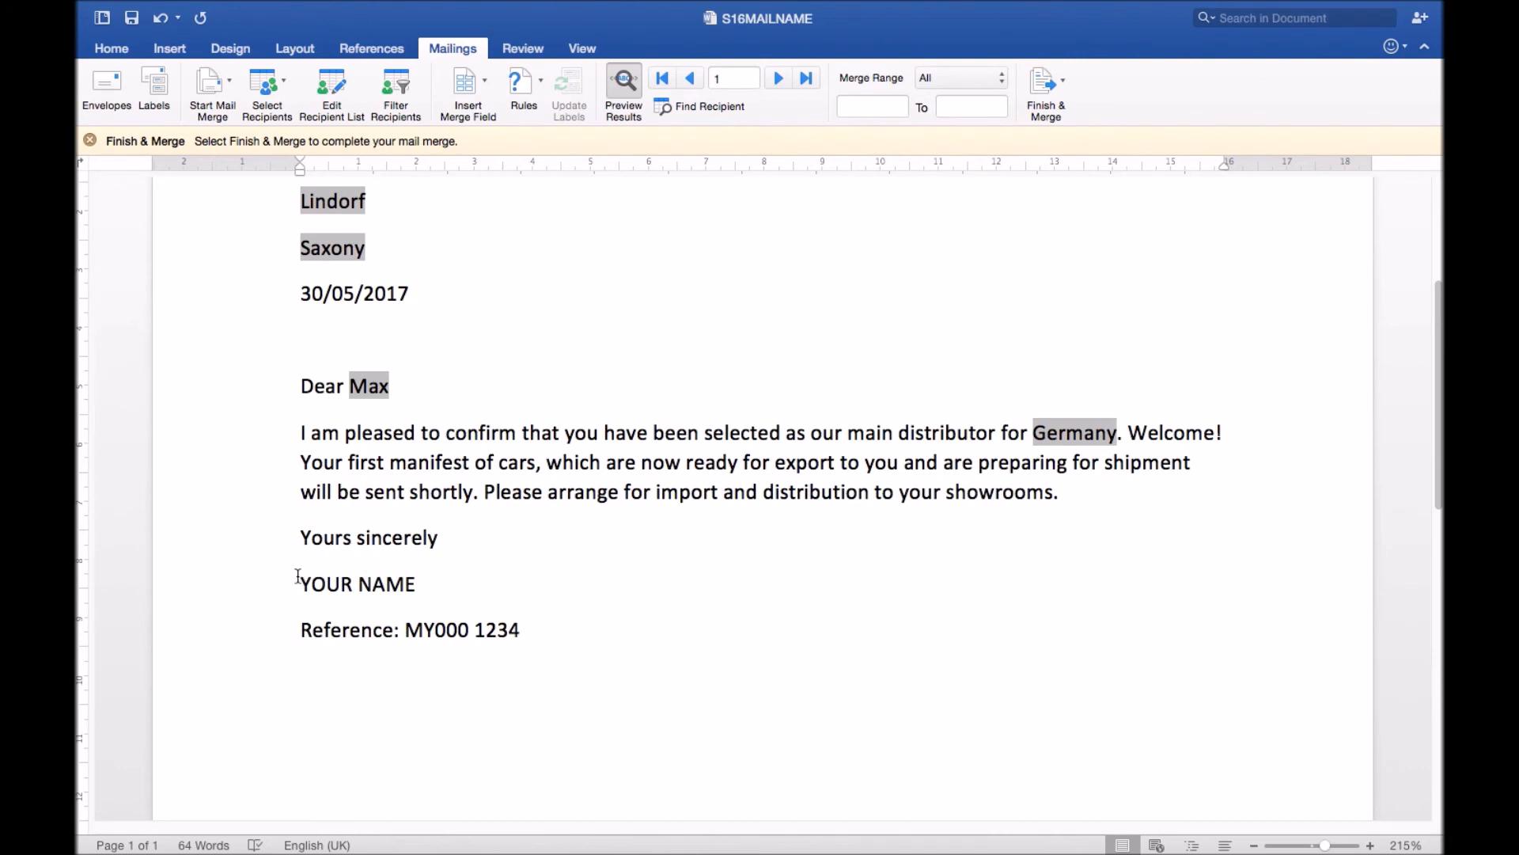
{"action": "left_click_drag", "start_coordinate": [306, 580], "coordinate": [513, 618]}
{"action": "left_click", "coordinate": [518, 630]}
{"action": "scroll", "coordinate": [505, 603], "scroll_direction": "up", "scroll_amount": 1}
{"action": "scroll", "coordinate": [506, 603], "scroll_direction": "up", "scroll_amount": 5}
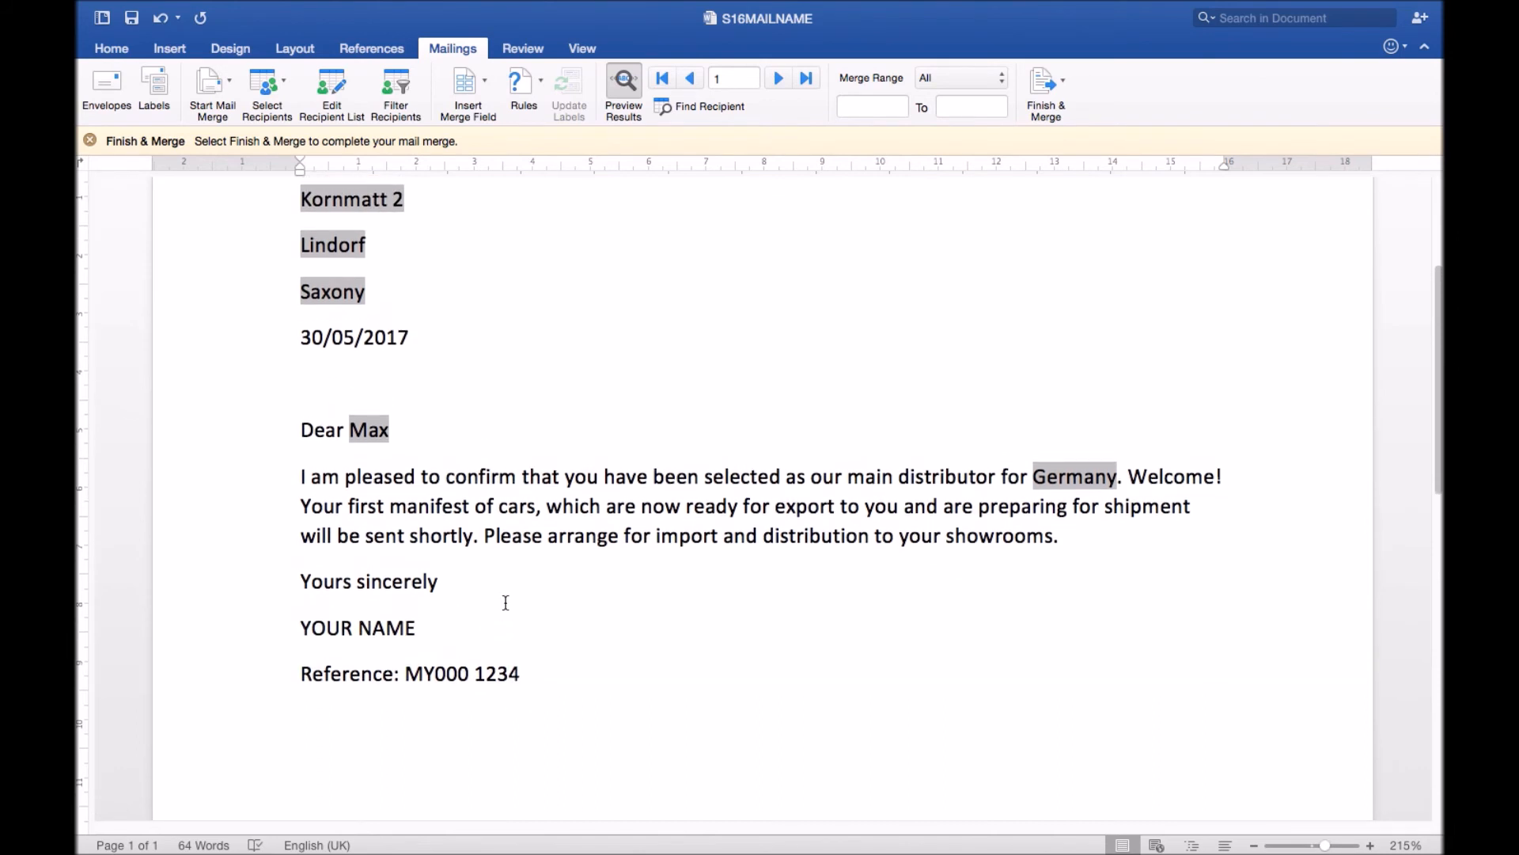
{"action": "scroll", "coordinate": [506, 603], "scroll_direction": "up", "scroll_amount": 2}
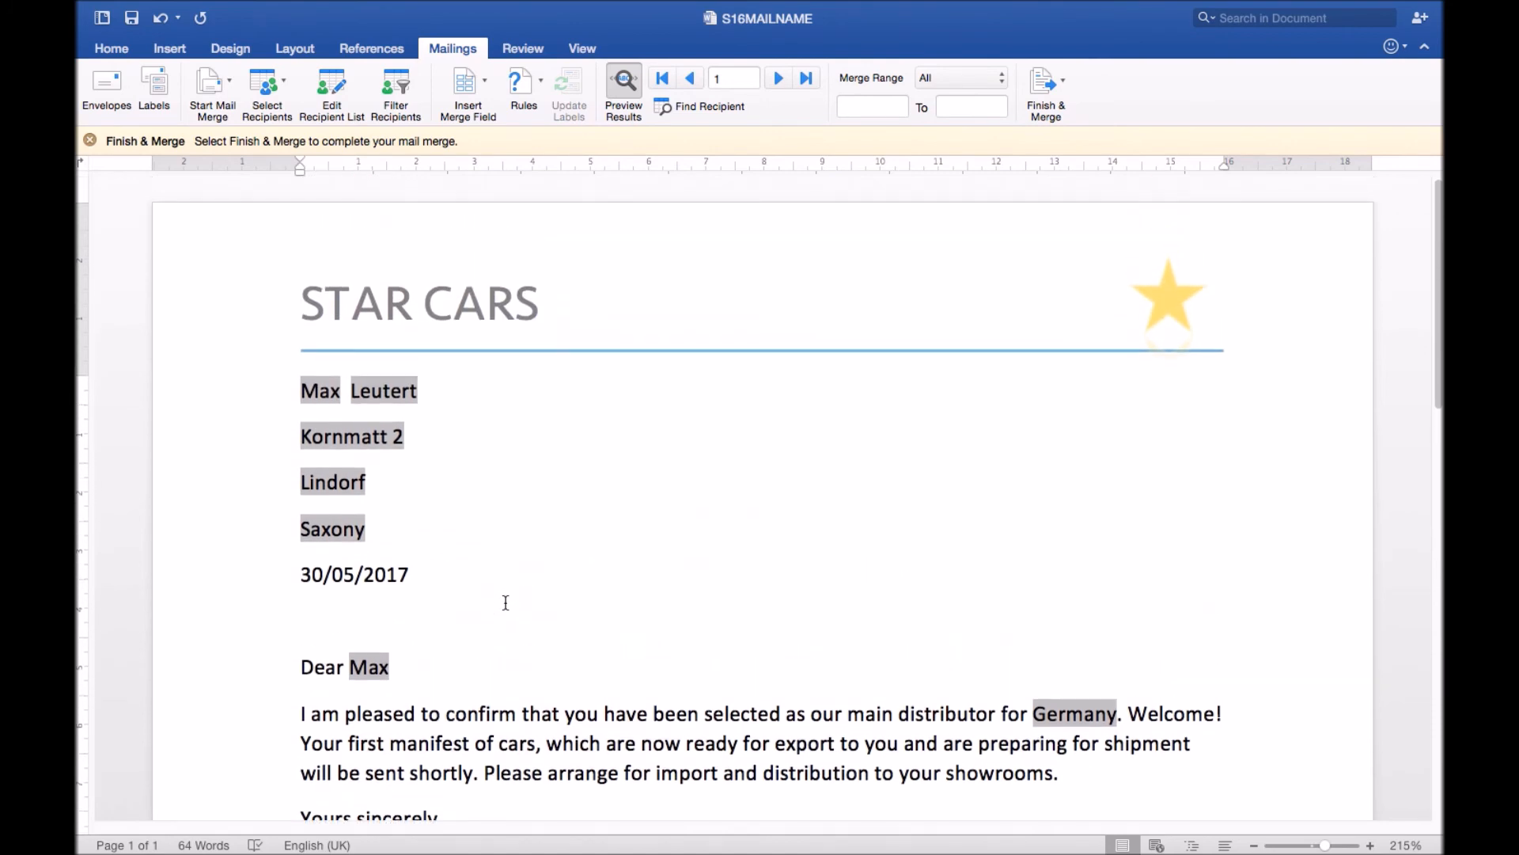
{"action": "scroll", "coordinate": [539, 541], "scroll_direction": "down", "scroll_amount": 4}
{"action": "scroll", "coordinate": [539, 541], "scroll_direction": "down", "scroll_amount": 6}
{"action": "scroll", "coordinate": [523, 443], "scroll_direction": "up", "scroll_amount": 8}
Step: Turn off the results preview so the letter displays its merge fields, and check the letter from start to end
{"action": "left_click", "coordinate": [629, 83]}
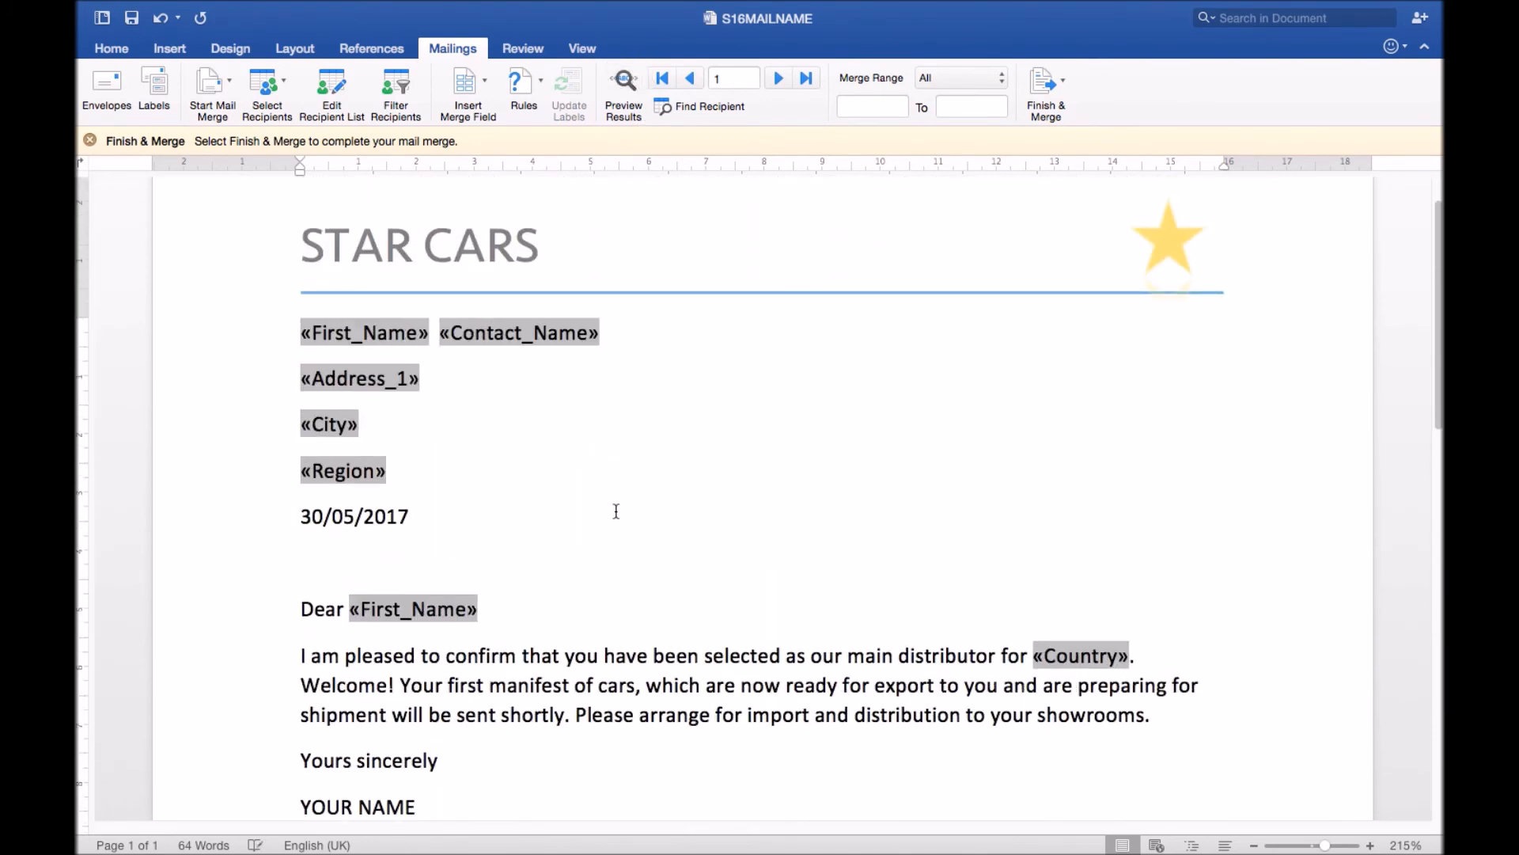
{"action": "scroll", "coordinate": [615, 509], "scroll_direction": "down", "scroll_amount": 7}
{"action": "scroll", "coordinate": [614, 509], "scroll_direction": "up", "scroll_amount": 9}
Step: Return the S16MAILNAME window to full screen and review the letterhead, merge fields and body text of the master letter
{"action": "mouse_move", "coordinate": [140, 4]}
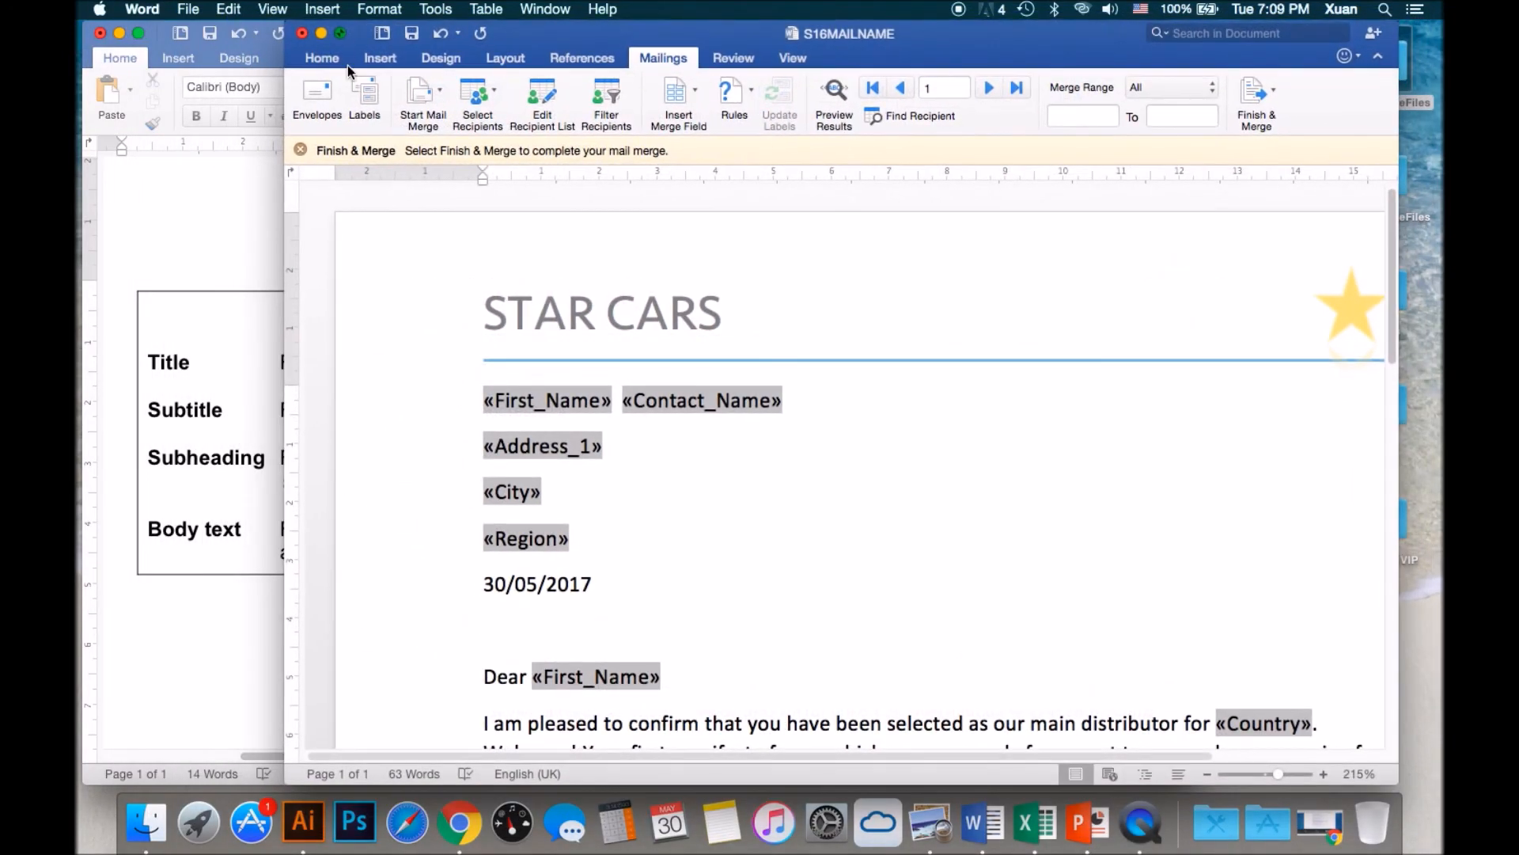
{"action": "left_click", "coordinate": [339, 34]}
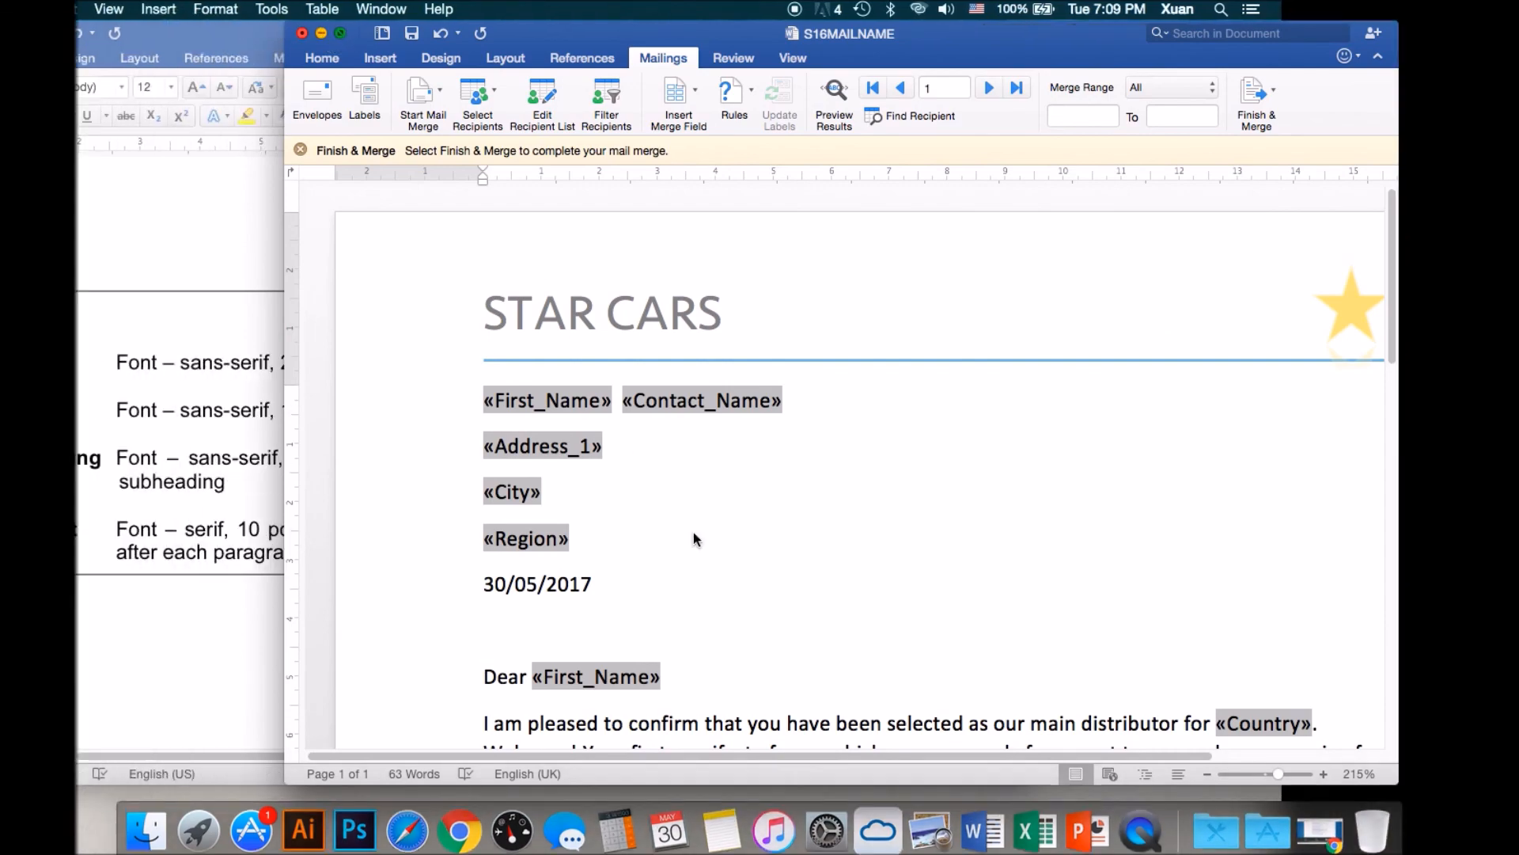
{"action": "scroll", "coordinate": [549, 467], "scroll_direction": "down", "scroll_amount": 1}
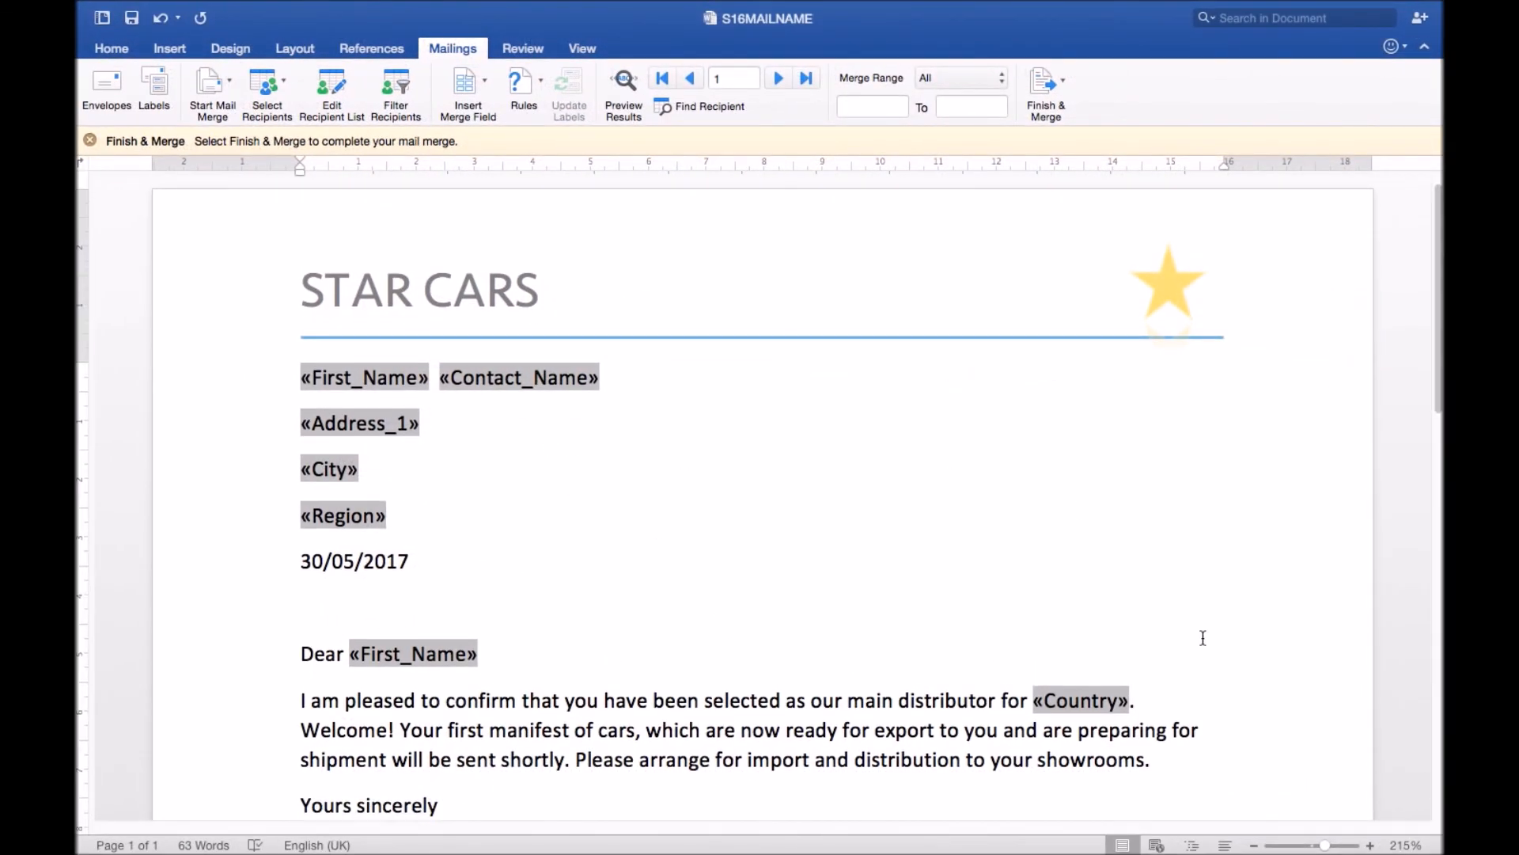
{"action": "scroll", "coordinate": [1203, 638], "scroll_direction": "down", "scroll_amount": 3}
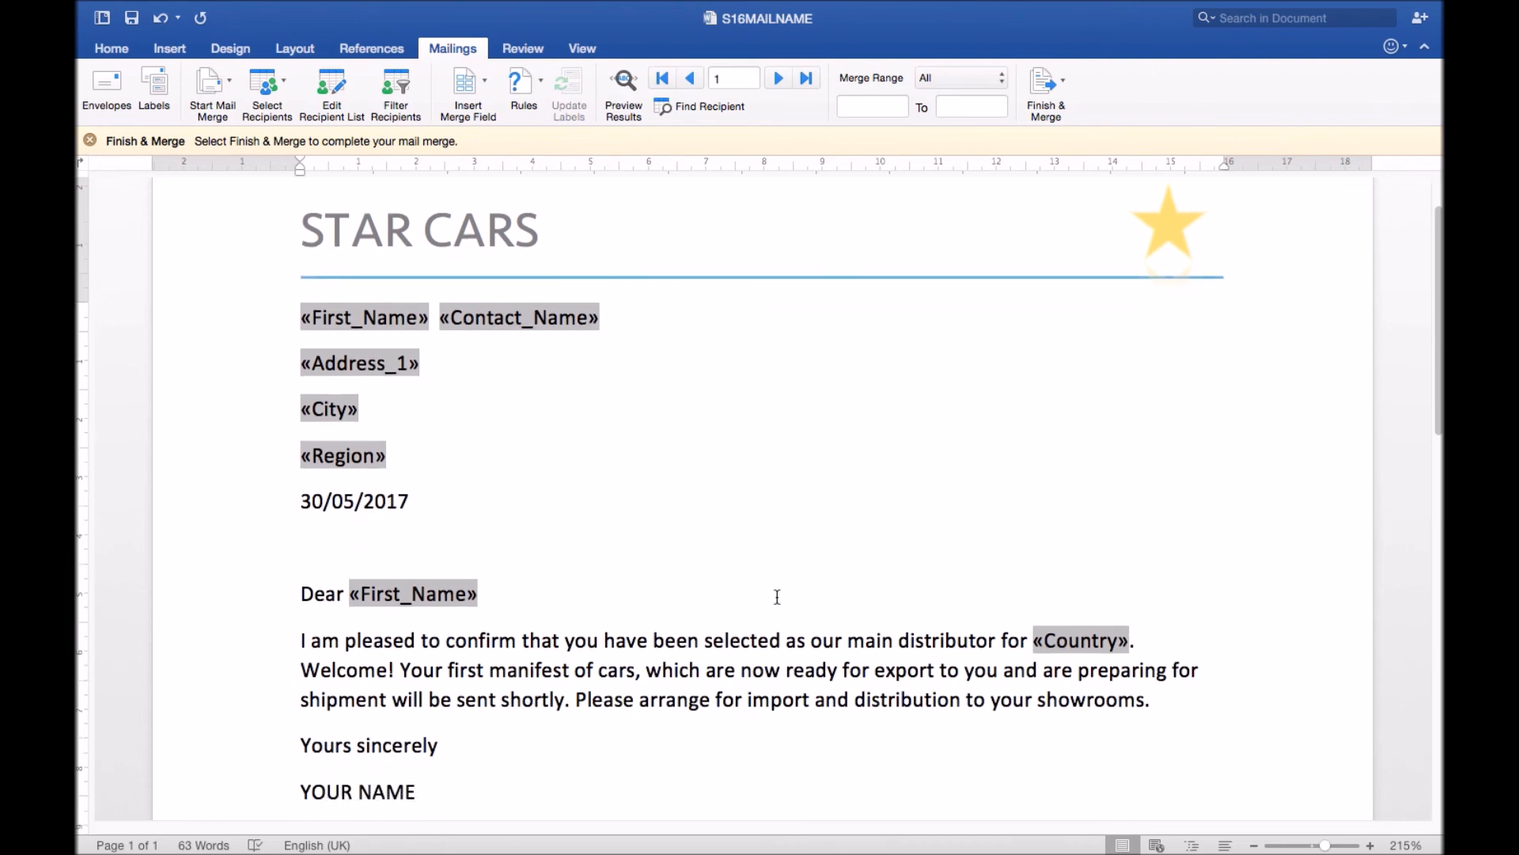
{"action": "scroll", "coordinate": [777, 597], "scroll_direction": "down", "scroll_amount": 6}
{"action": "scroll", "coordinate": [781, 594], "scroll_direction": "up", "scroll_amount": 10}
{"action": "mouse_move", "coordinate": [214, 4]}
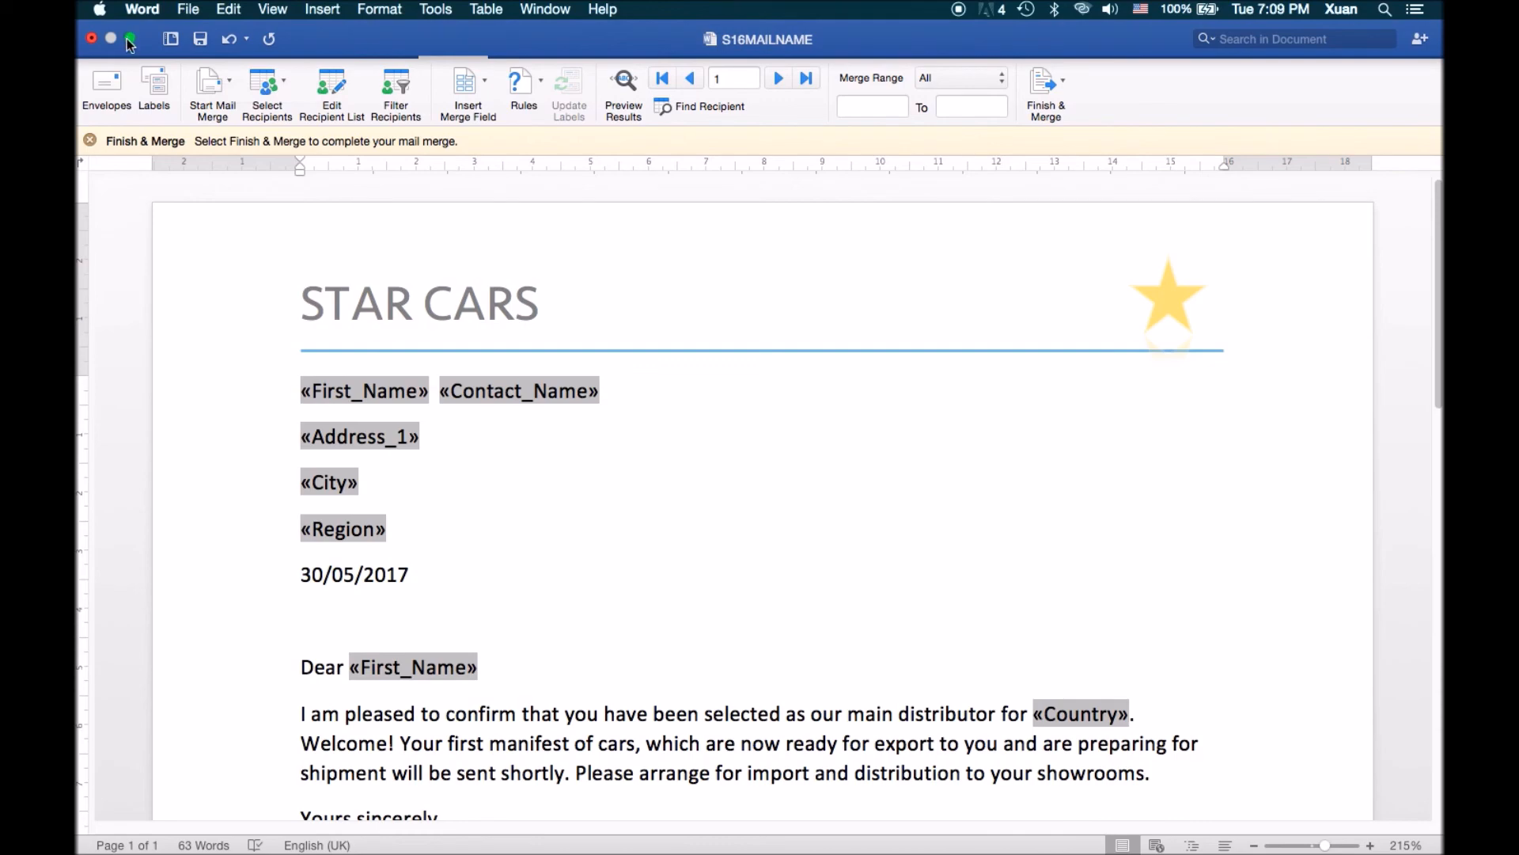